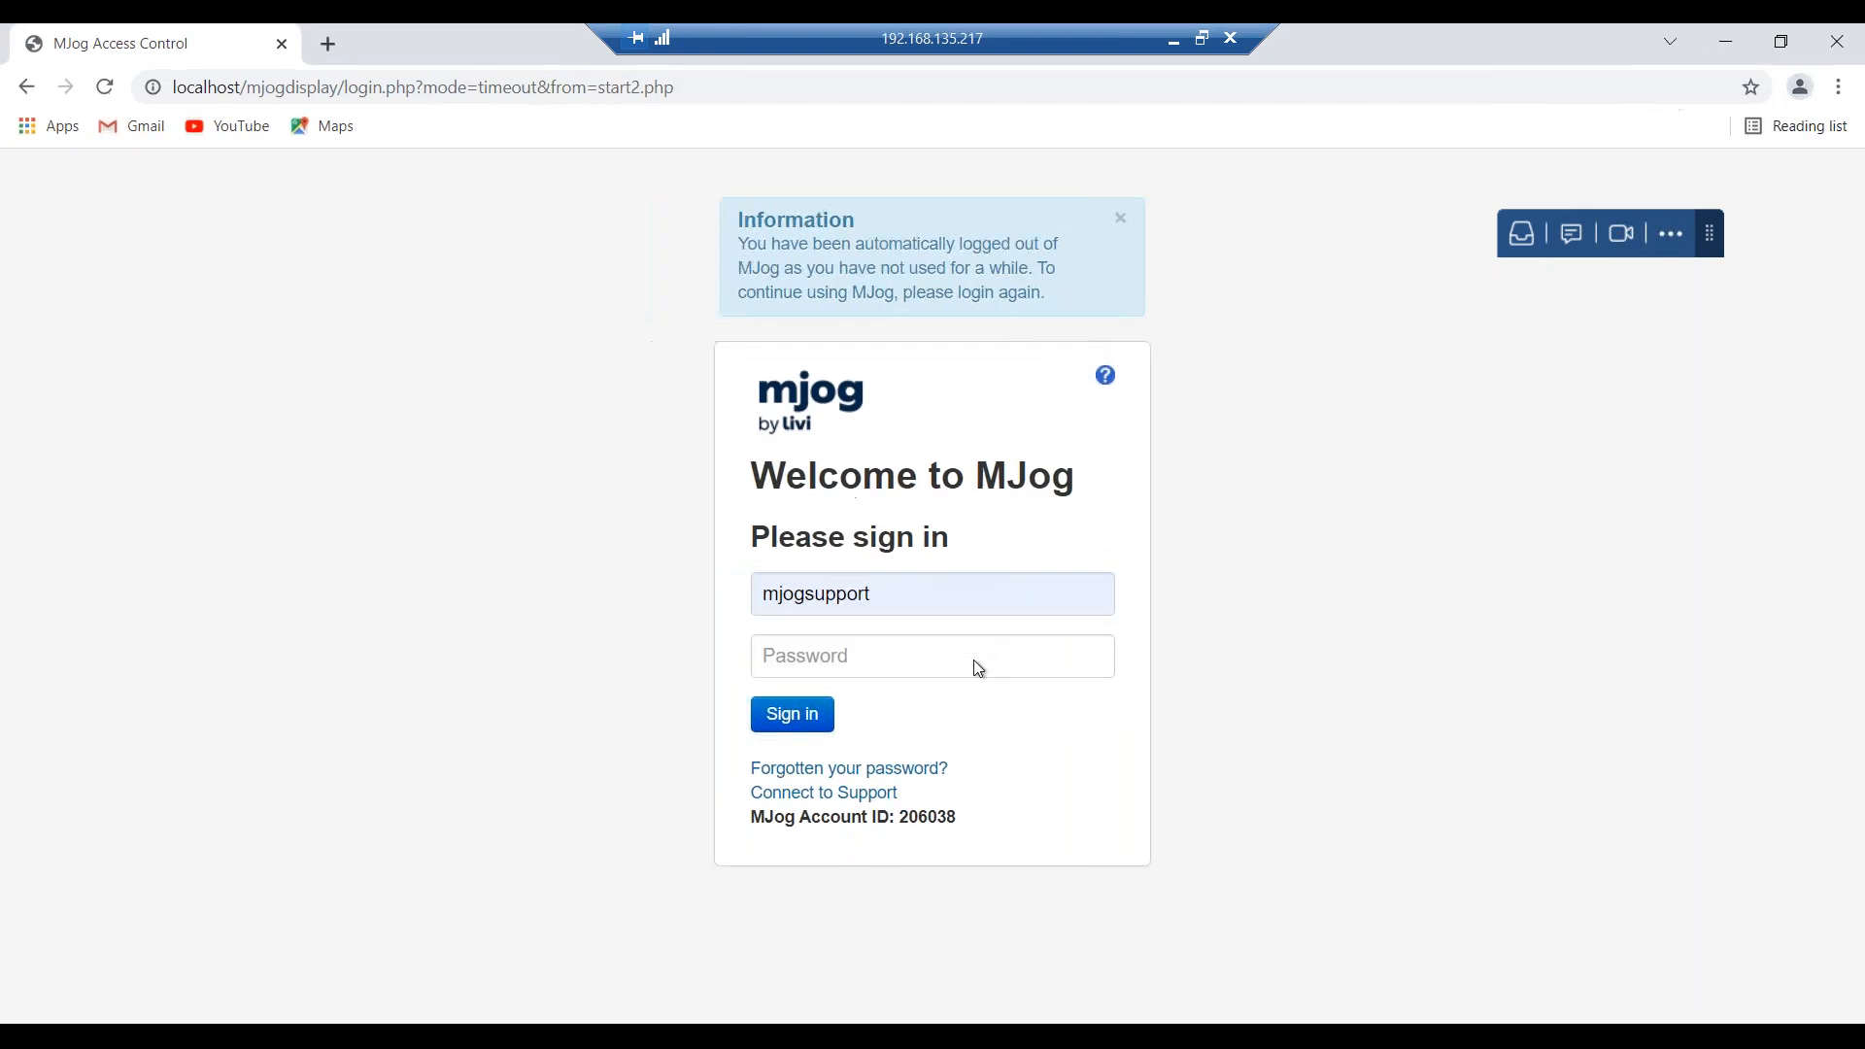
Sign back into MJog after the timeout by pasting the account password.
left_click(977, 666)
key("ctrl+v")
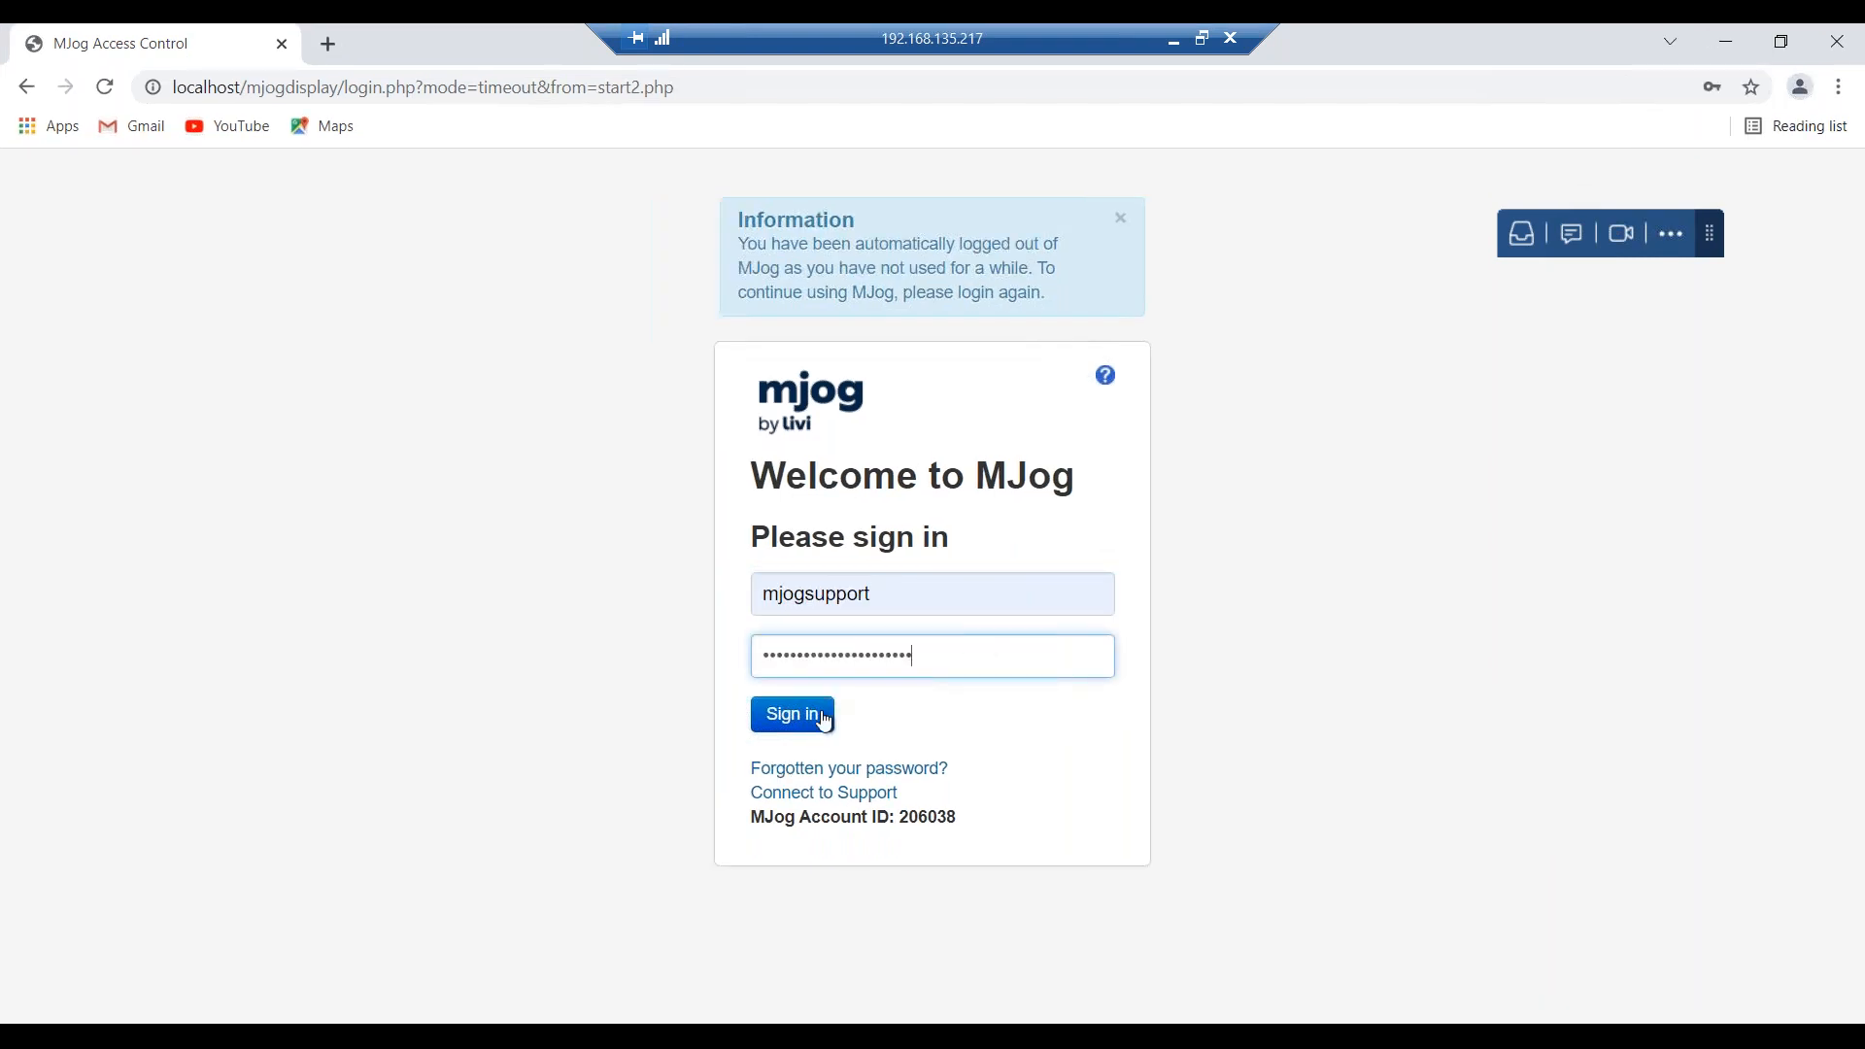
left_click(819, 715)
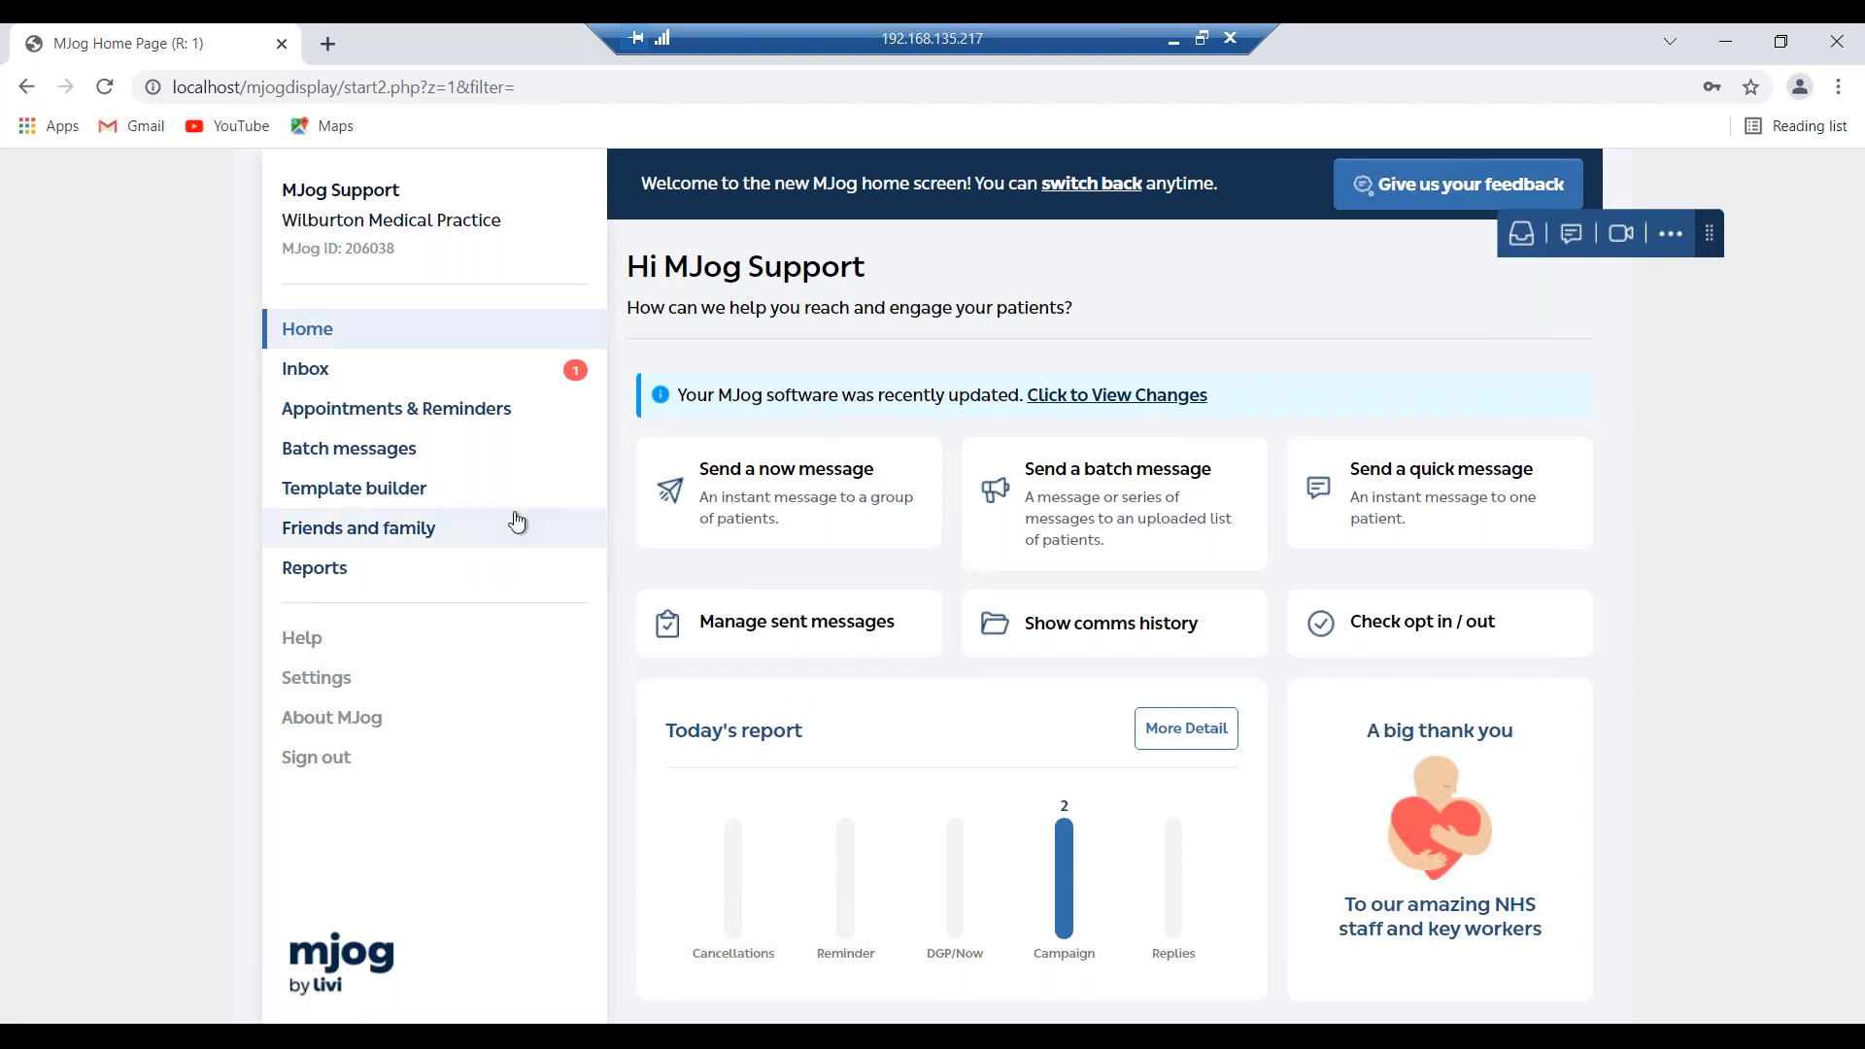
Open the Template Downloader from Template builder's Configure Messages page.
left_click(370, 505)
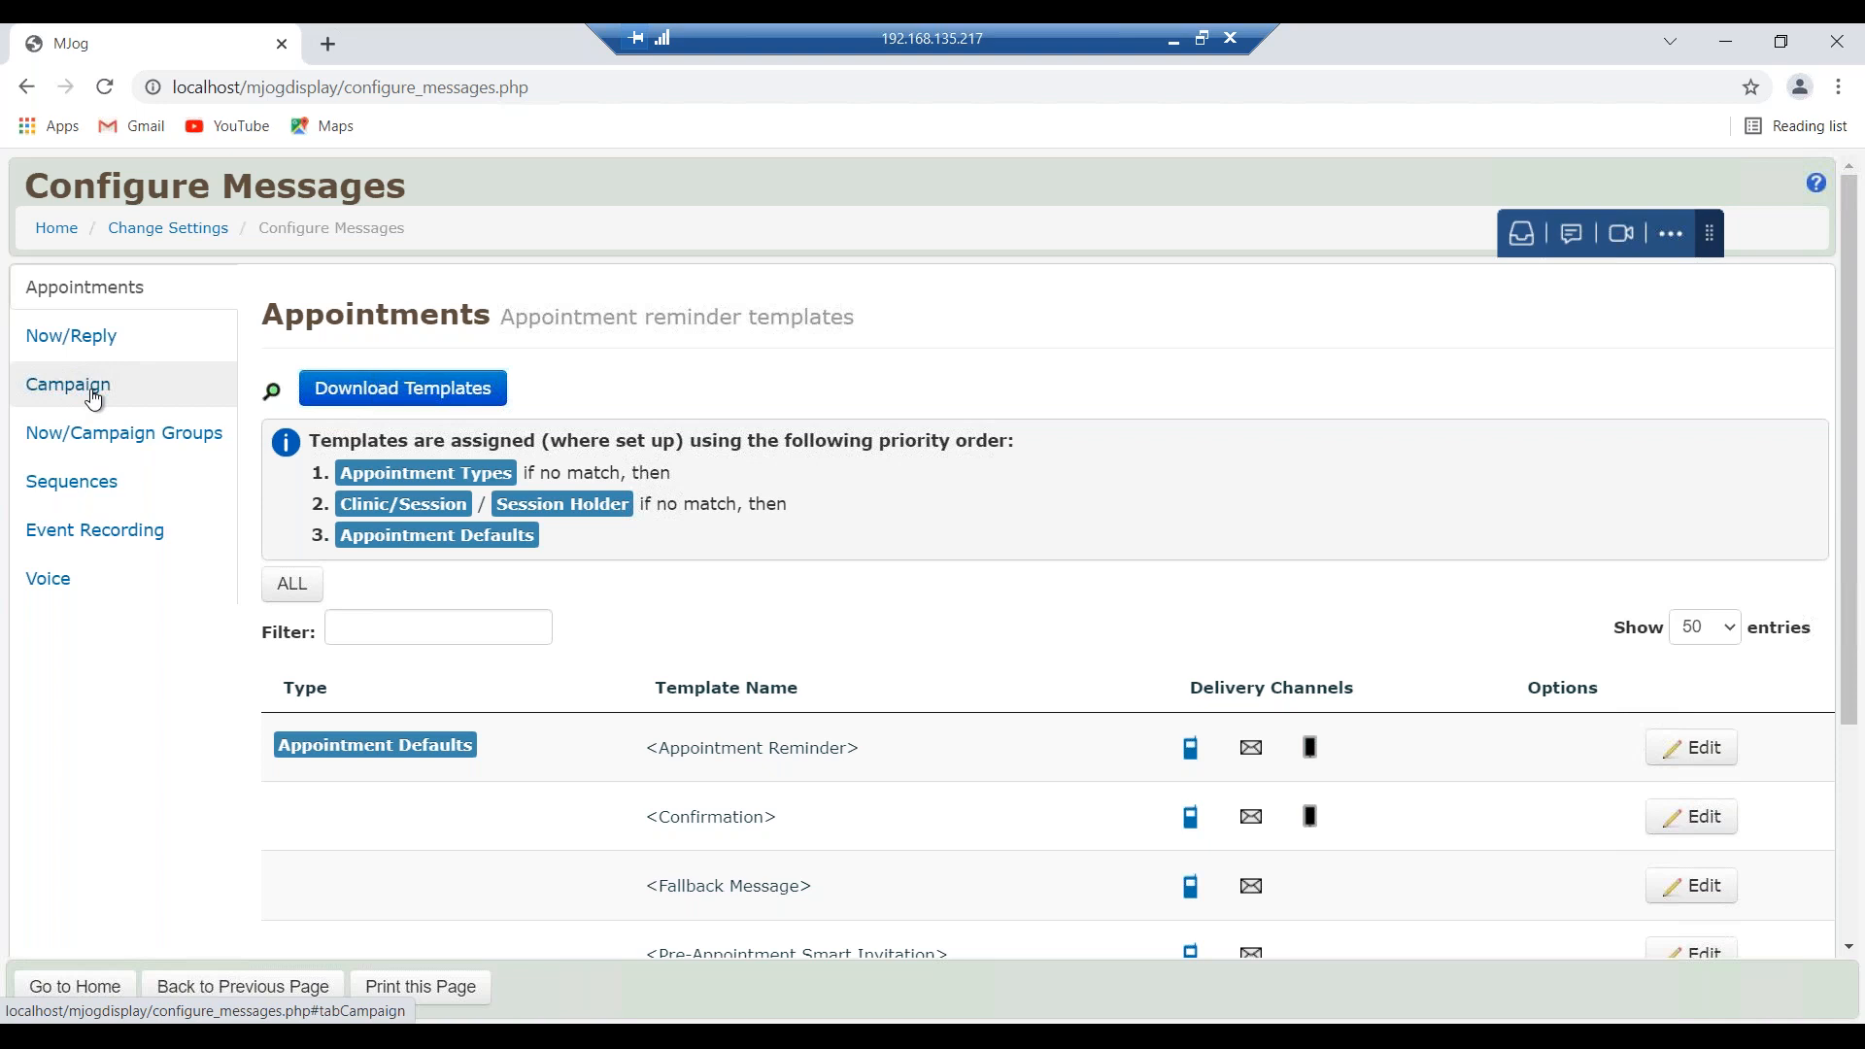
left_click(380, 407)
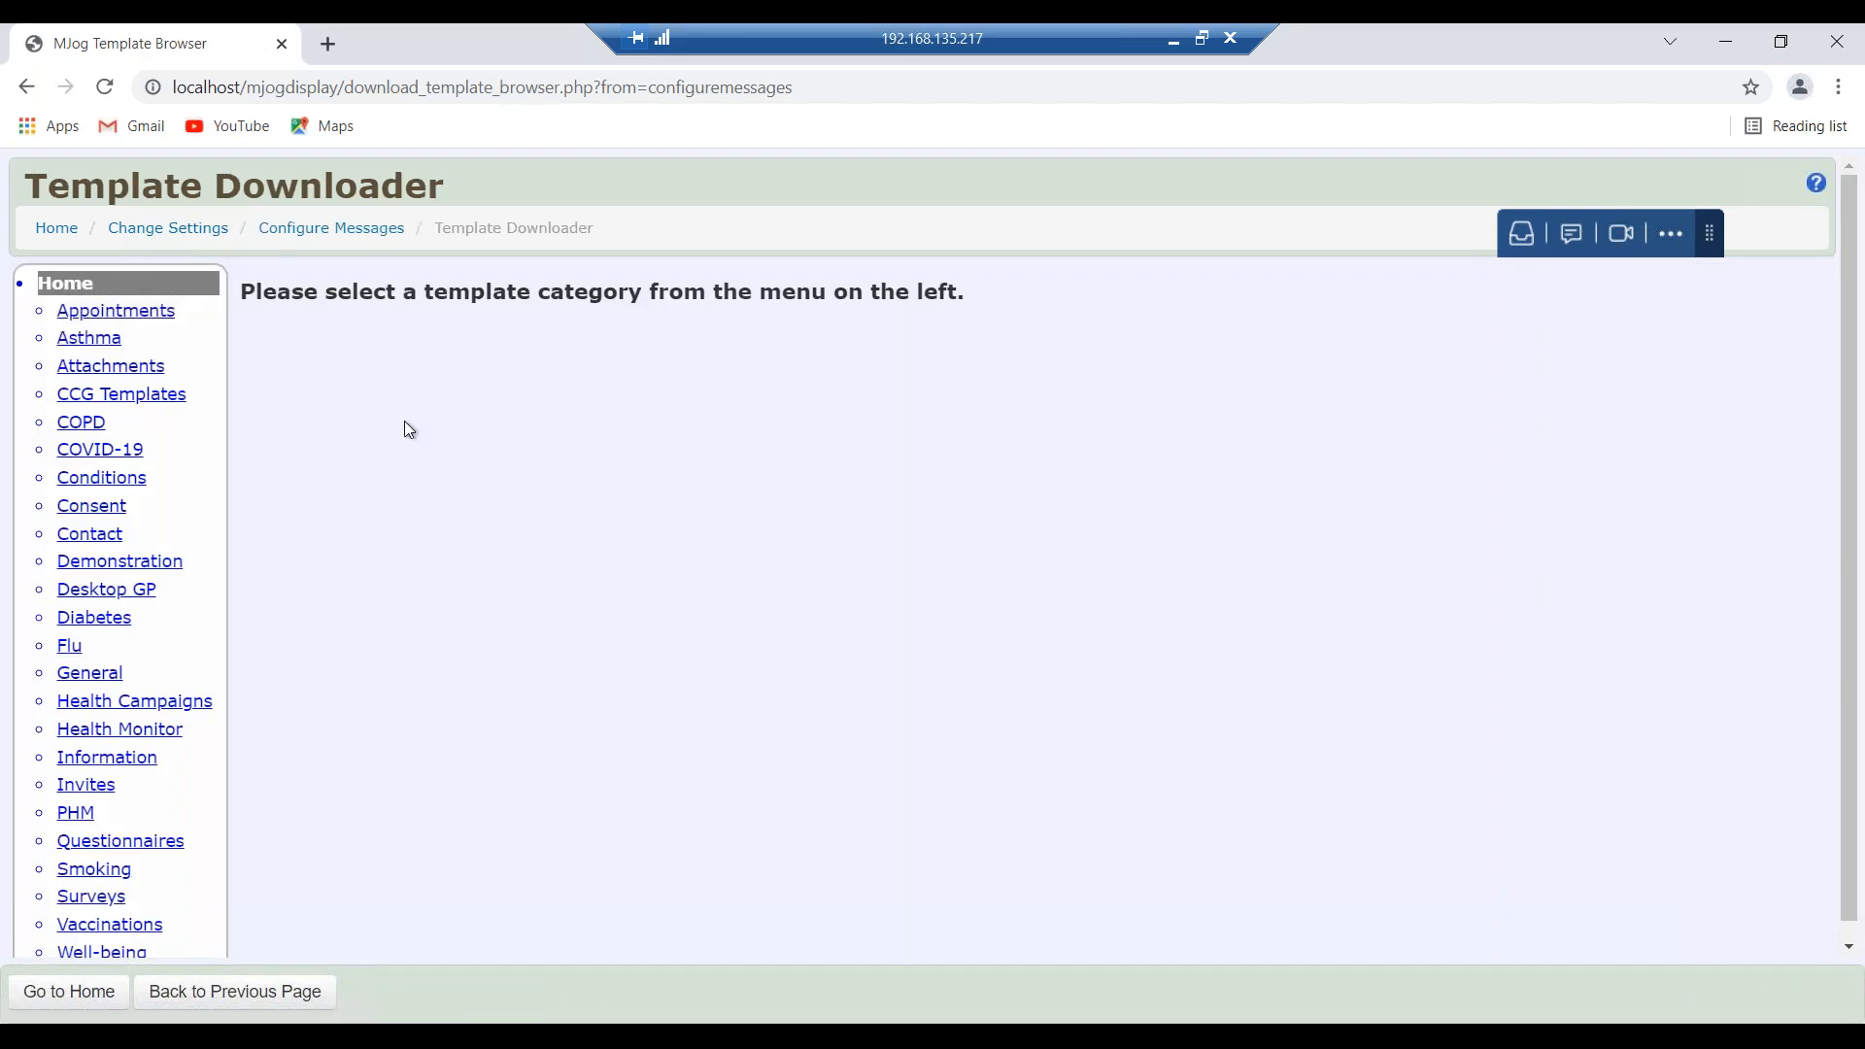
scroll(408, 429, "down", 1)
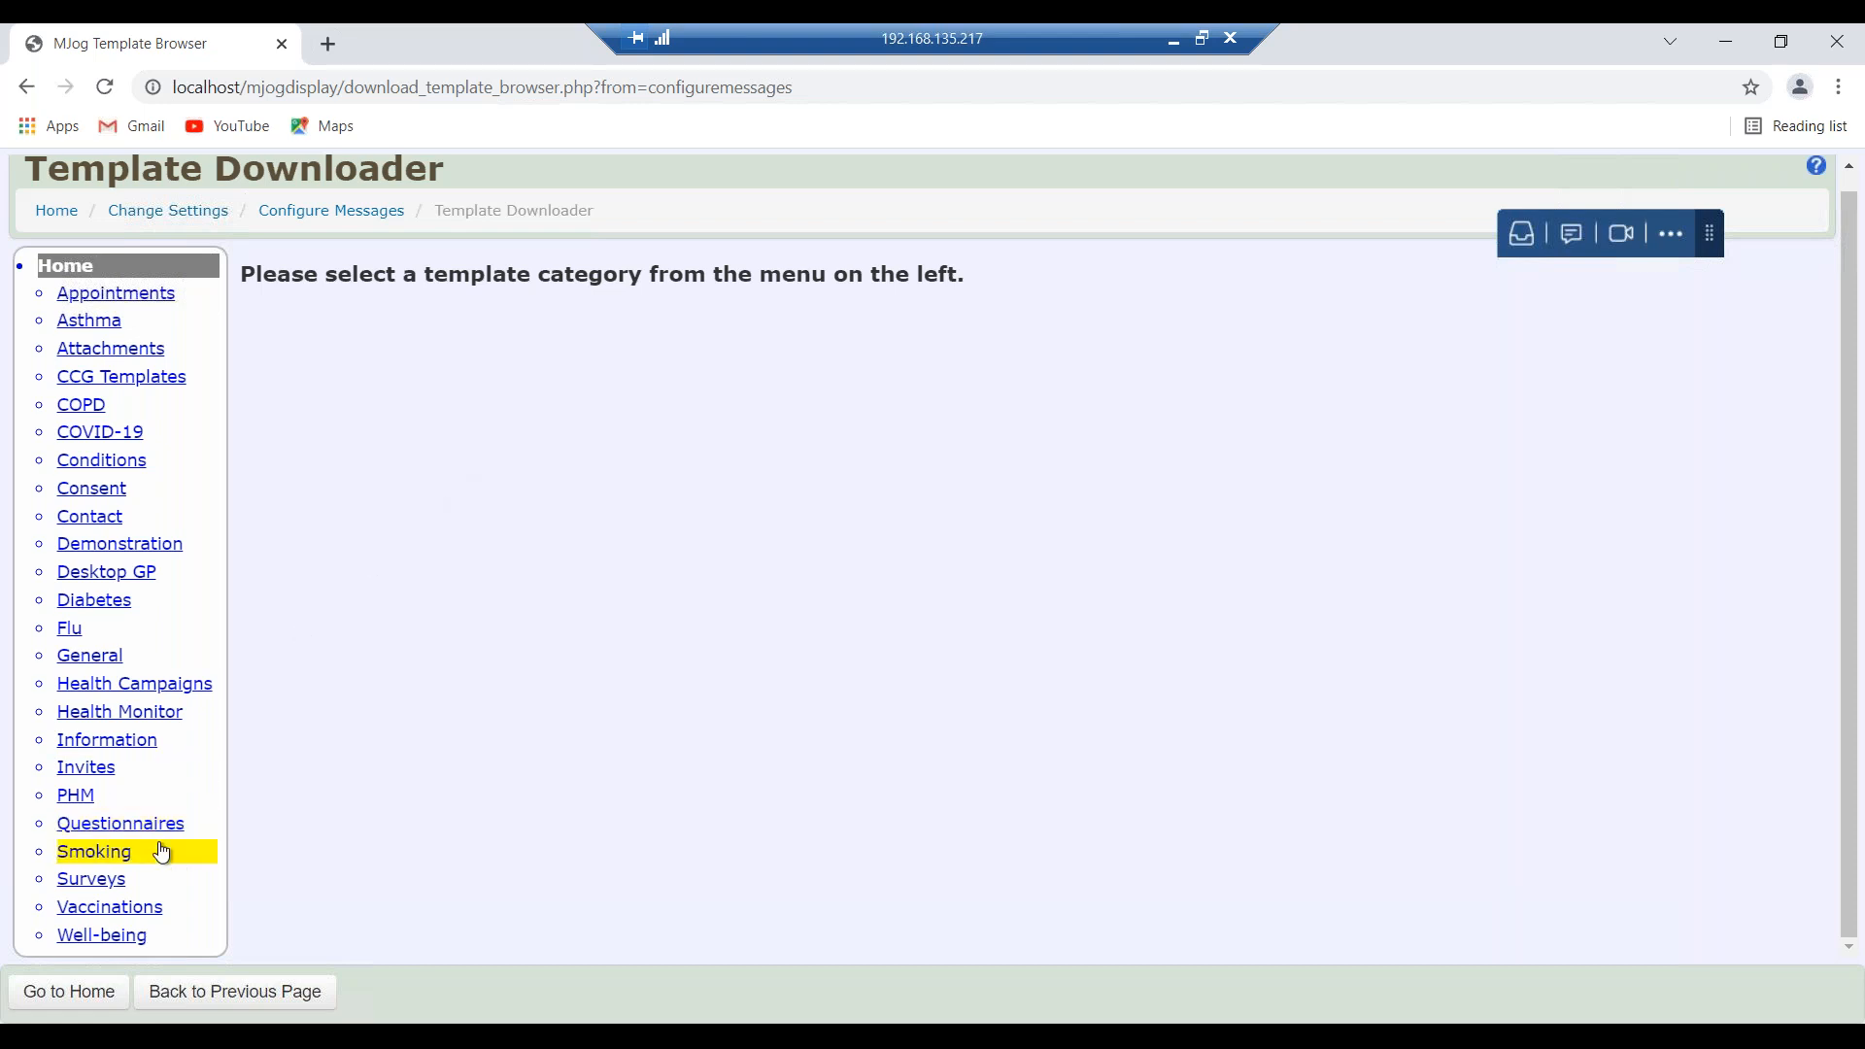
List the seven Smoking templates, highlighting Smoking Cessation and Smoking Status Version 1 and 2.
left_click(127, 860)
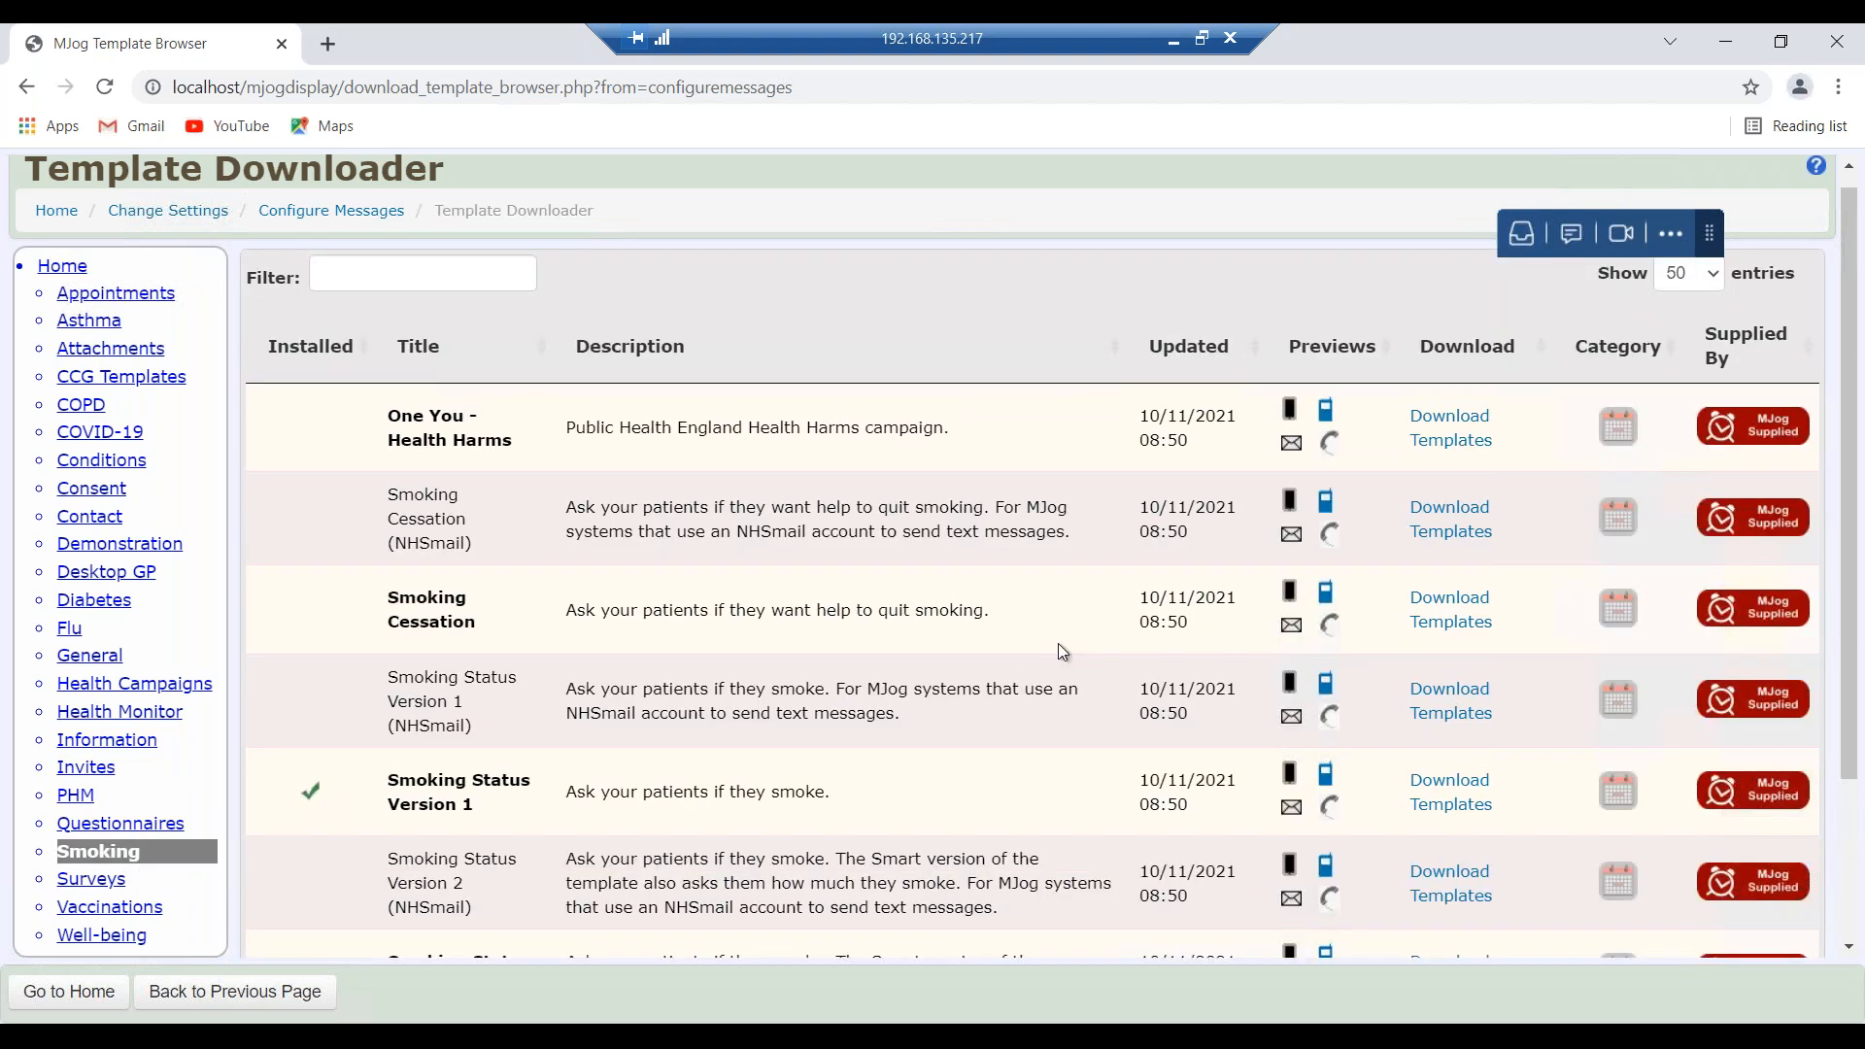
scroll(1058, 642, "down", 2)
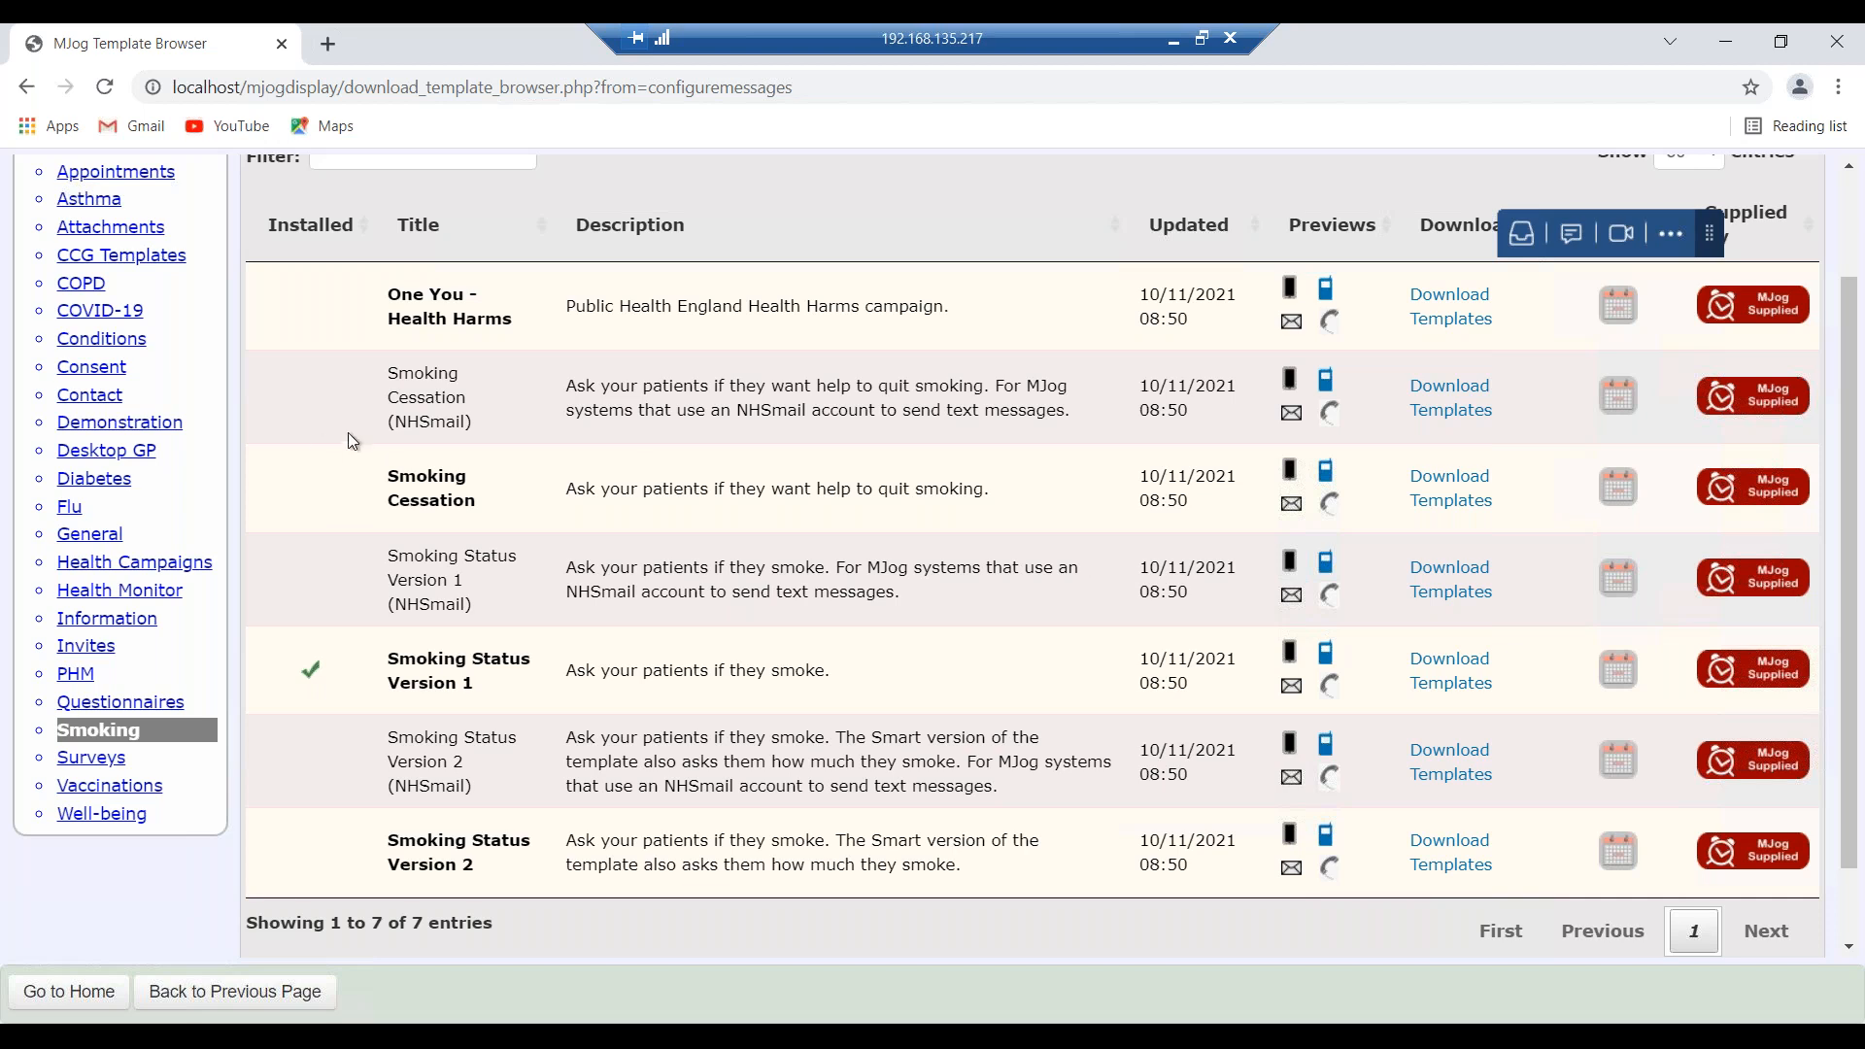
left_click_drag(476, 503, 389, 476)
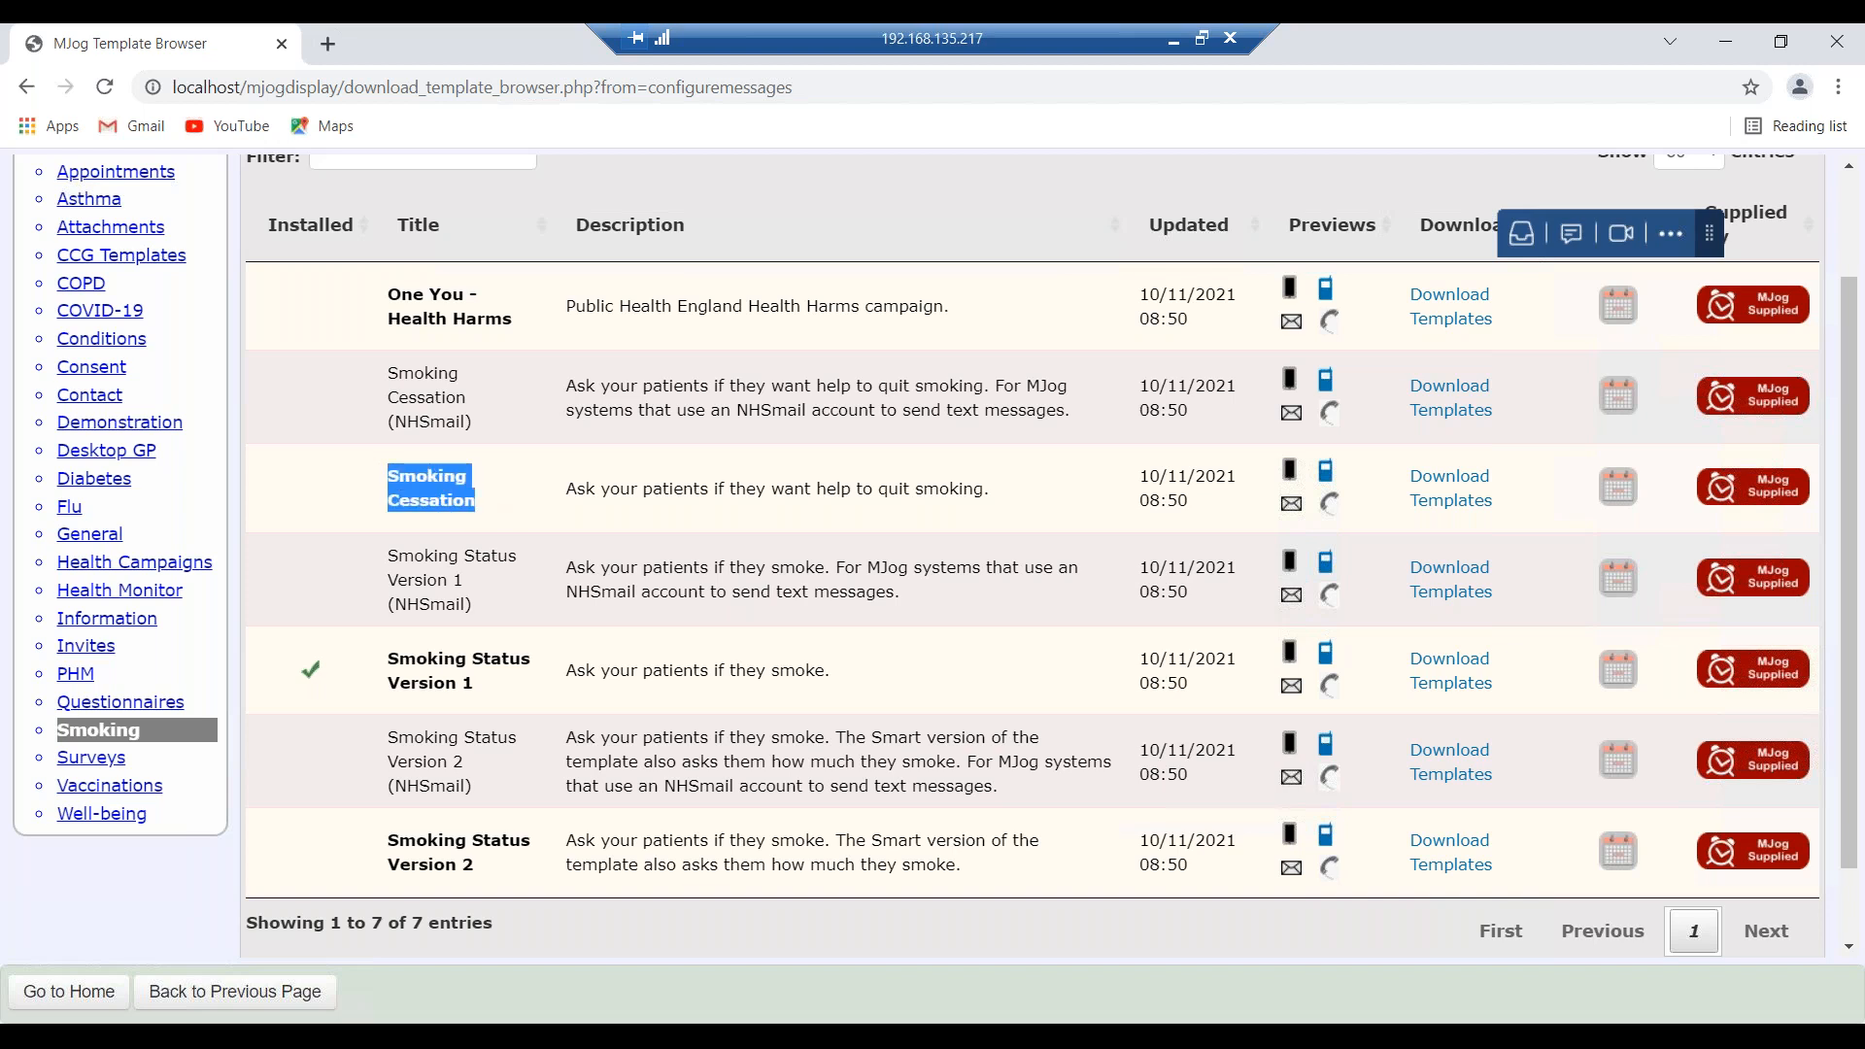
left_click_drag(476, 425, 375, 369)
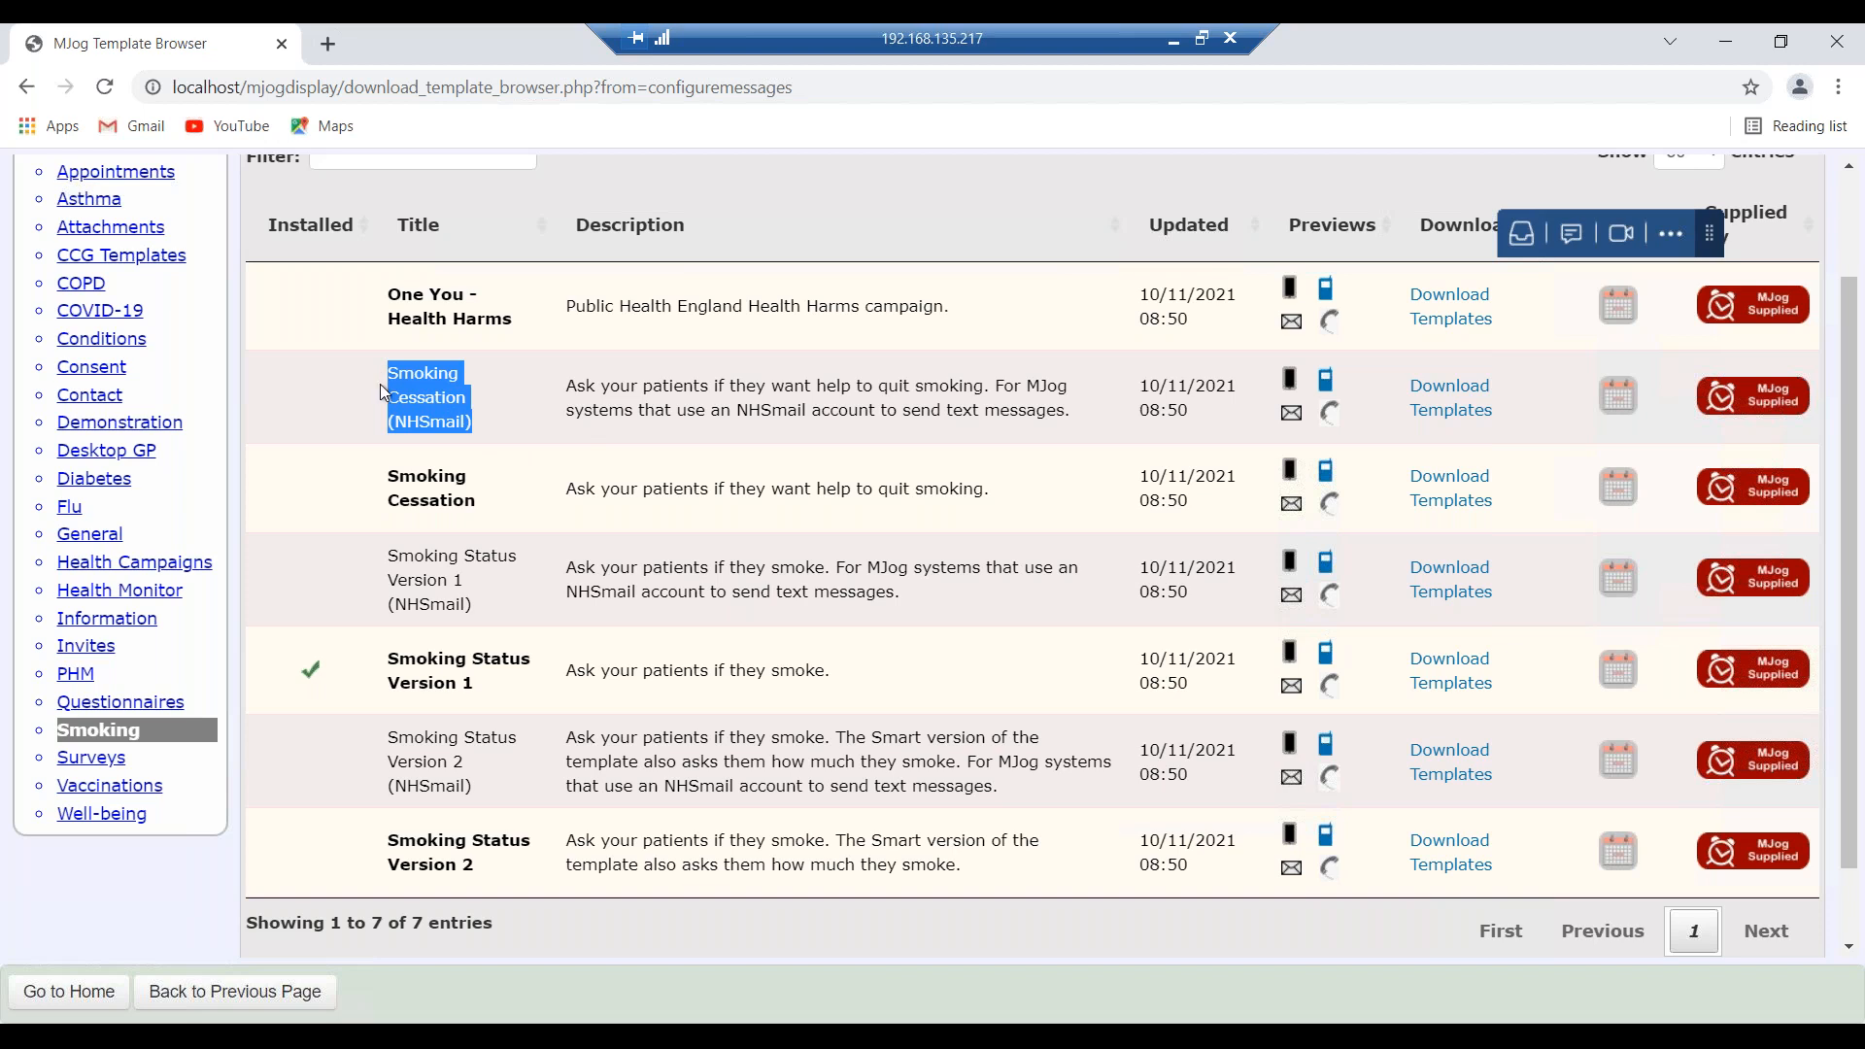
left_click_drag(478, 503, 387, 472)
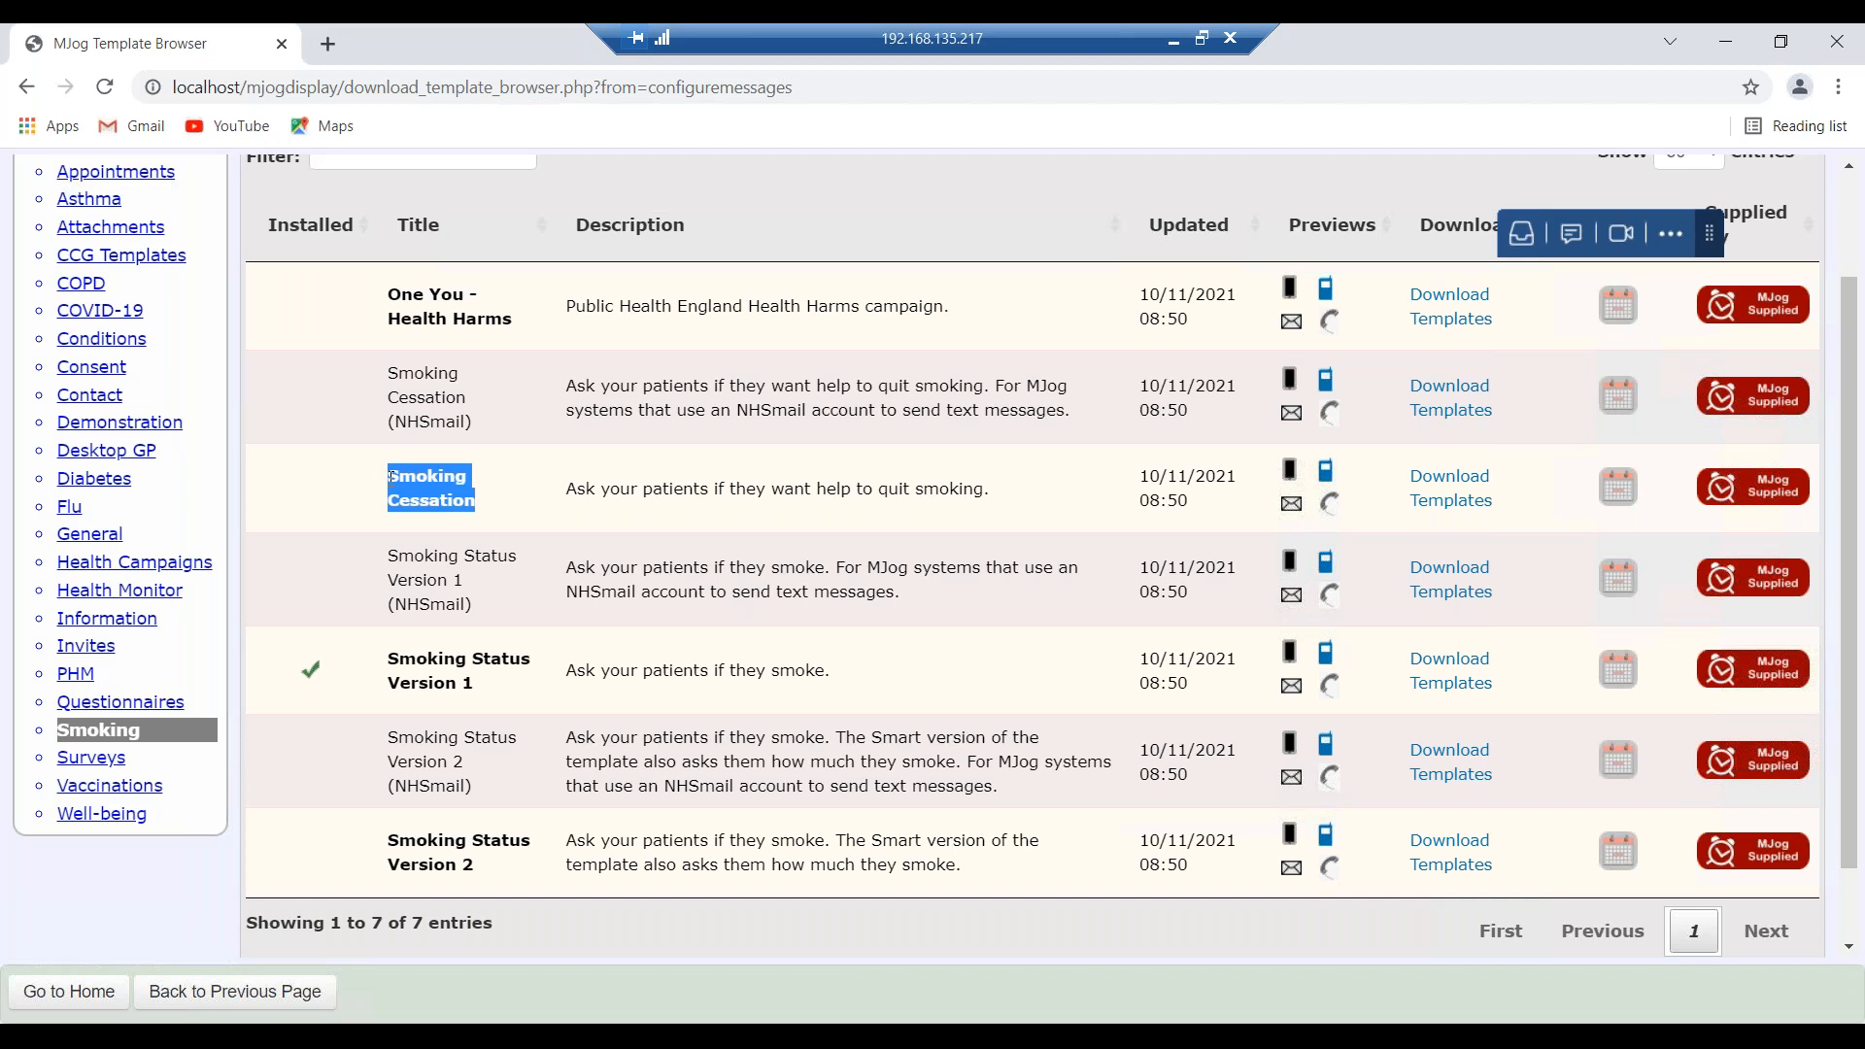
left_click_drag(489, 685, 389, 654)
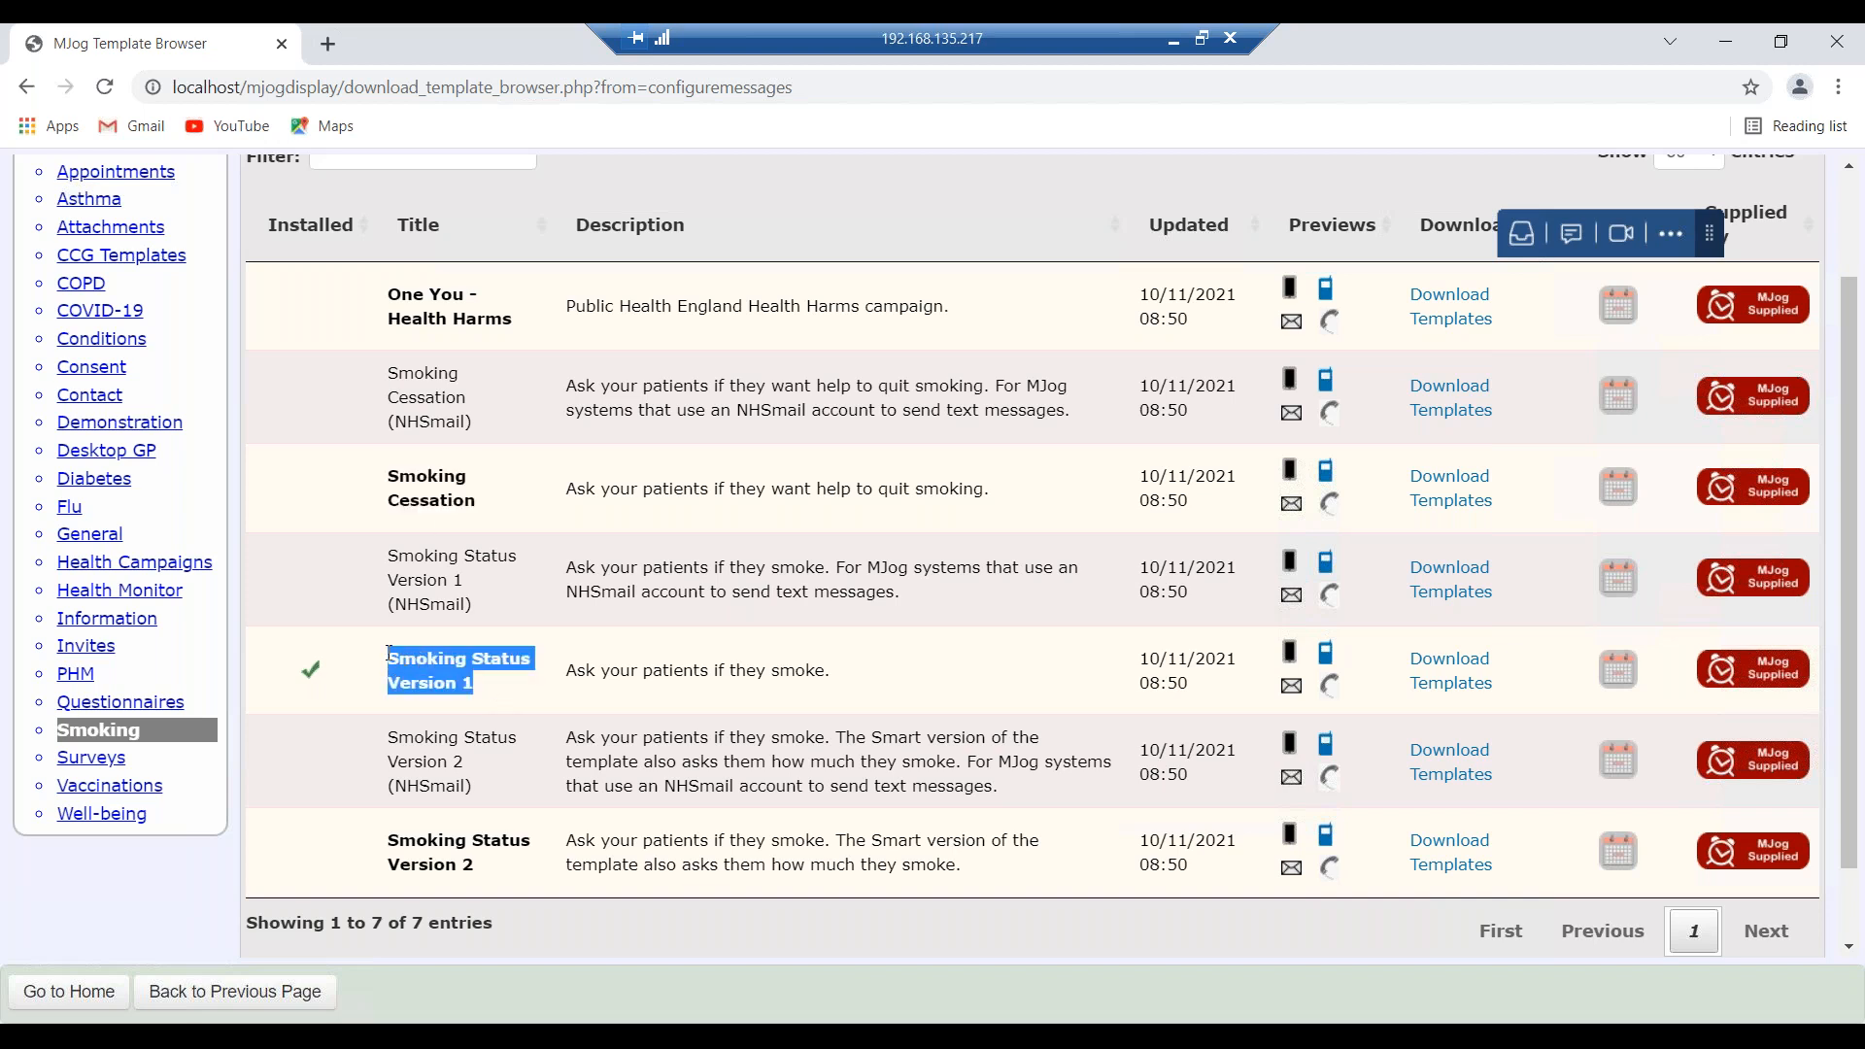
left_click_drag(475, 862, 393, 838)
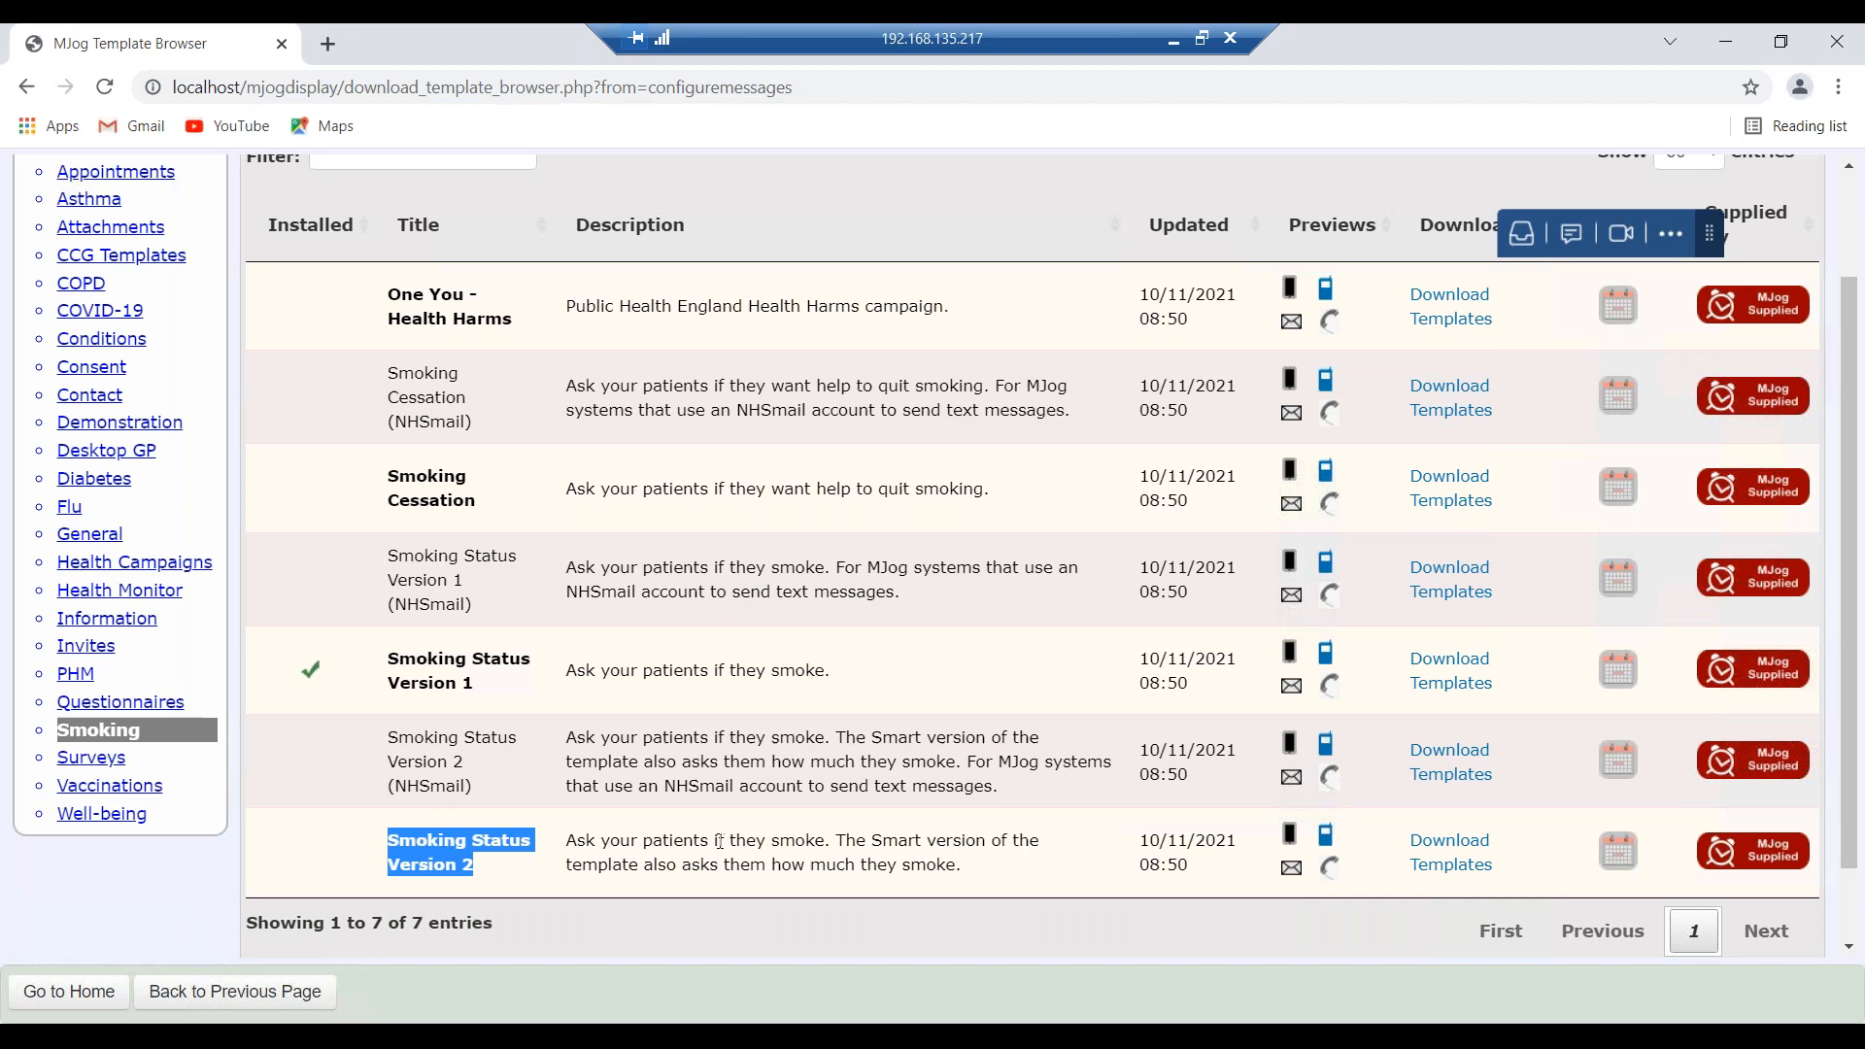
left_click(767, 678)
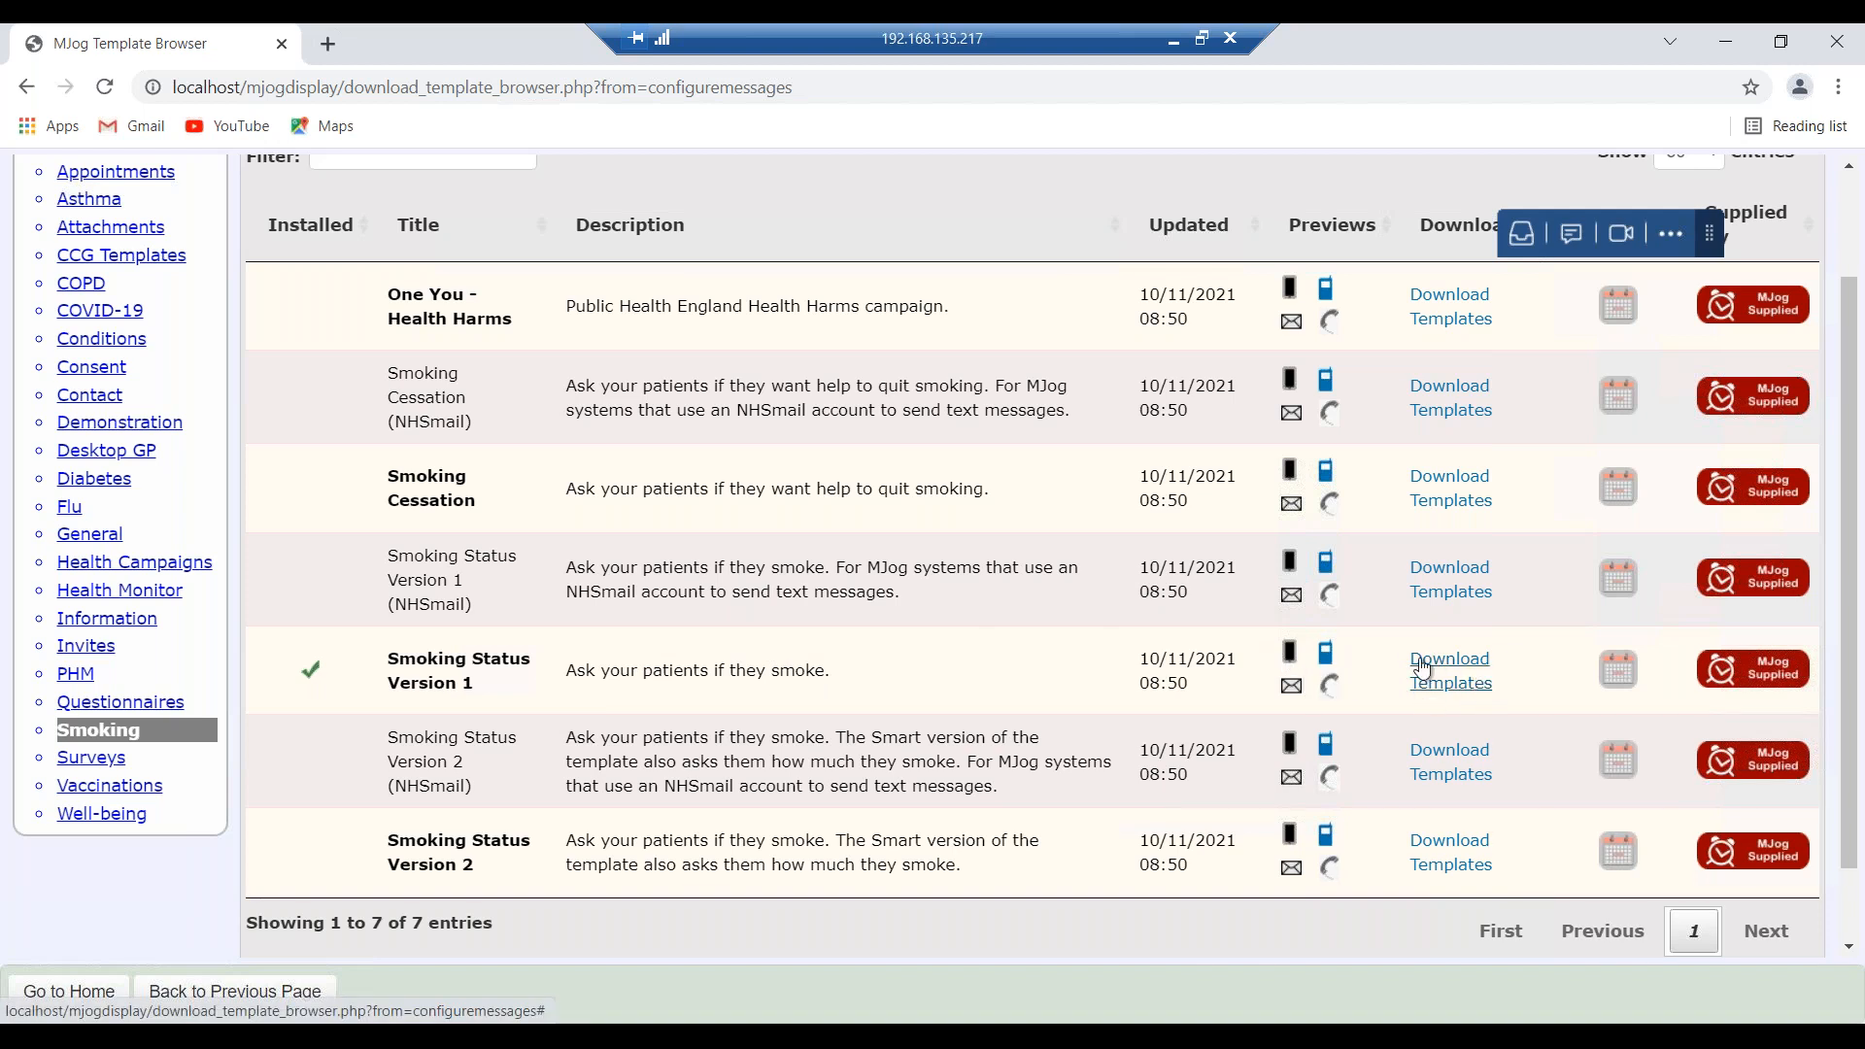
left_click(1295, 659)
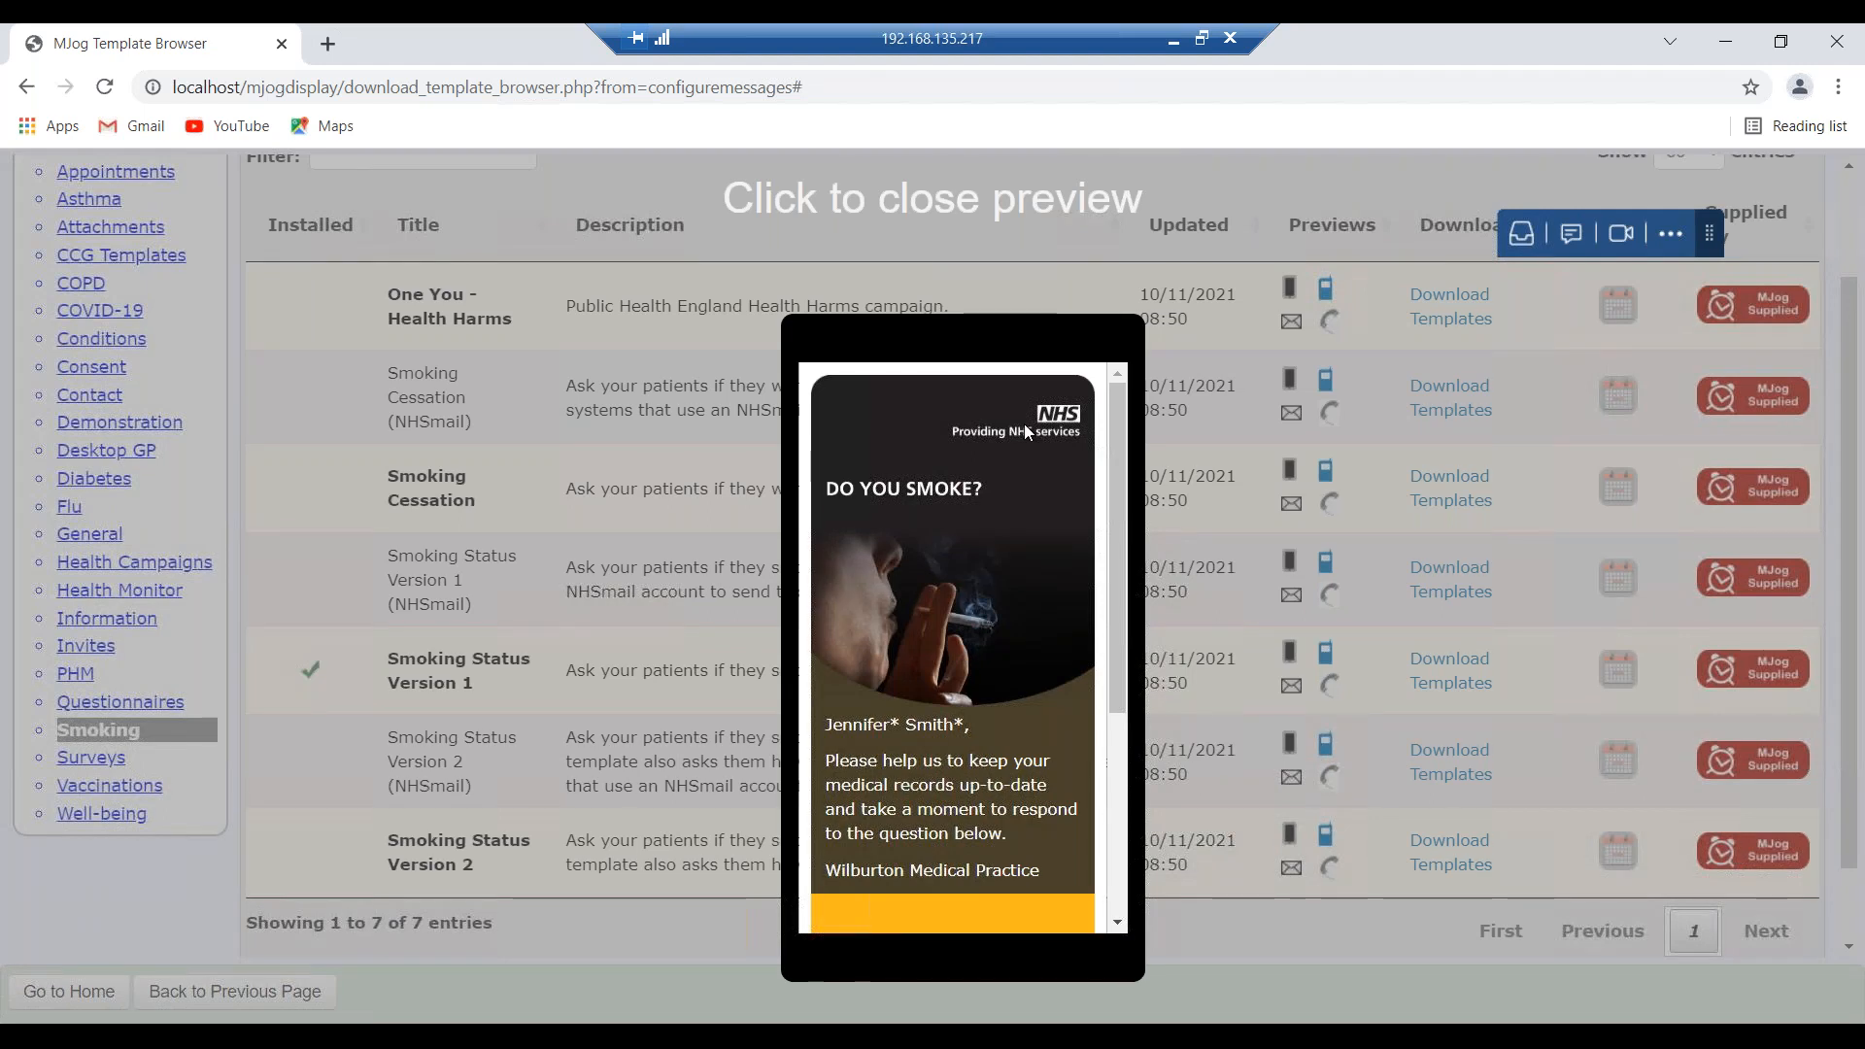
scroll(1023, 423, "down", 1)
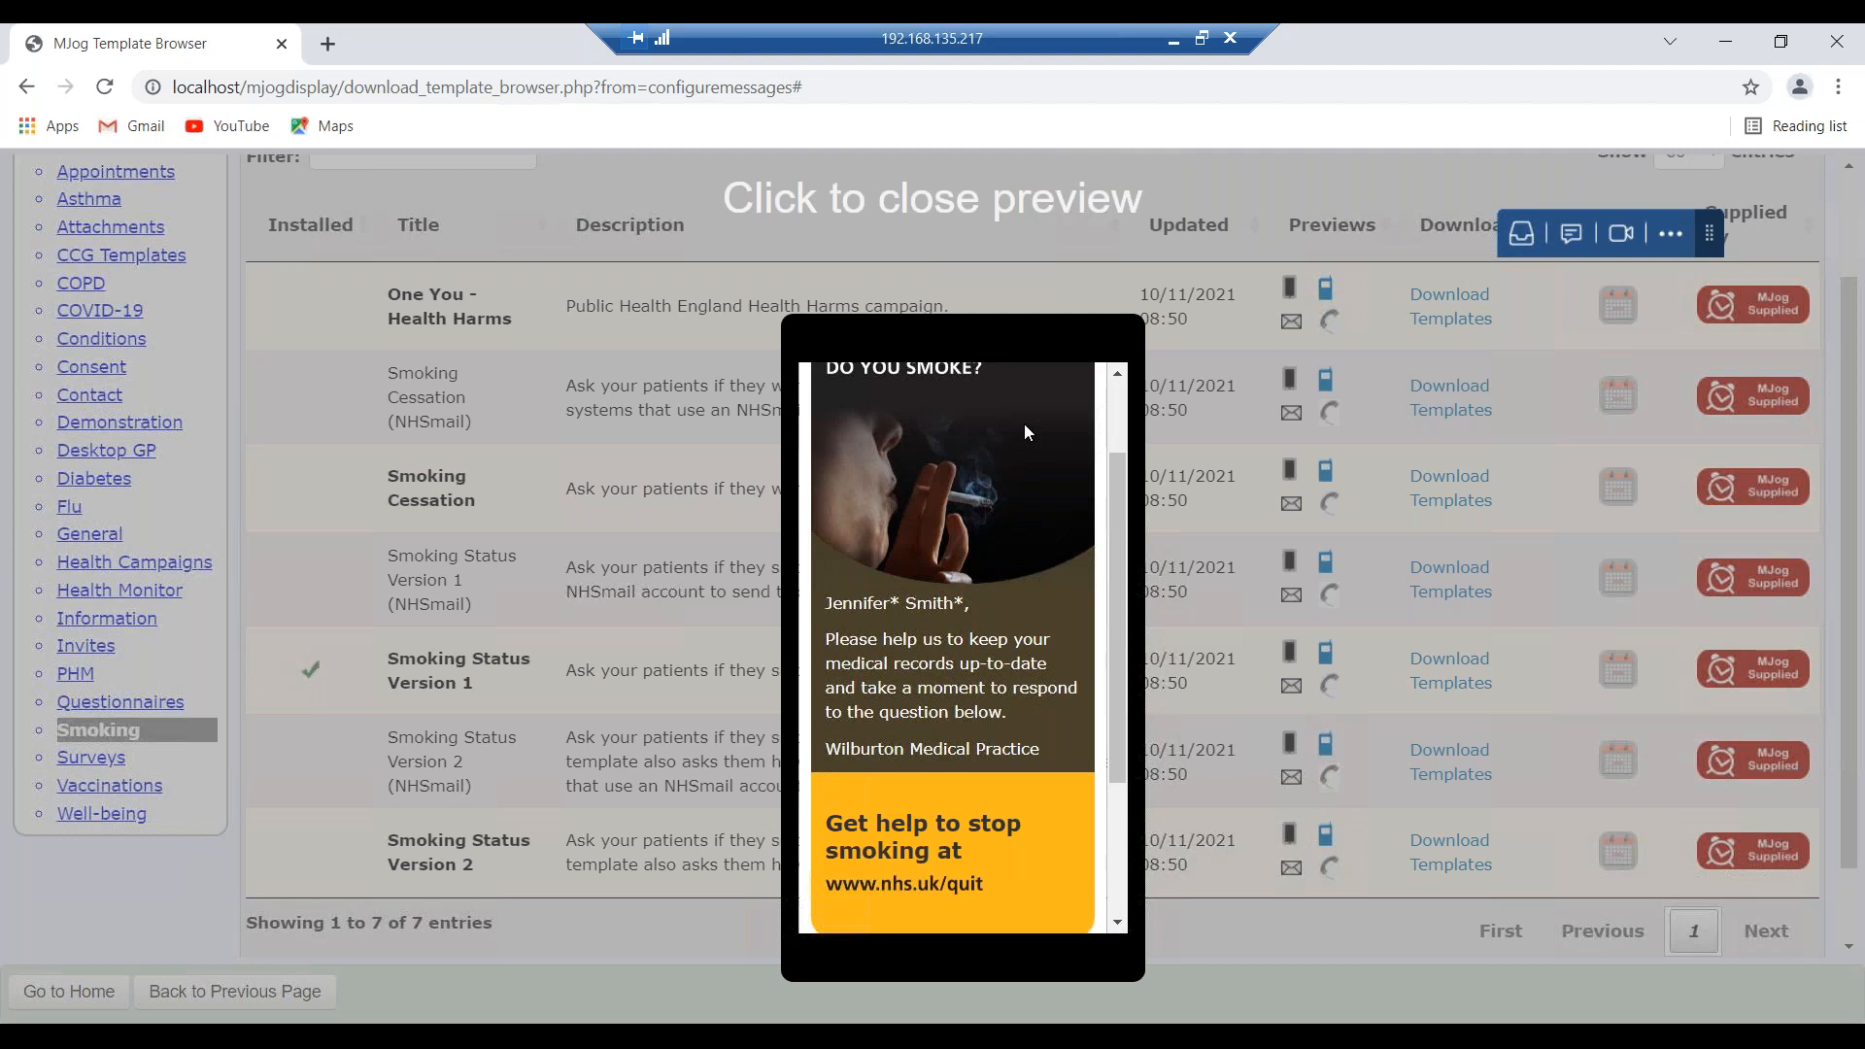
scroll(1023, 432, "down", 1)
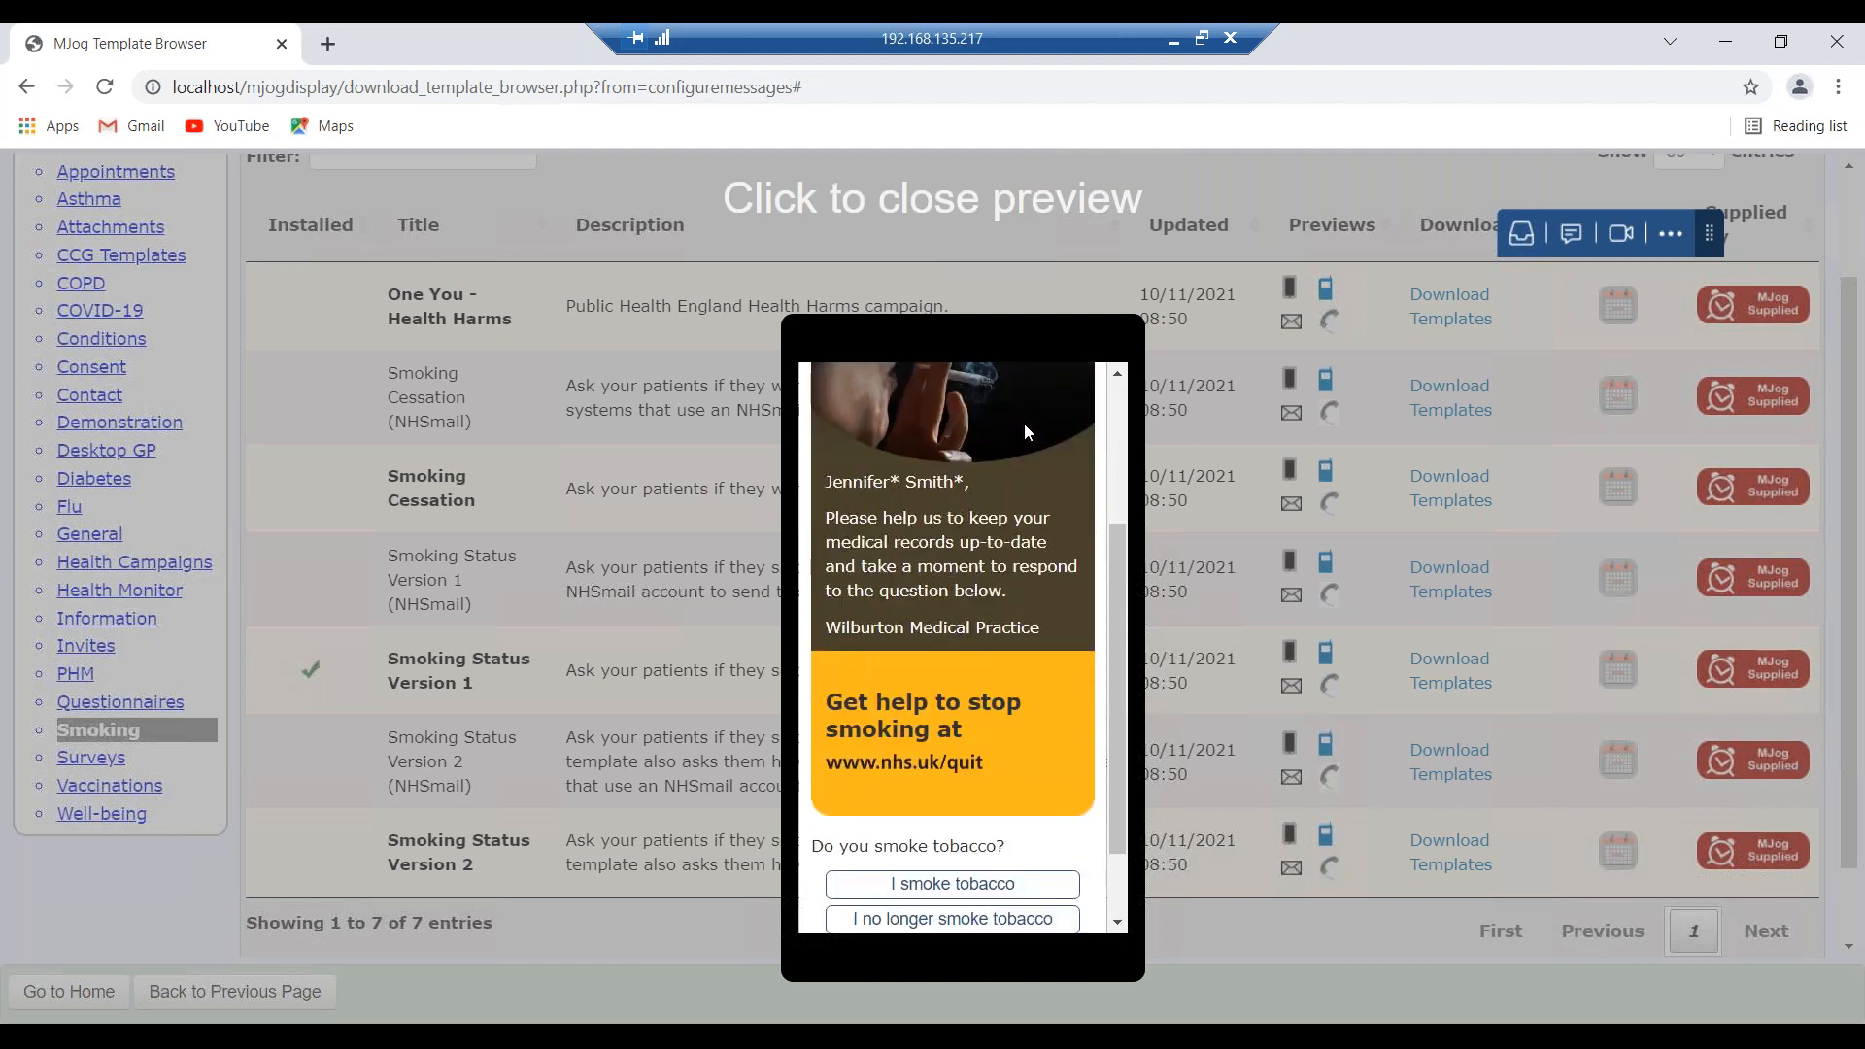
scroll(1018, 429, "down", 1)
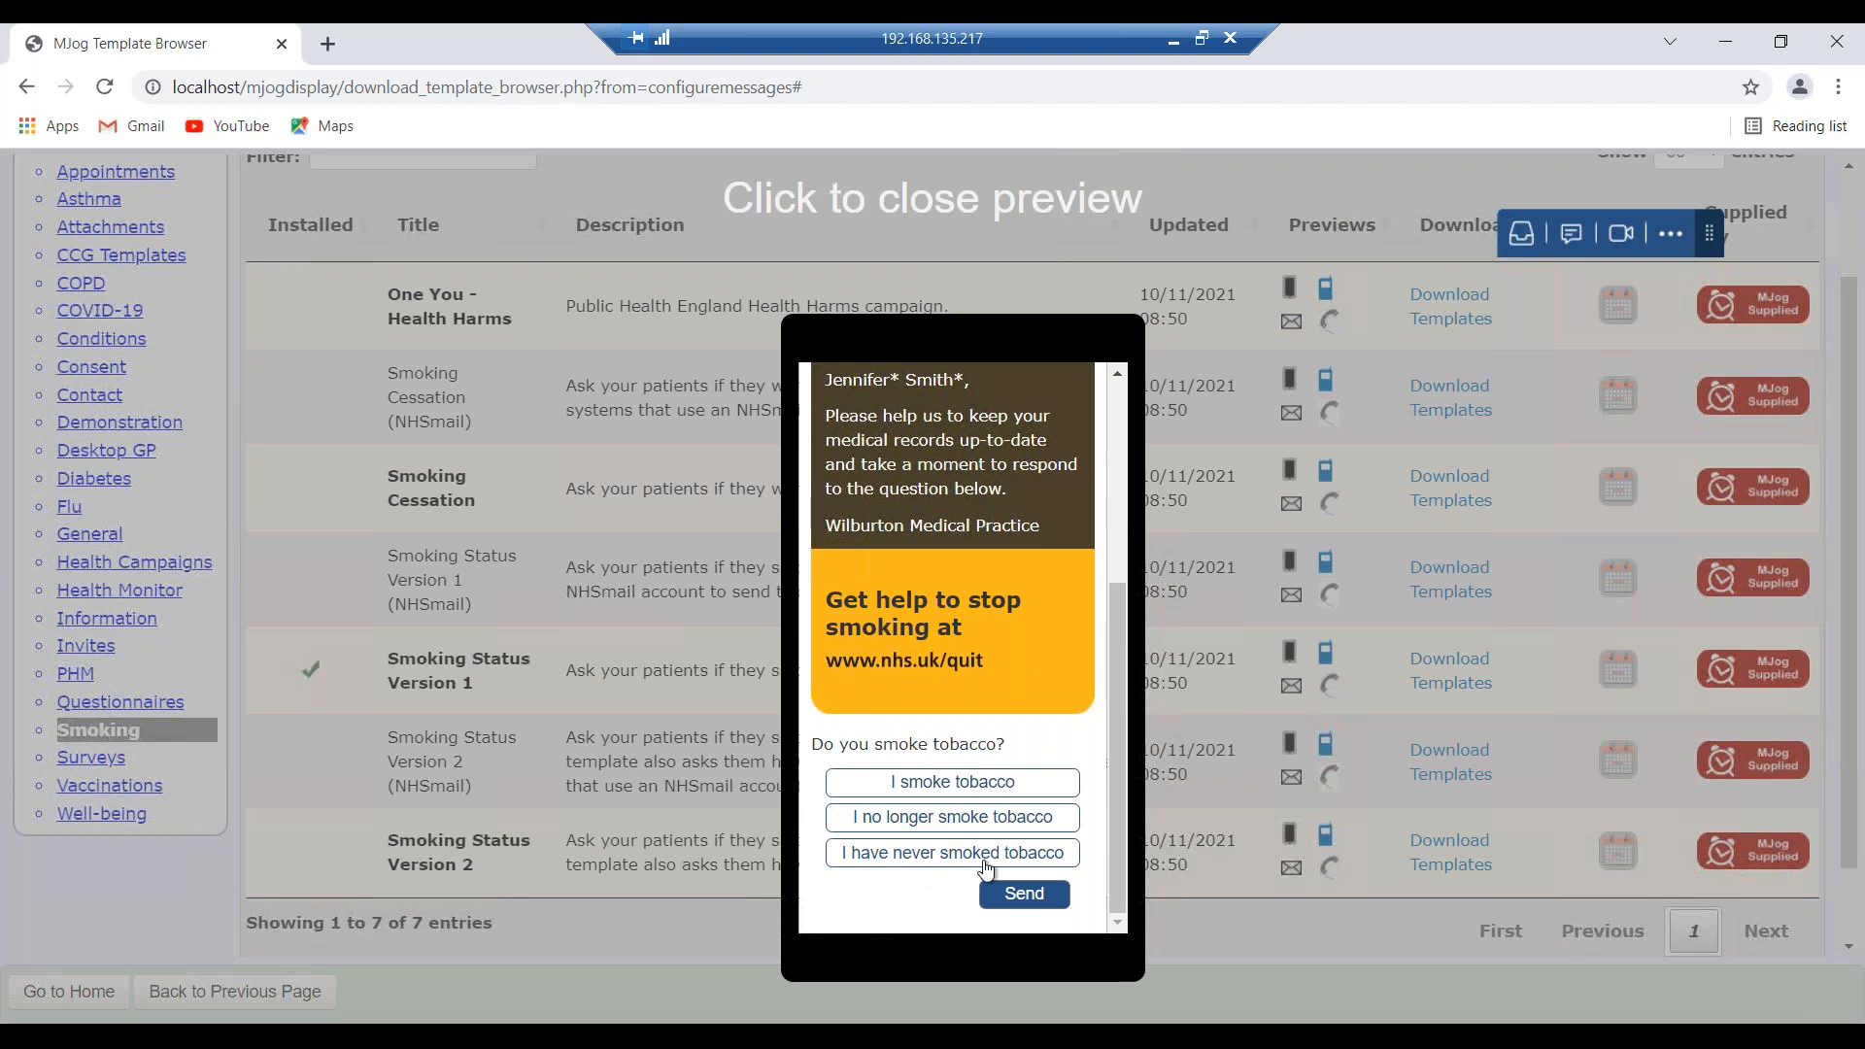
left_click(681, 632)
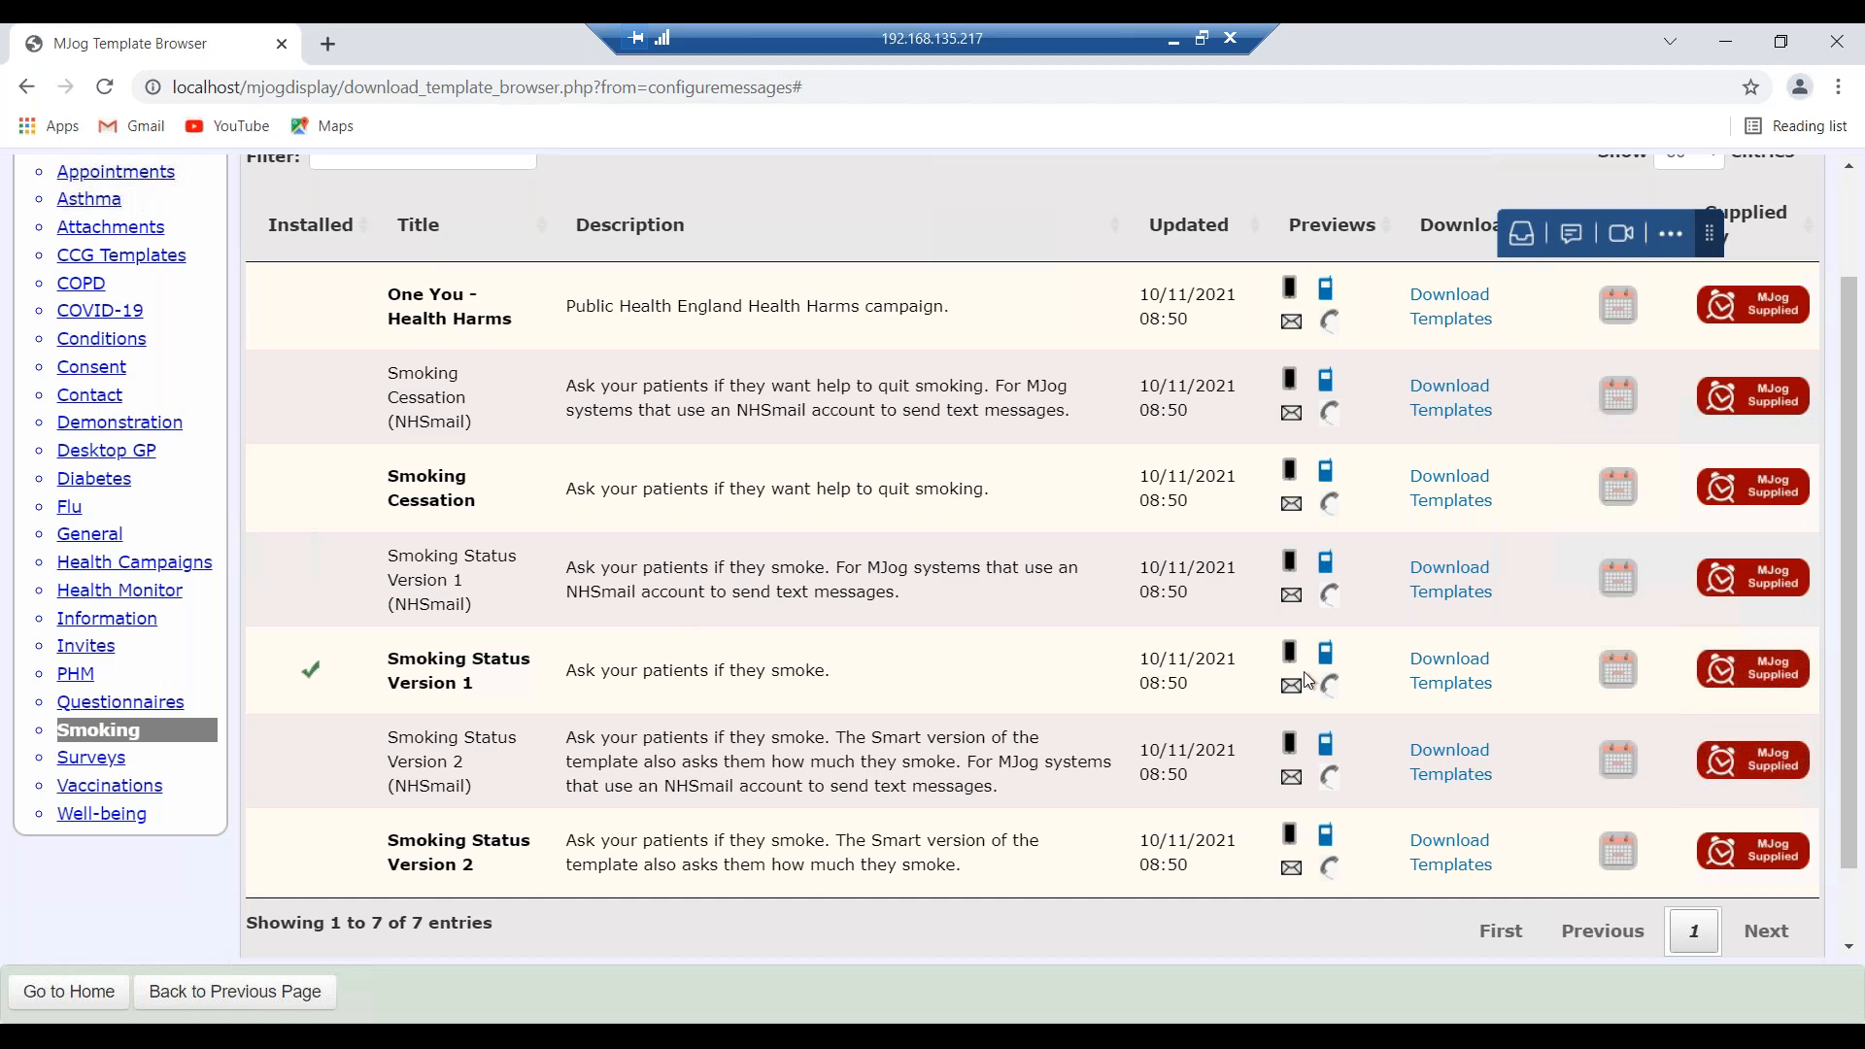
left_click(1326, 657)
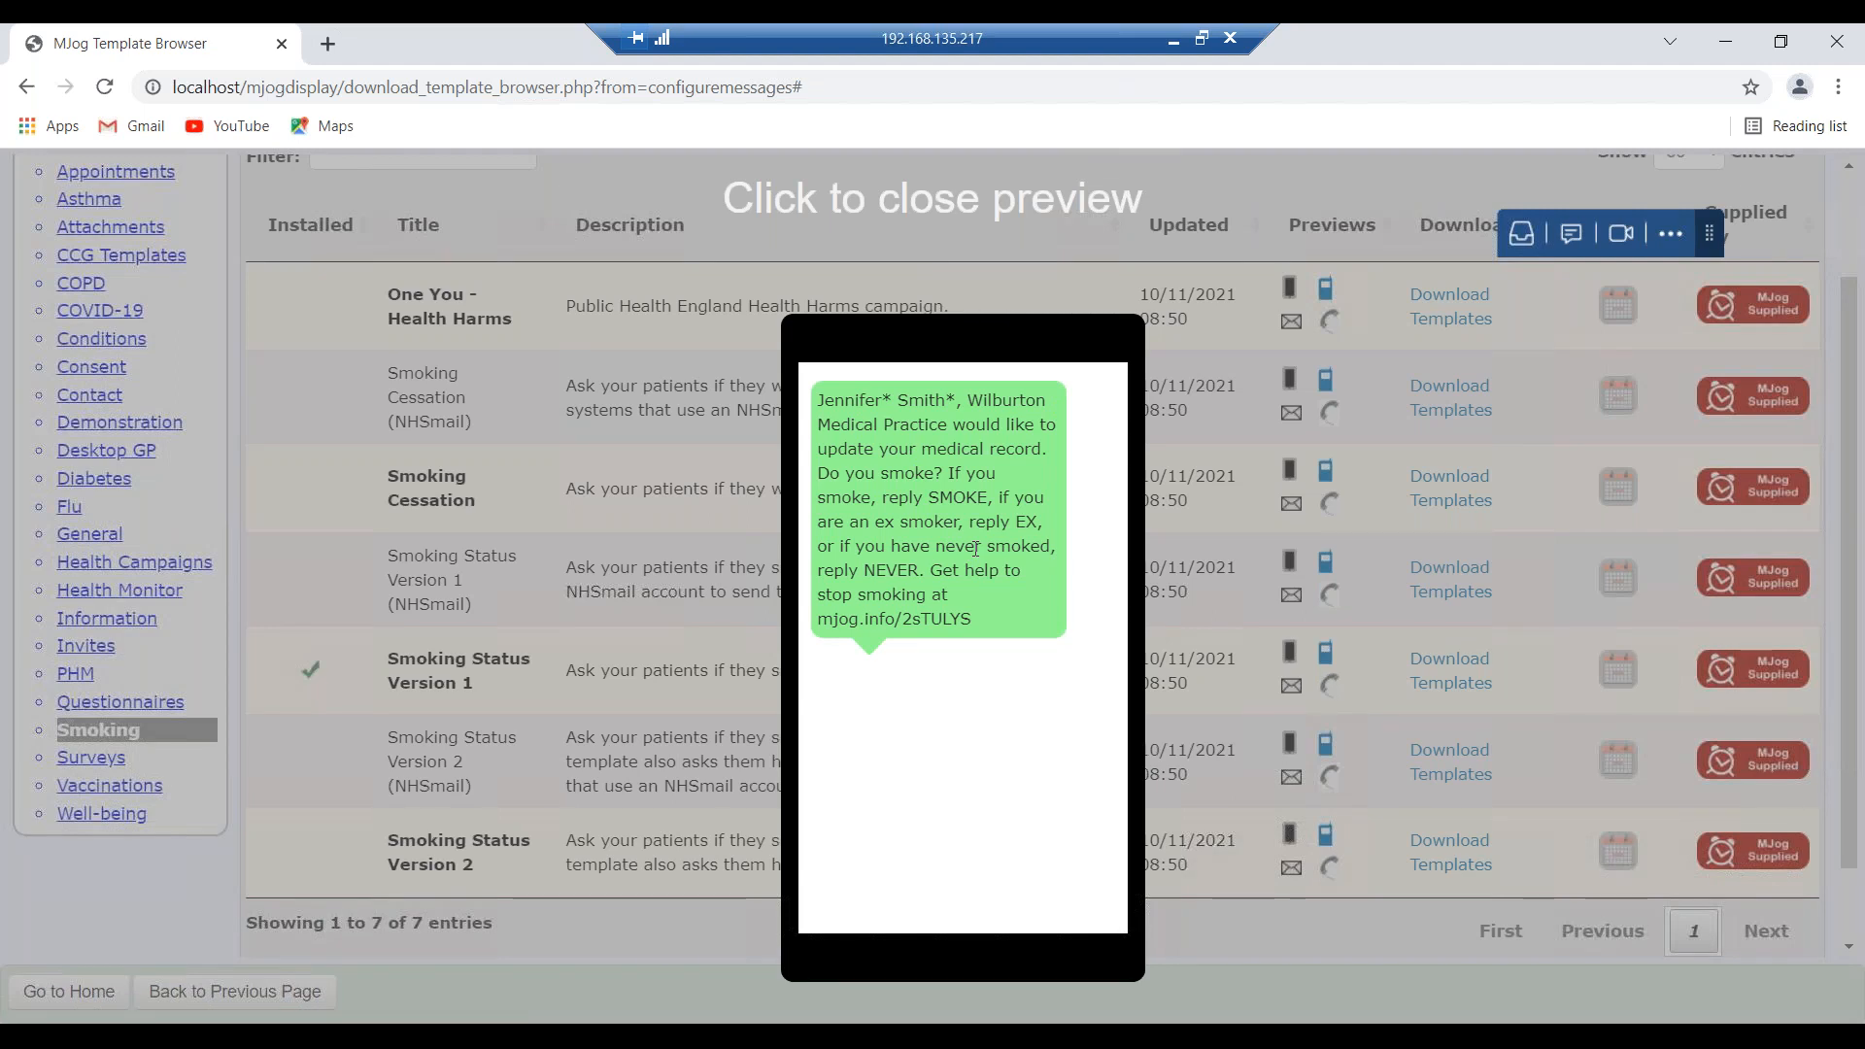
double_click(954, 497)
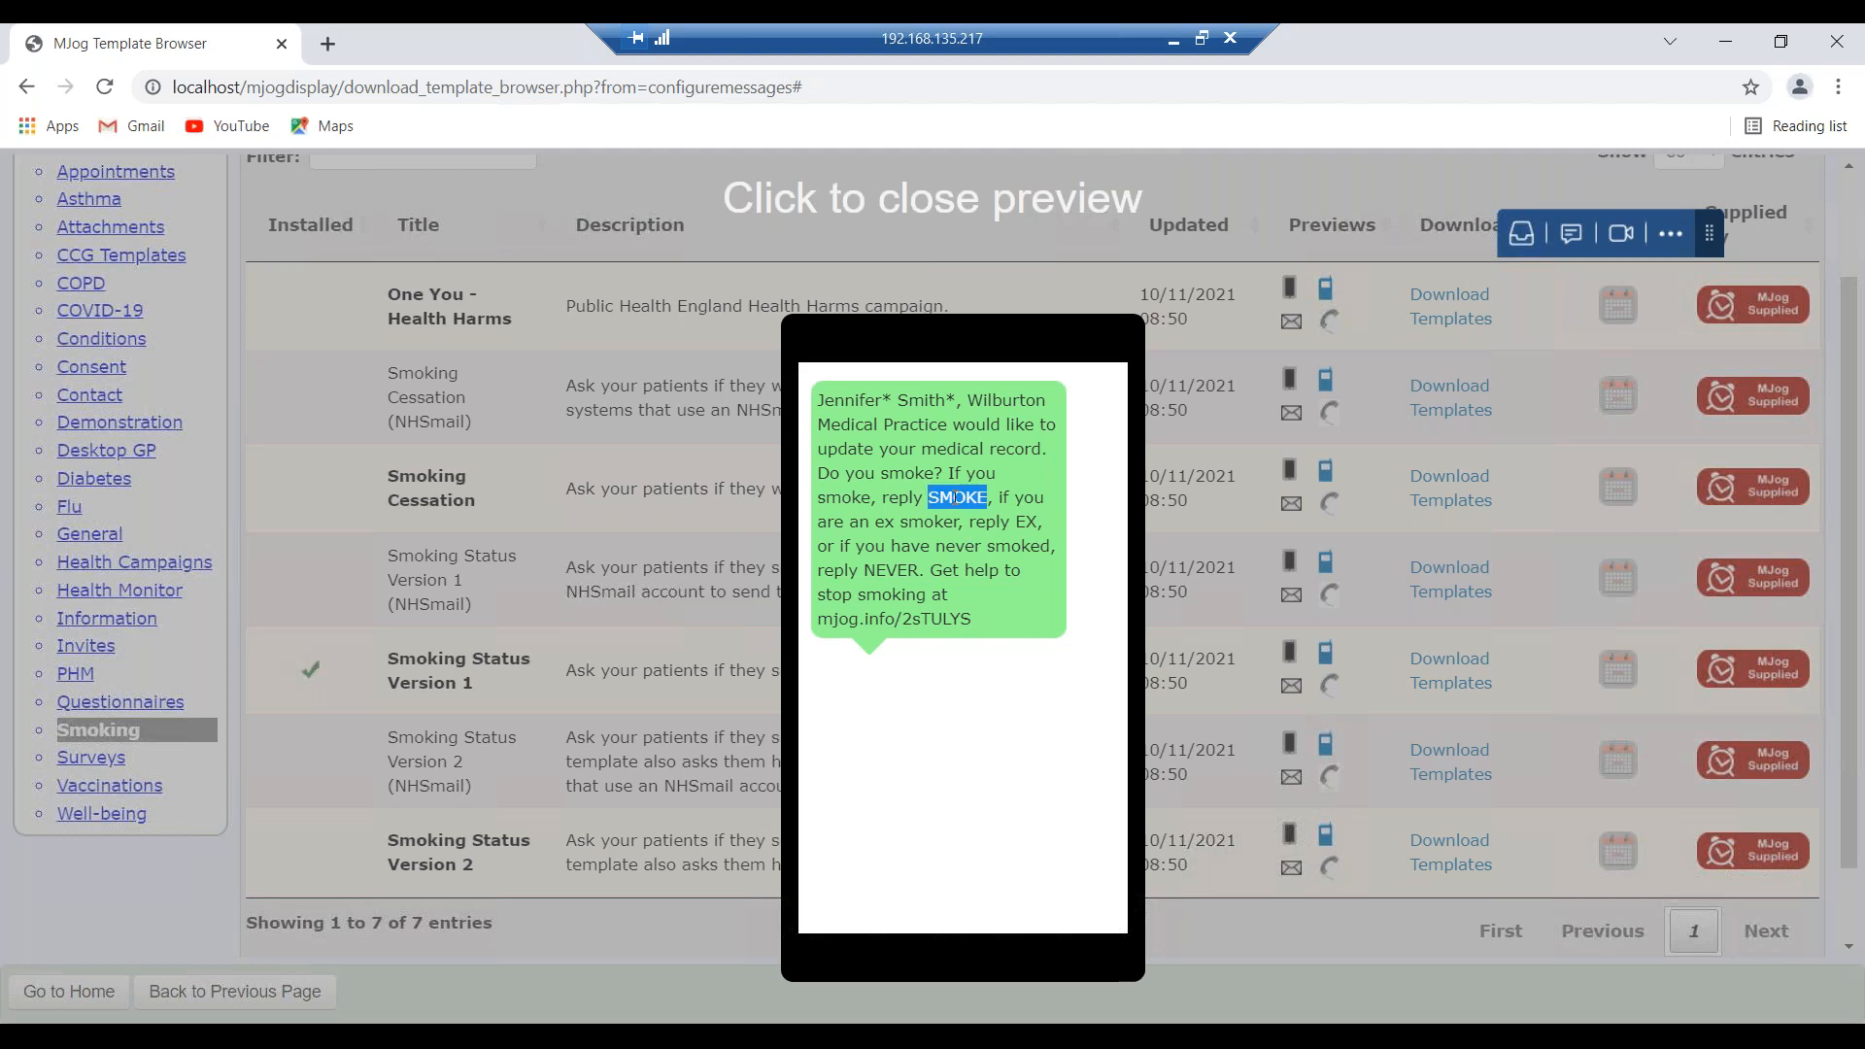
double_click(1026, 523)
double_click(890, 571)
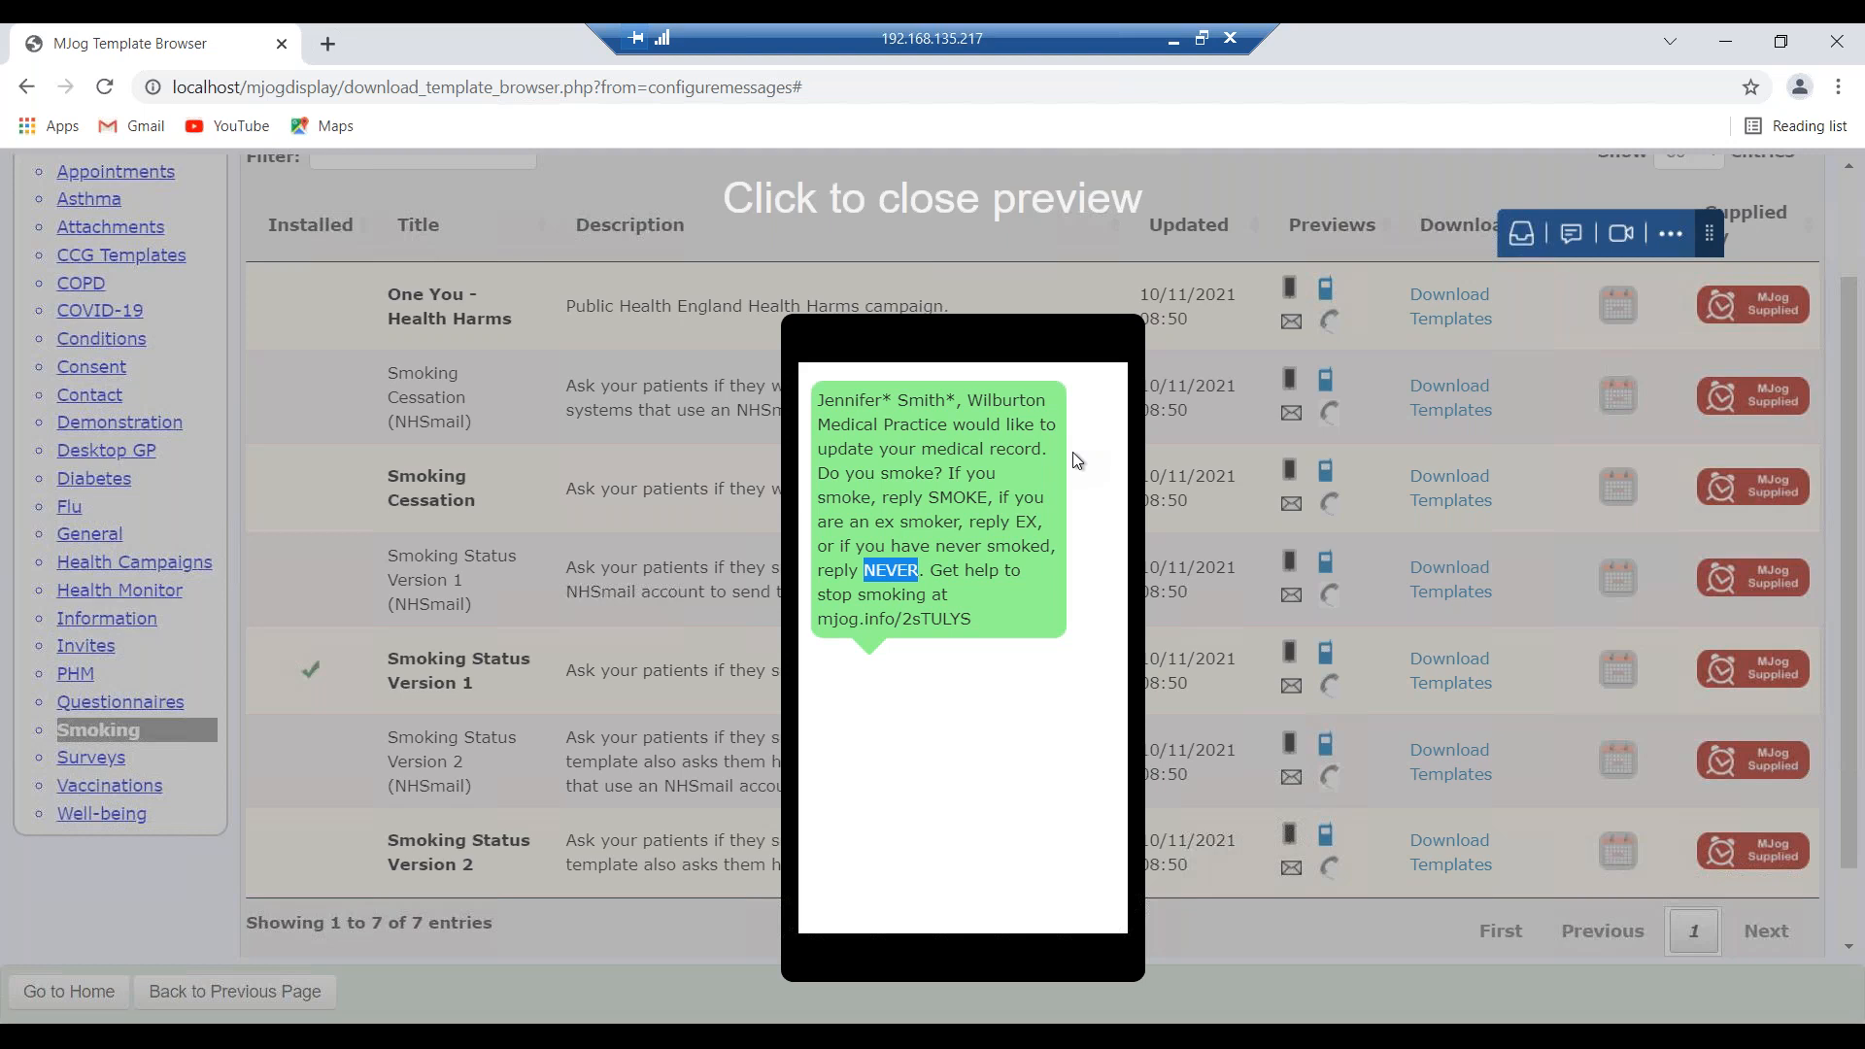
double_click(1023, 518)
left_click(953, 501)
double_click(952, 501)
left_click(1208, 523)
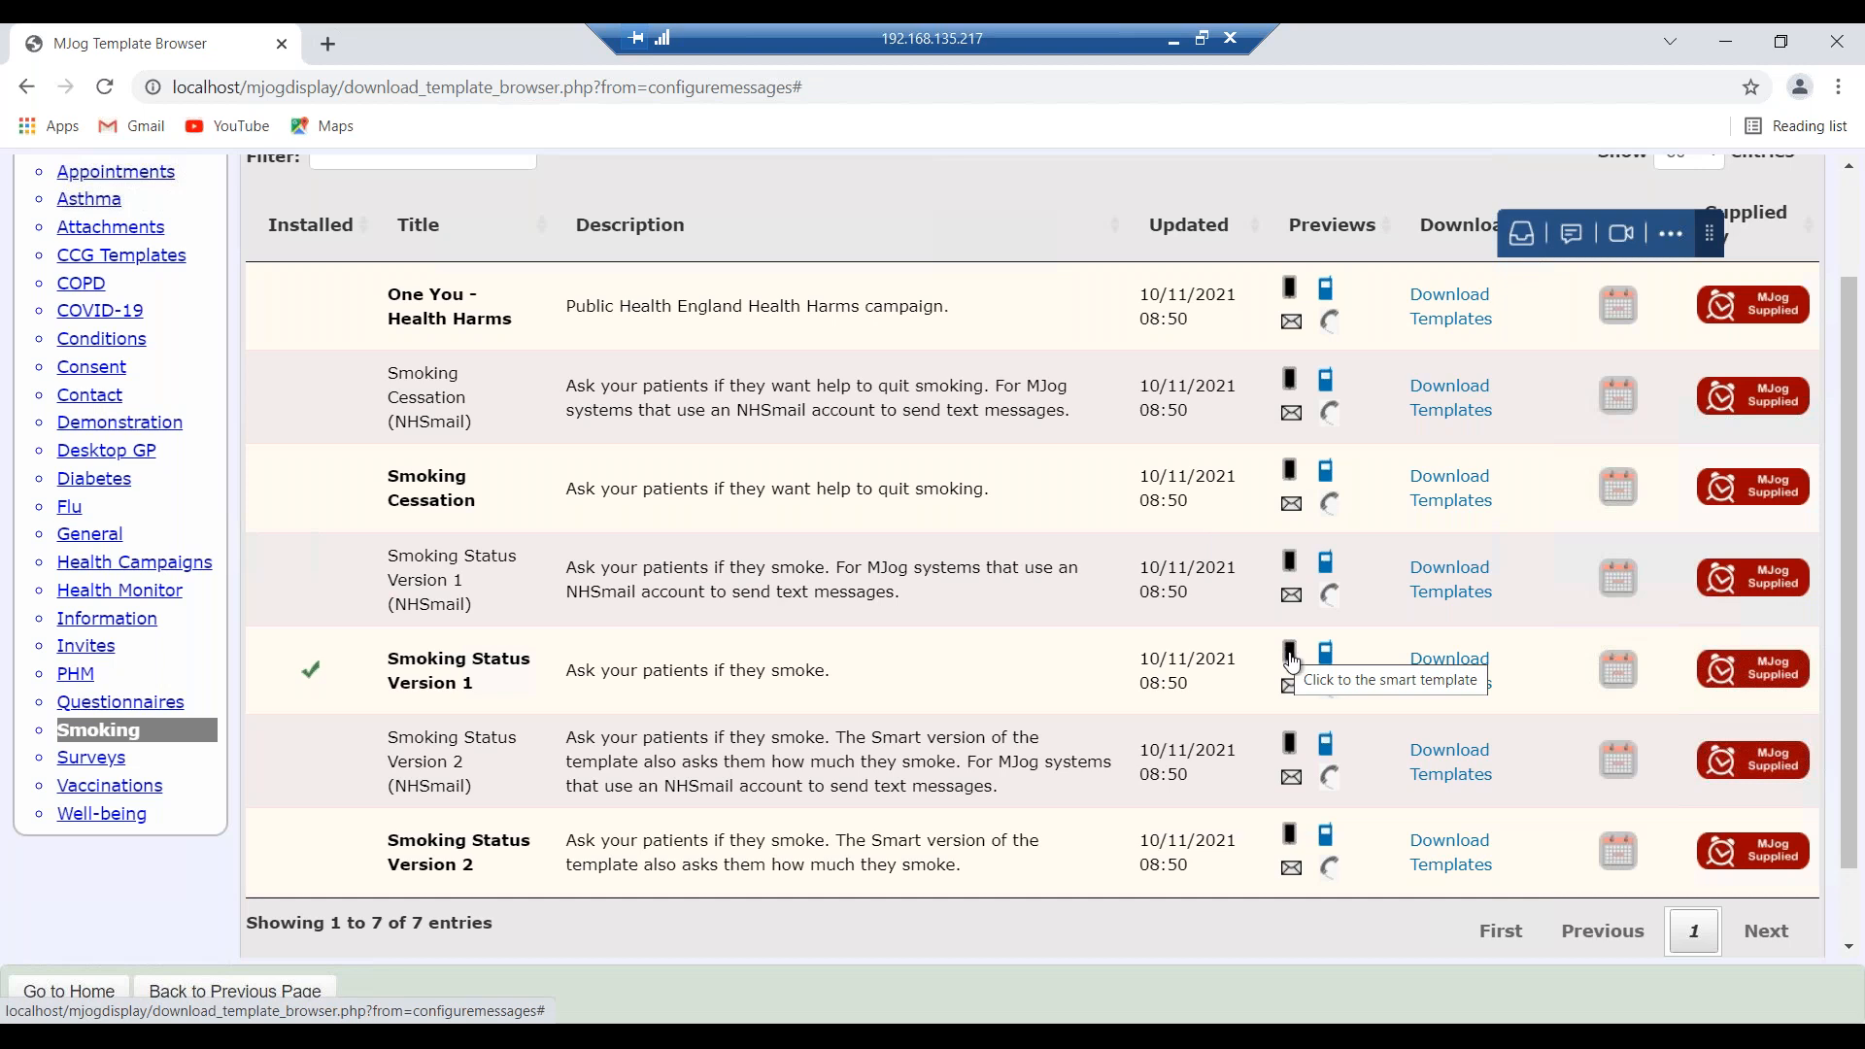
left_click(1290, 663)
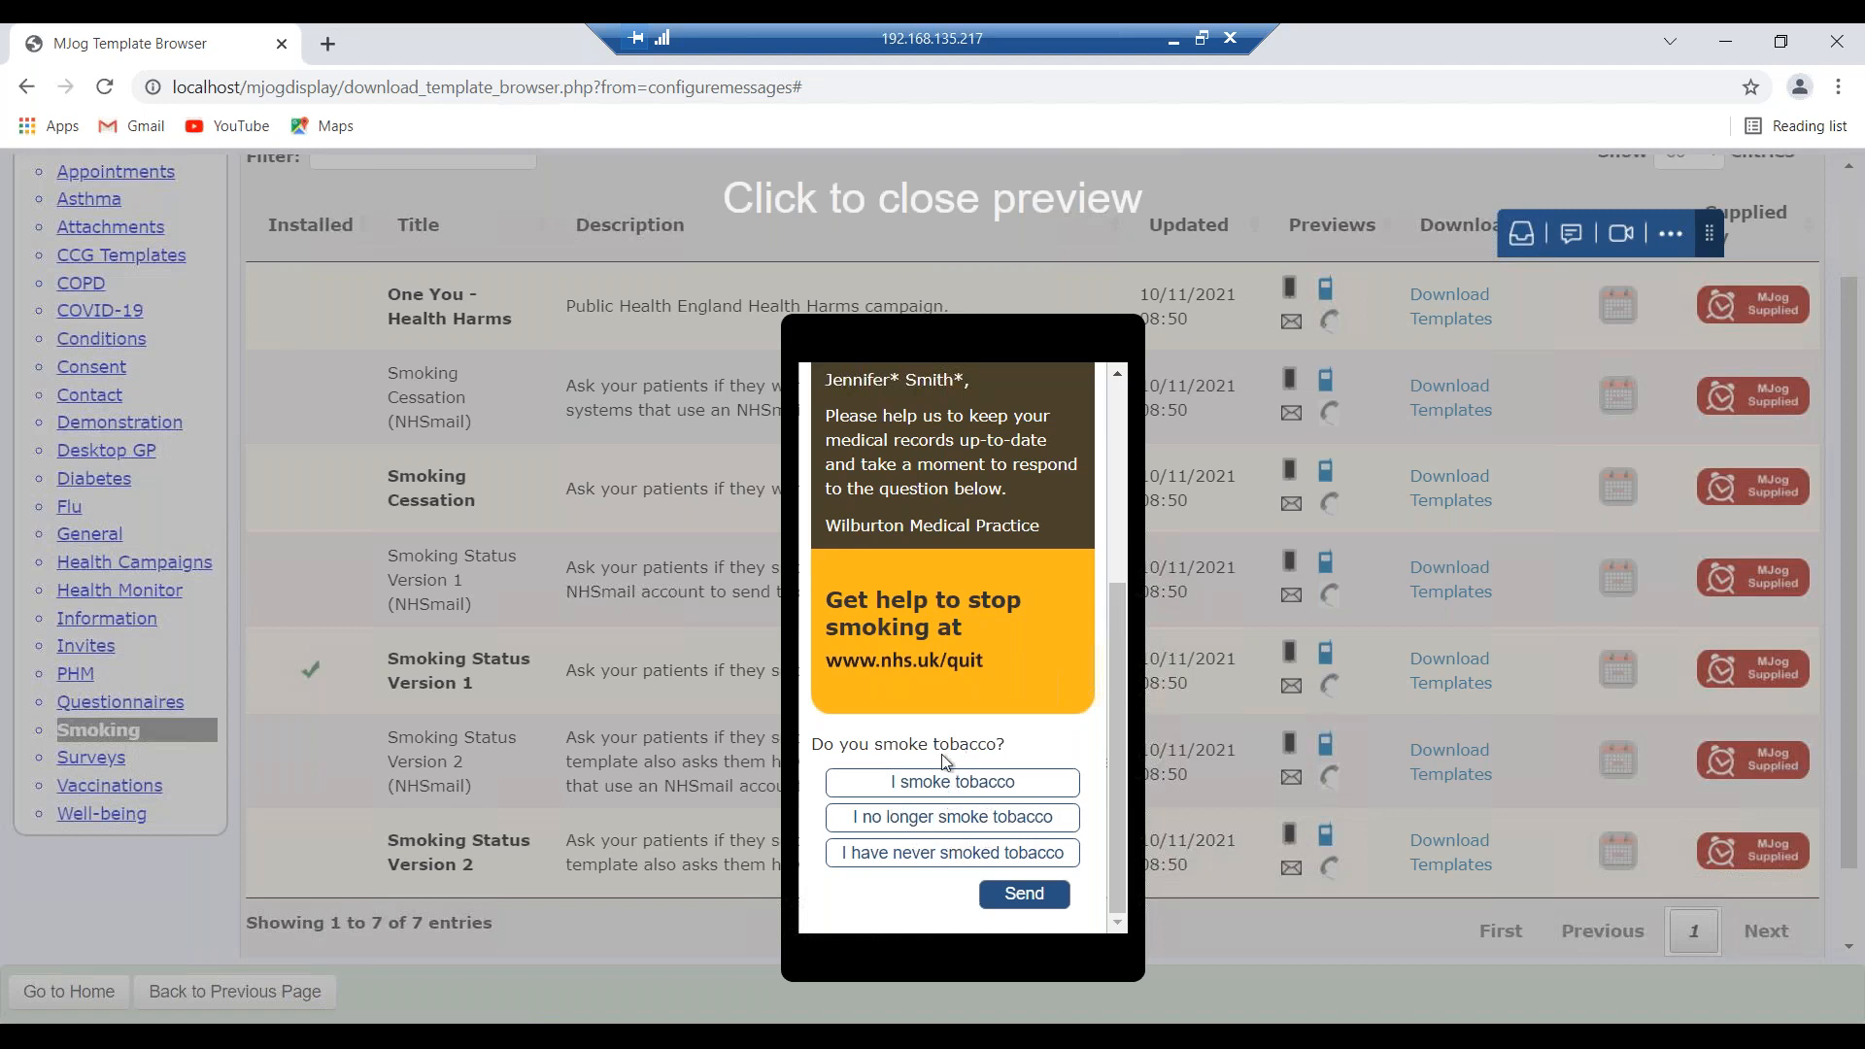
left_click(719, 580)
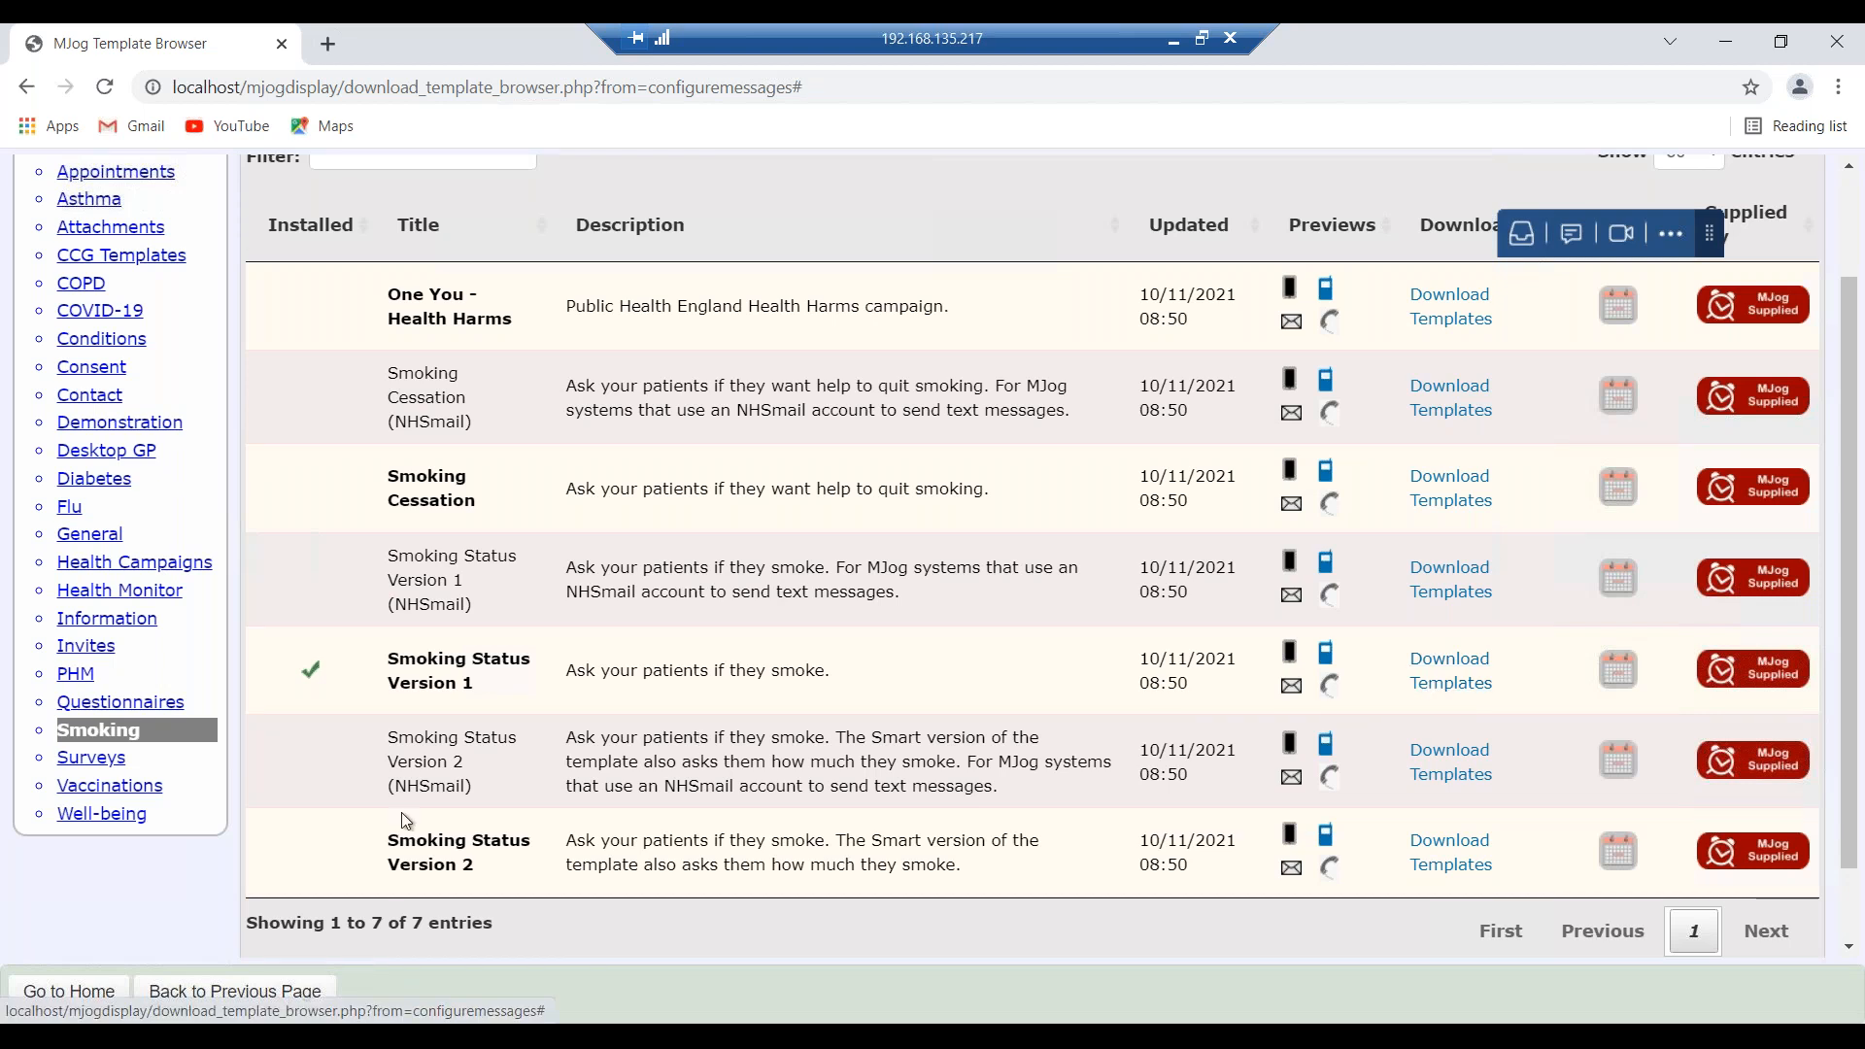
Go home and show Template builder's Campaign templates, including Smoking Status Version 1.
left_click(106, 989)
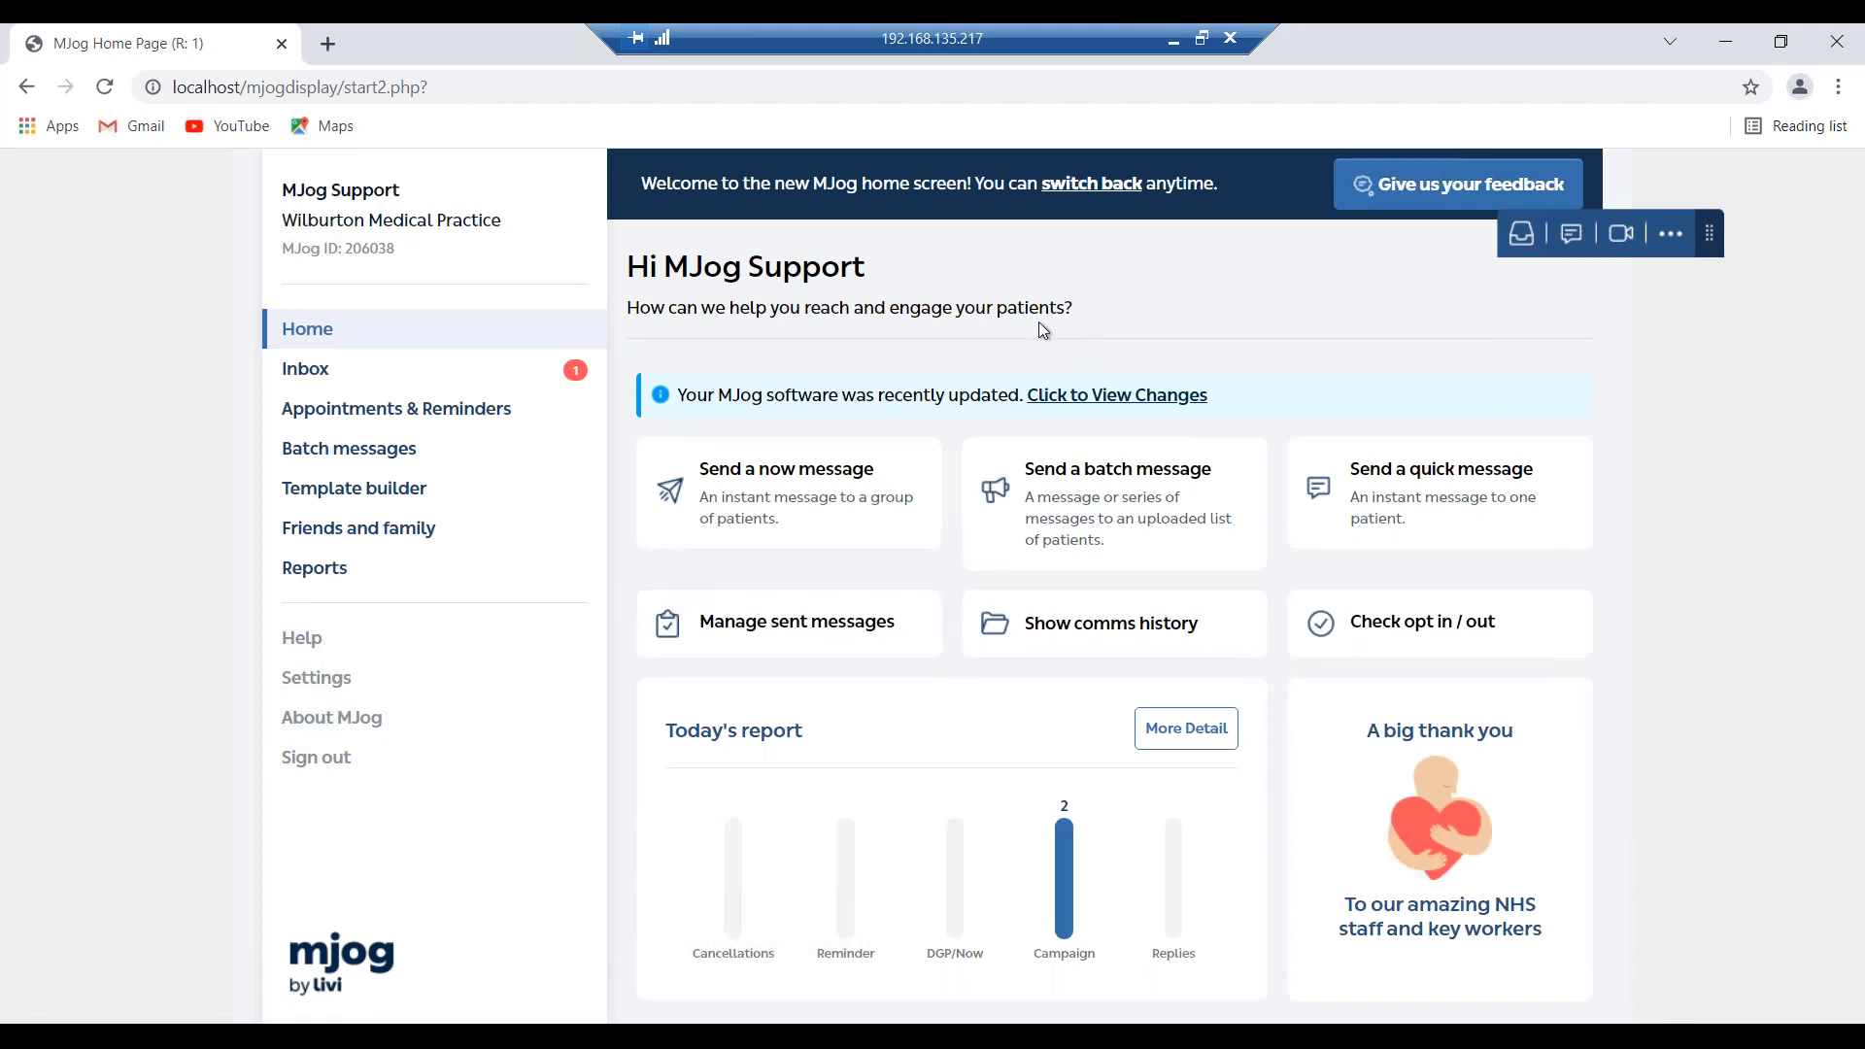
left_click(442, 498)
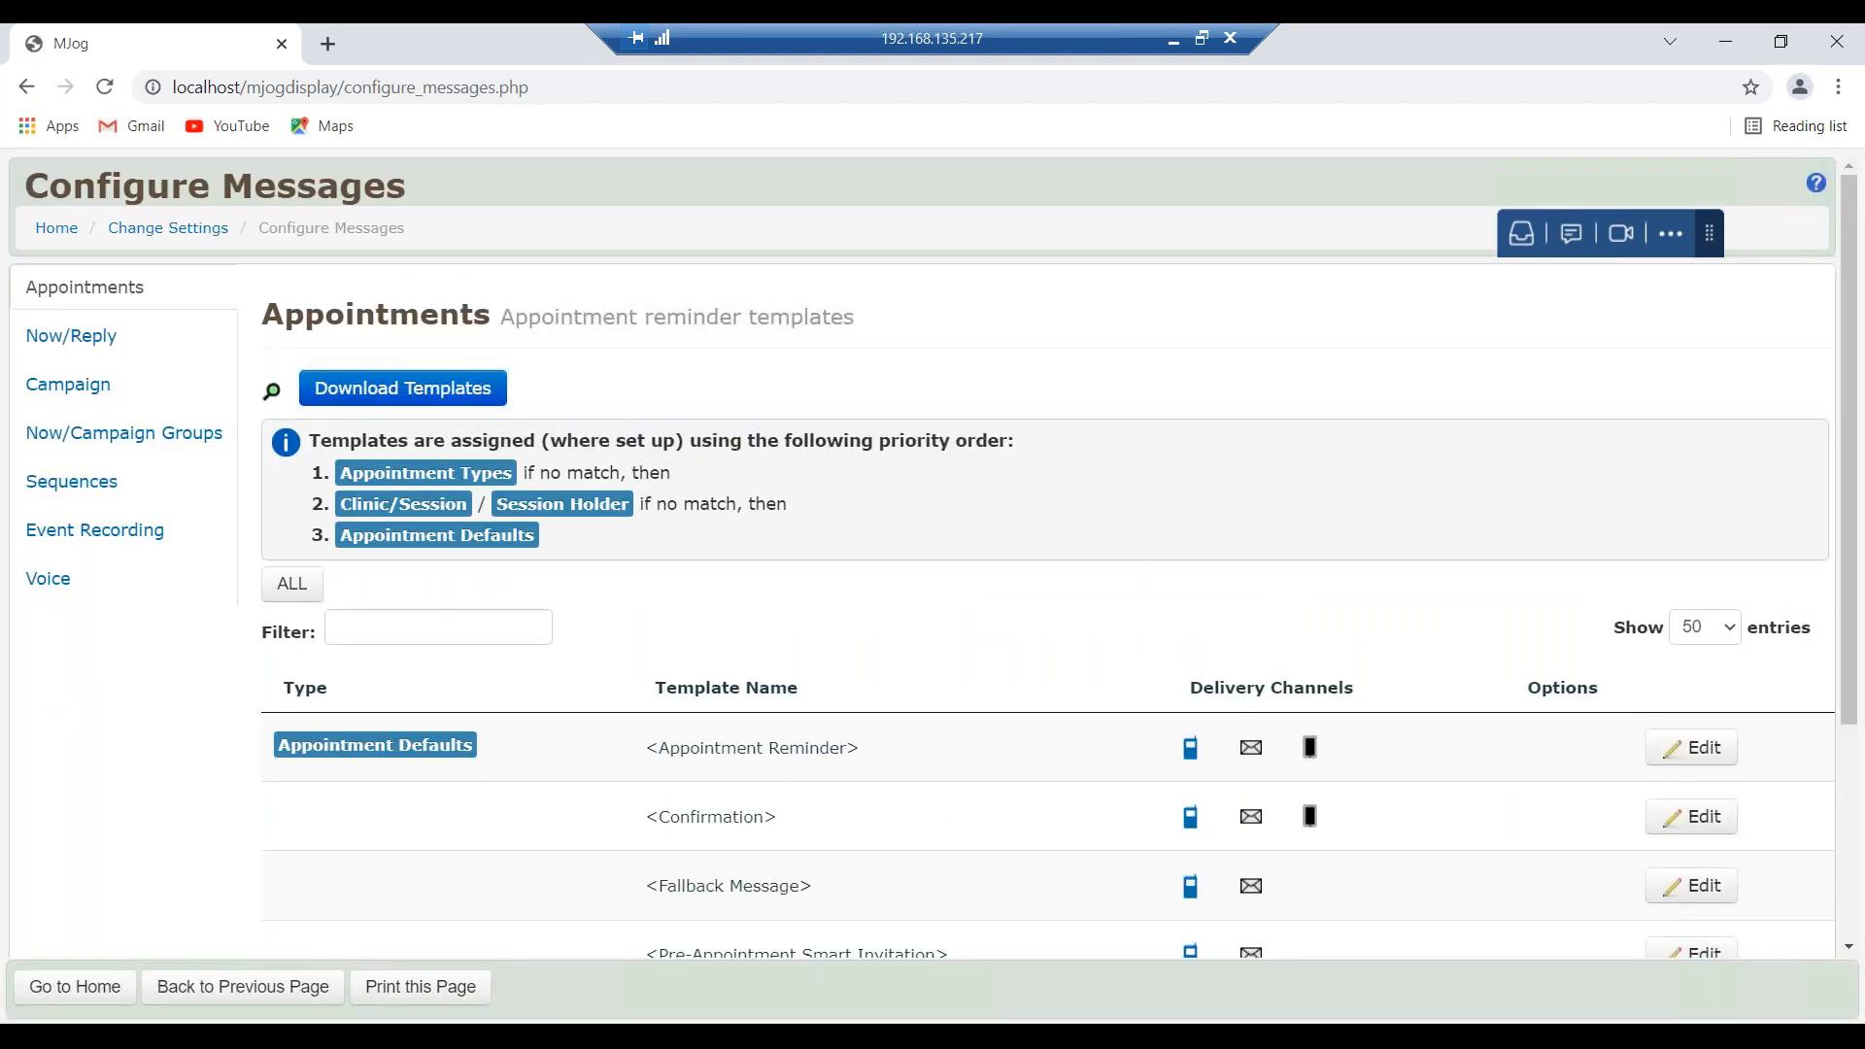
left_click(87, 389)
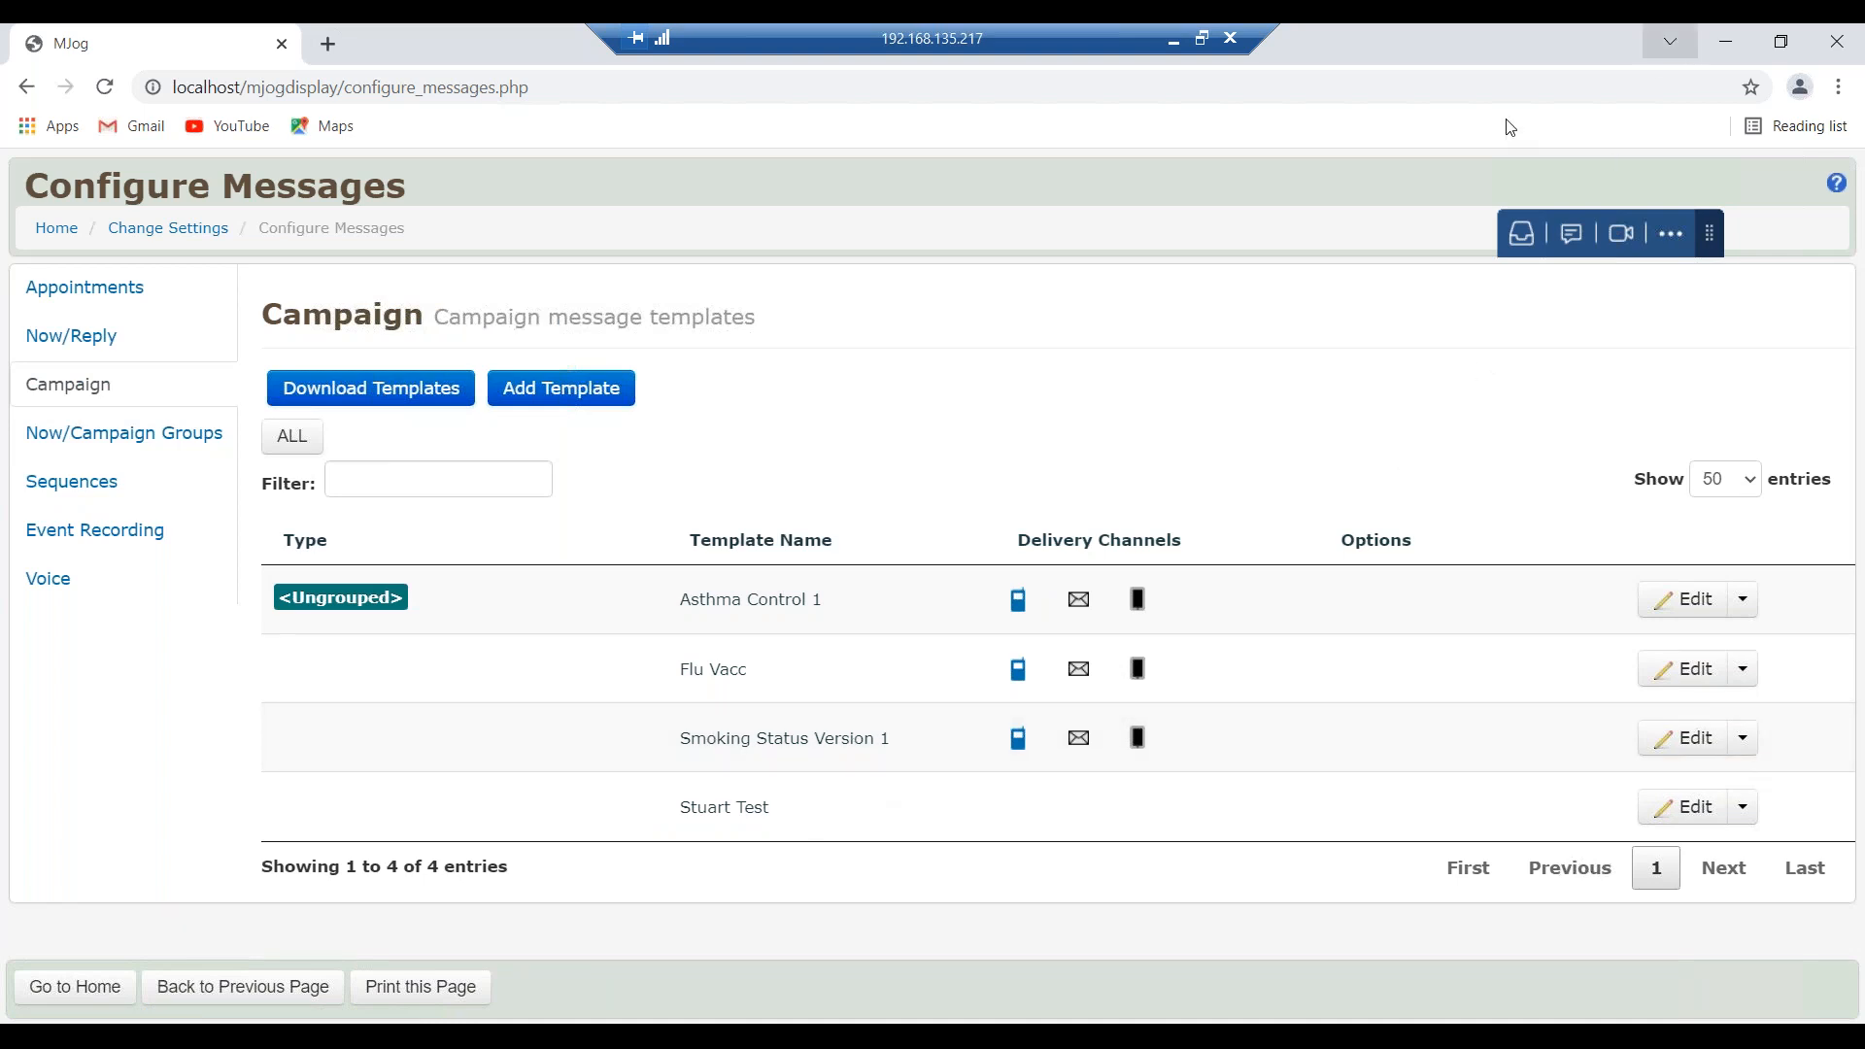
View the text version of Smoking Status Version 1, then return home.
left_click(1692, 738)
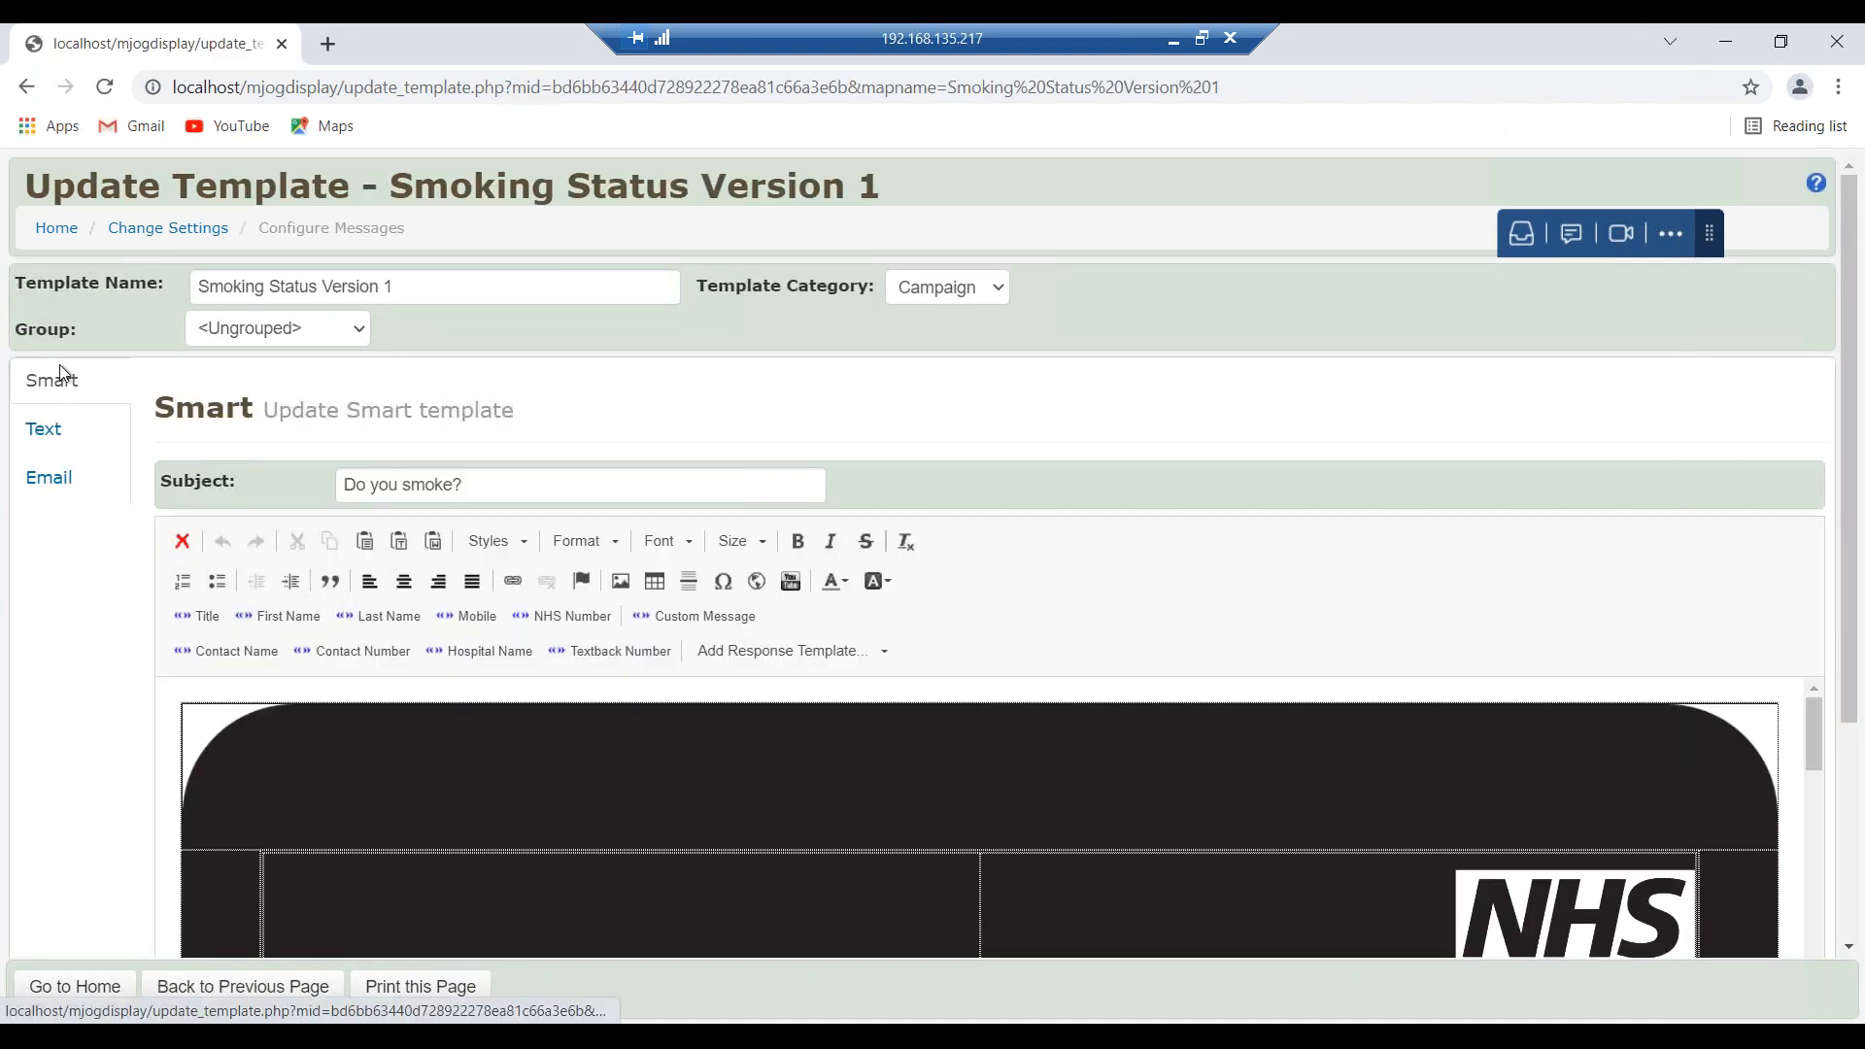
left_click(126, 423)
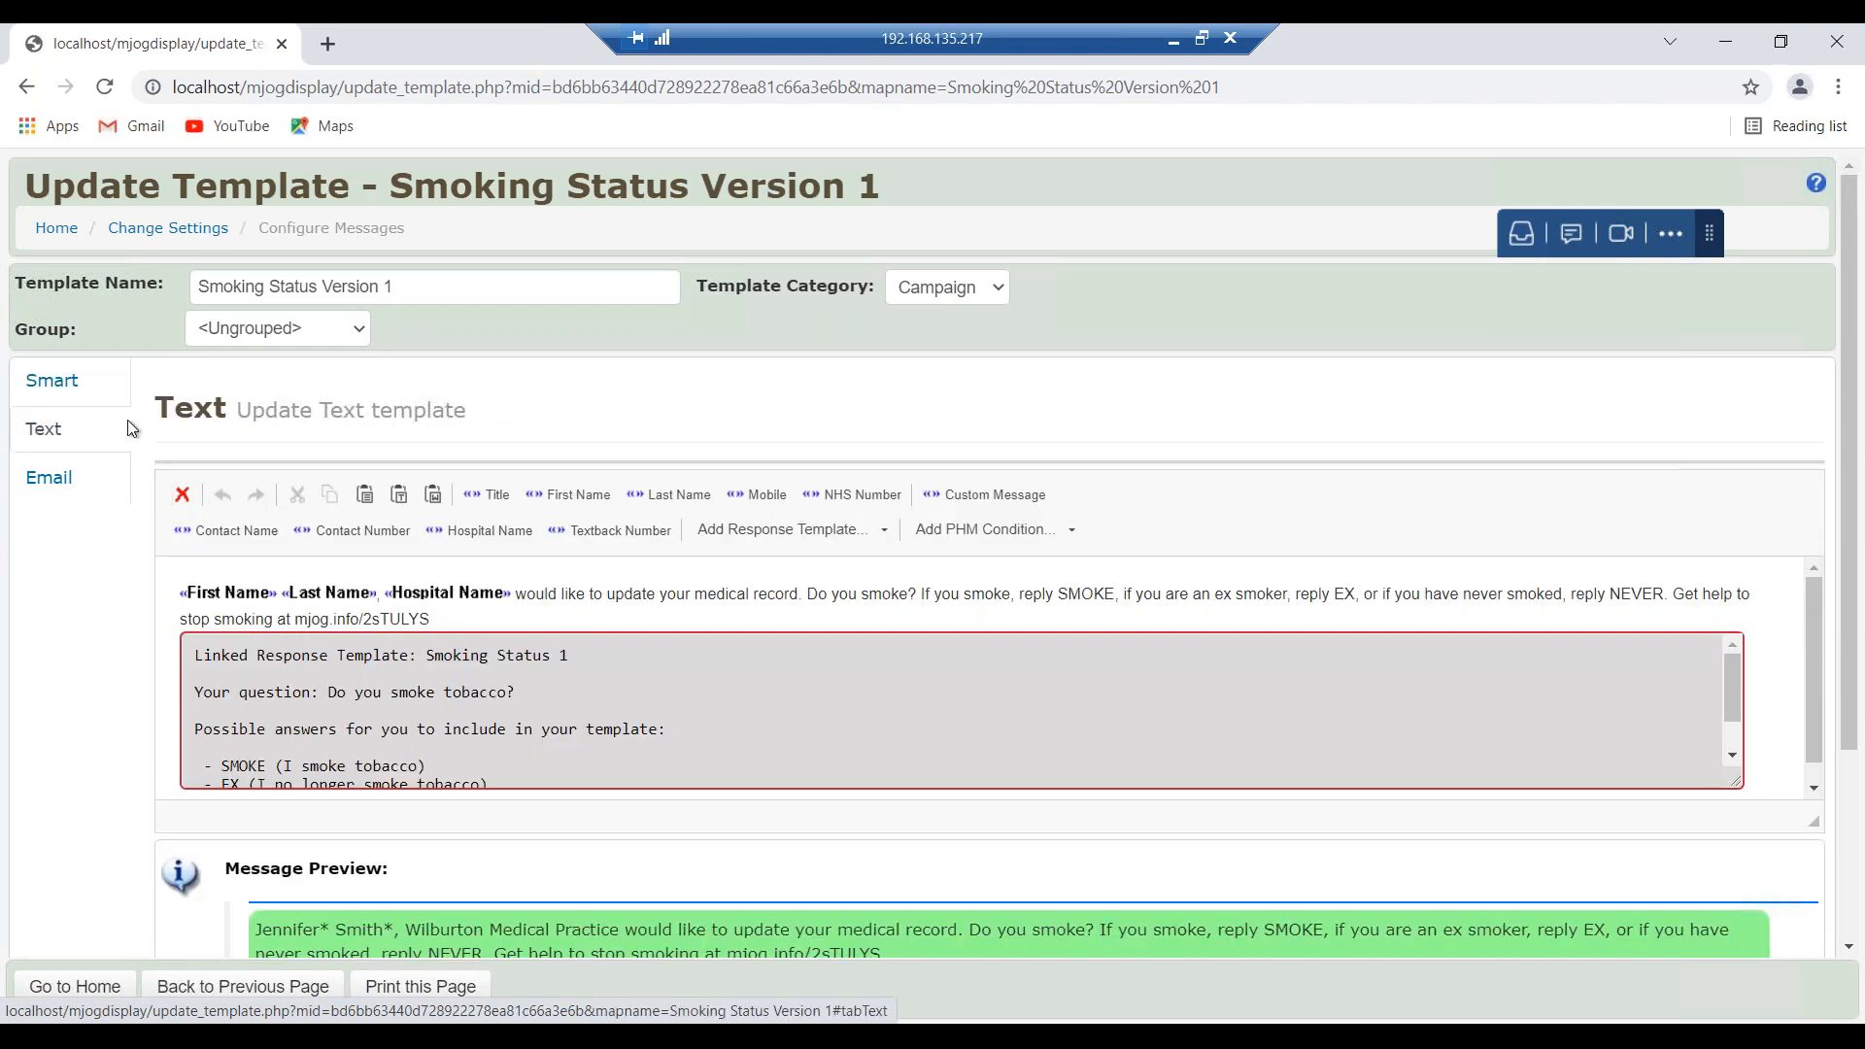
left_click(54, 235)
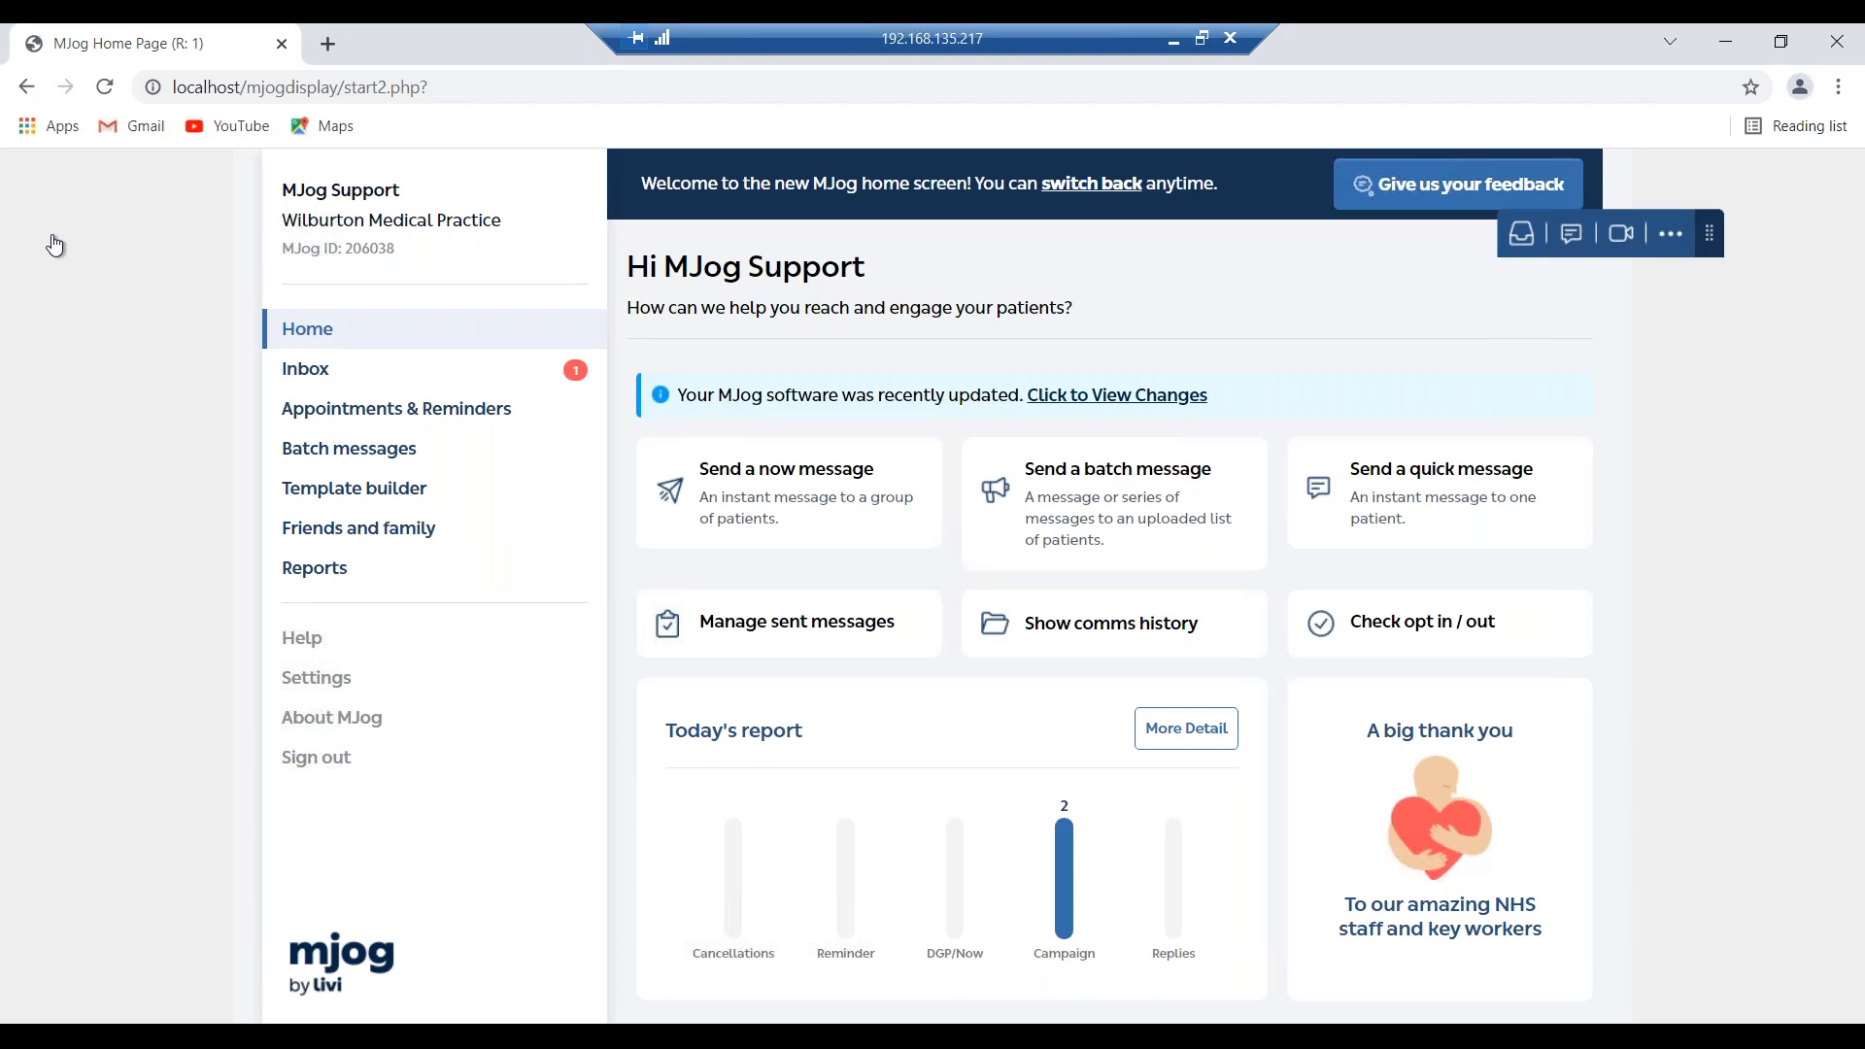
Start a new batch message named 'Stuarts Smoking Status - November'.
left_click(1111, 495)
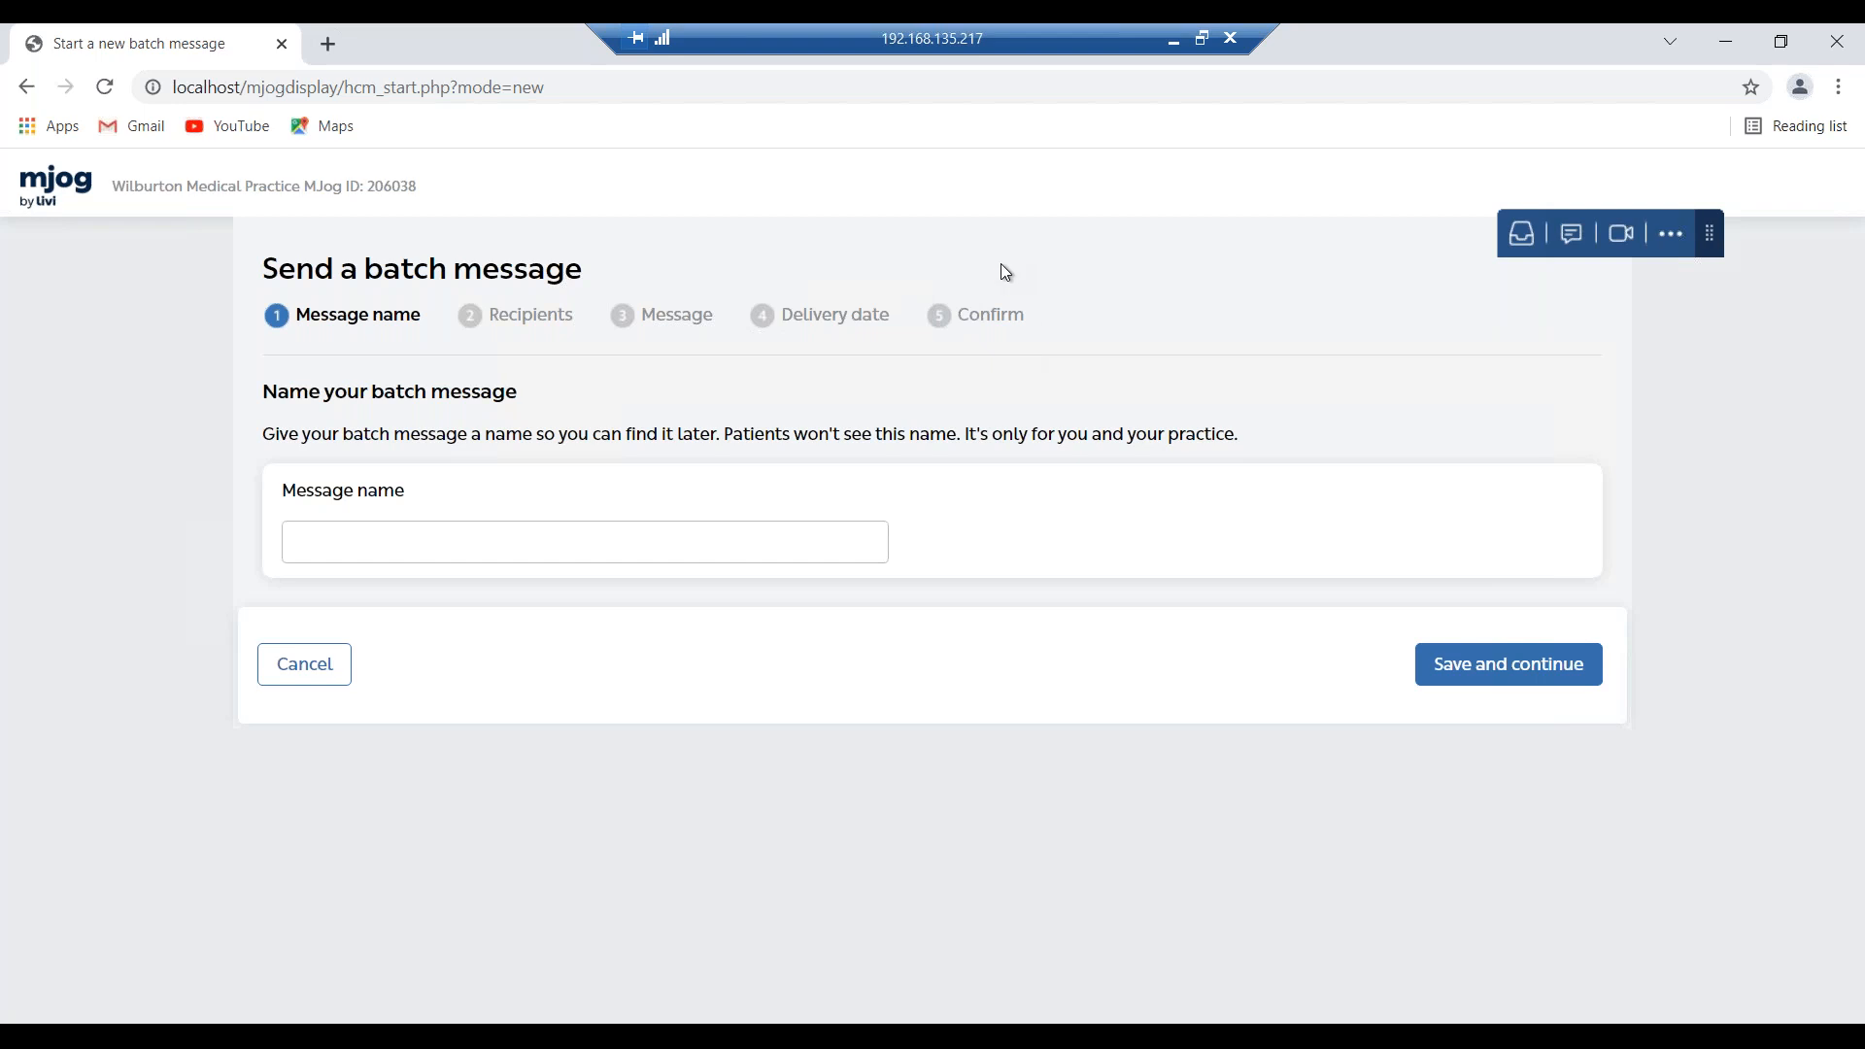
left_click(731, 554)
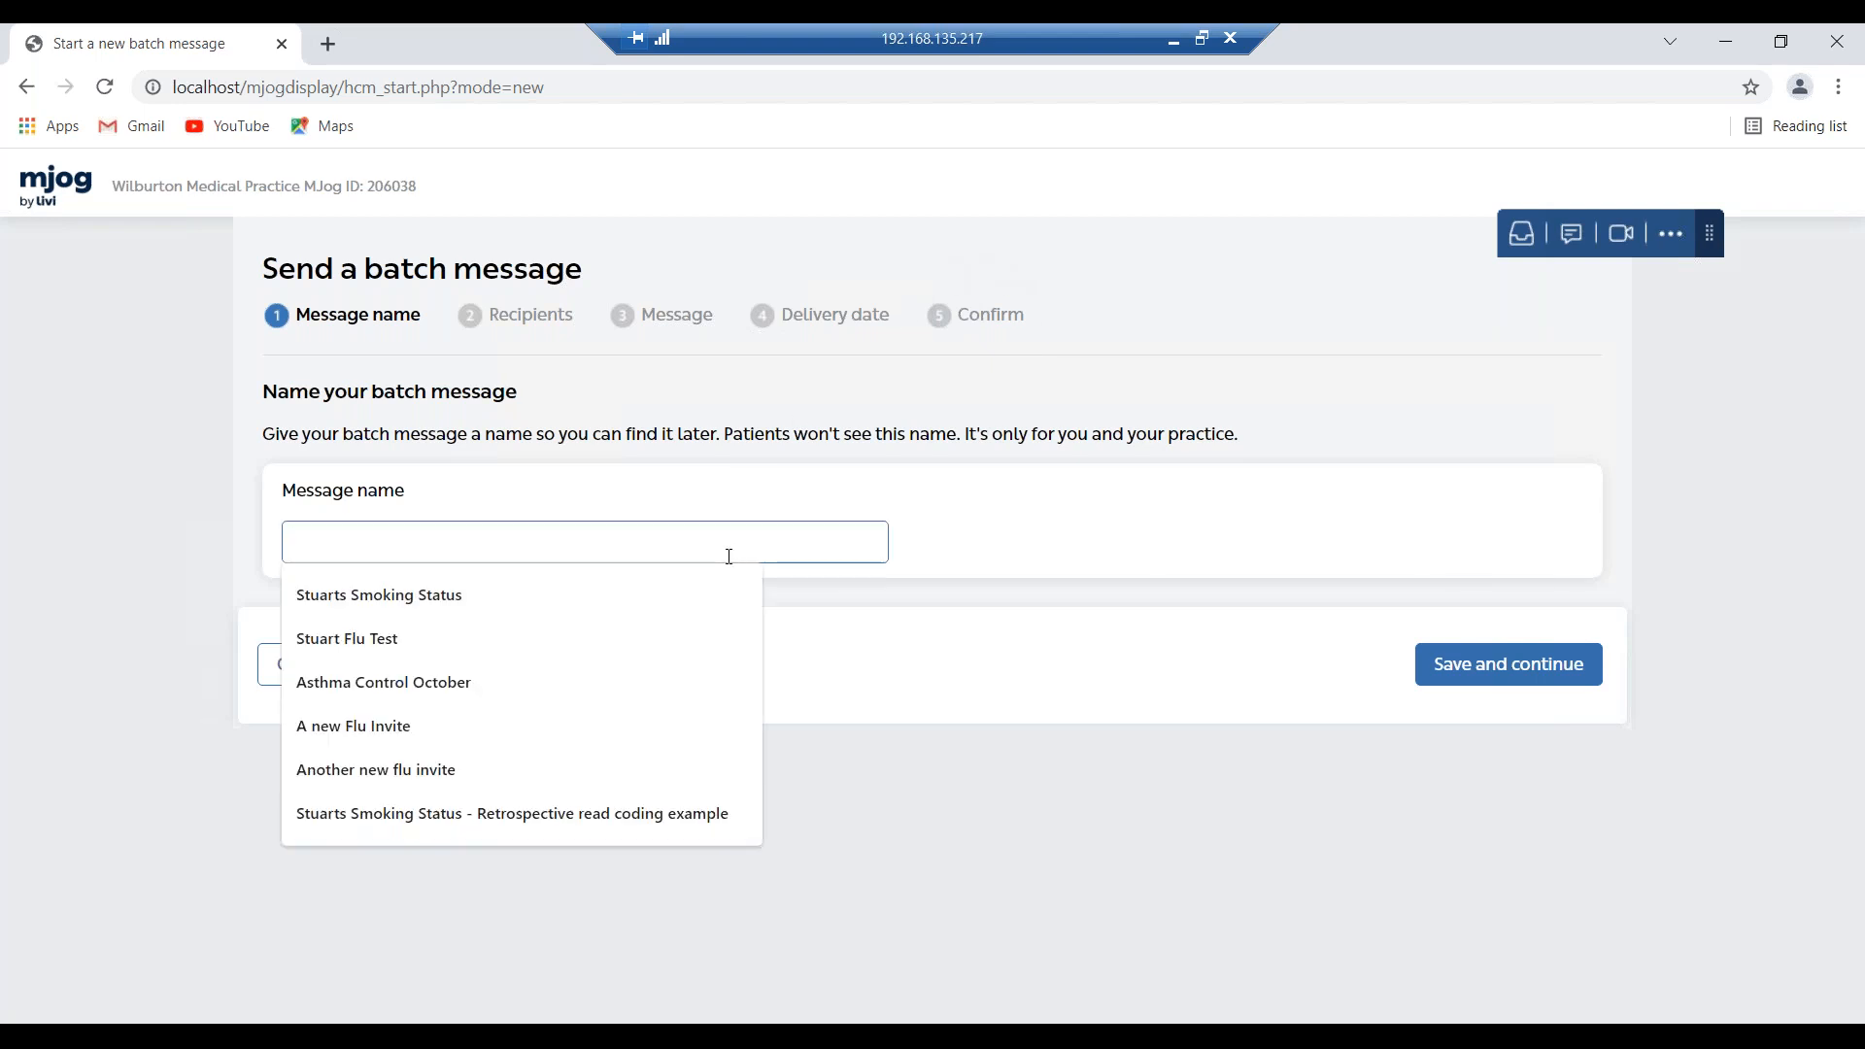
left_click(696, 593)
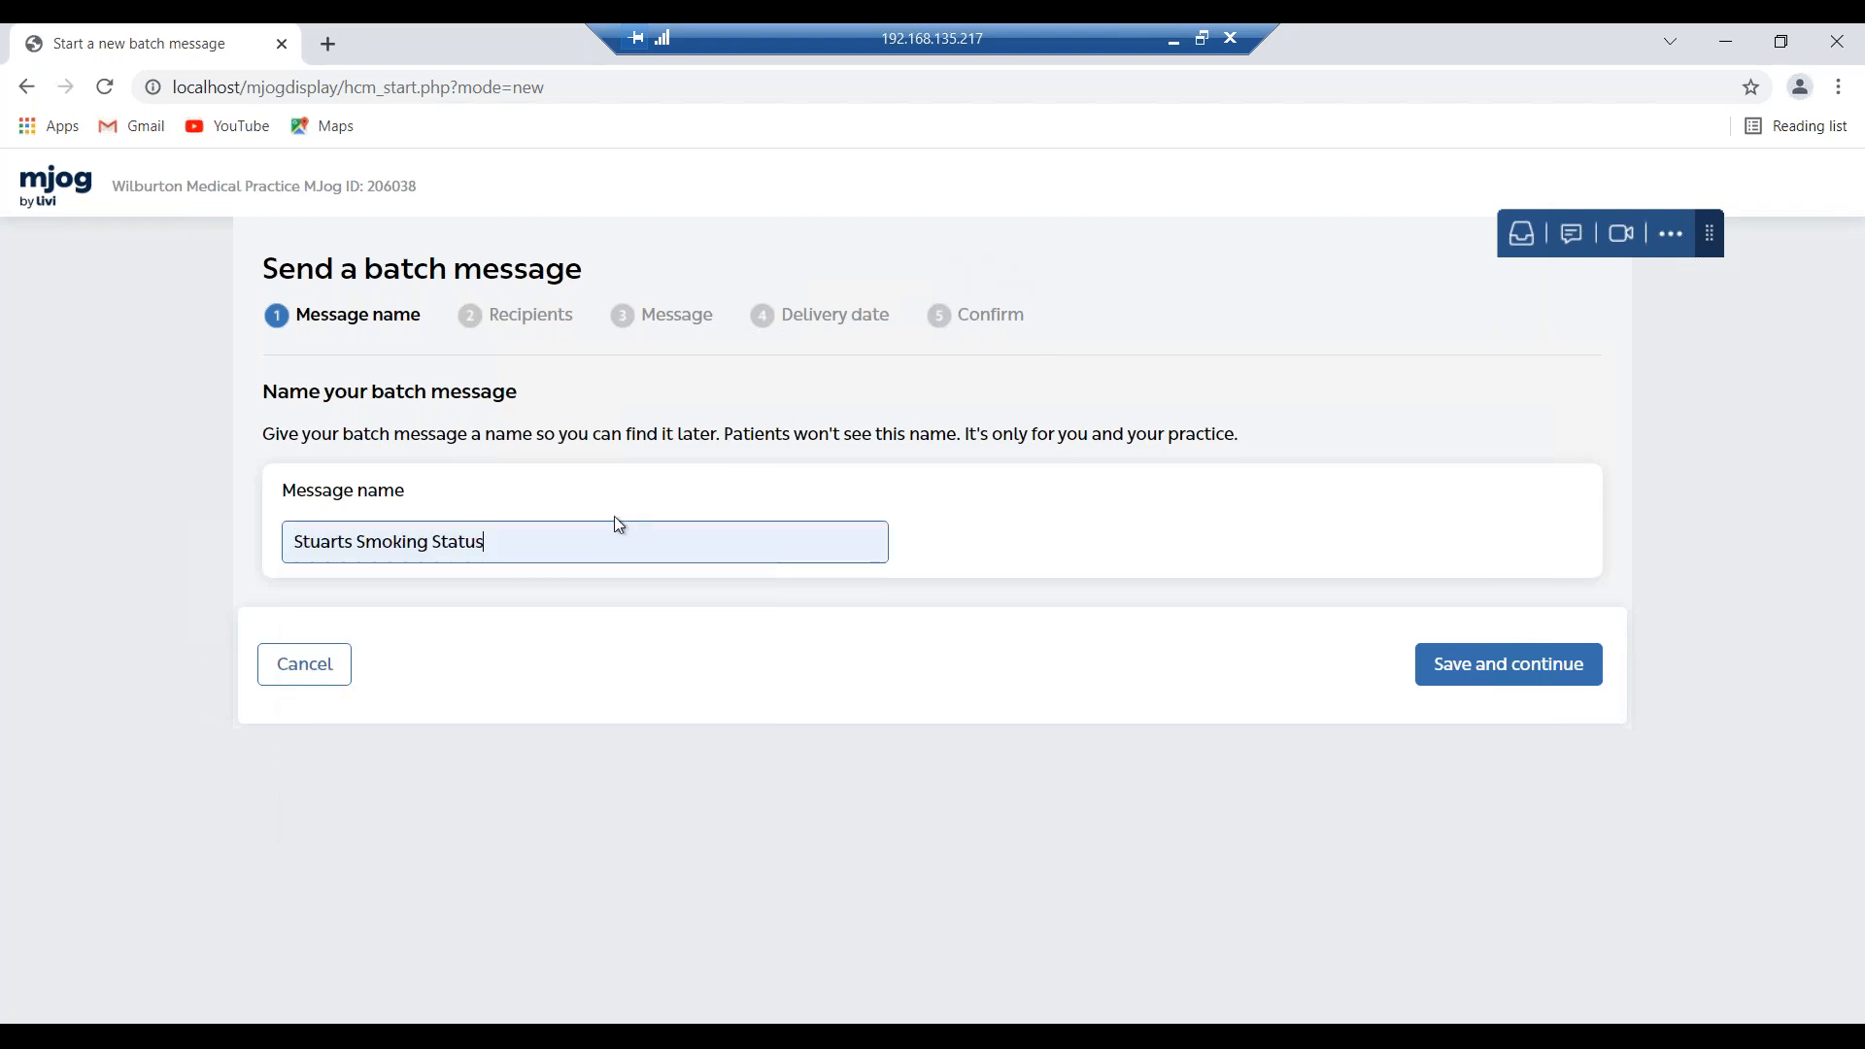
left_click(614, 529)
type("- ")
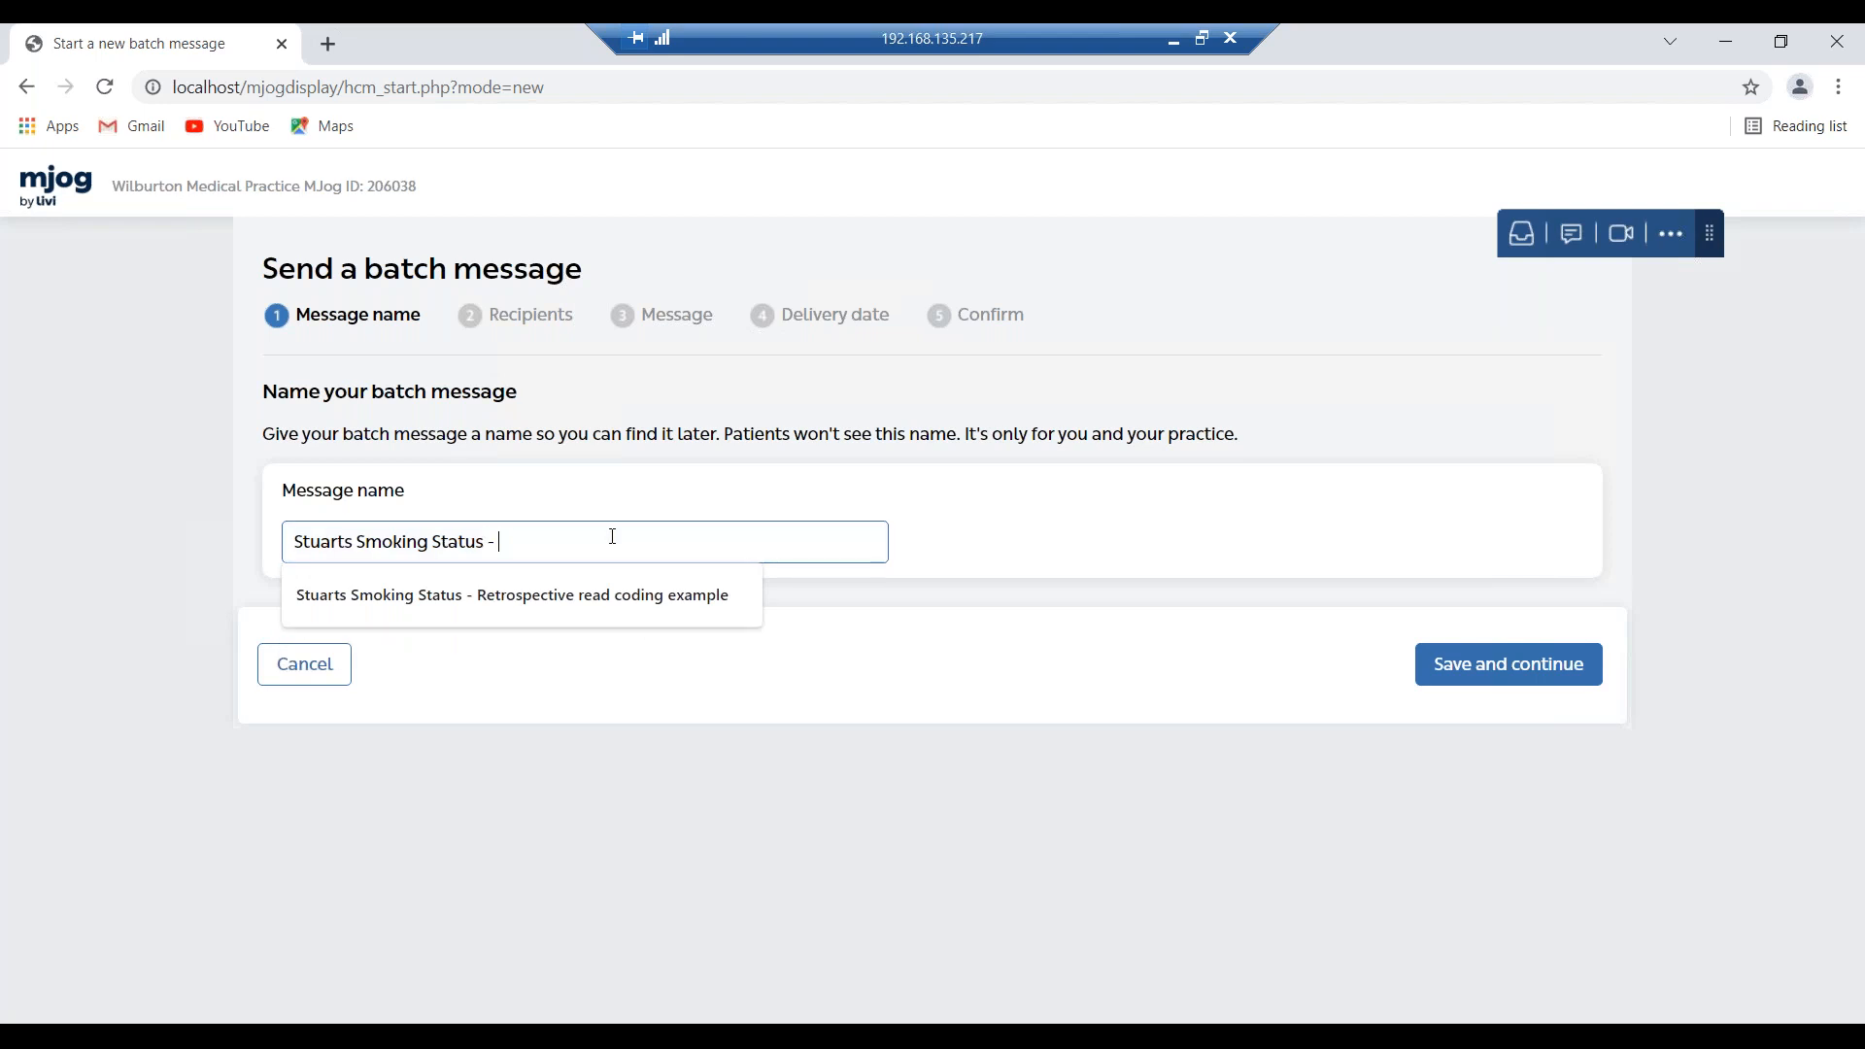
type("Octo")
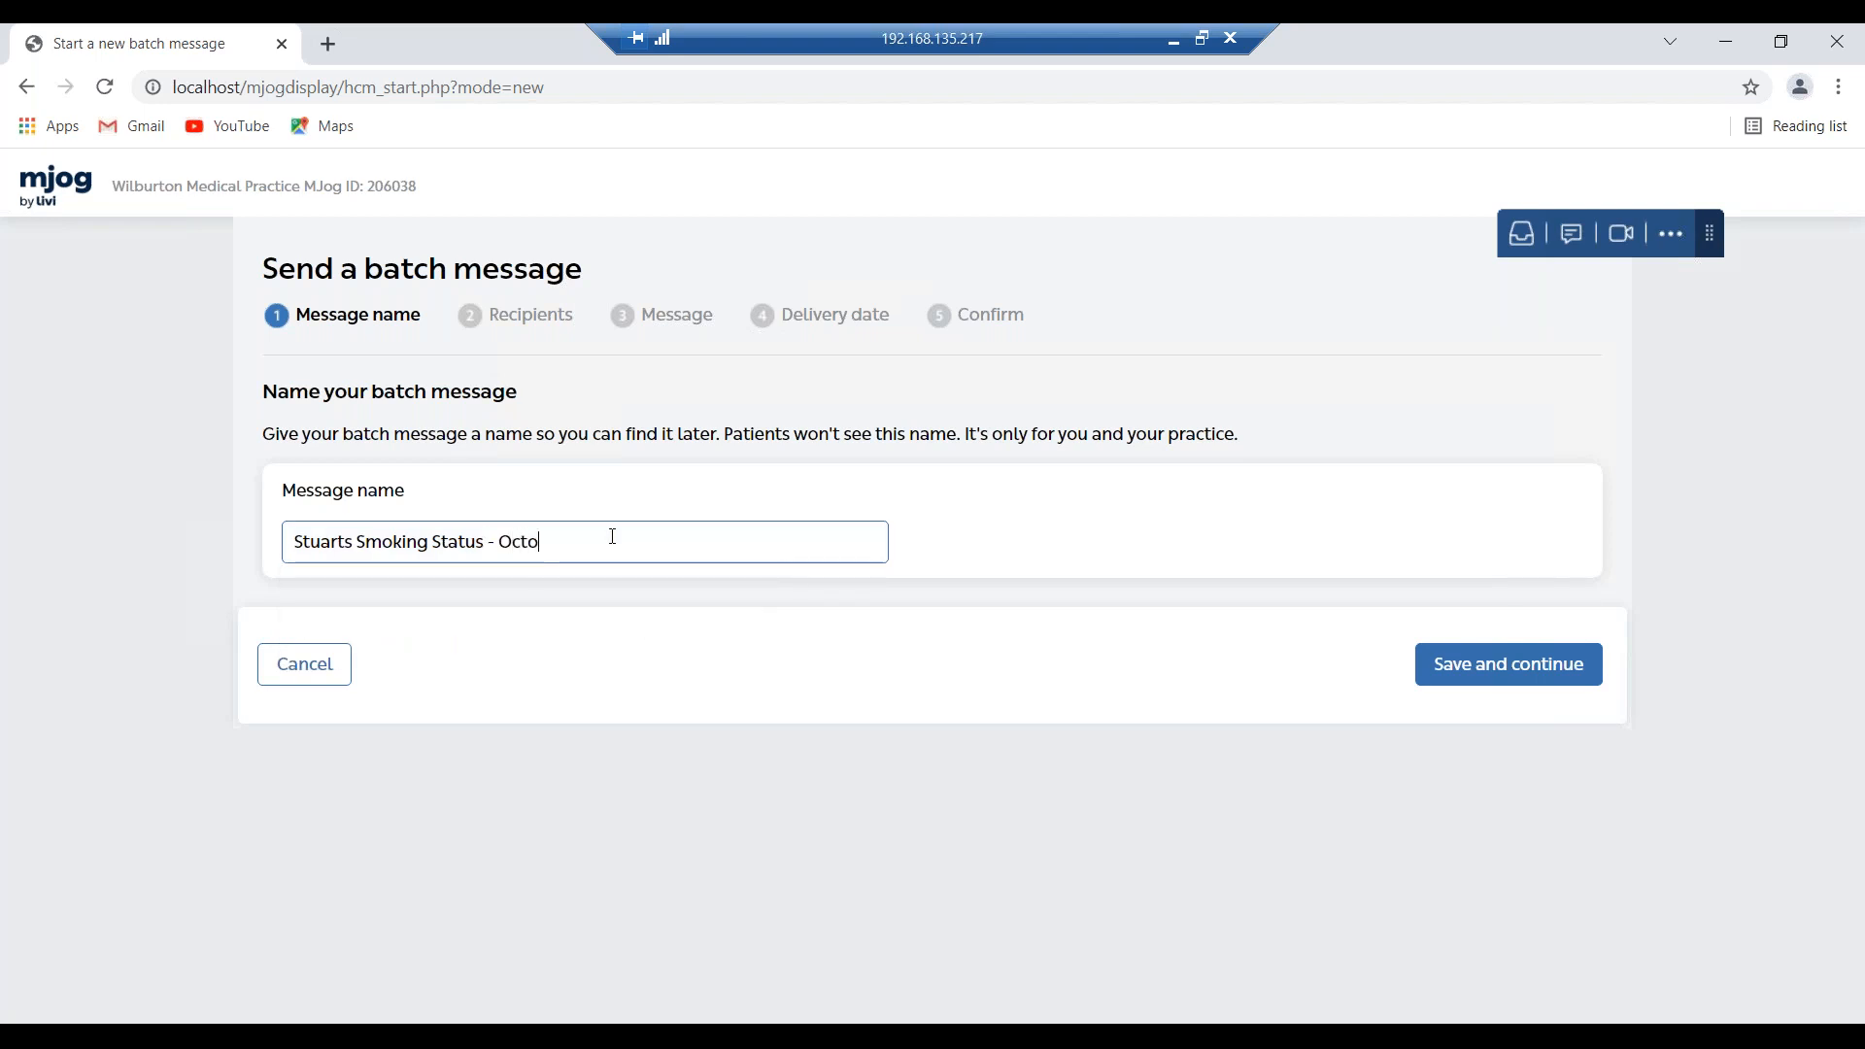
key("BackSpace")
key("BackSpace")
key("BackSpace")
key("BackSpace")
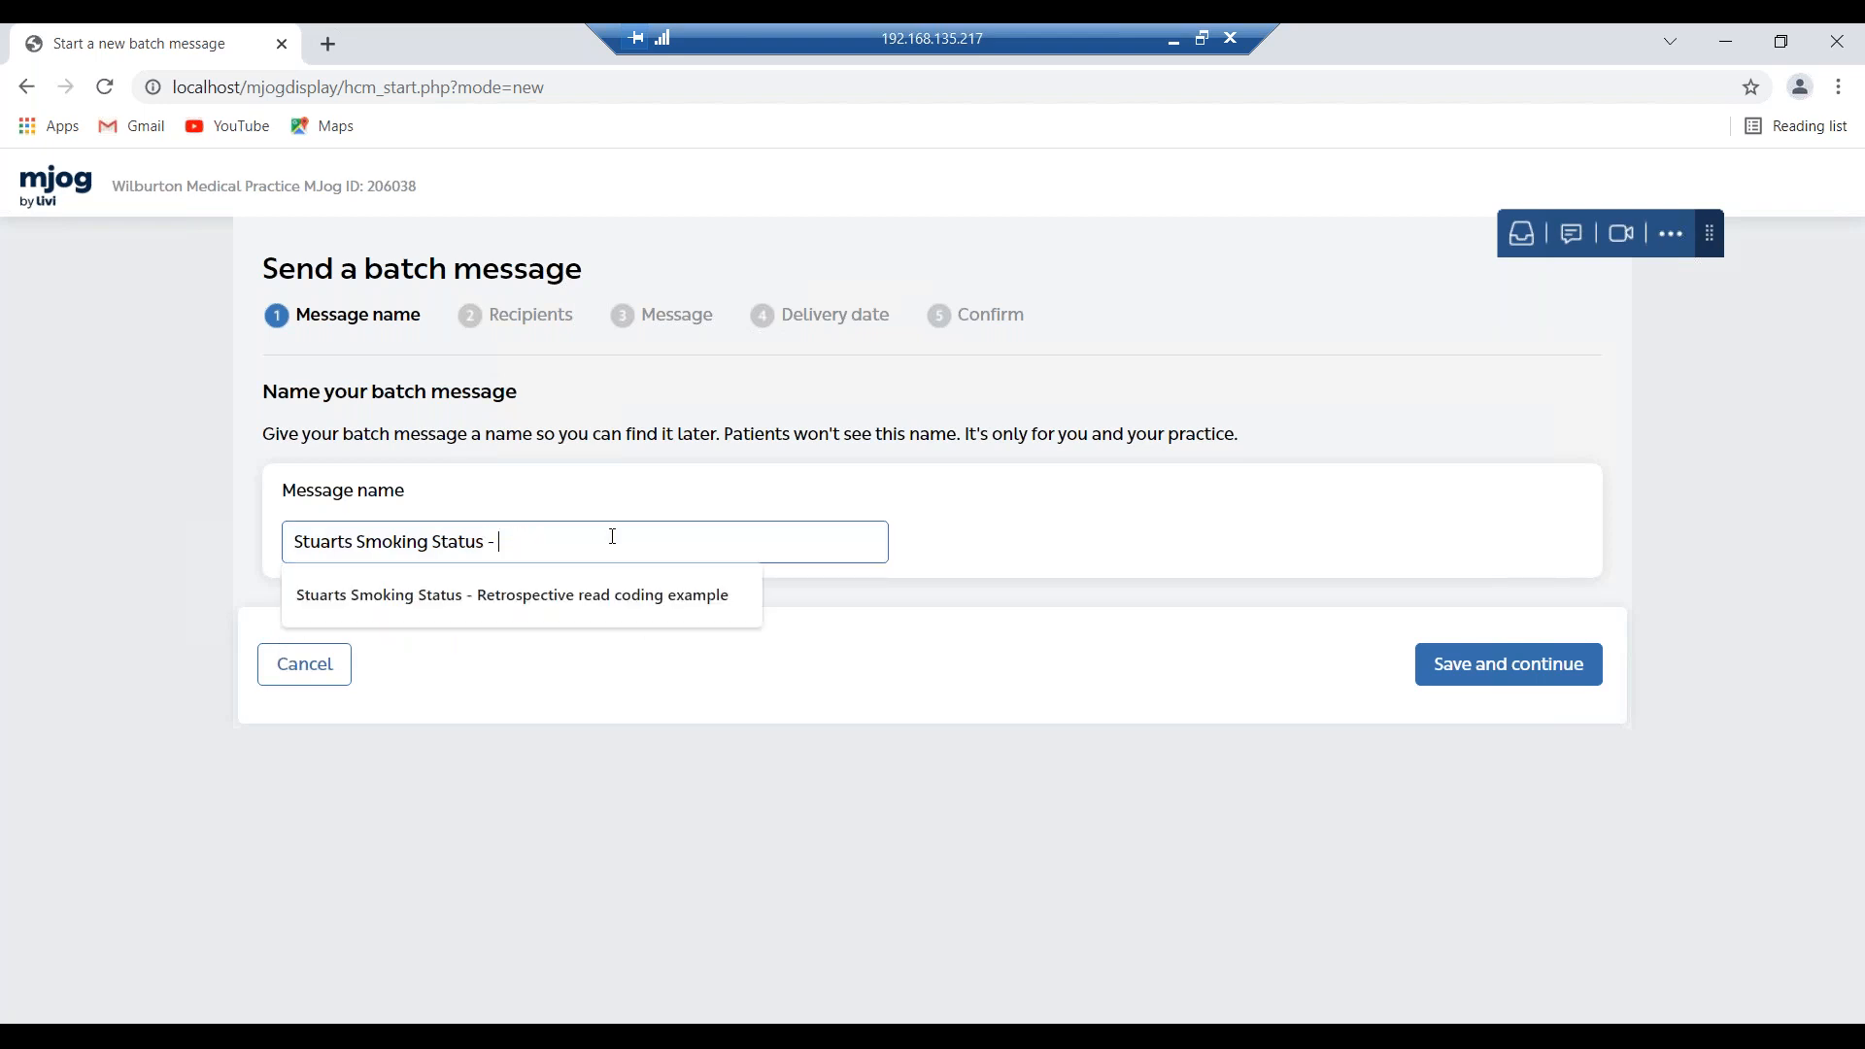
type("November")
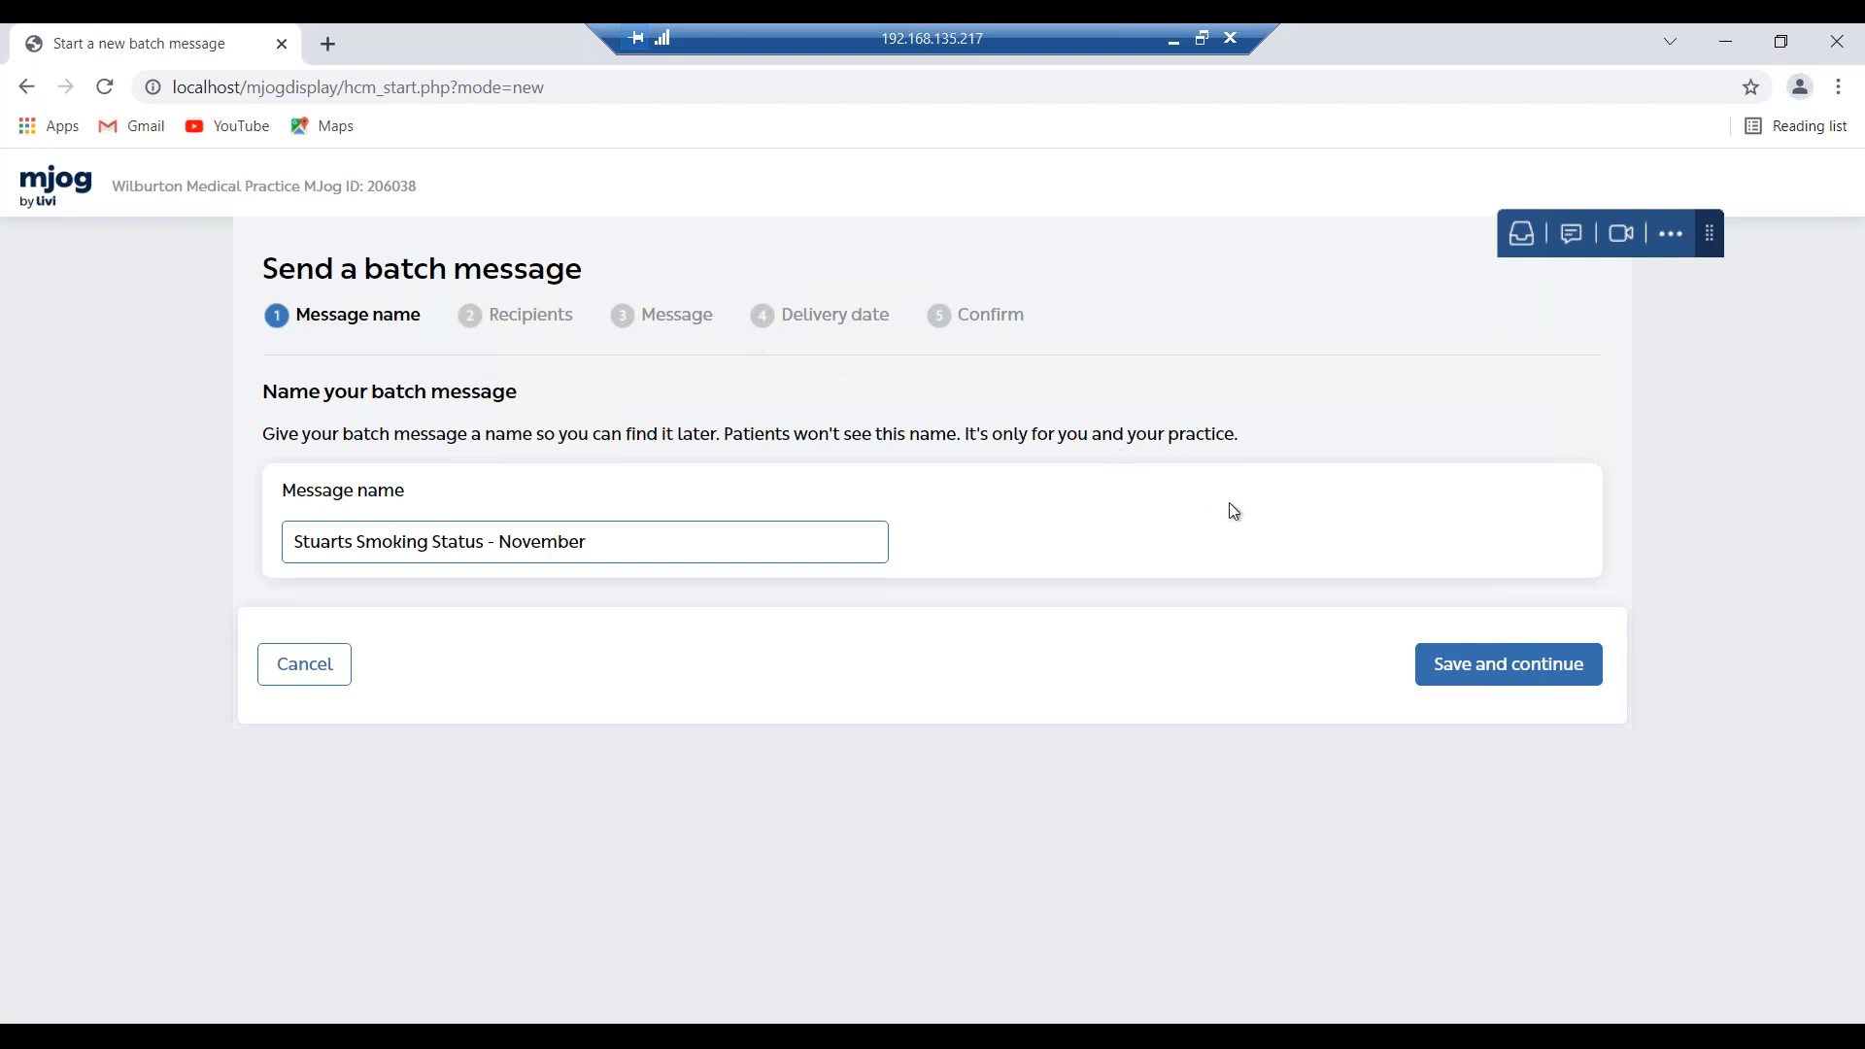
Upload Use this.csv as the recipient list: 101 patients, 94 reachable.
left_click(1444, 672)
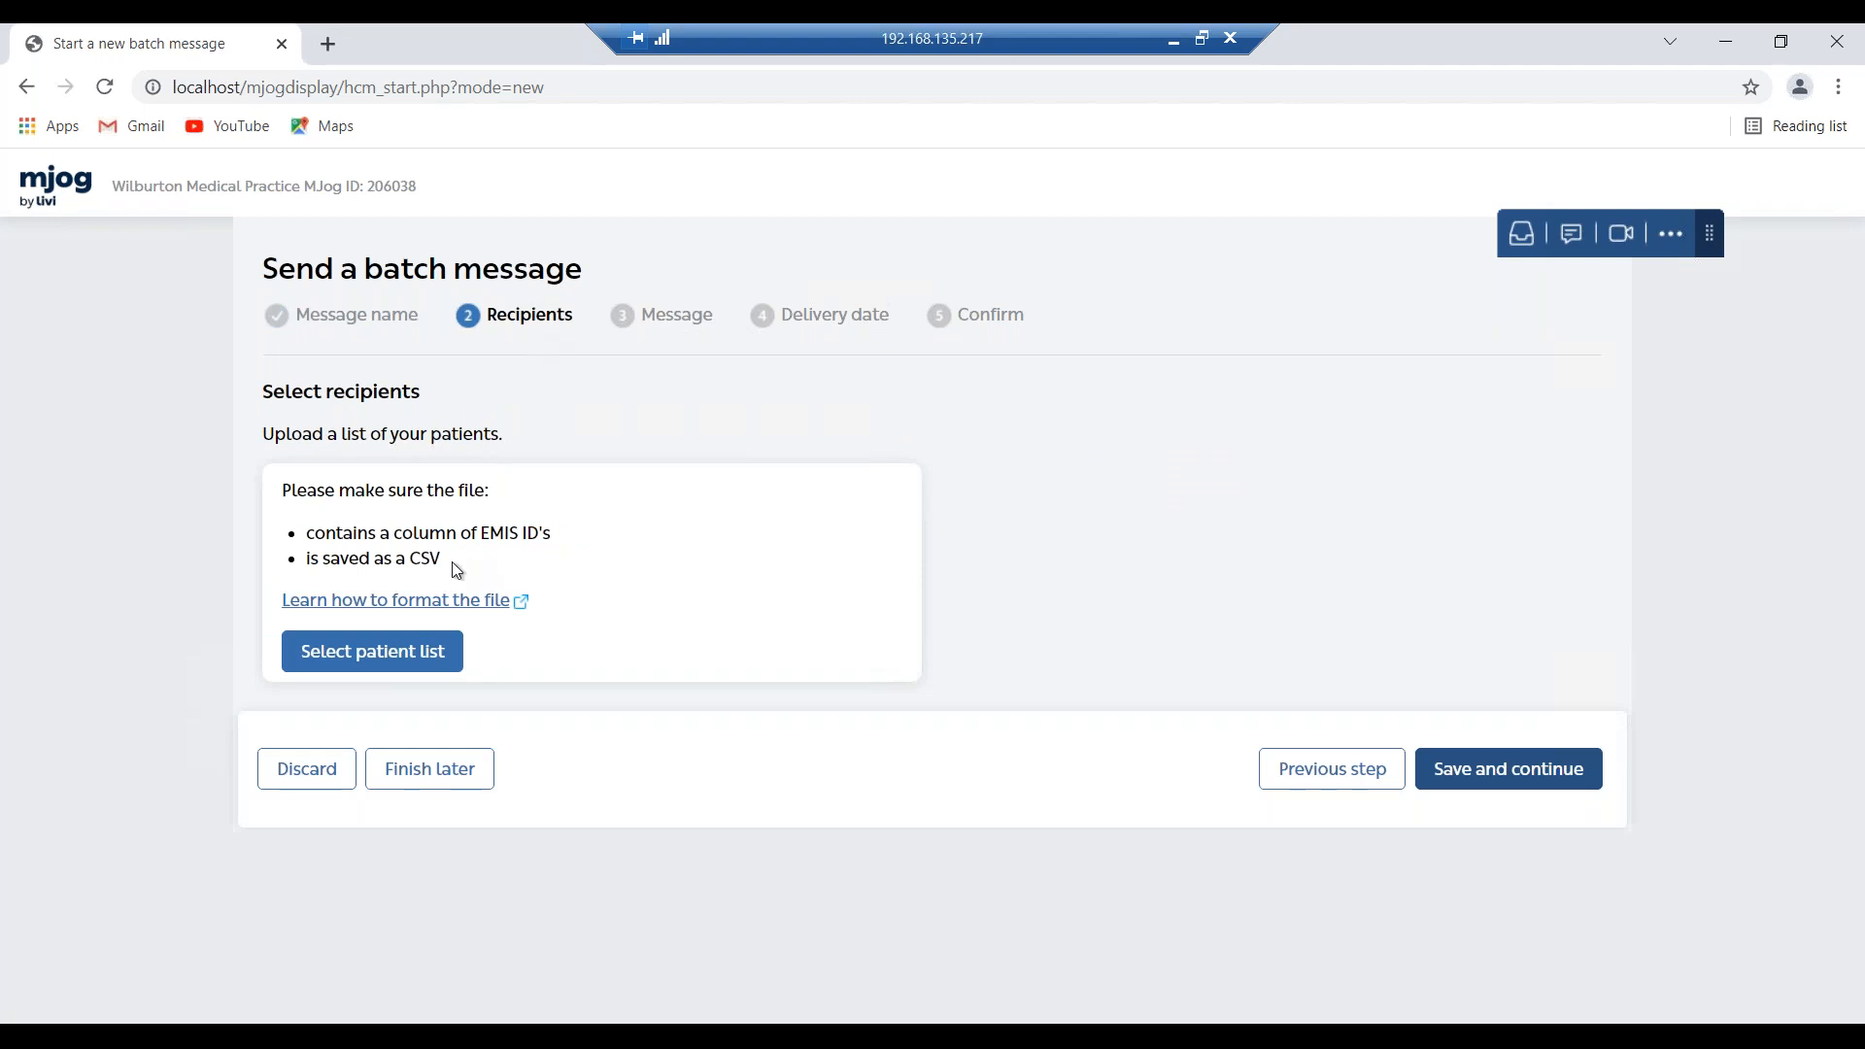
left_click_drag(451, 561, 307, 541)
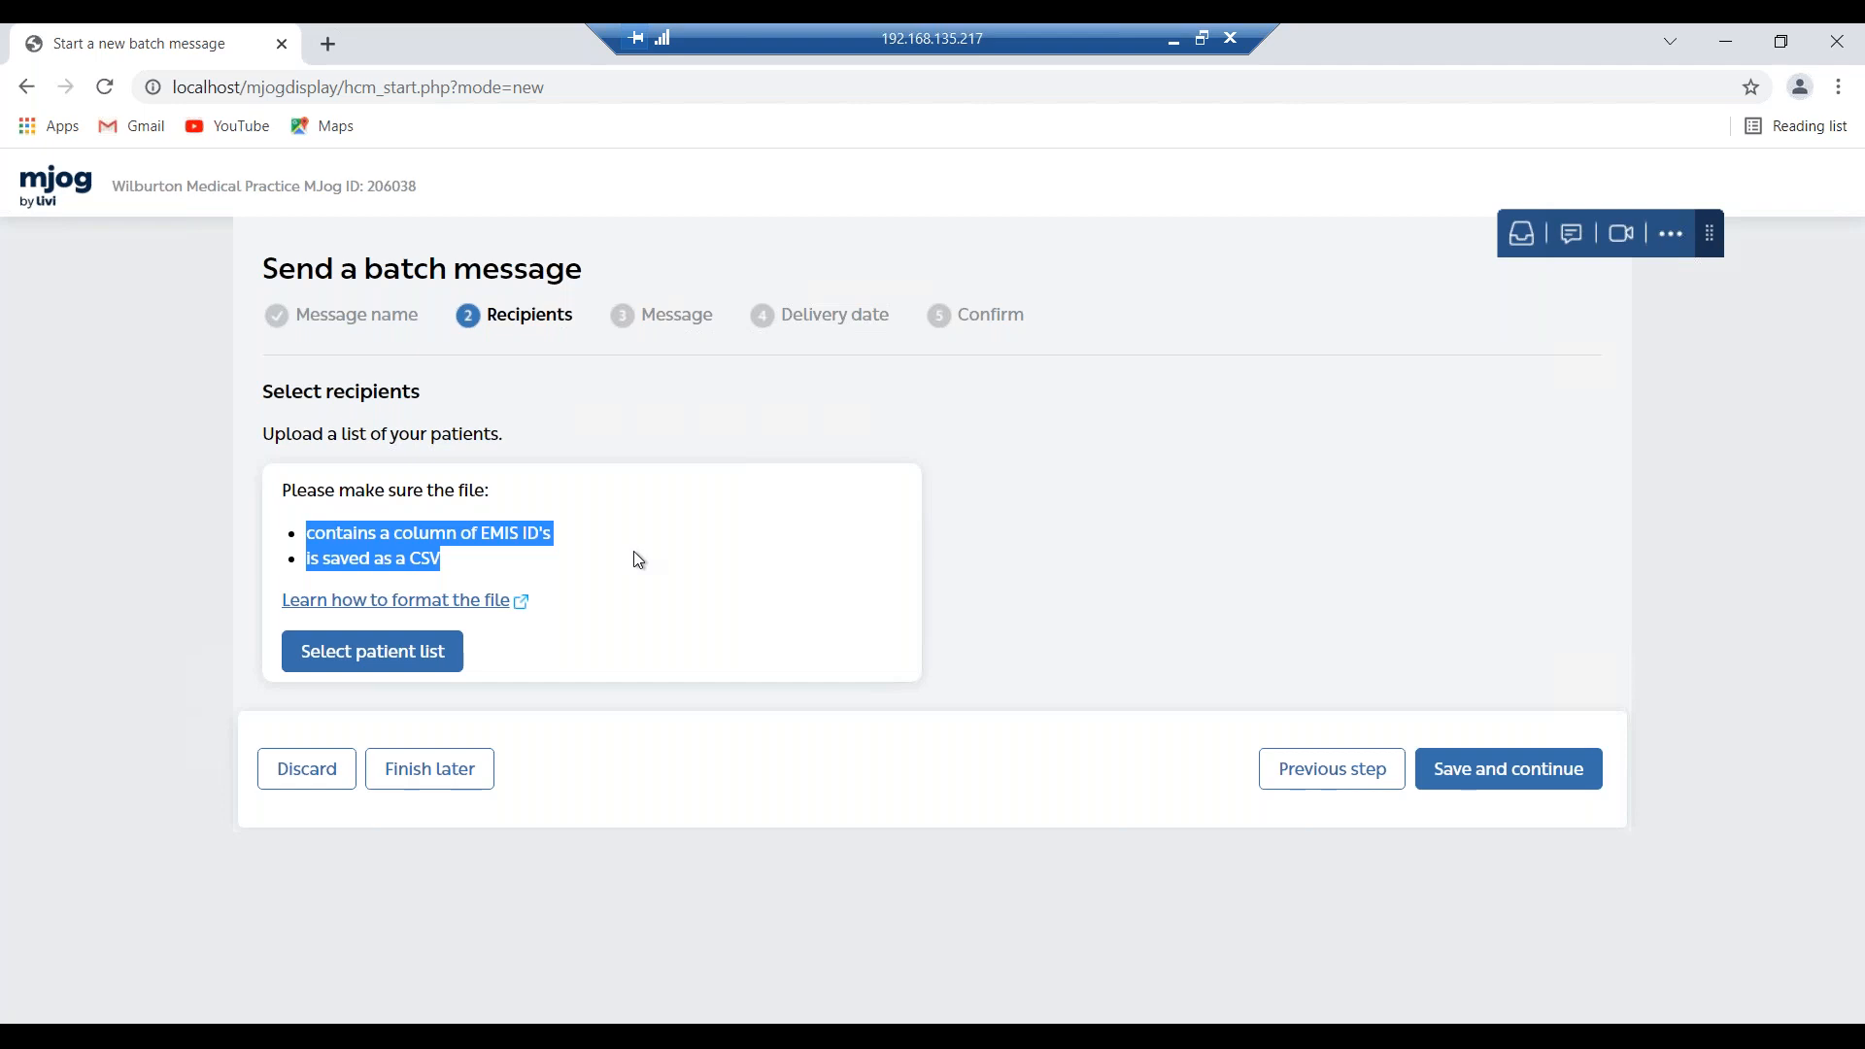
left_click(370, 661)
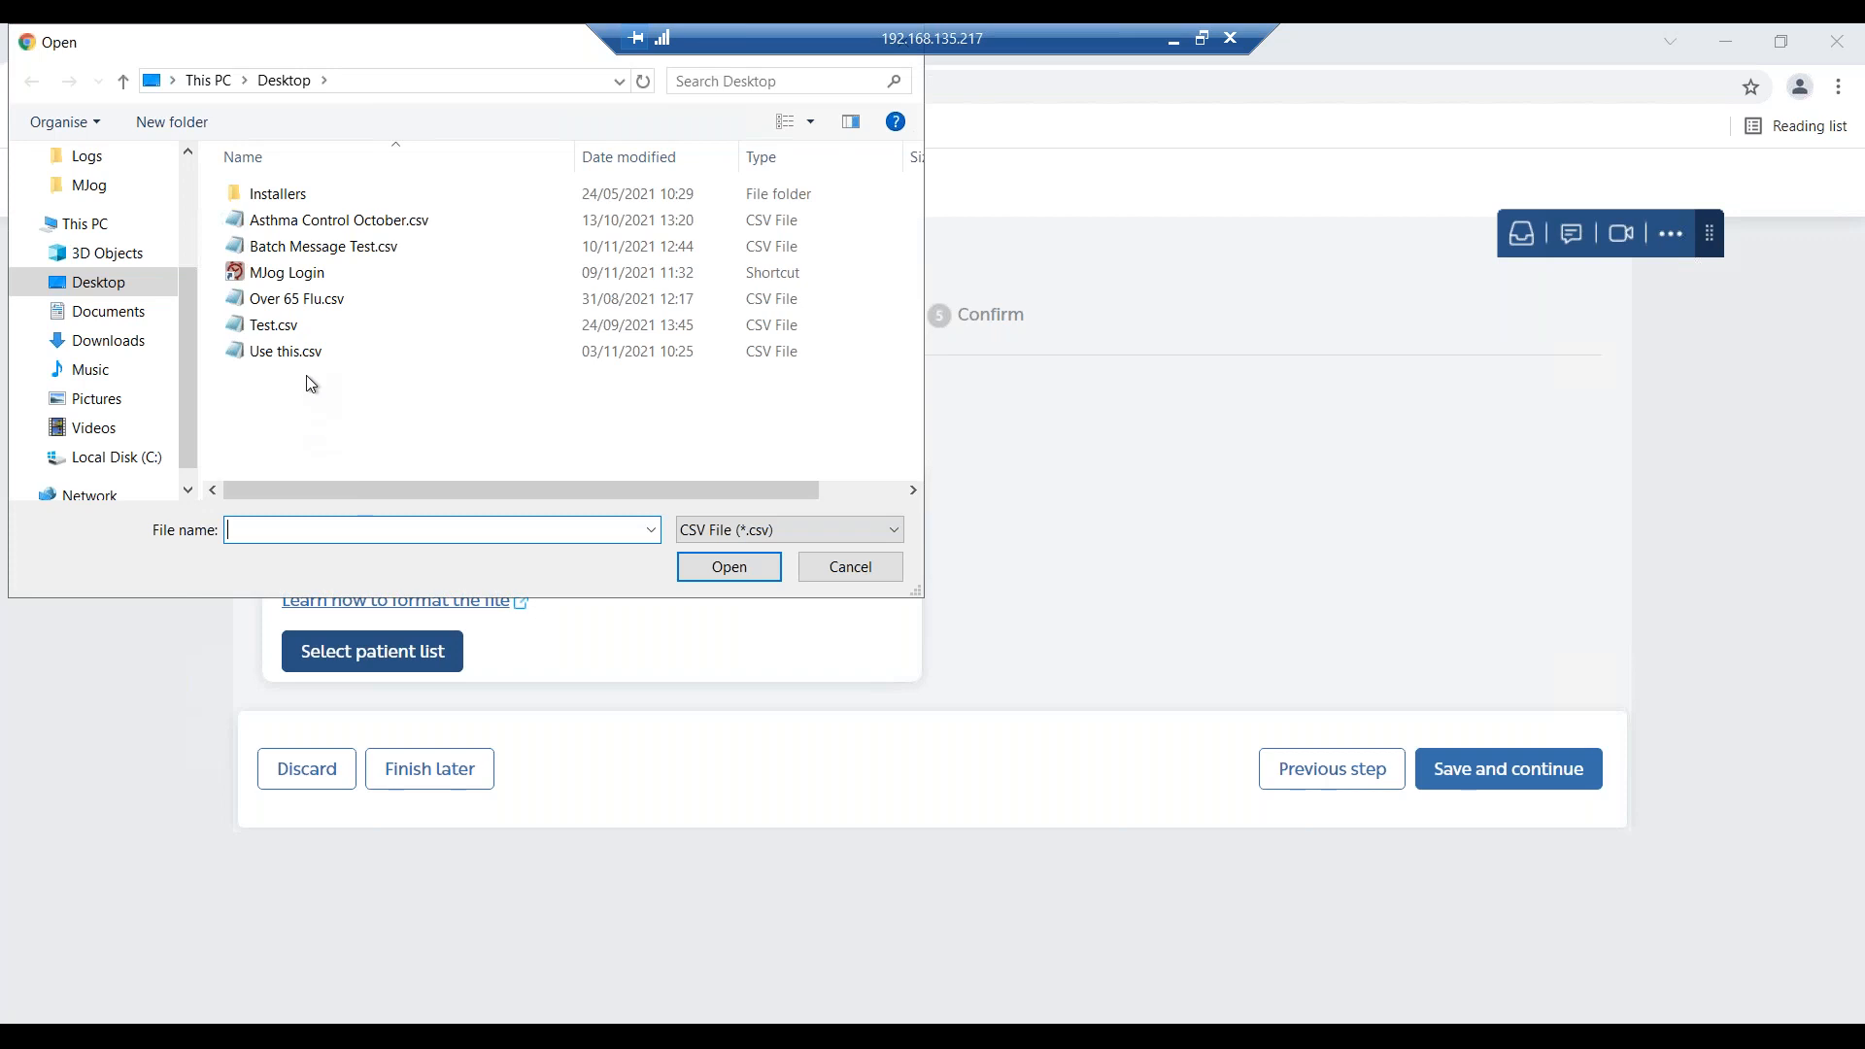
left_click(309, 362)
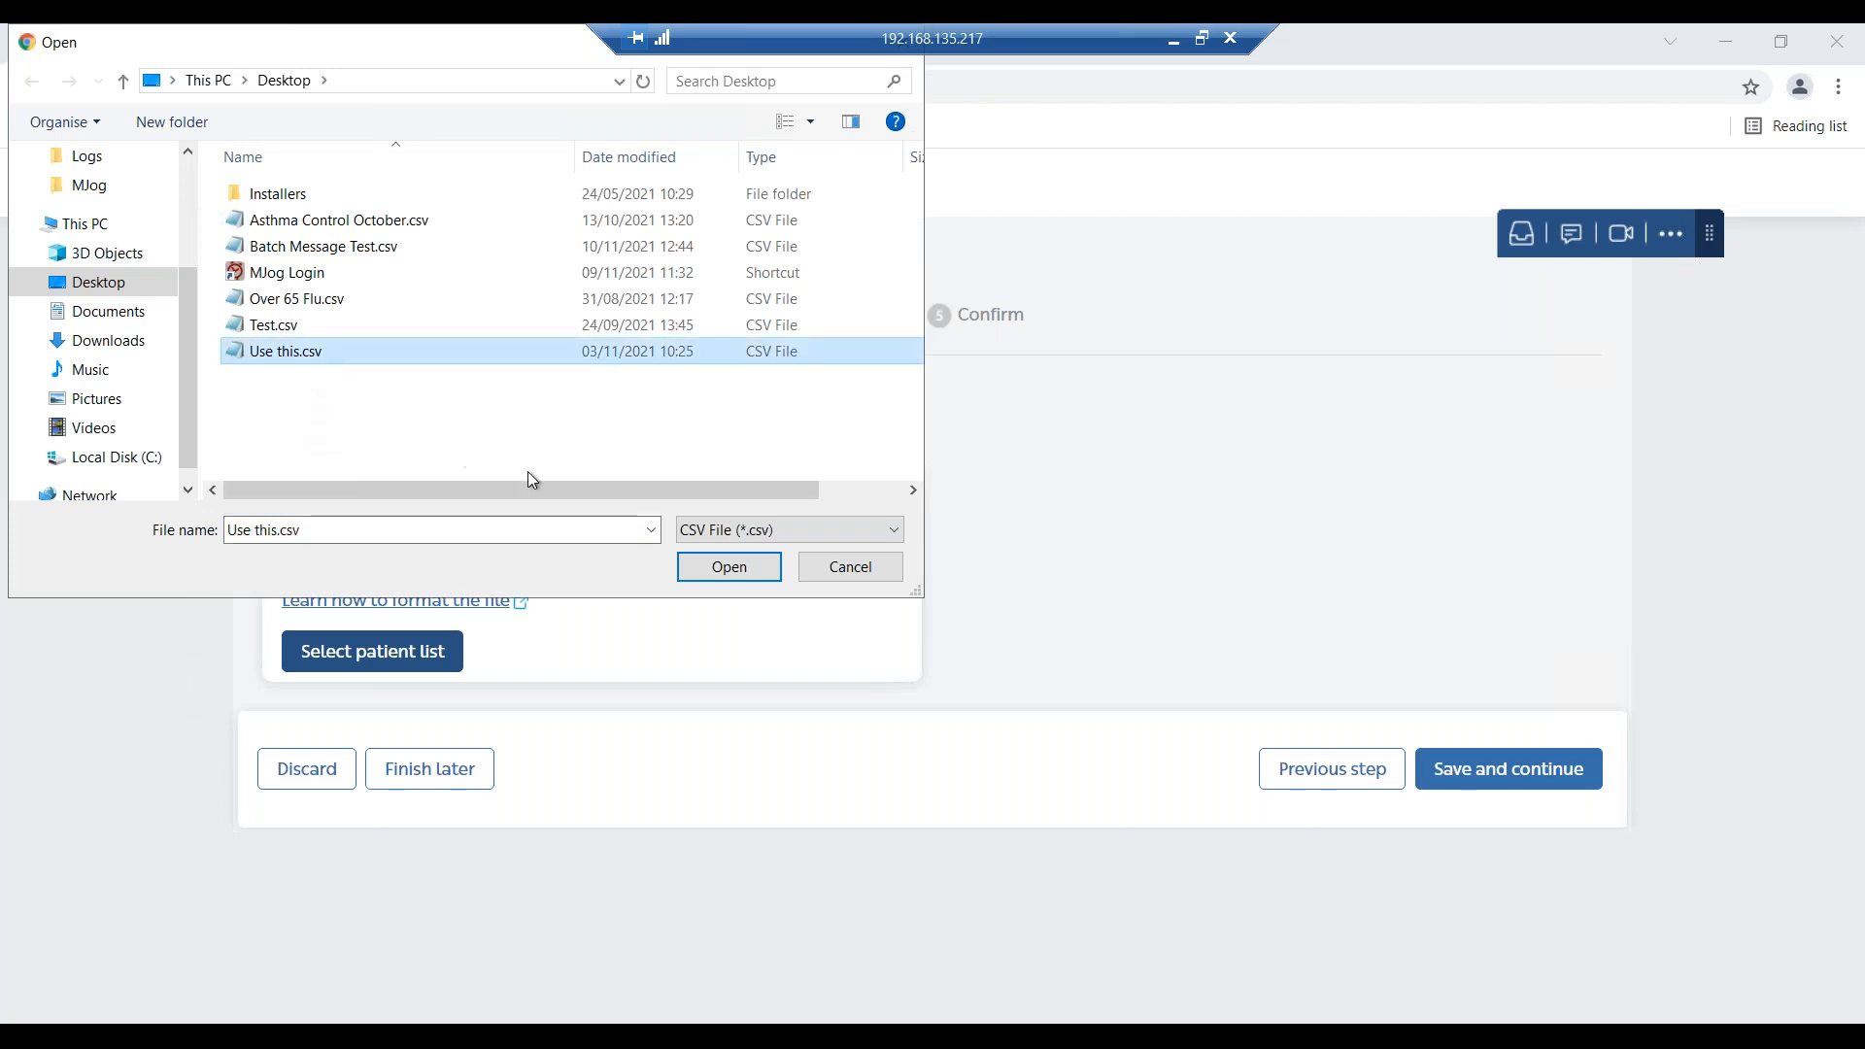
left_click(760, 573)
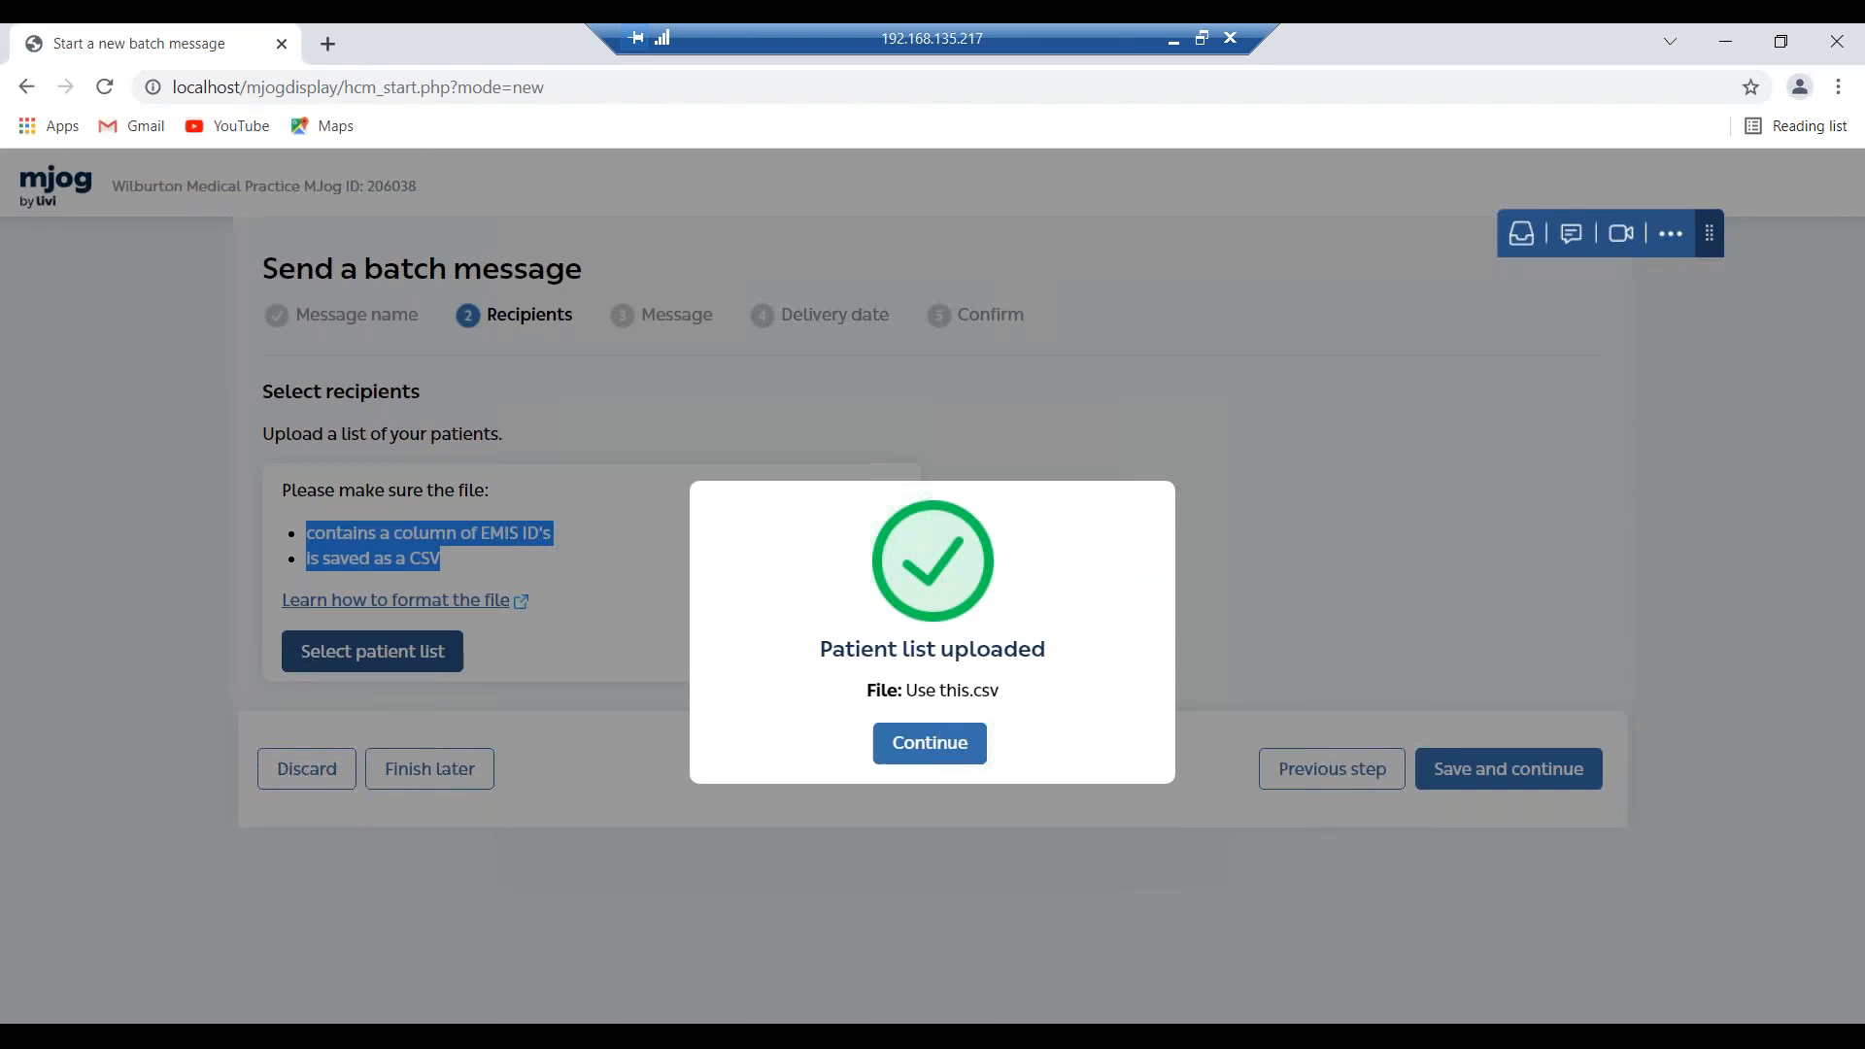
left_click(972, 742)
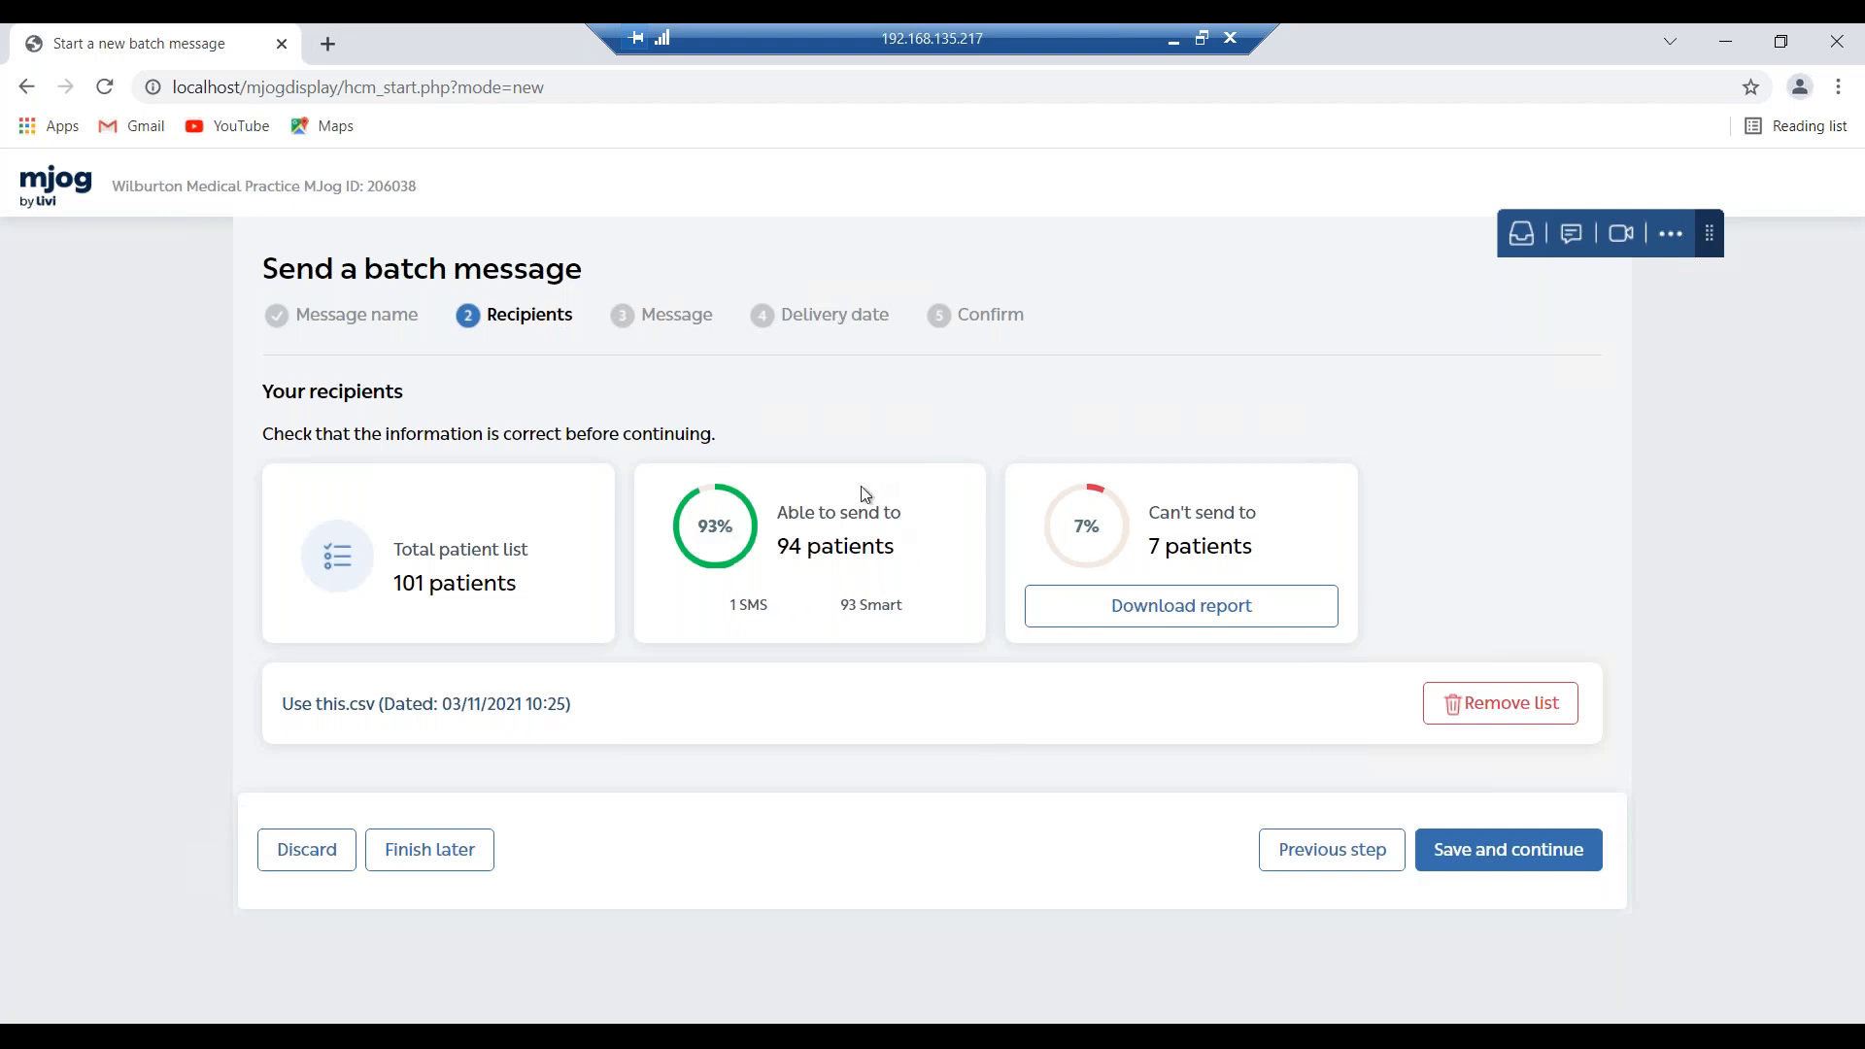
Download and open the report of the 7 patients who can't be messaged.
left_click_drag(772, 610, 729, 608)
left_click_drag(841, 607, 897, 604)
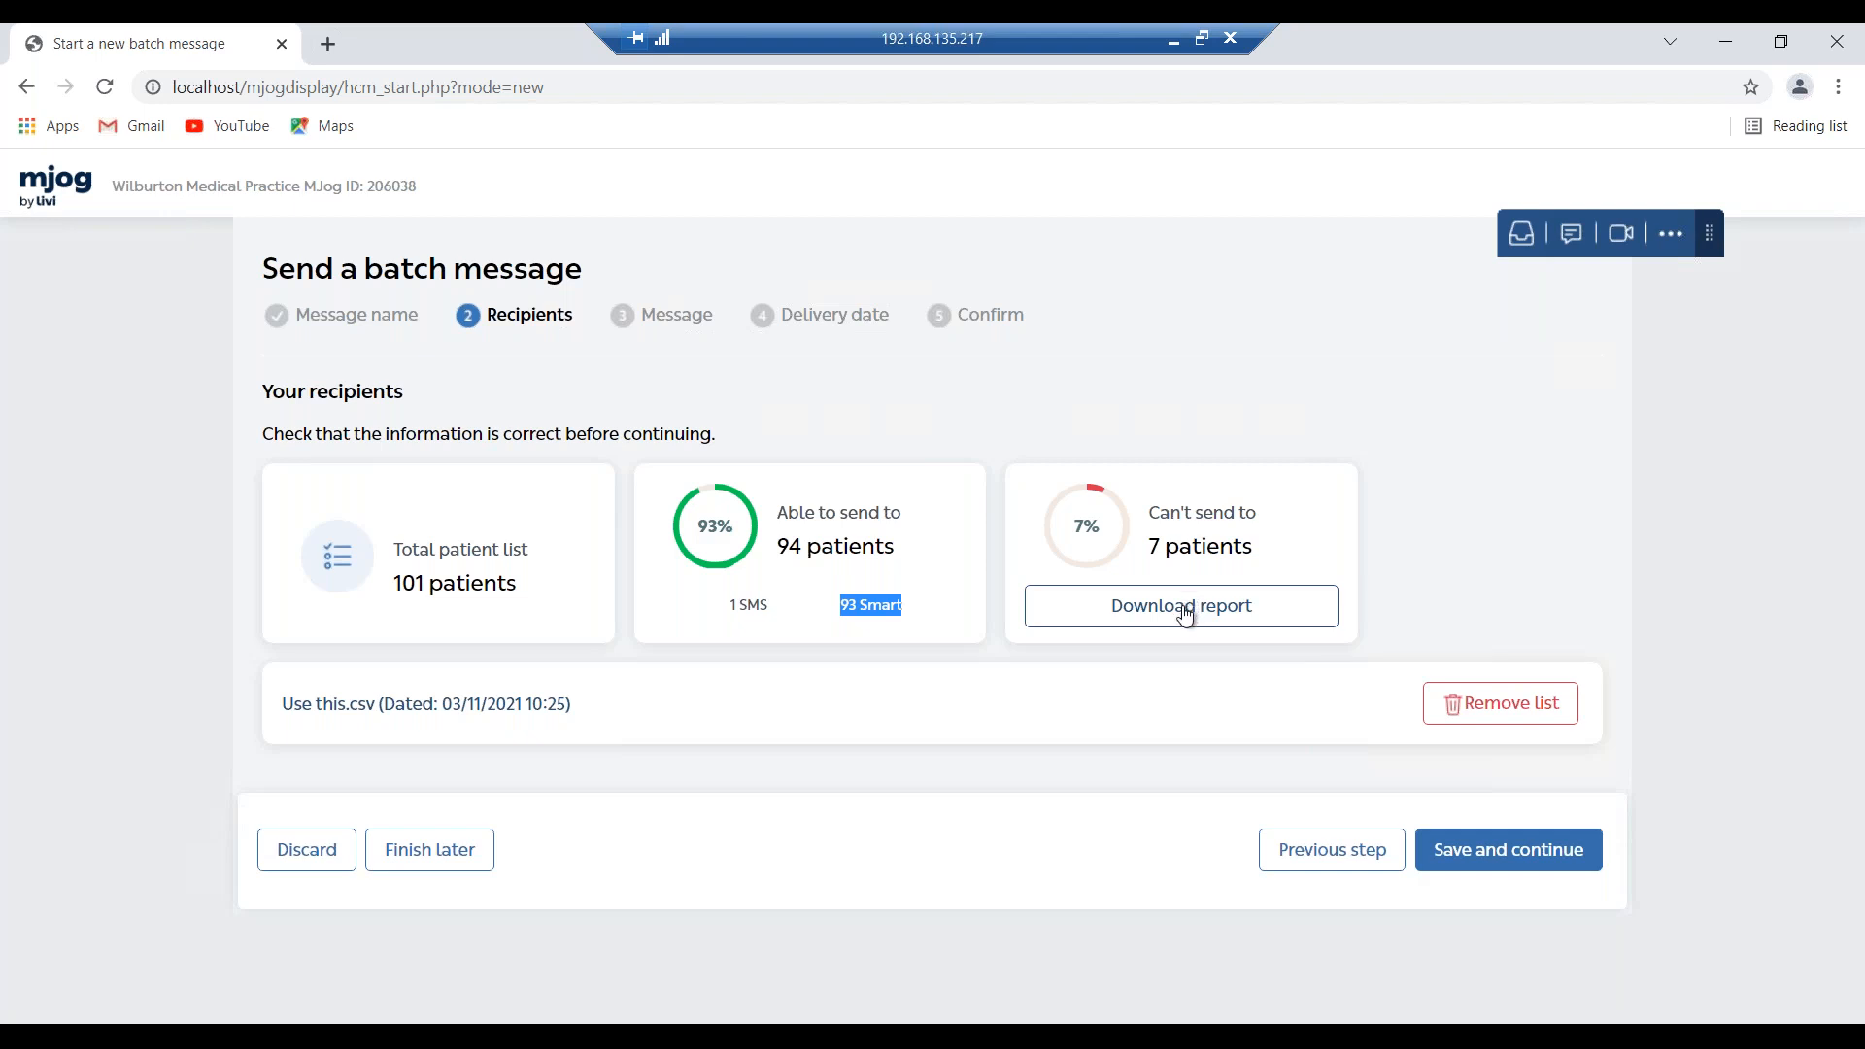
left_click(1184, 614)
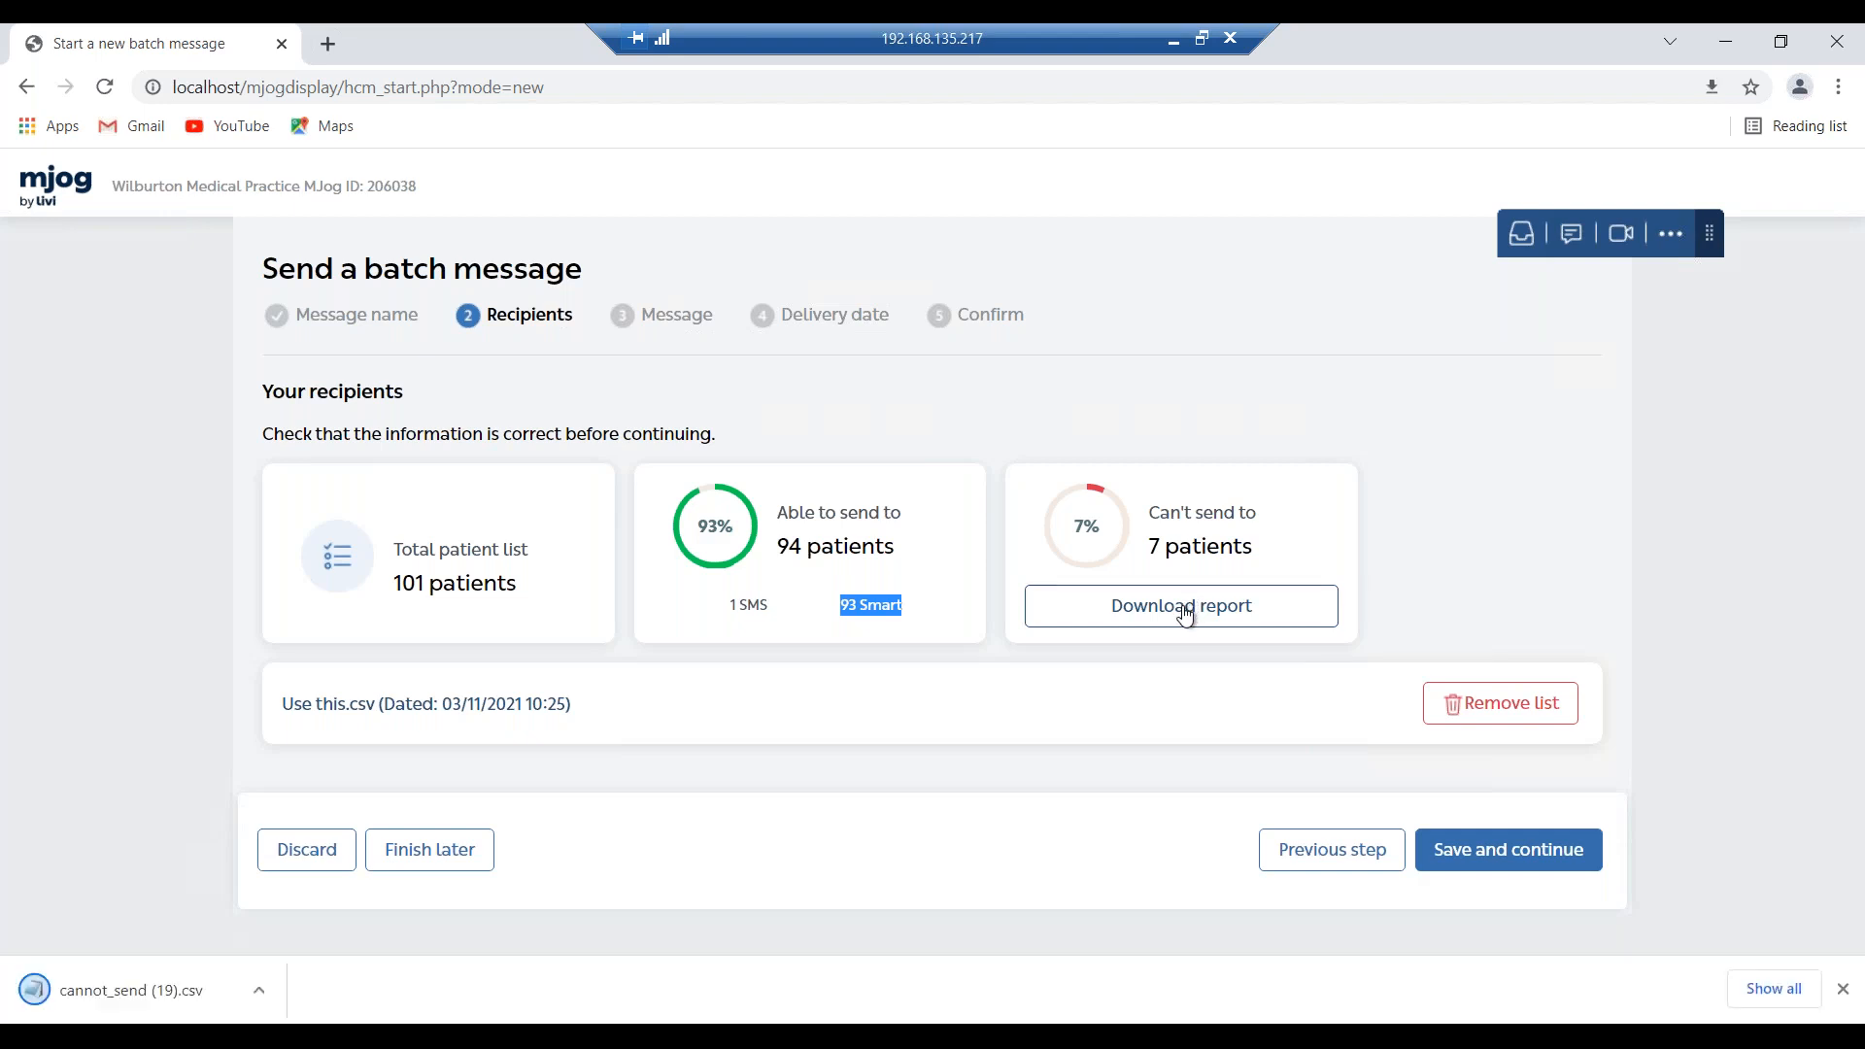
left_click(270, 988)
Review cannot_send (19).csv in Notepad, then minimize it to see the recipients summary.
left_click(313, 829)
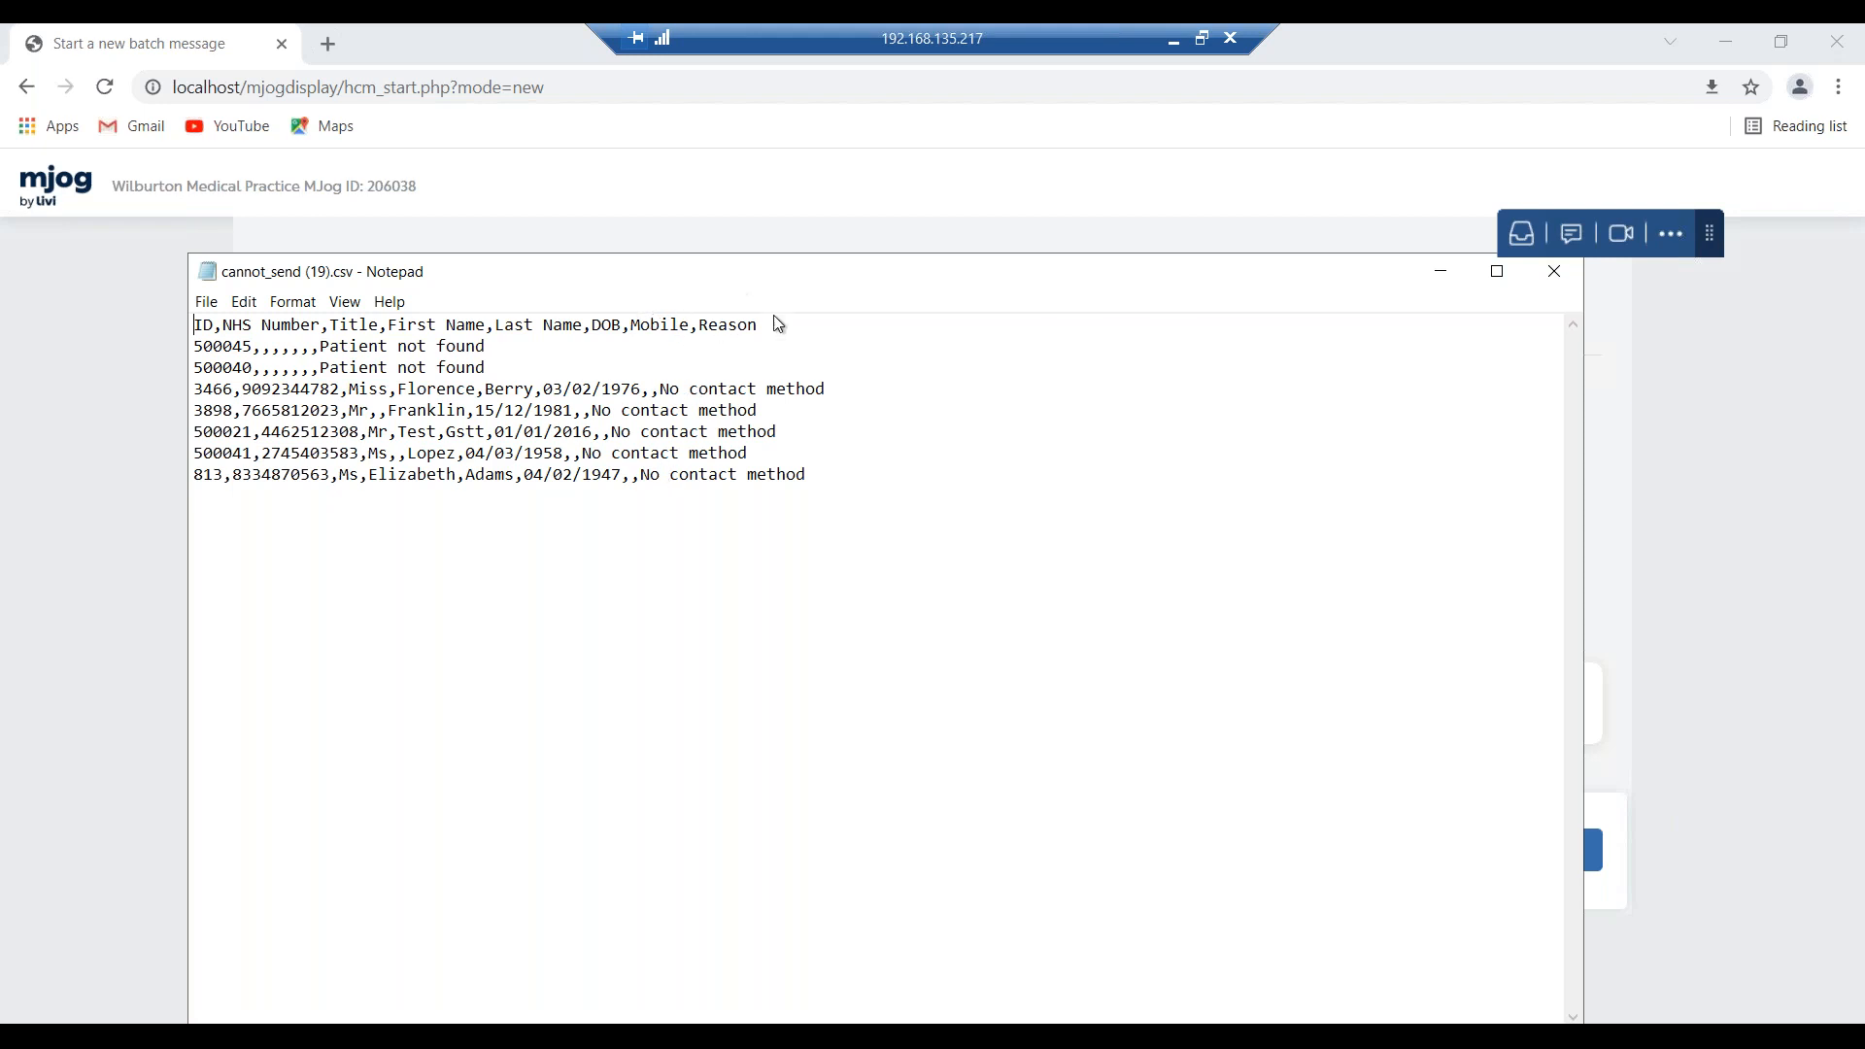
left_click(1446, 278)
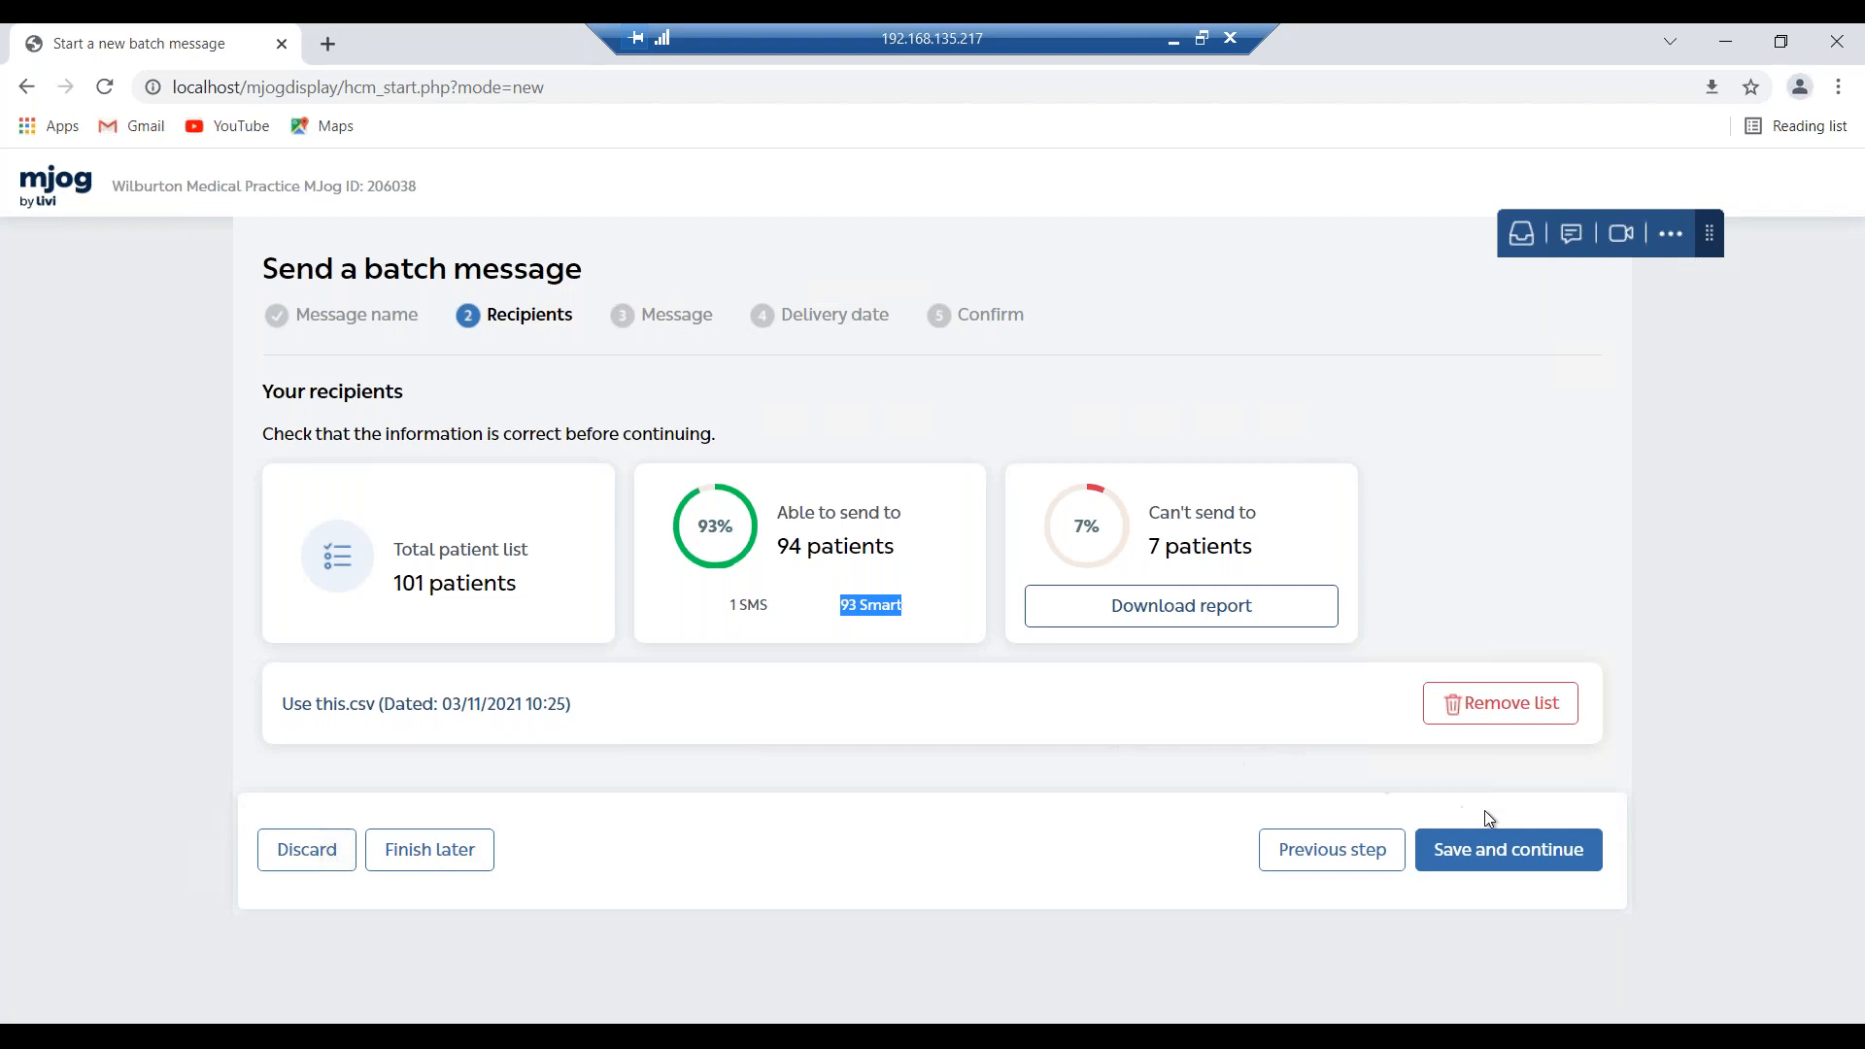
Apply the Smoking Status Version 1 (SMS, Smart) template to the batch message.
left_click(1530, 858)
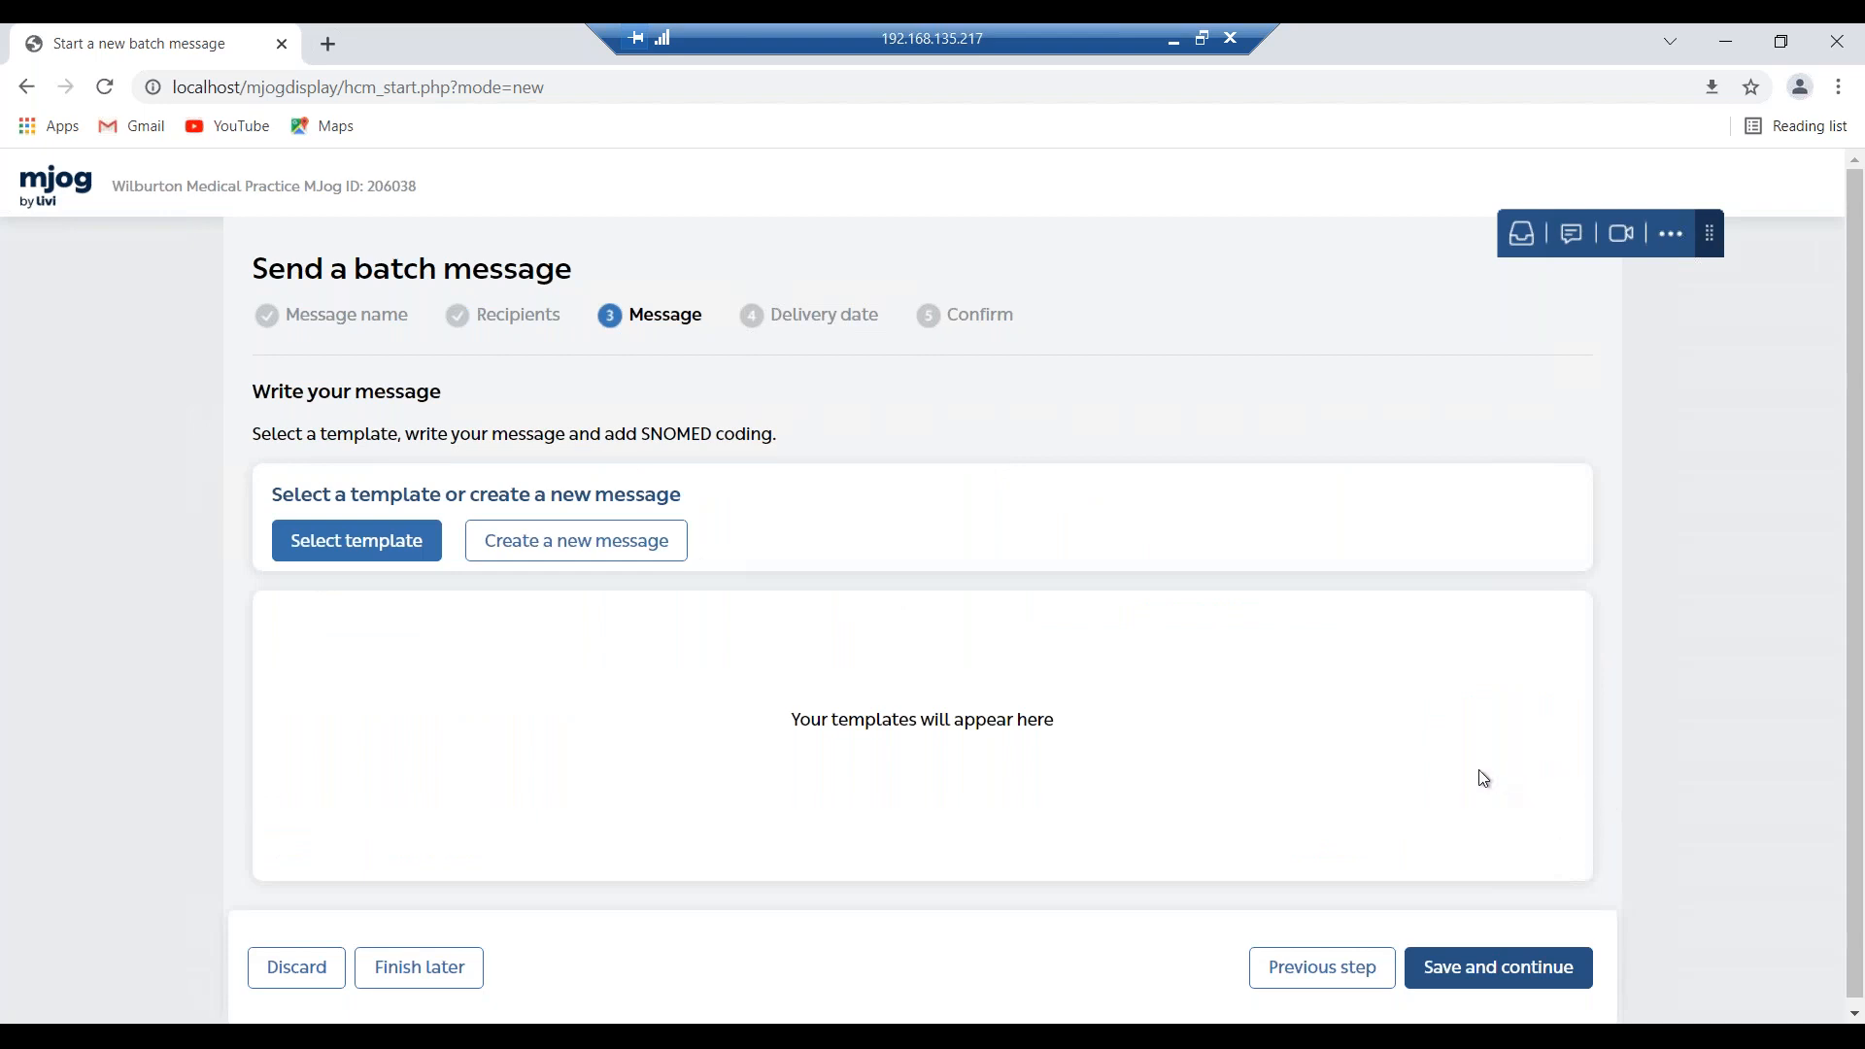
scroll(1337, 653, "down", 1)
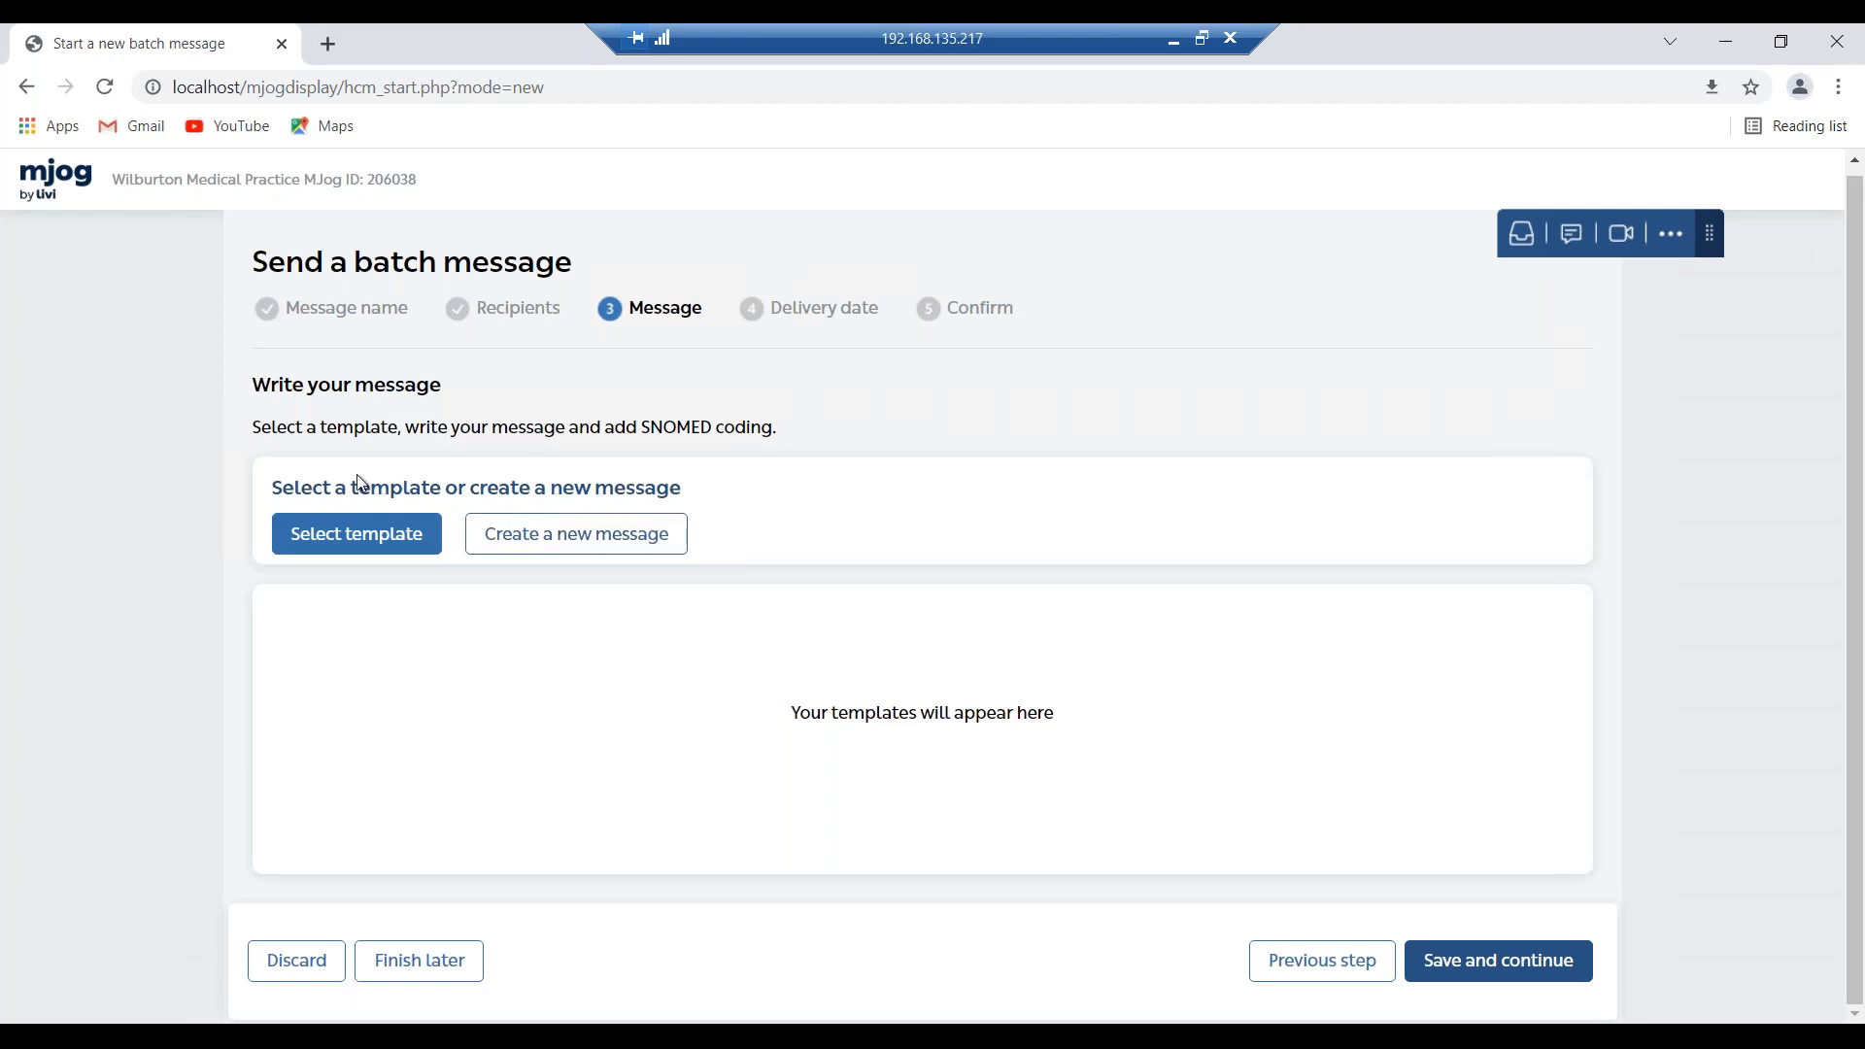
left_click(342, 529)
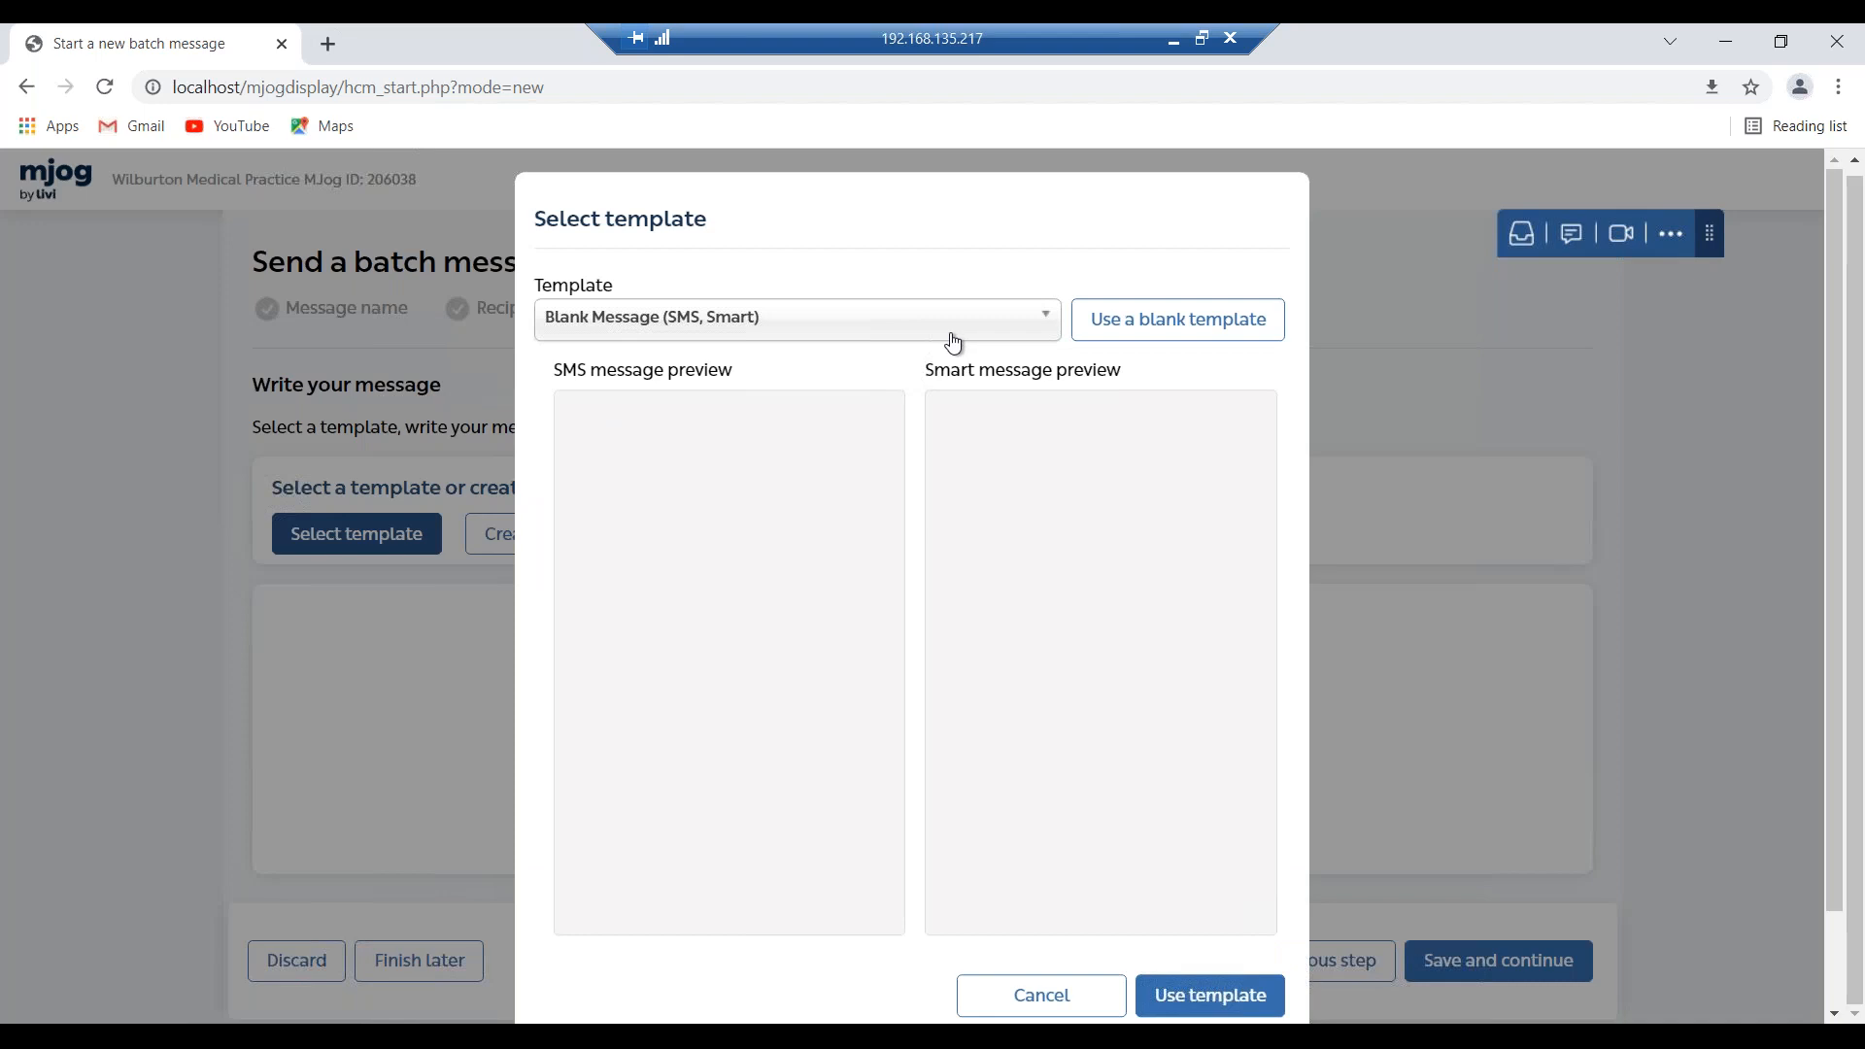
left_click(953, 335)
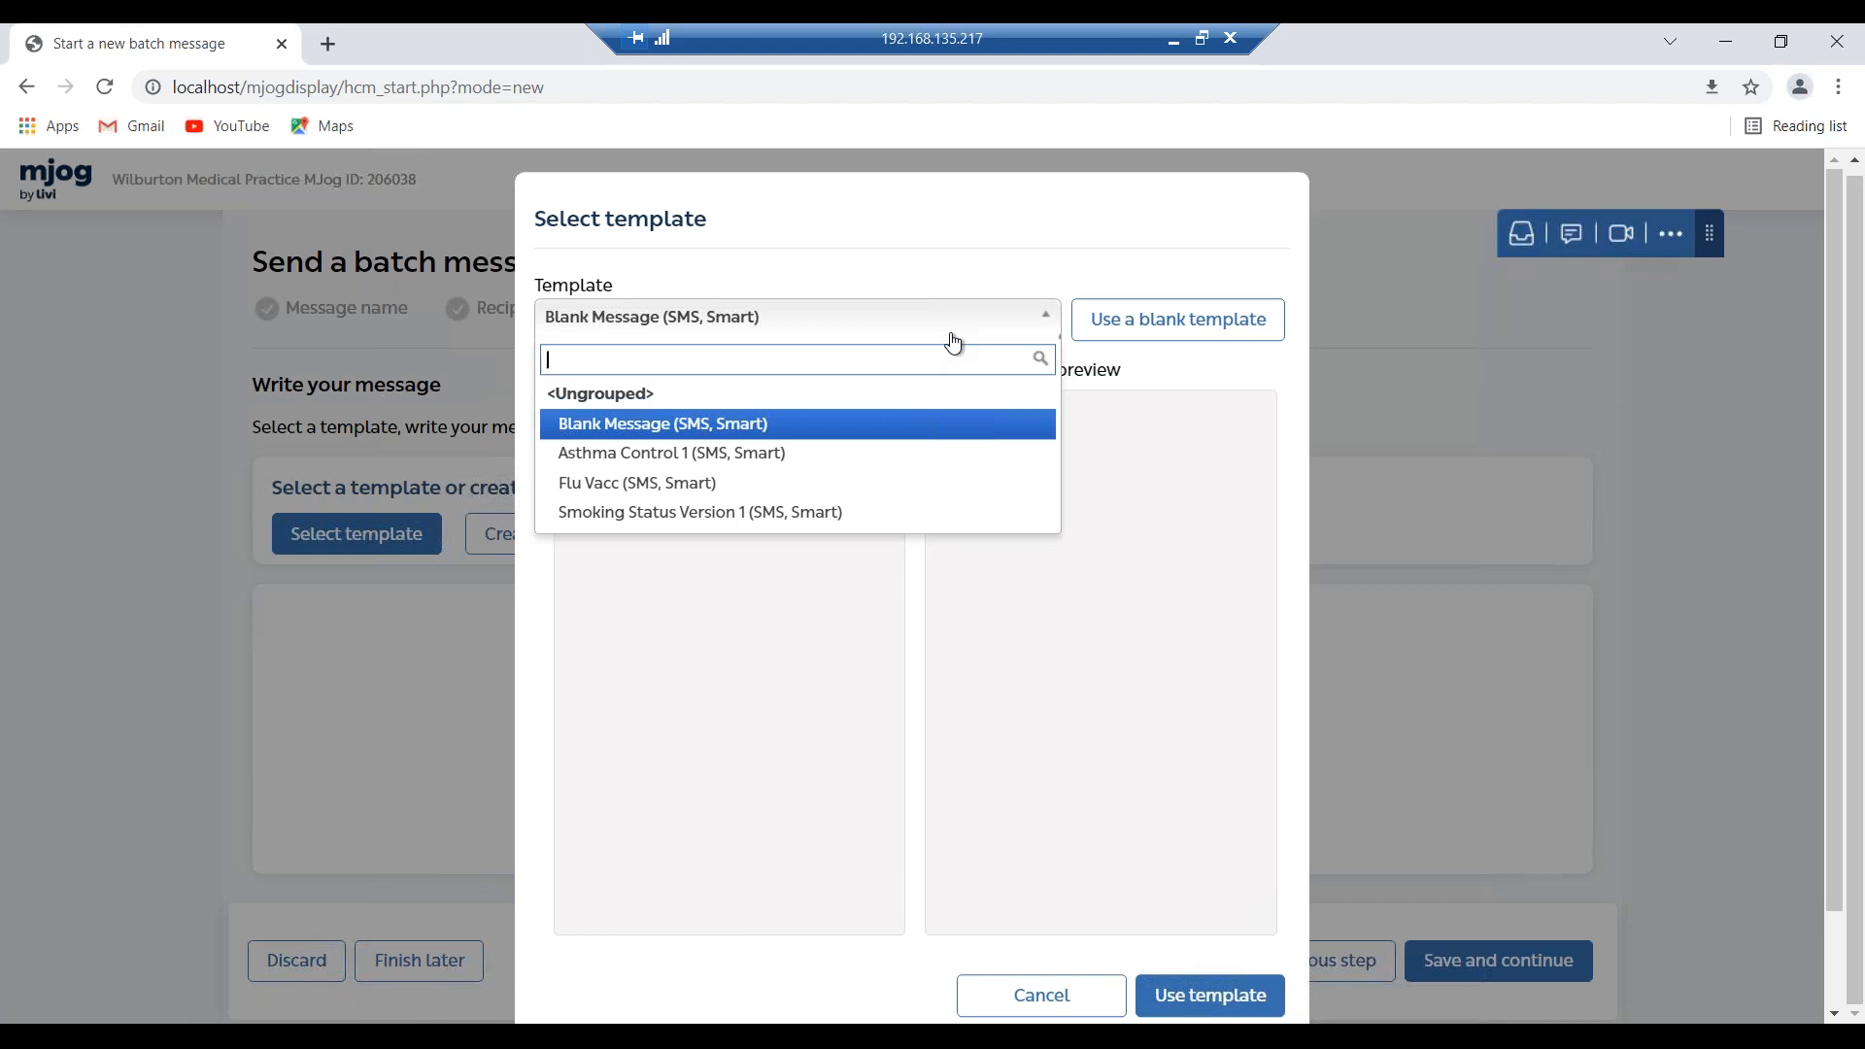
left_click(859, 514)
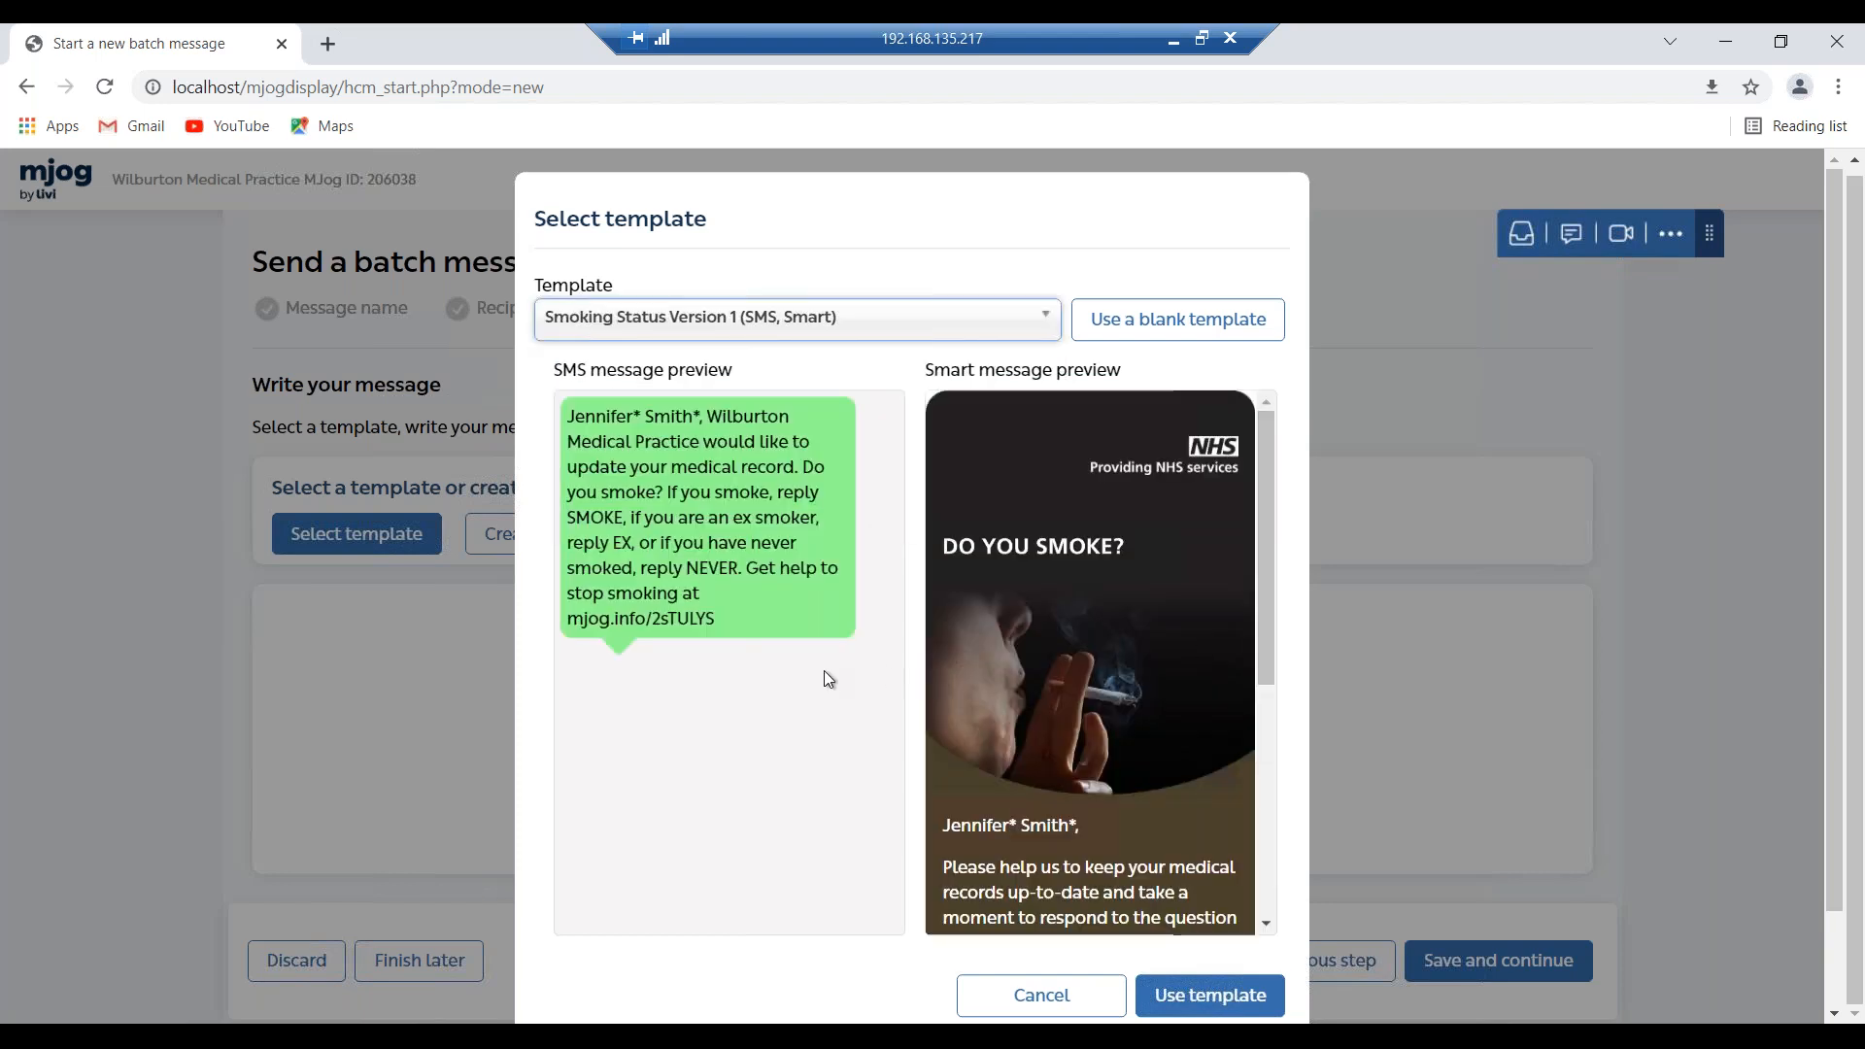
scroll(824, 672, "down", 2)
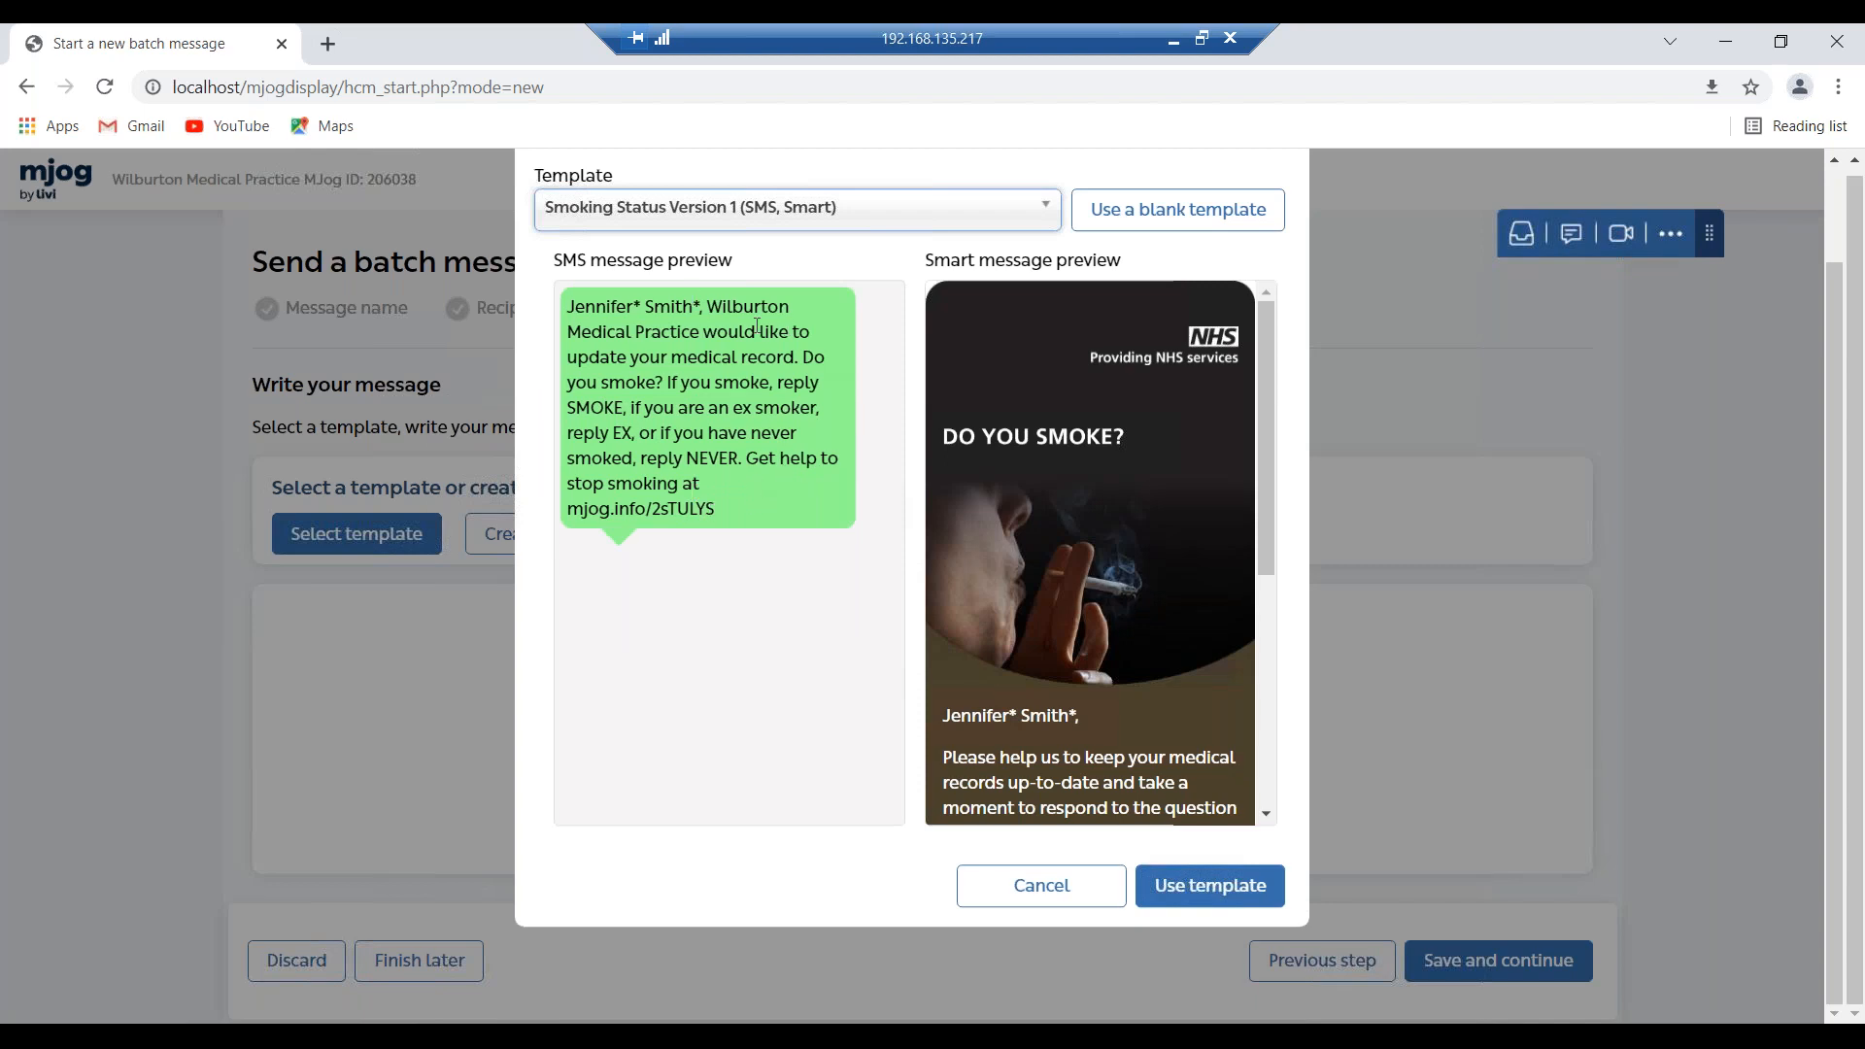
left_click_drag(1266, 383, 1243, 697)
scroll(1244, 718, "down", 1)
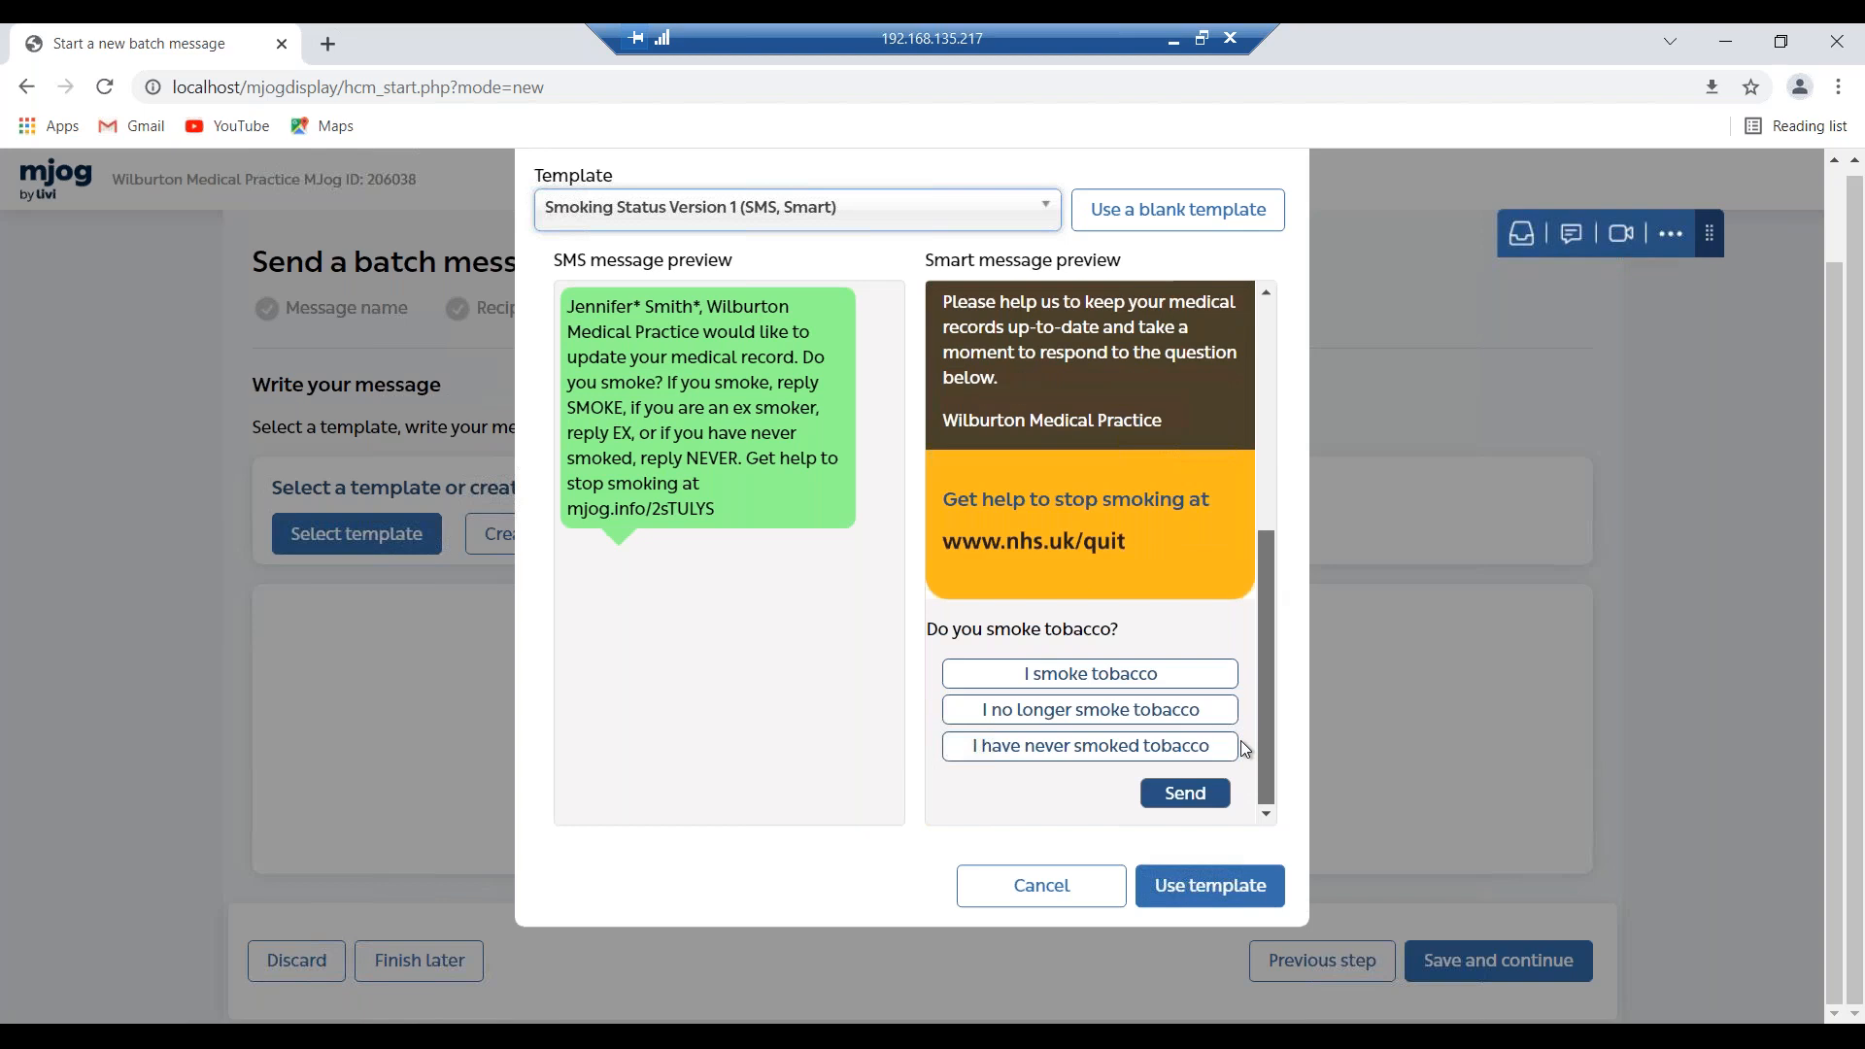
left_click(1263, 901)
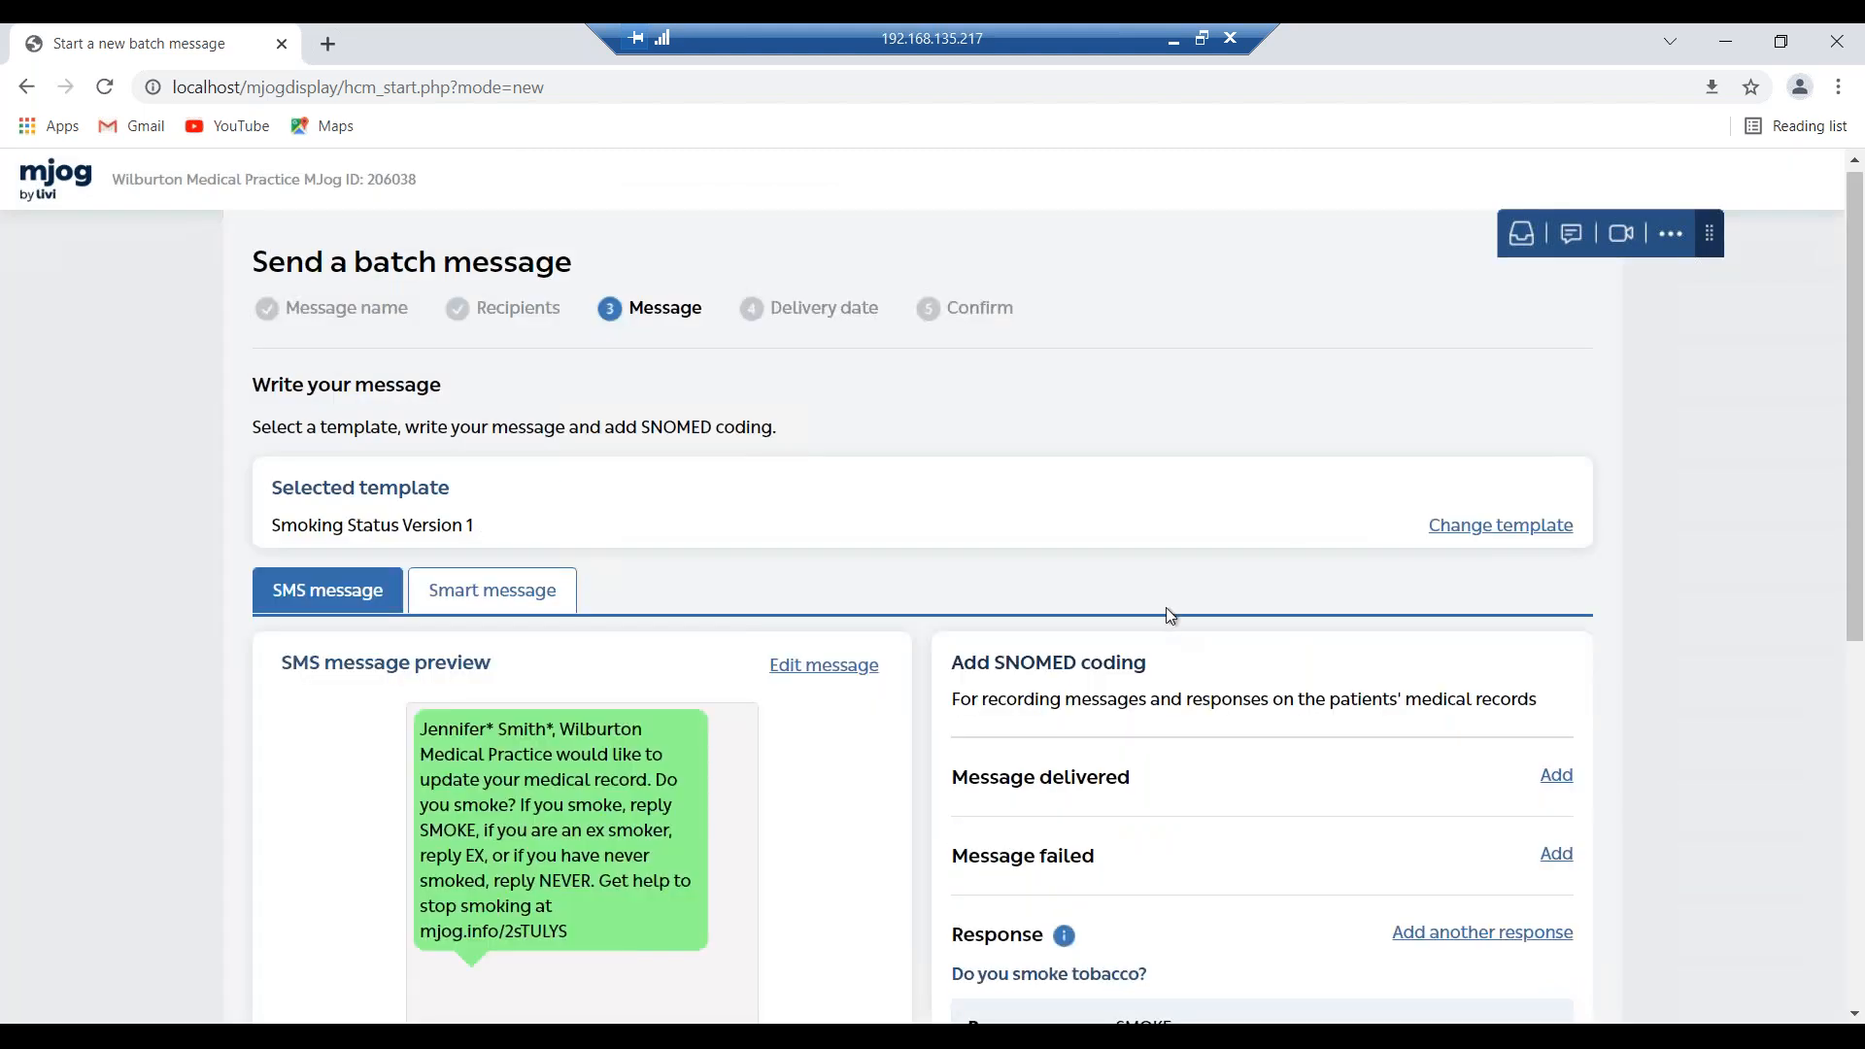
scroll(1168, 606, "down", 1)
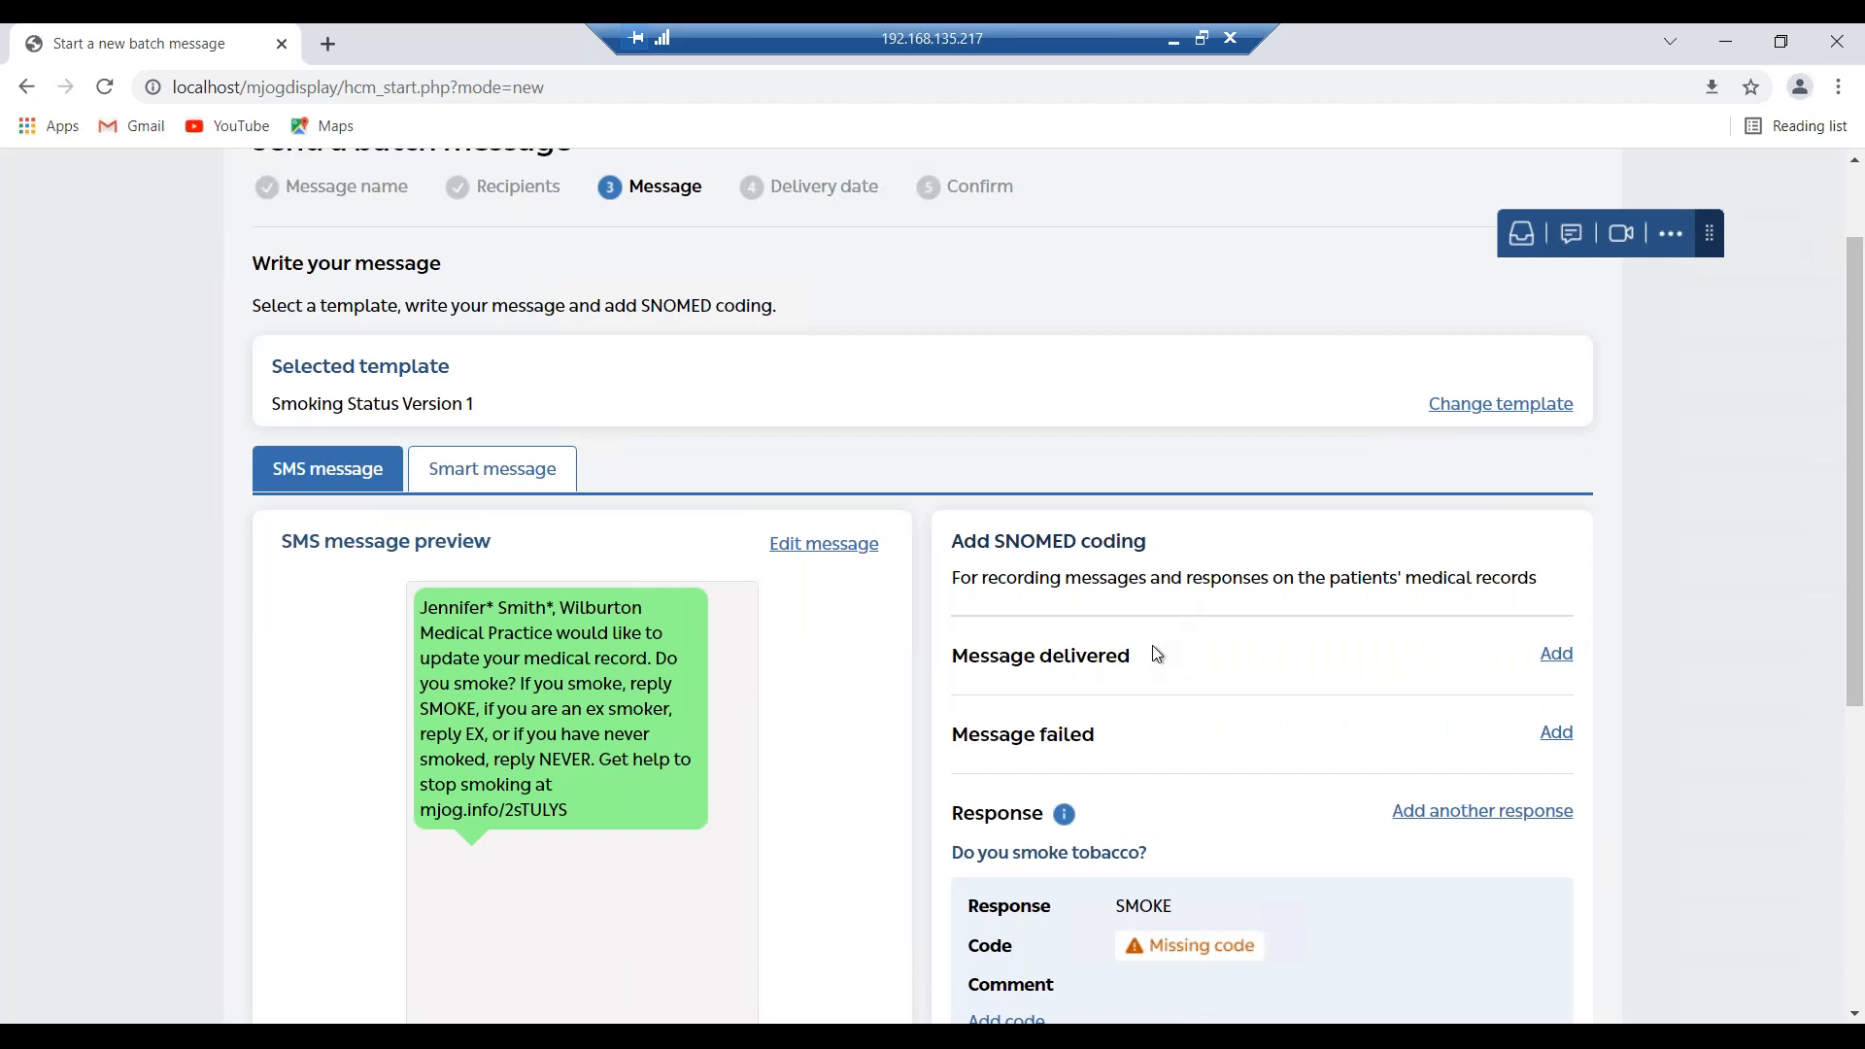
scroll(1152, 645, "down", 1)
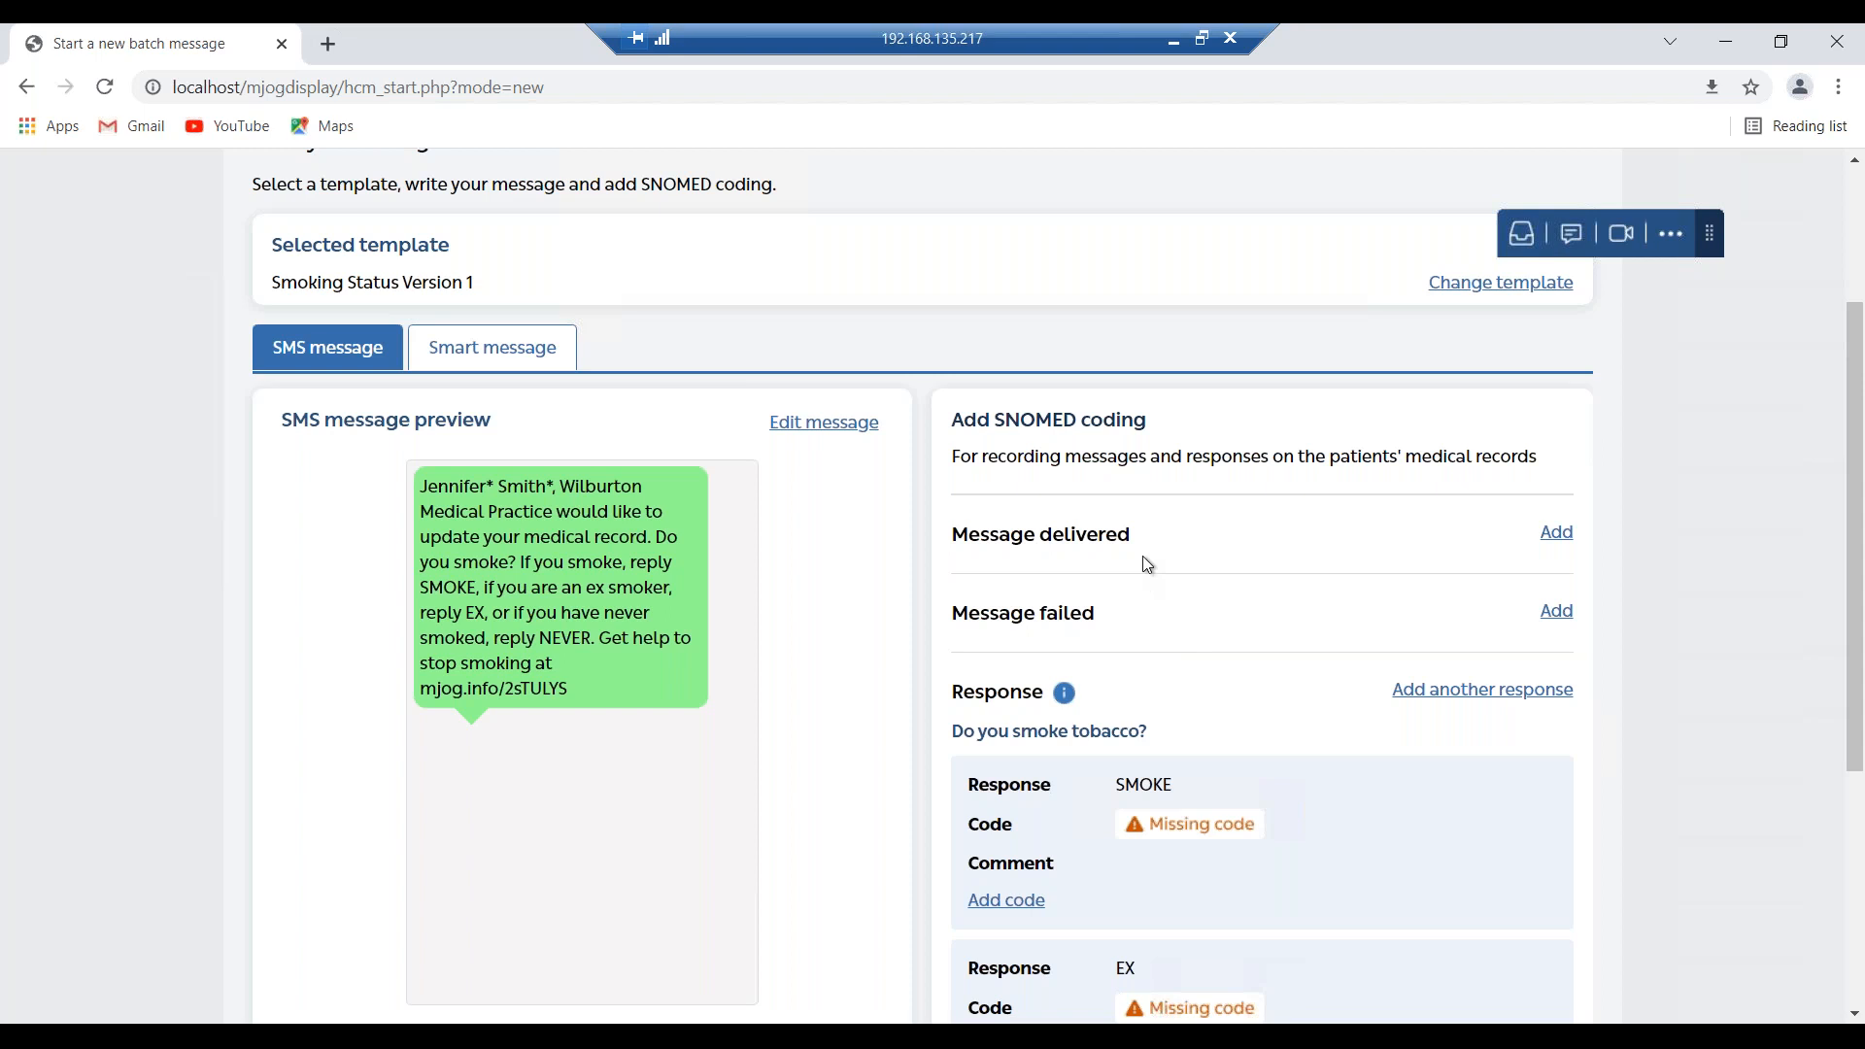
left_click_drag(1150, 537, 954, 542)
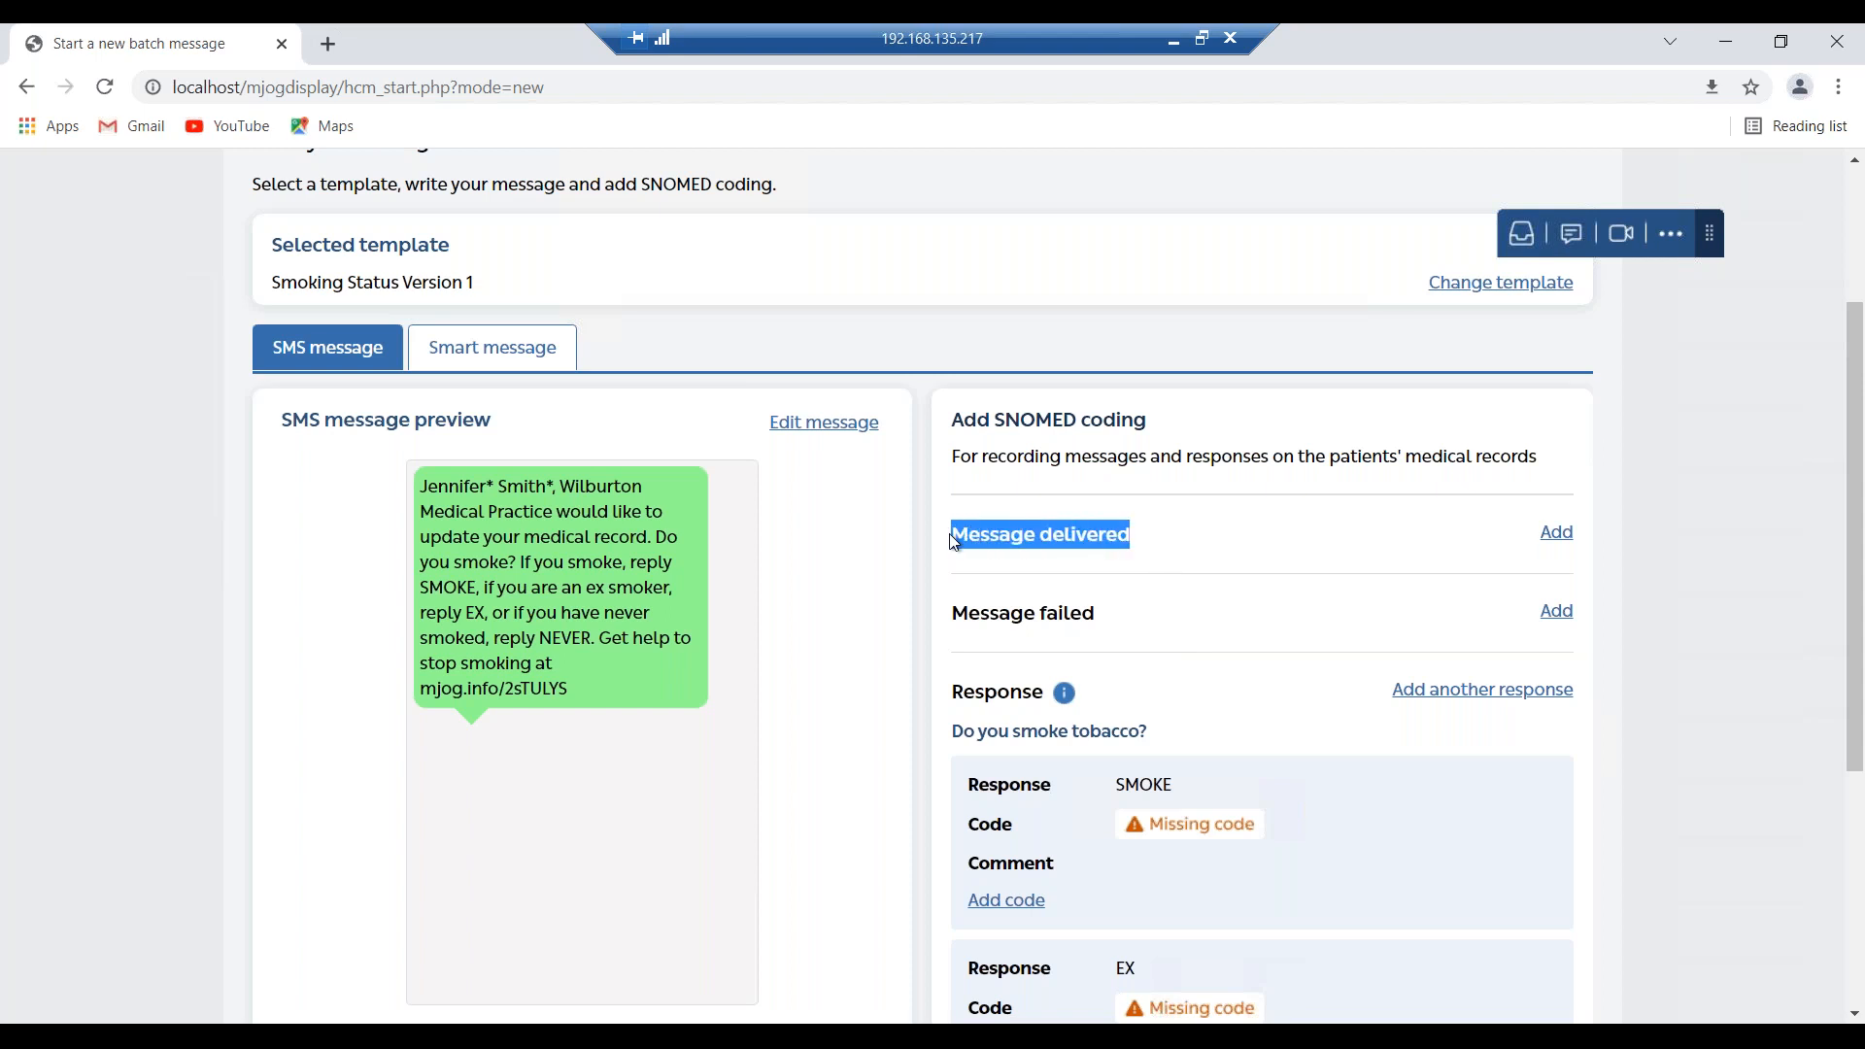
scroll(1222, 712, "down", 2)
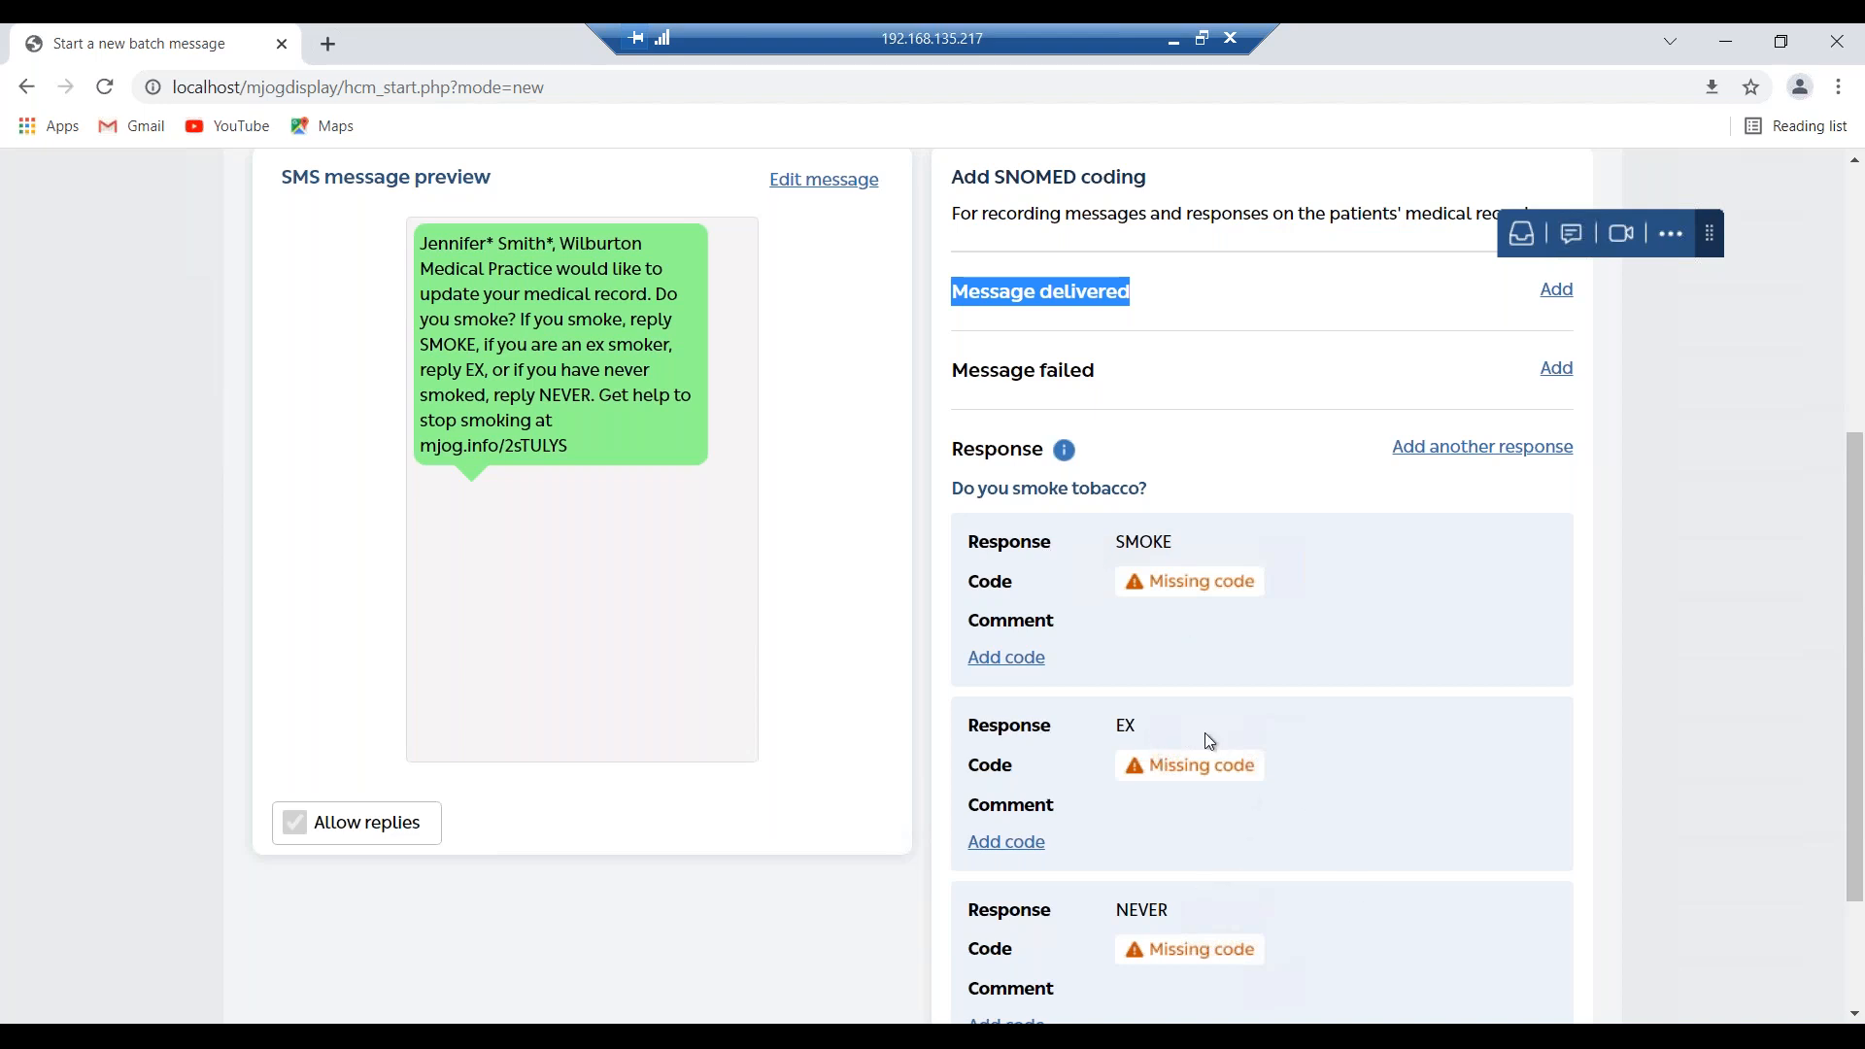
left_click(1187, 290)
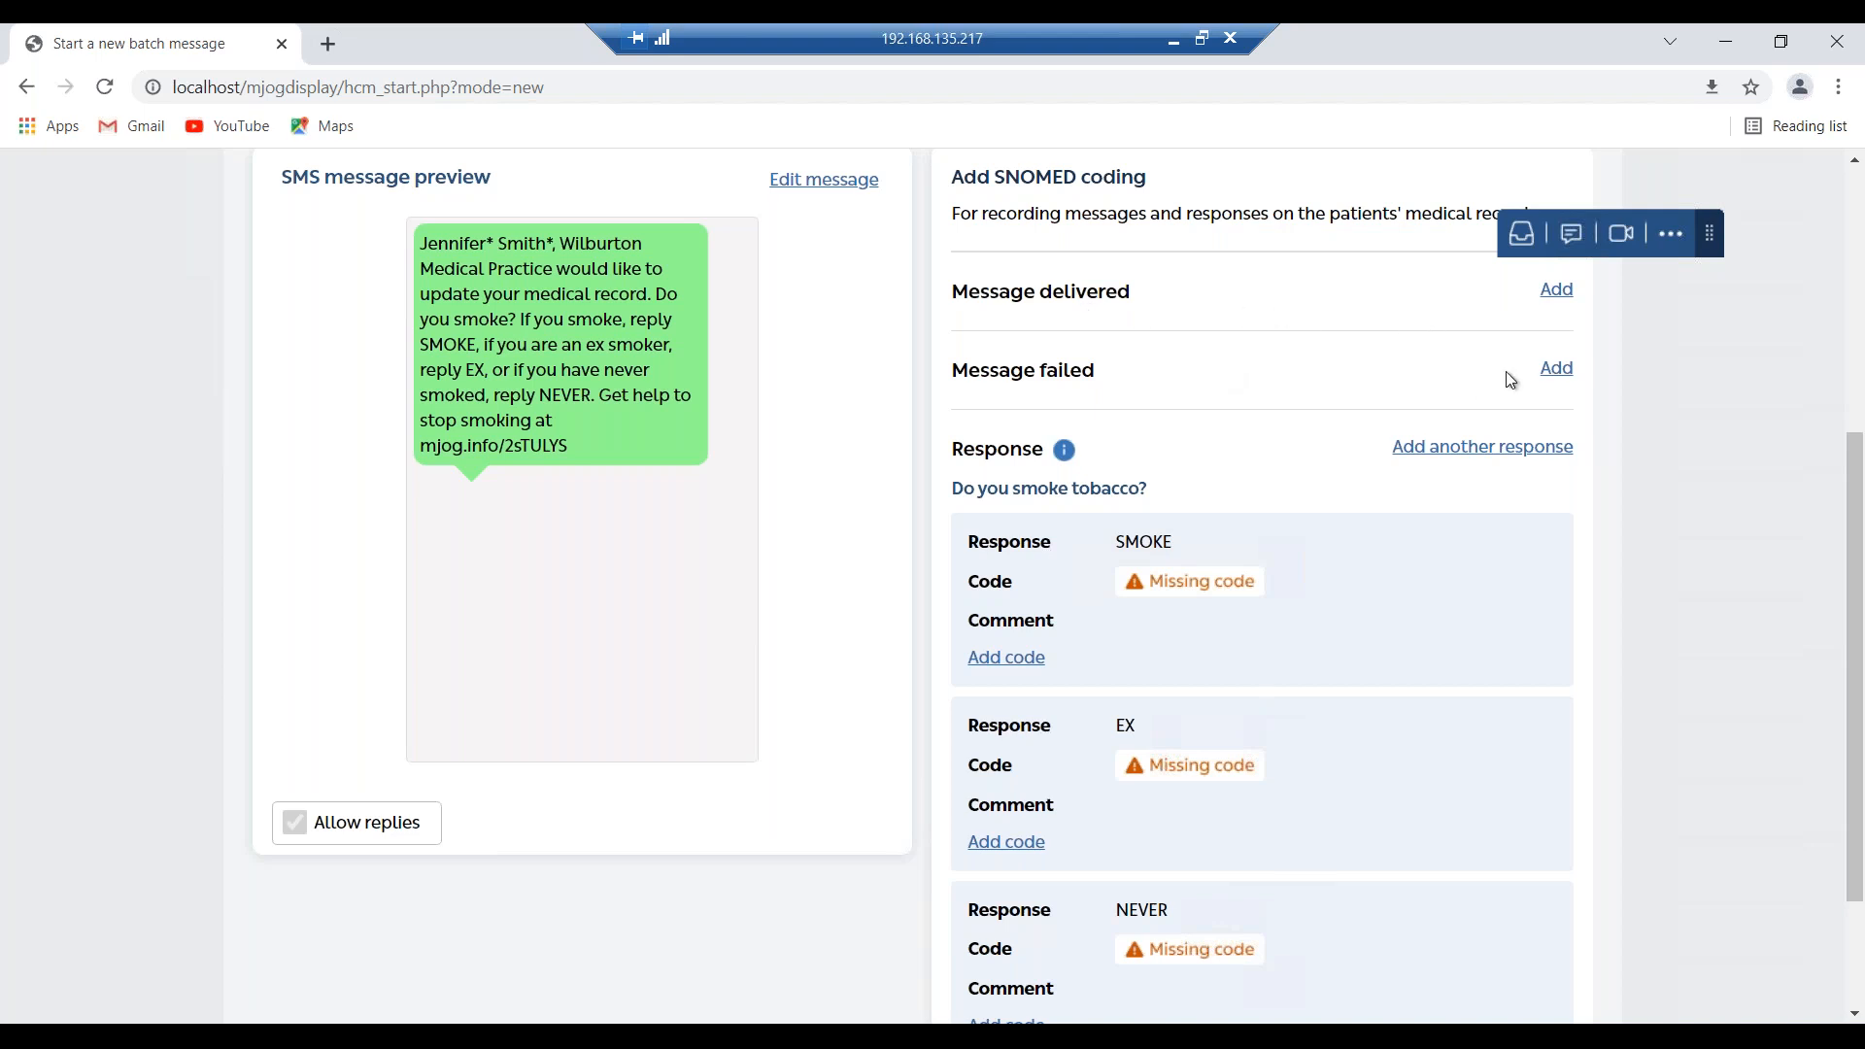
Search 'cessation' and save Smoking cessation advice (225323000) as the message-delivered code.
left_click(1561, 298)
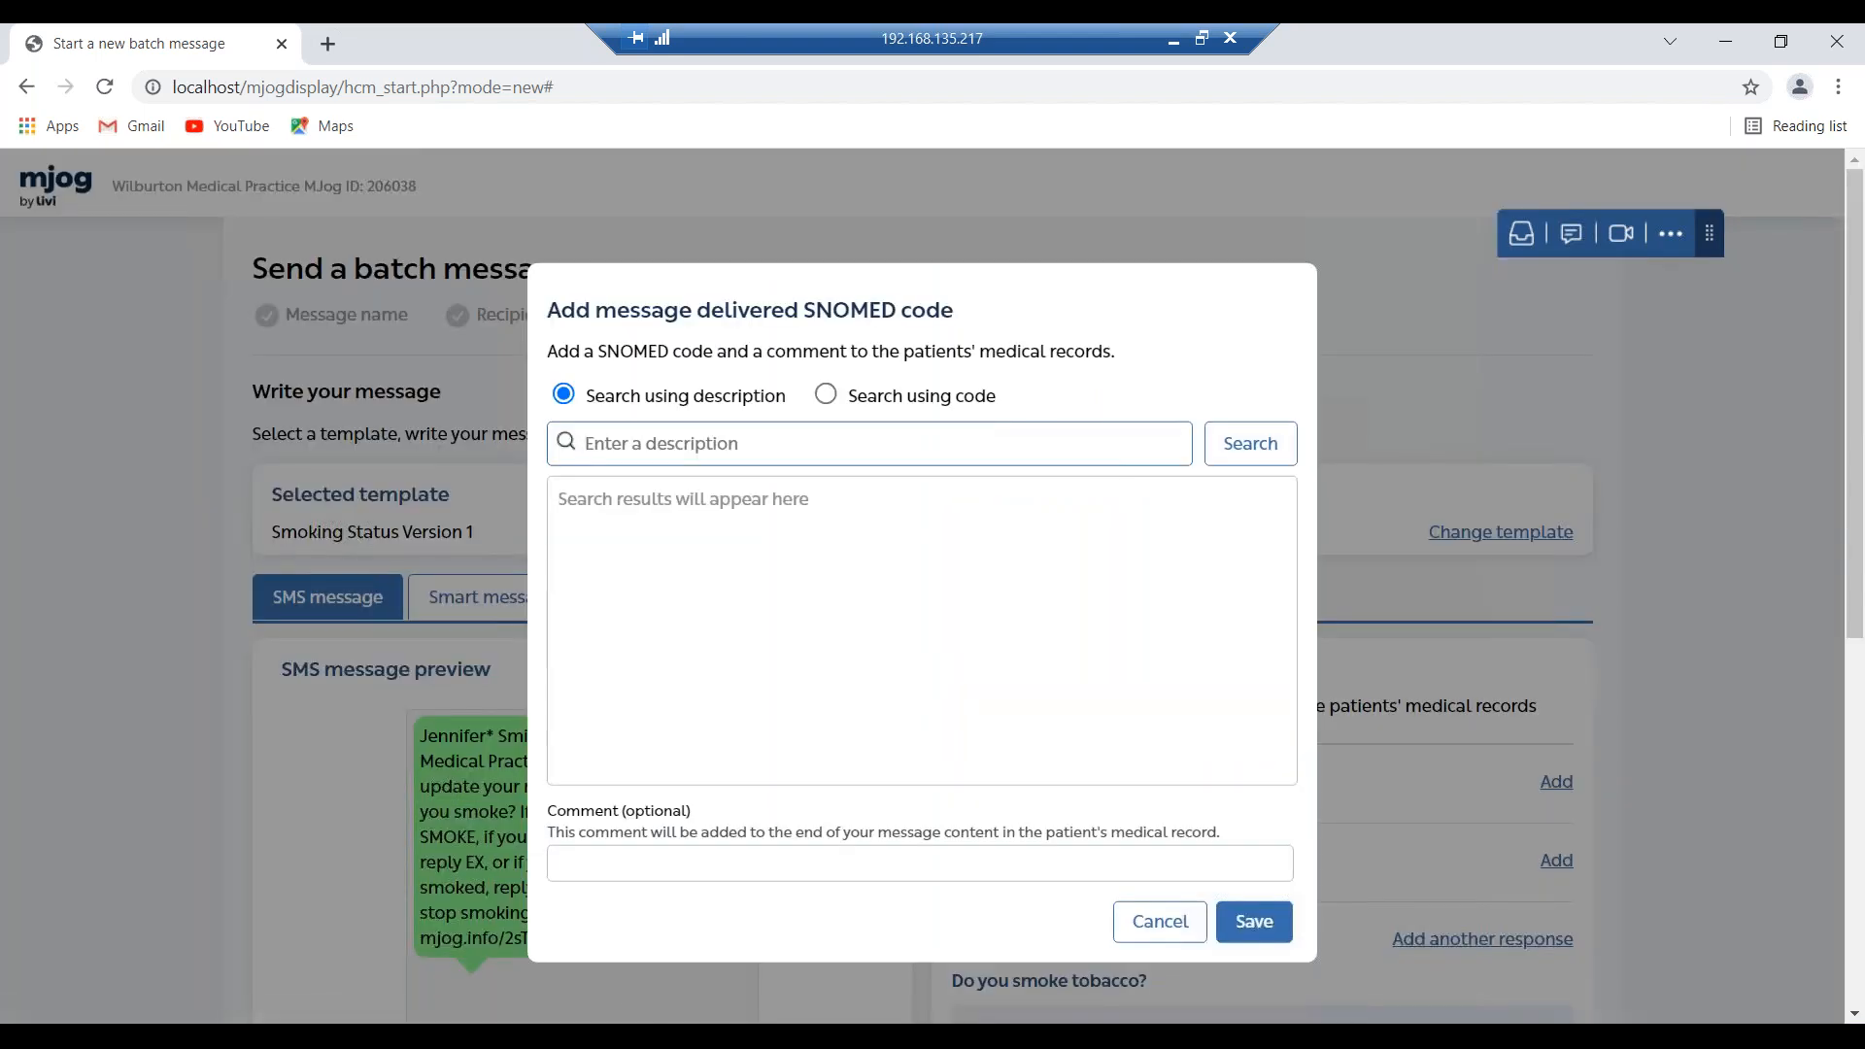
type("cessation")
left_click(1267, 448)
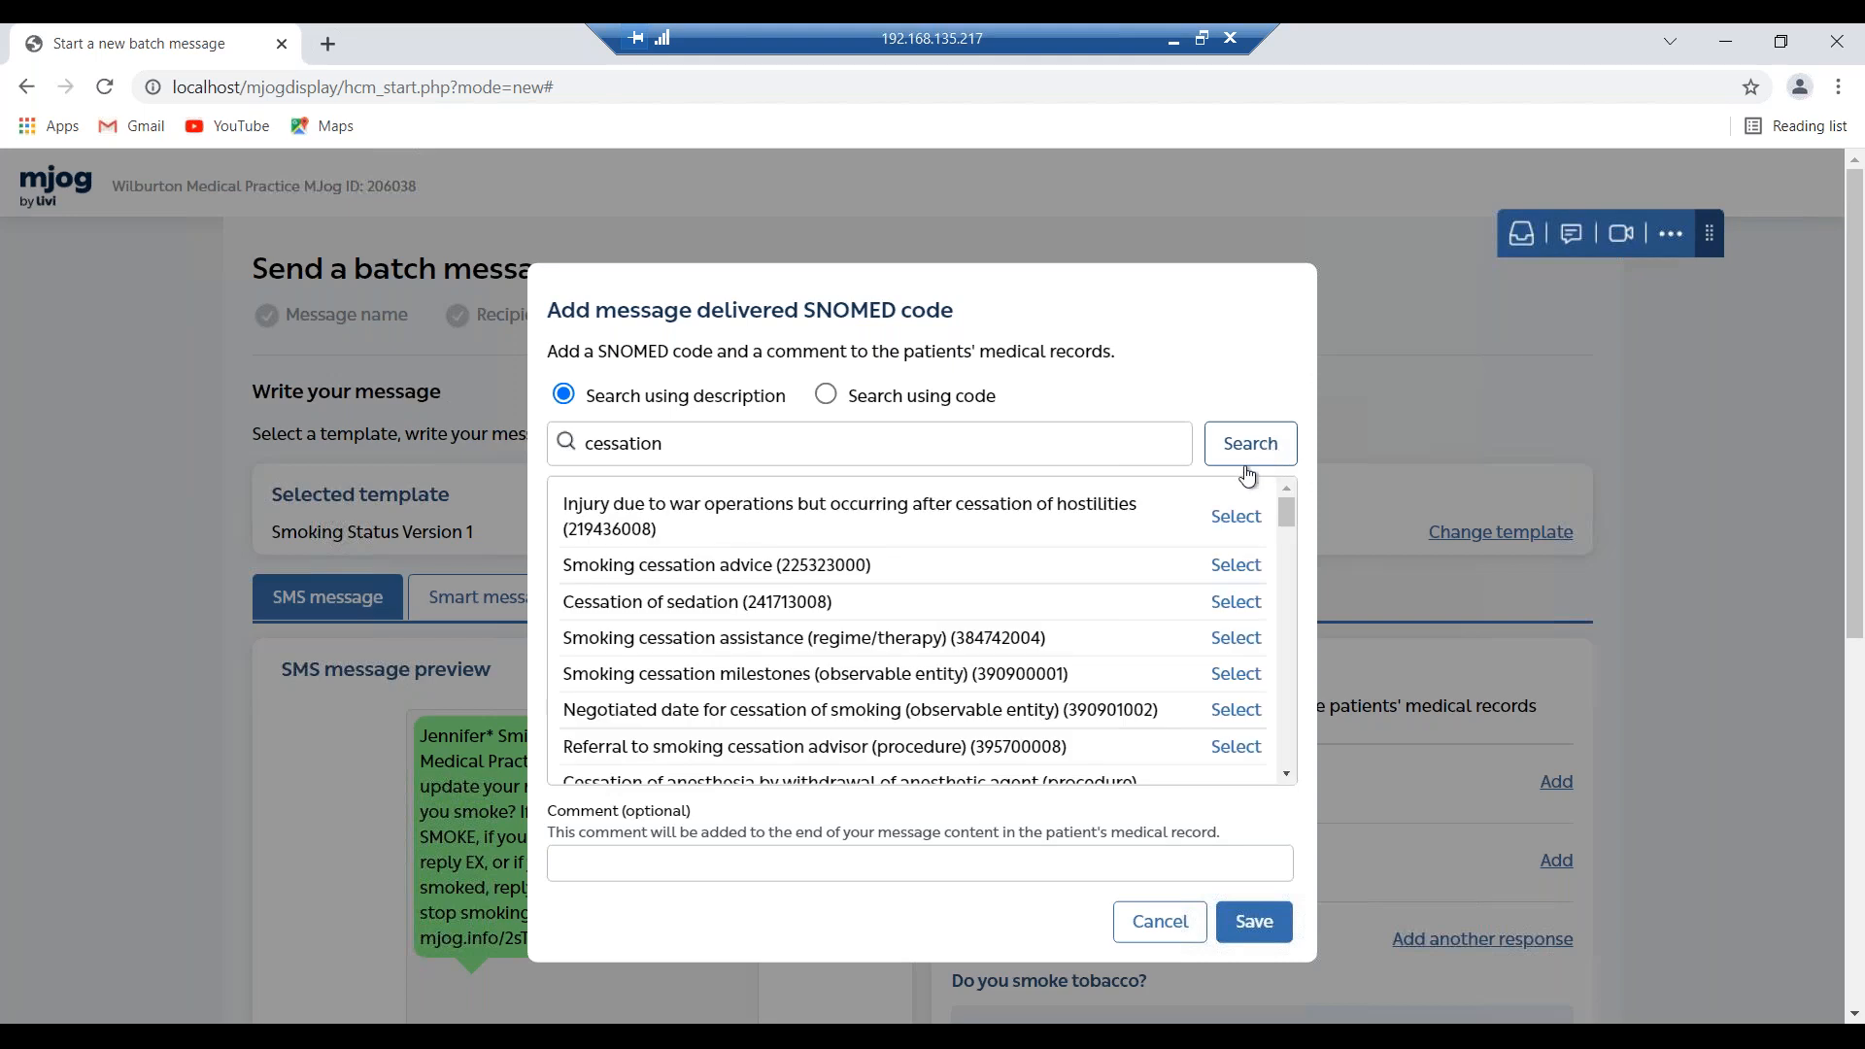
left_click(1246, 567)
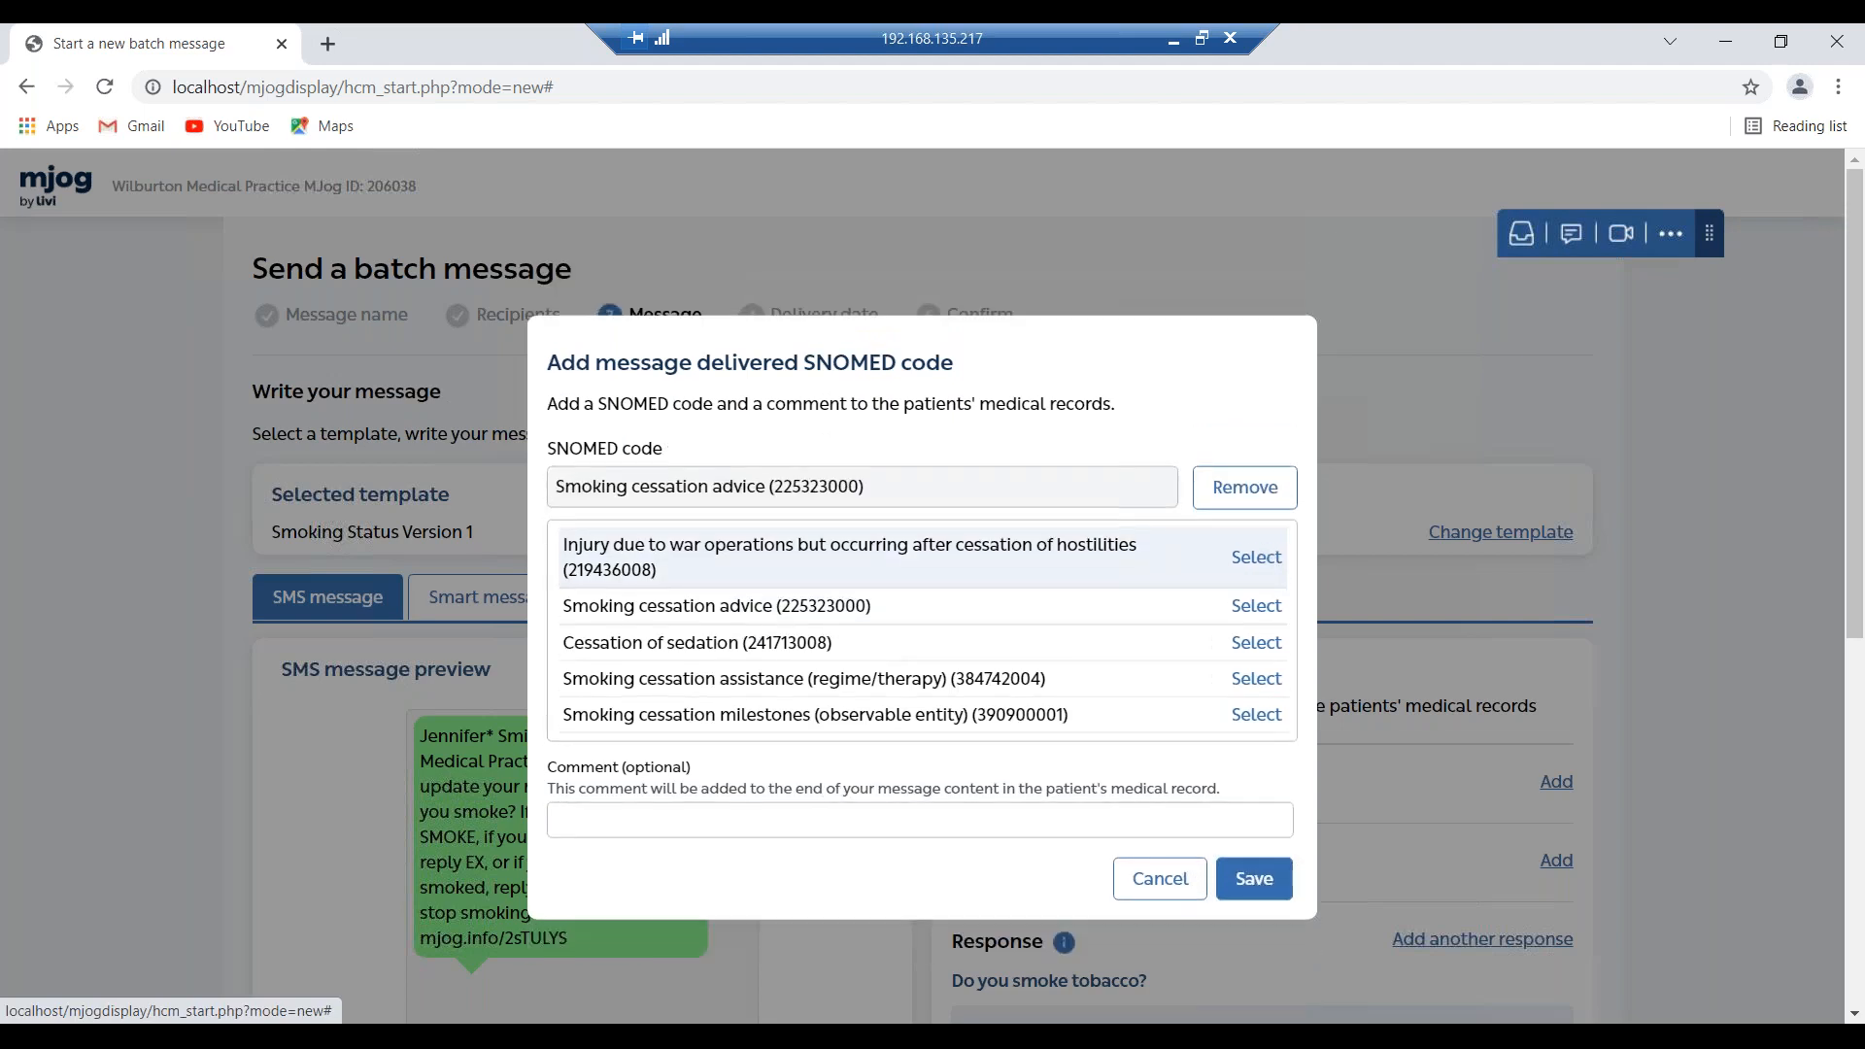
left_click(1267, 782)
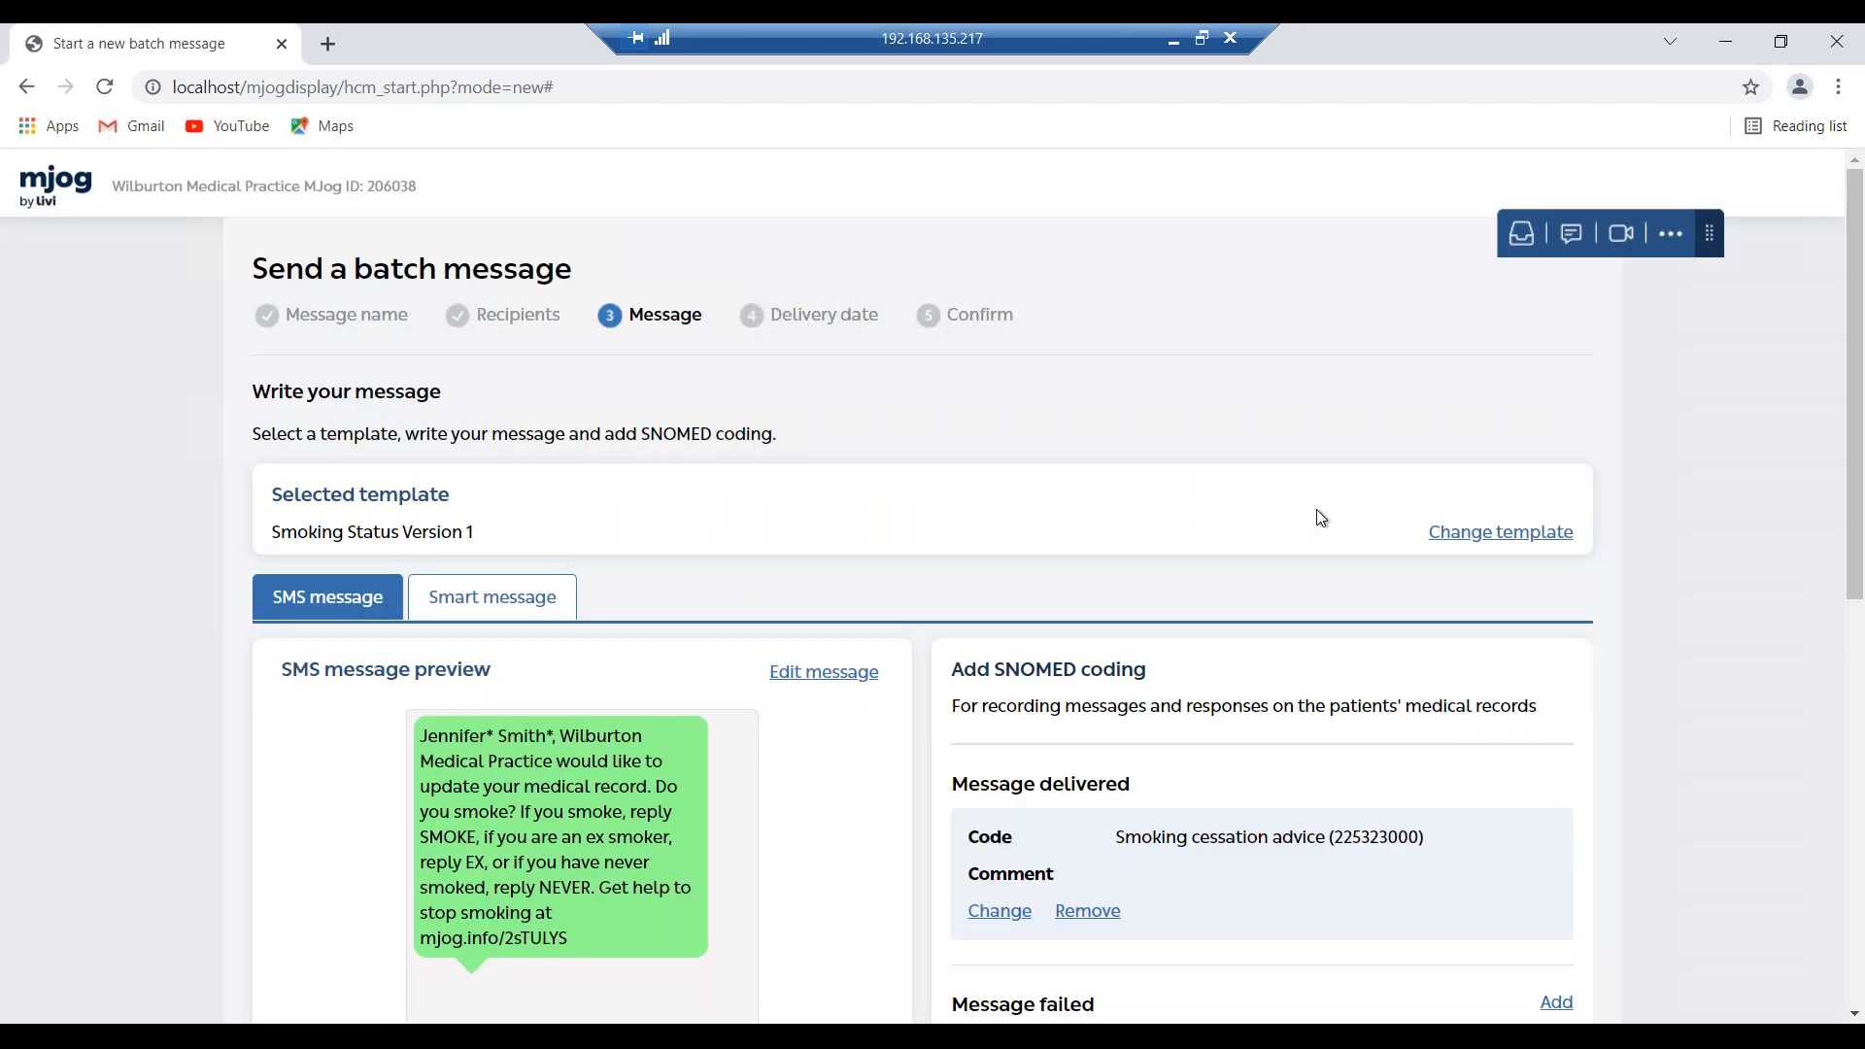
Scroll to the SMOKE response and search codes for 'current smoker'.
scroll(1318, 517, "down", 4)
scroll(1063, 567, "down", 2)
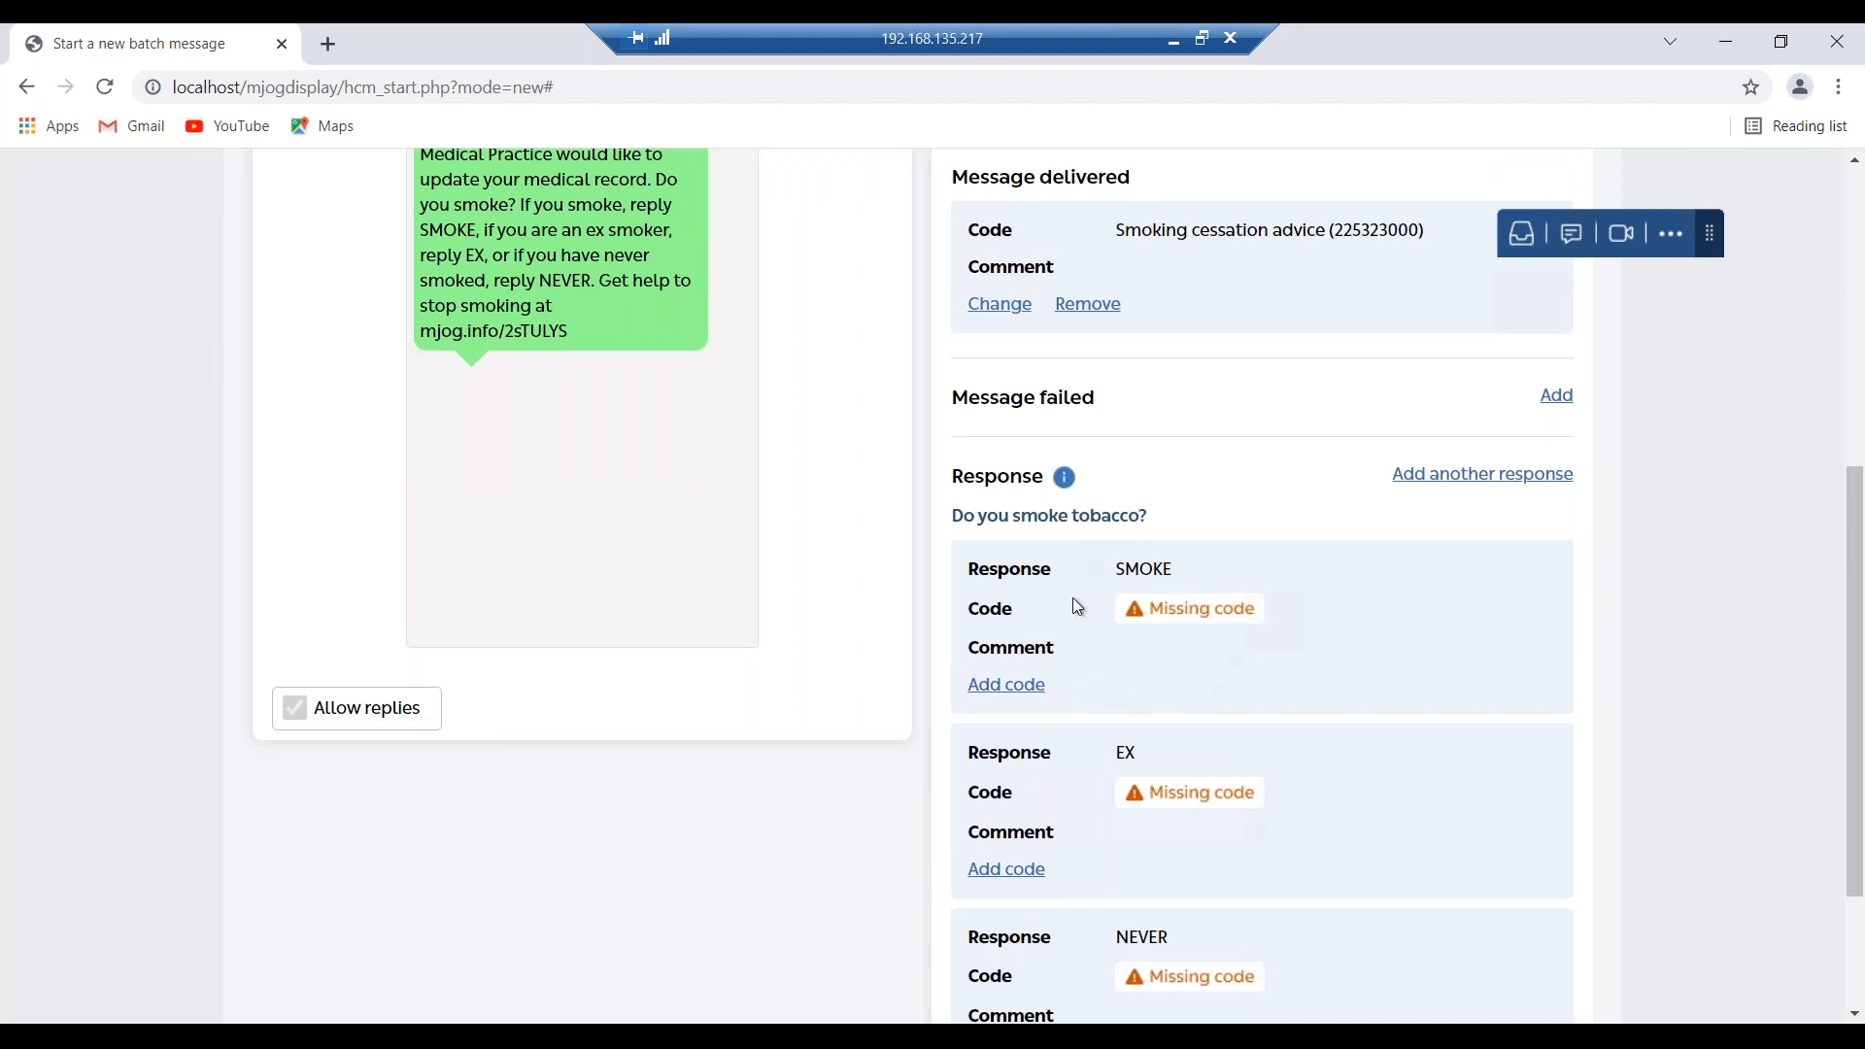
double_click(1149, 573)
left_click(1030, 694)
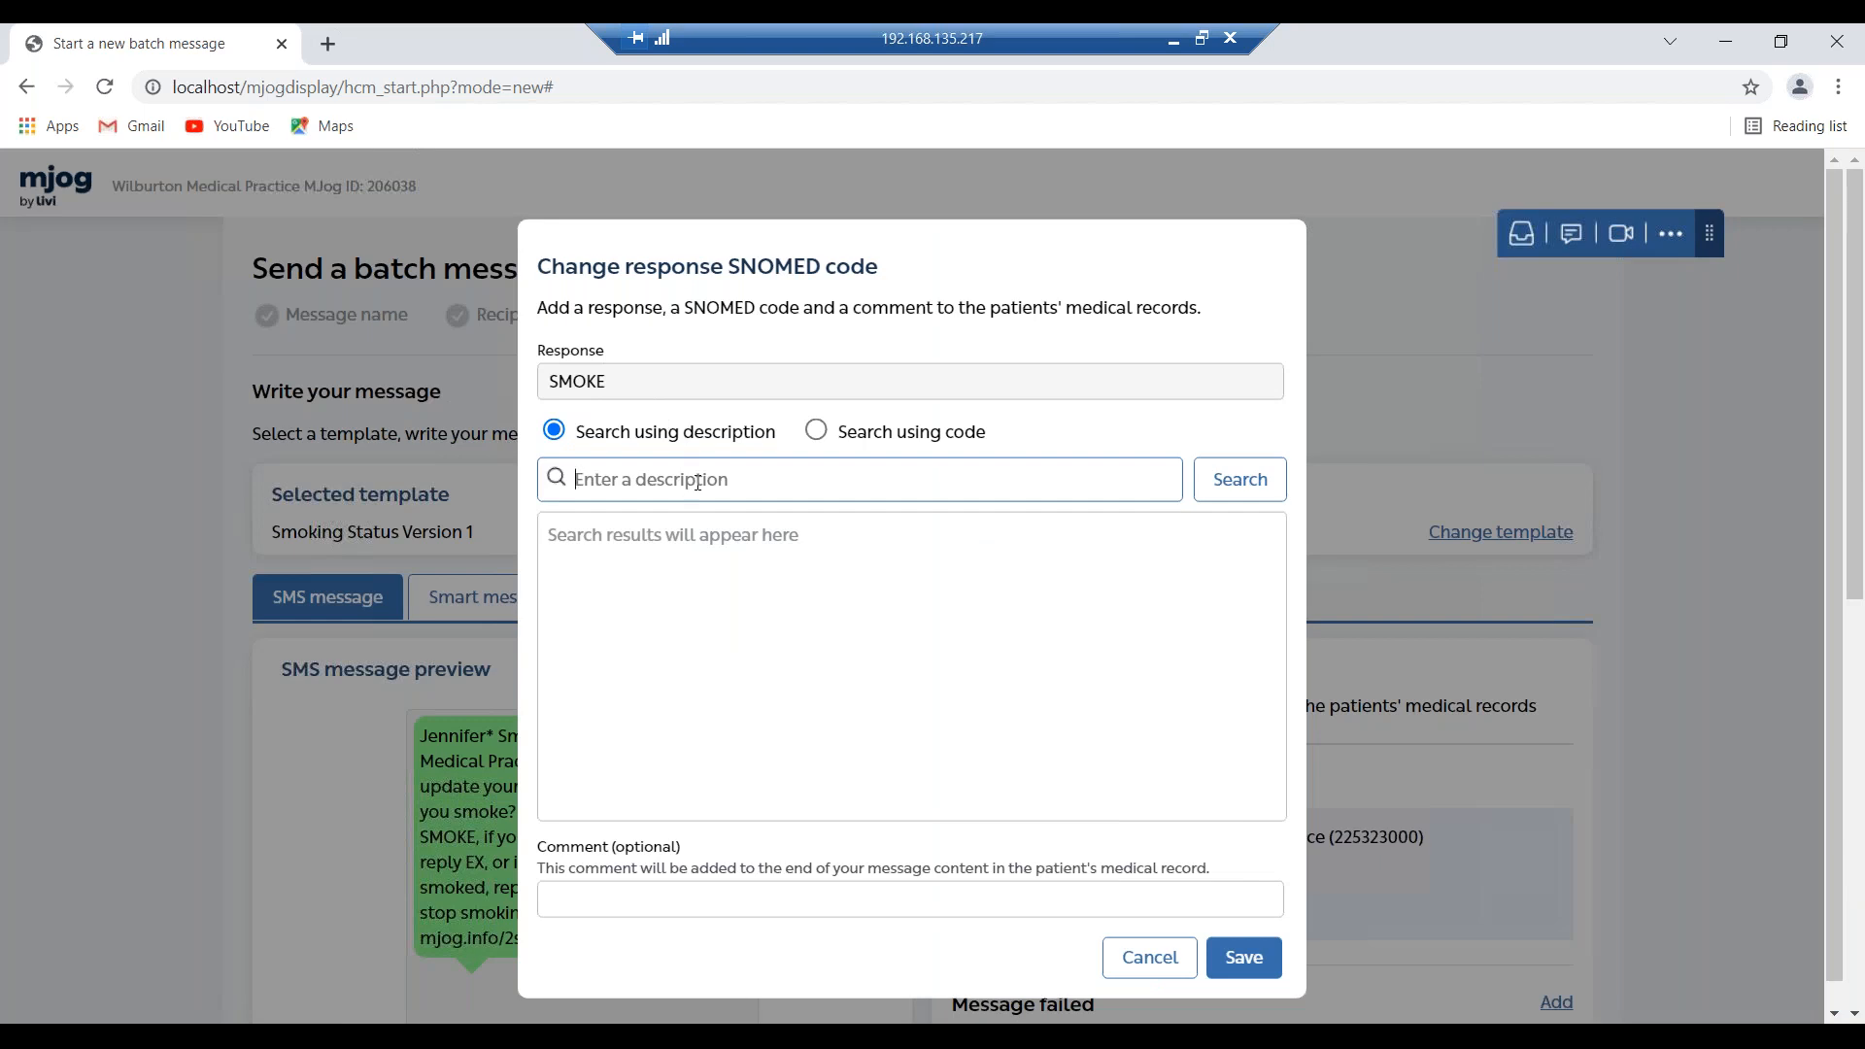
type("current smoker")
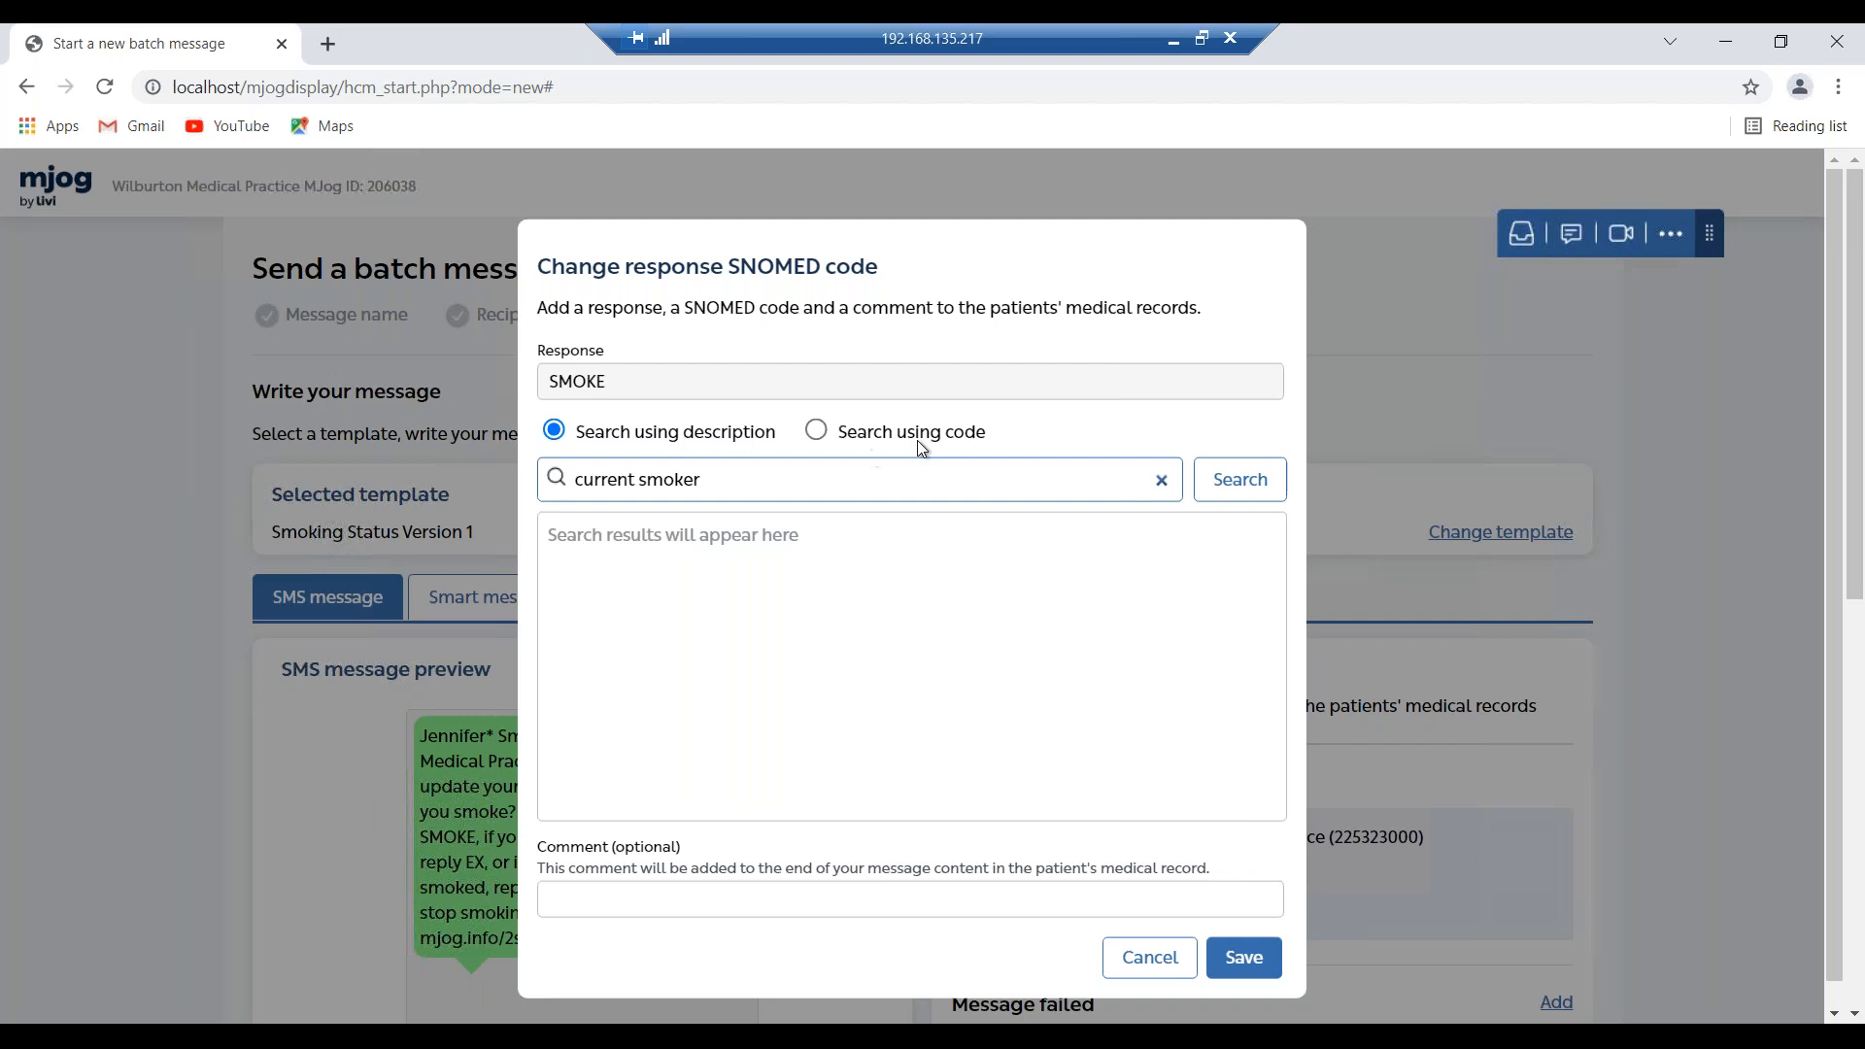
left_click(1233, 478)
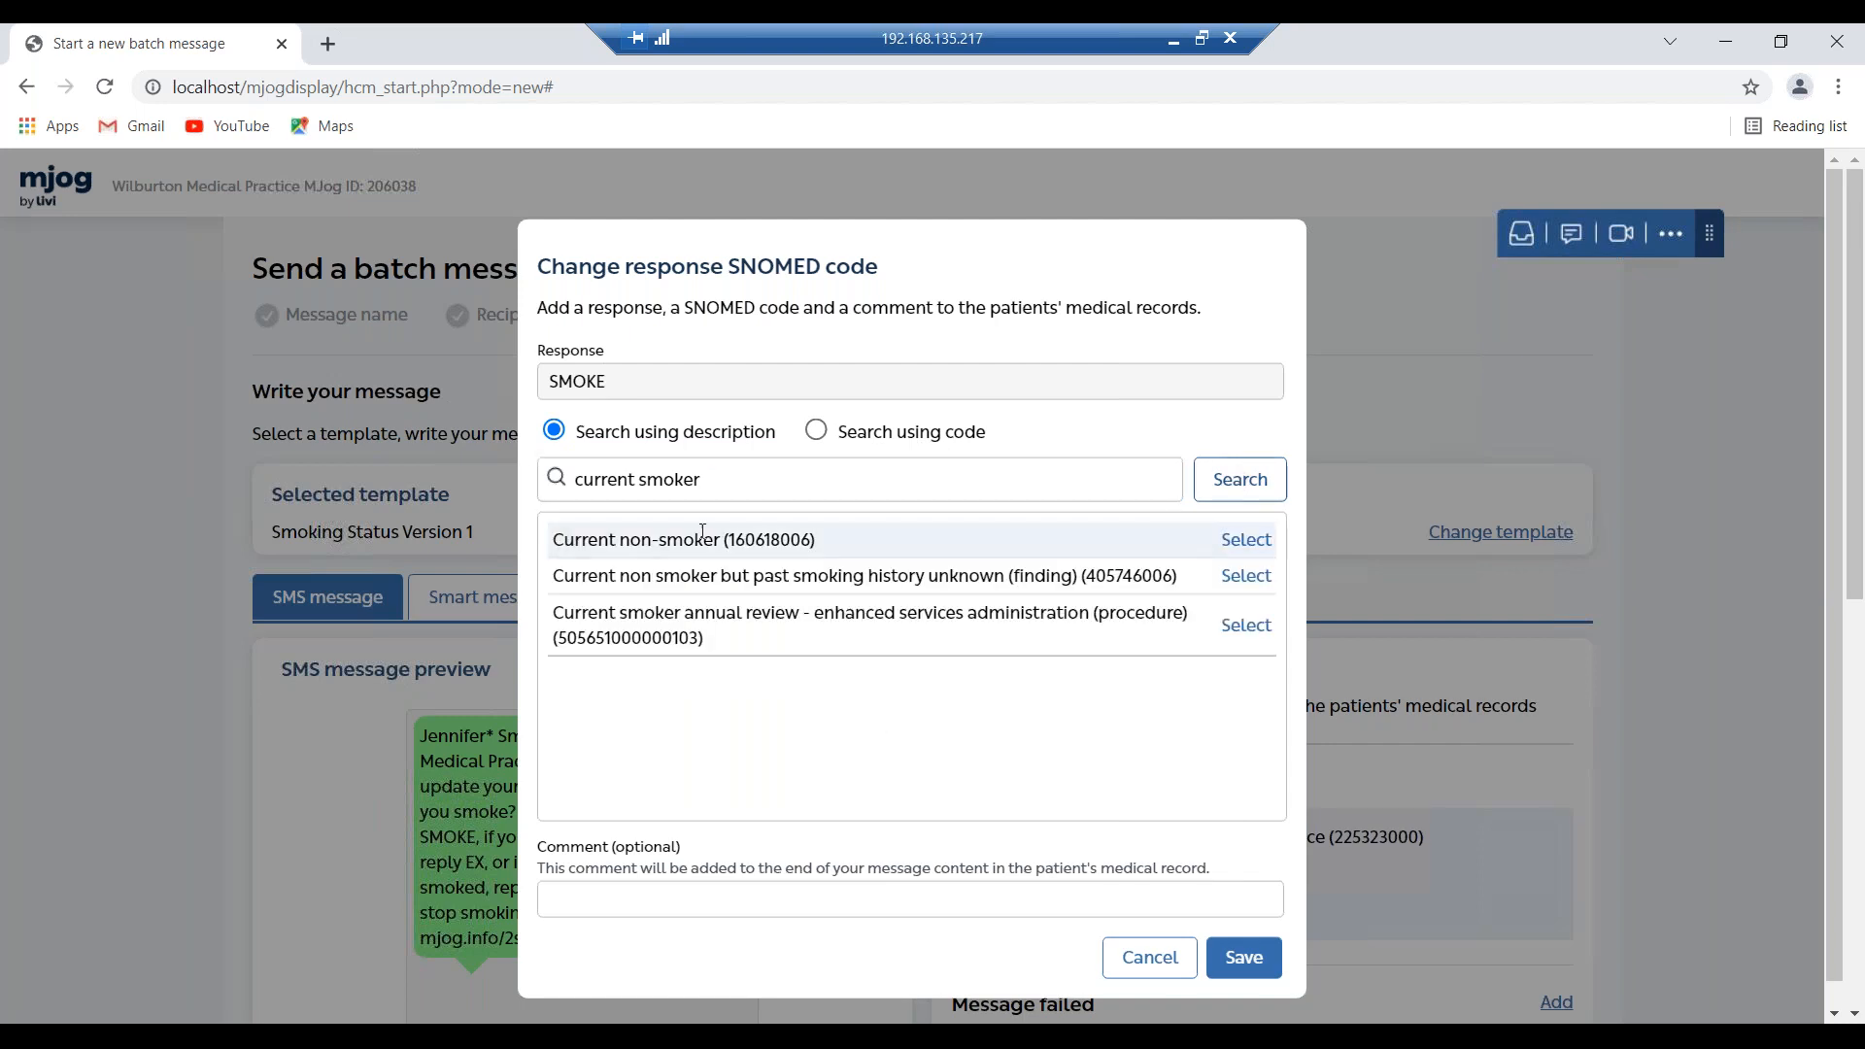
Refine the search to 'Smoker' and save Smoker (77176002) as the SMOKE reply code.
left_click_drag(716, 480, 447, 503)
type("smoker")
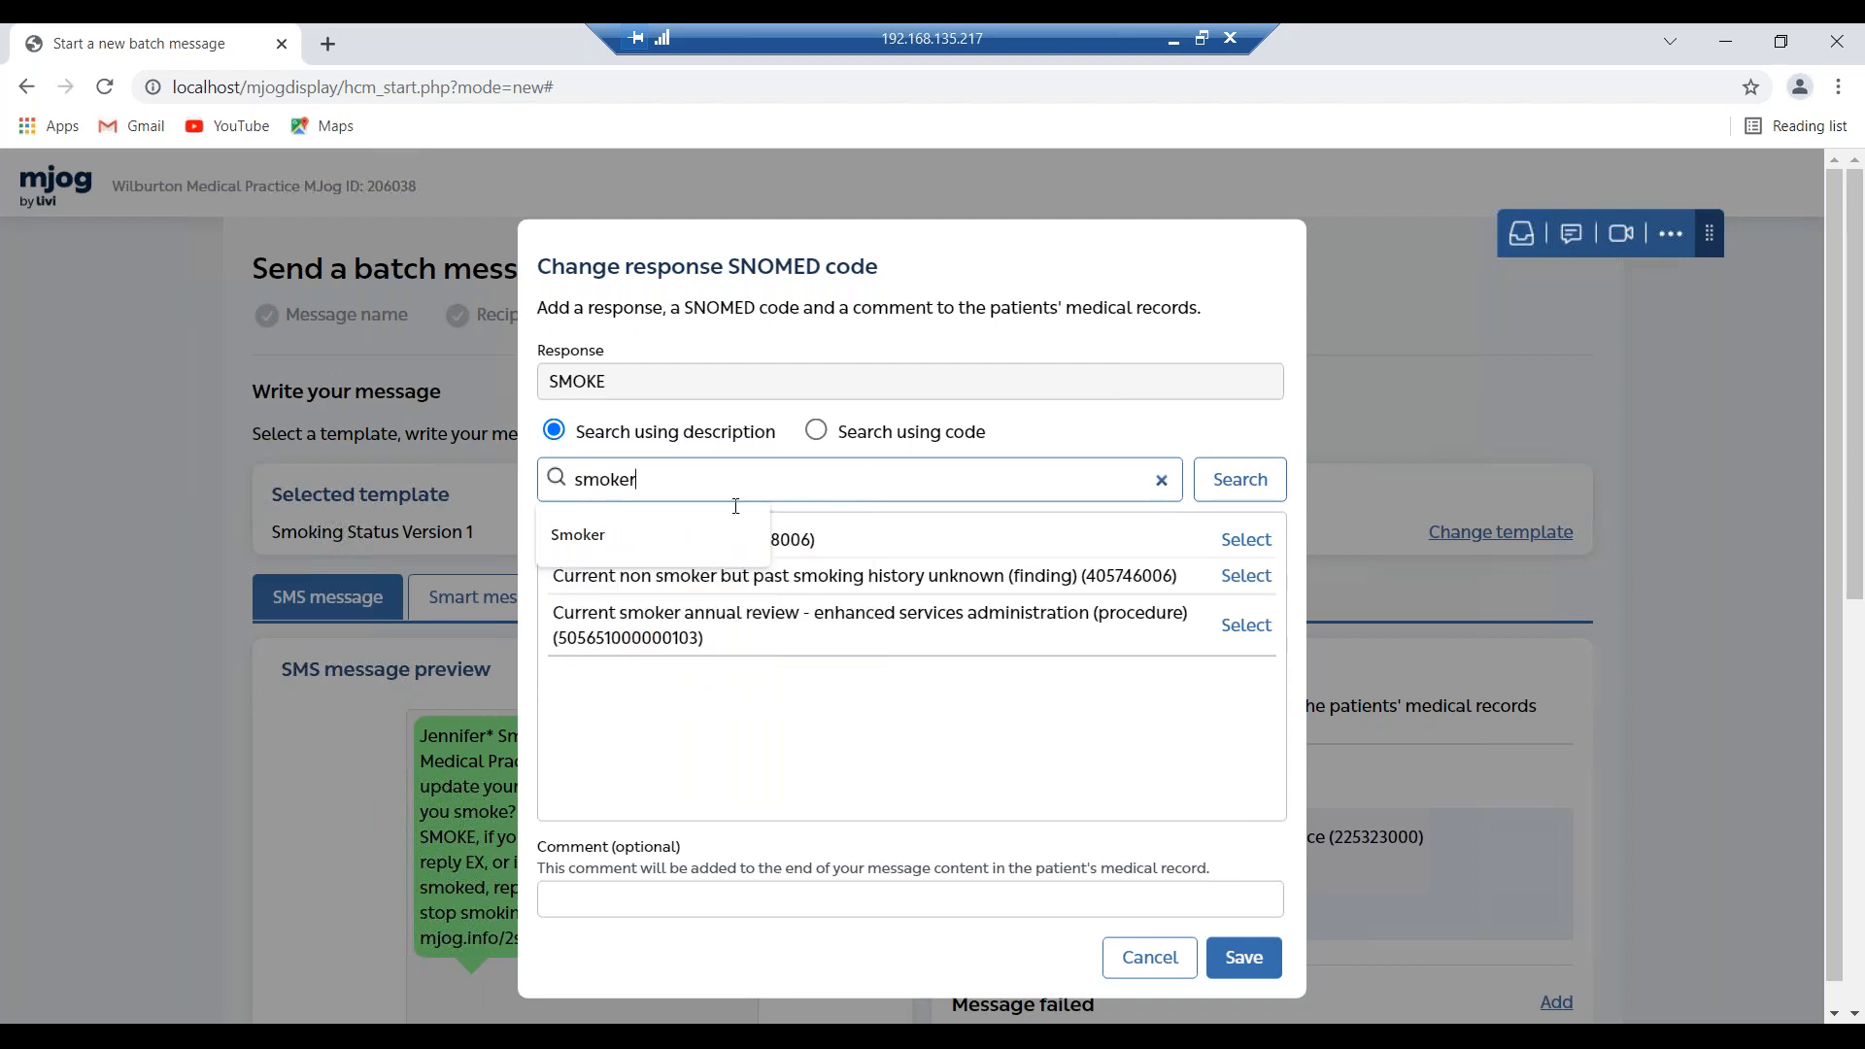
left_click(680, 534)
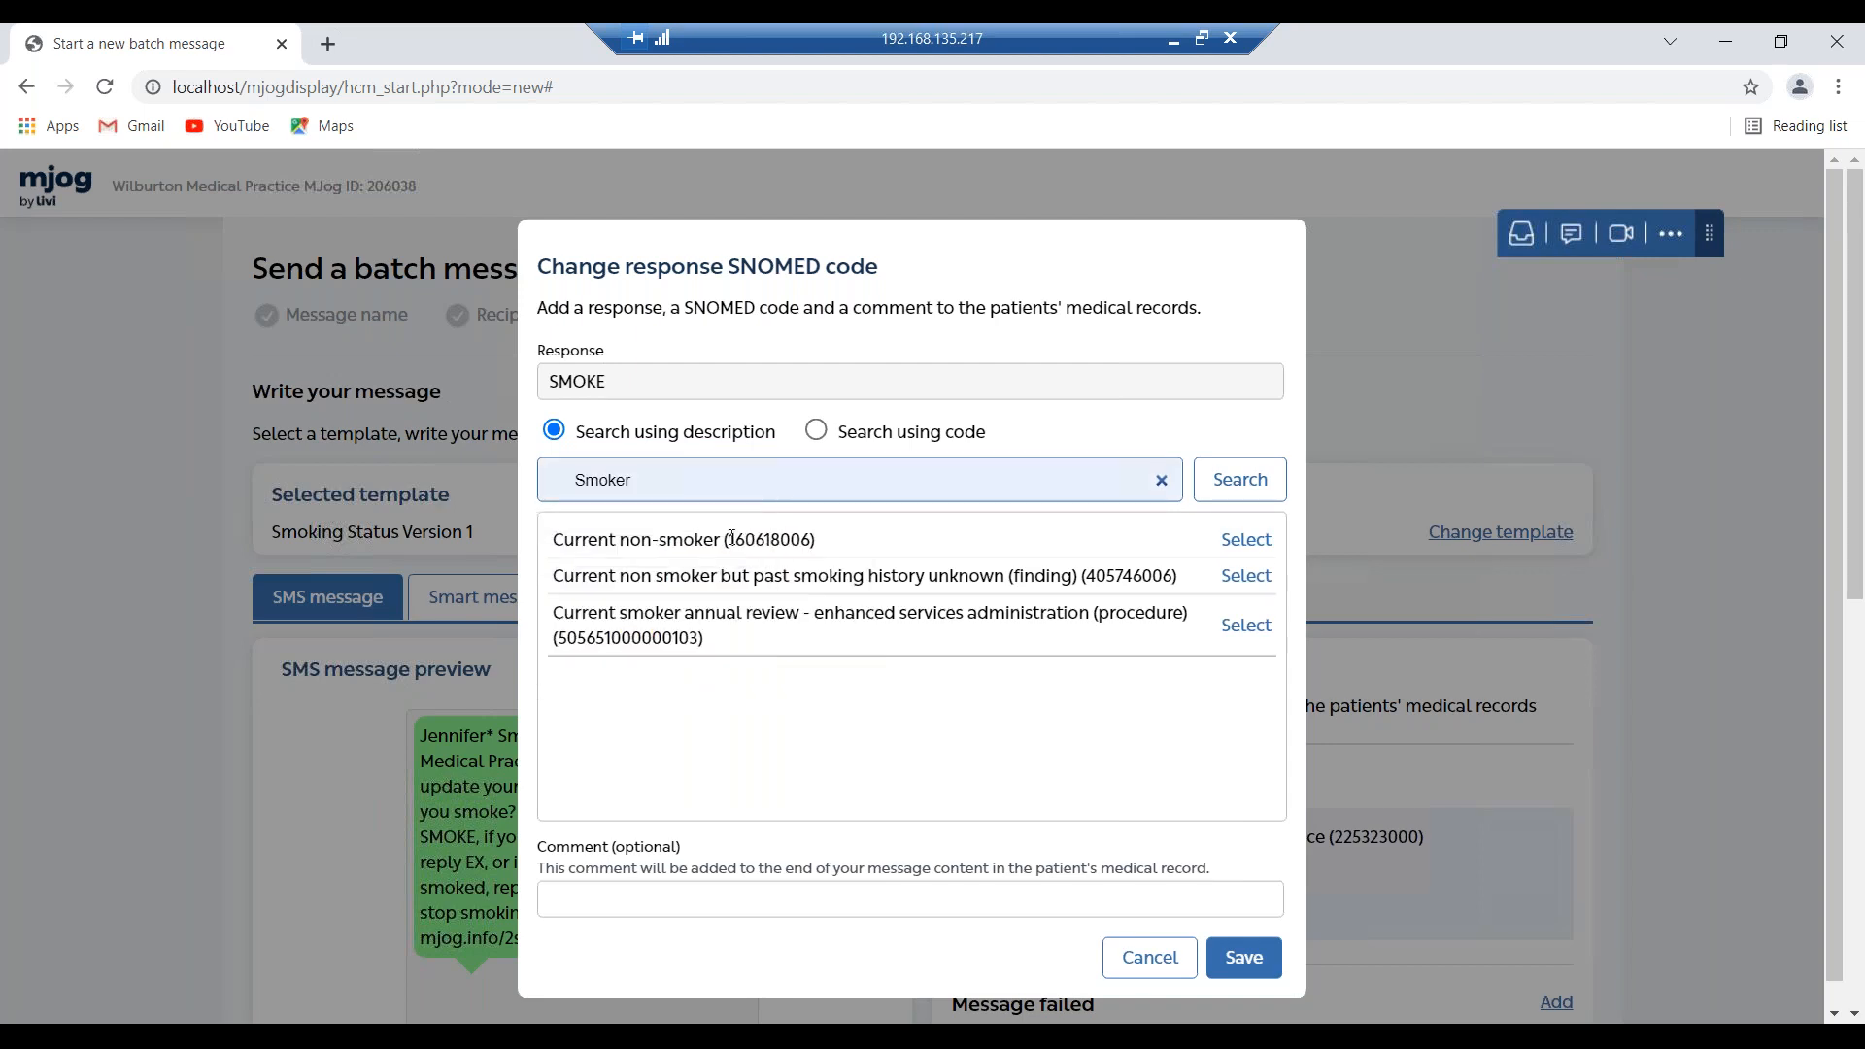
left_click(1259, 490)
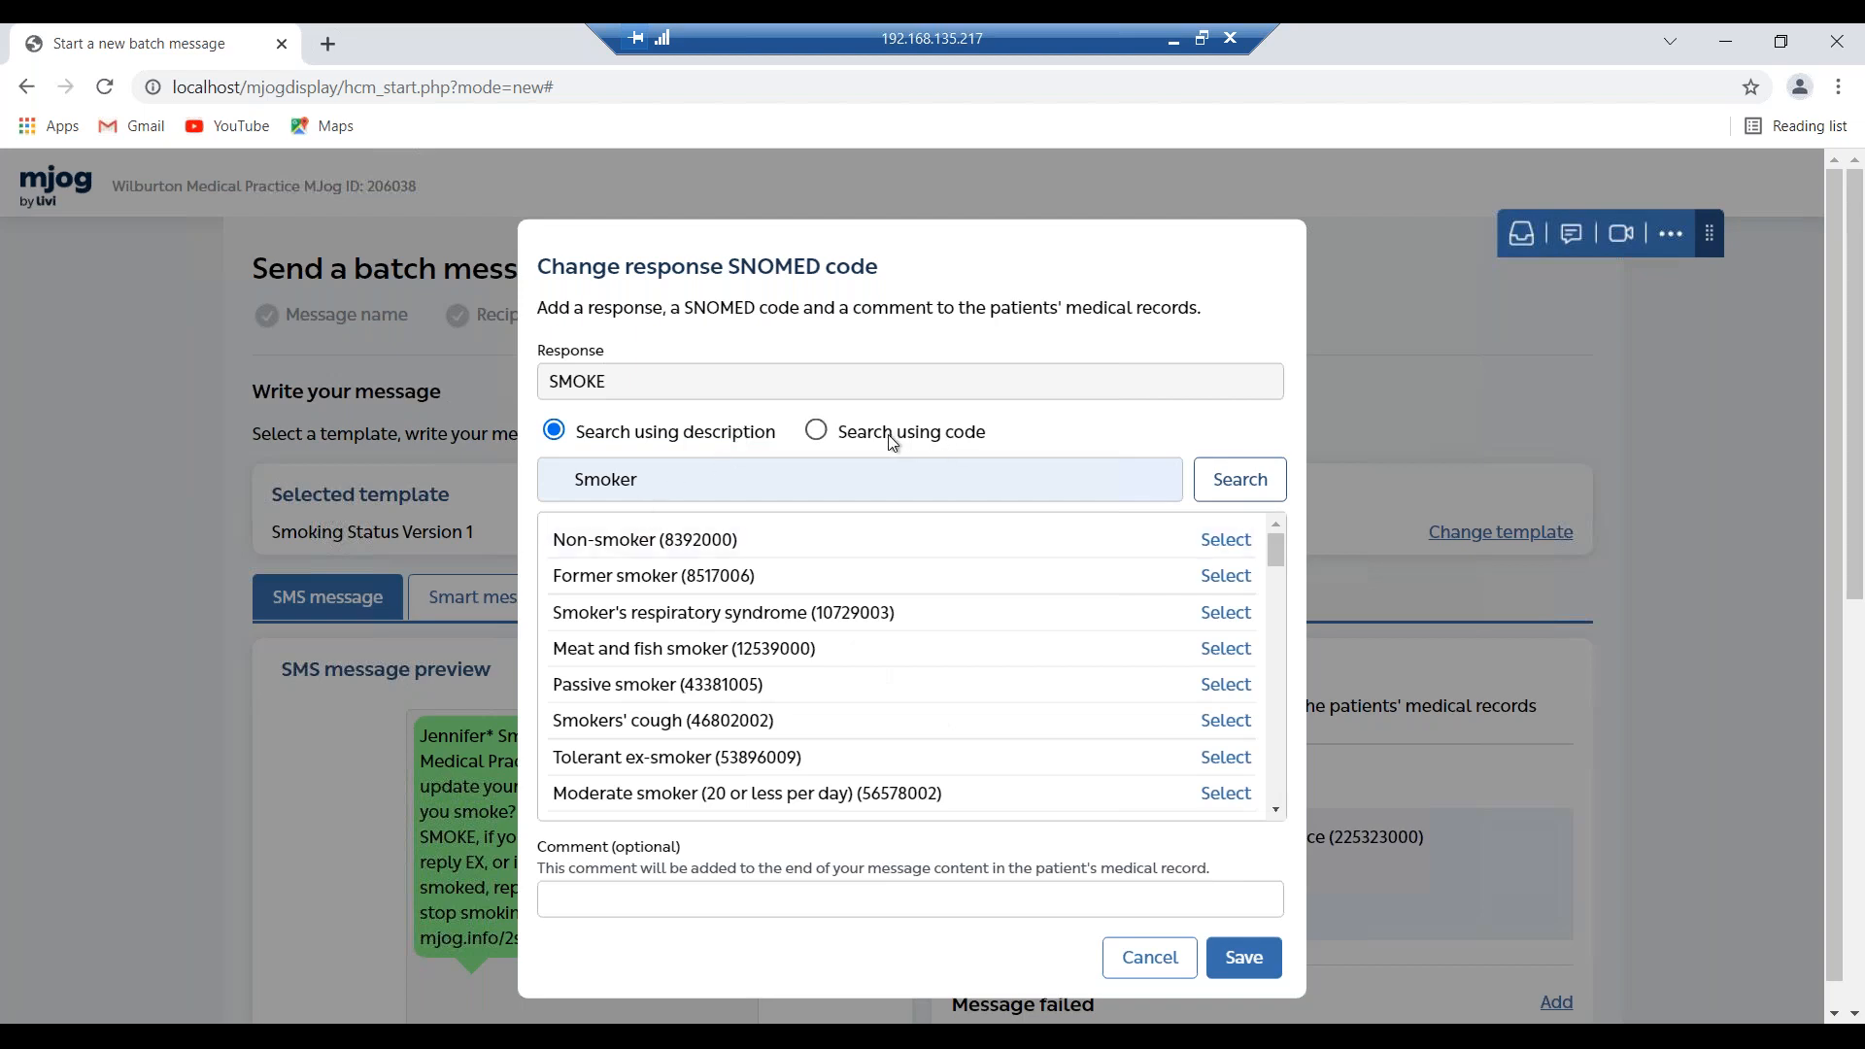
scroll(1000, 581, "down", 1)
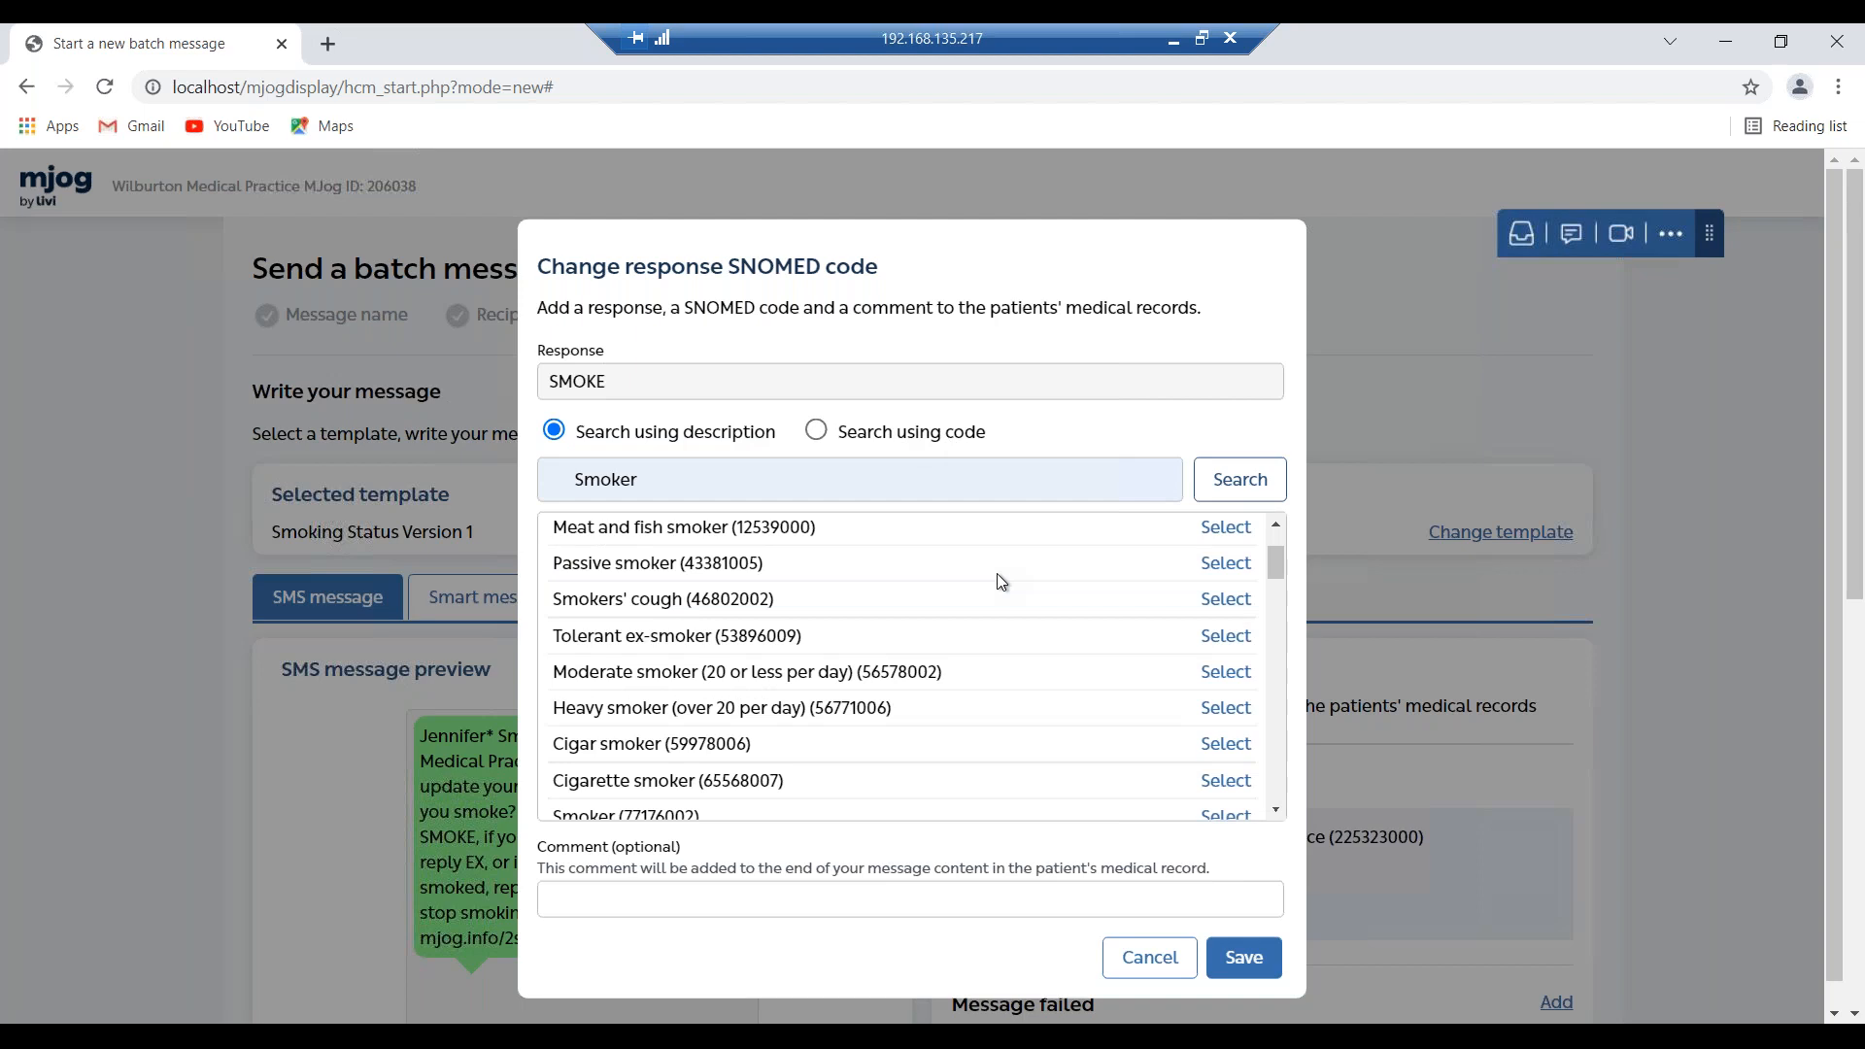
scroll(996, 573, "down", 1)
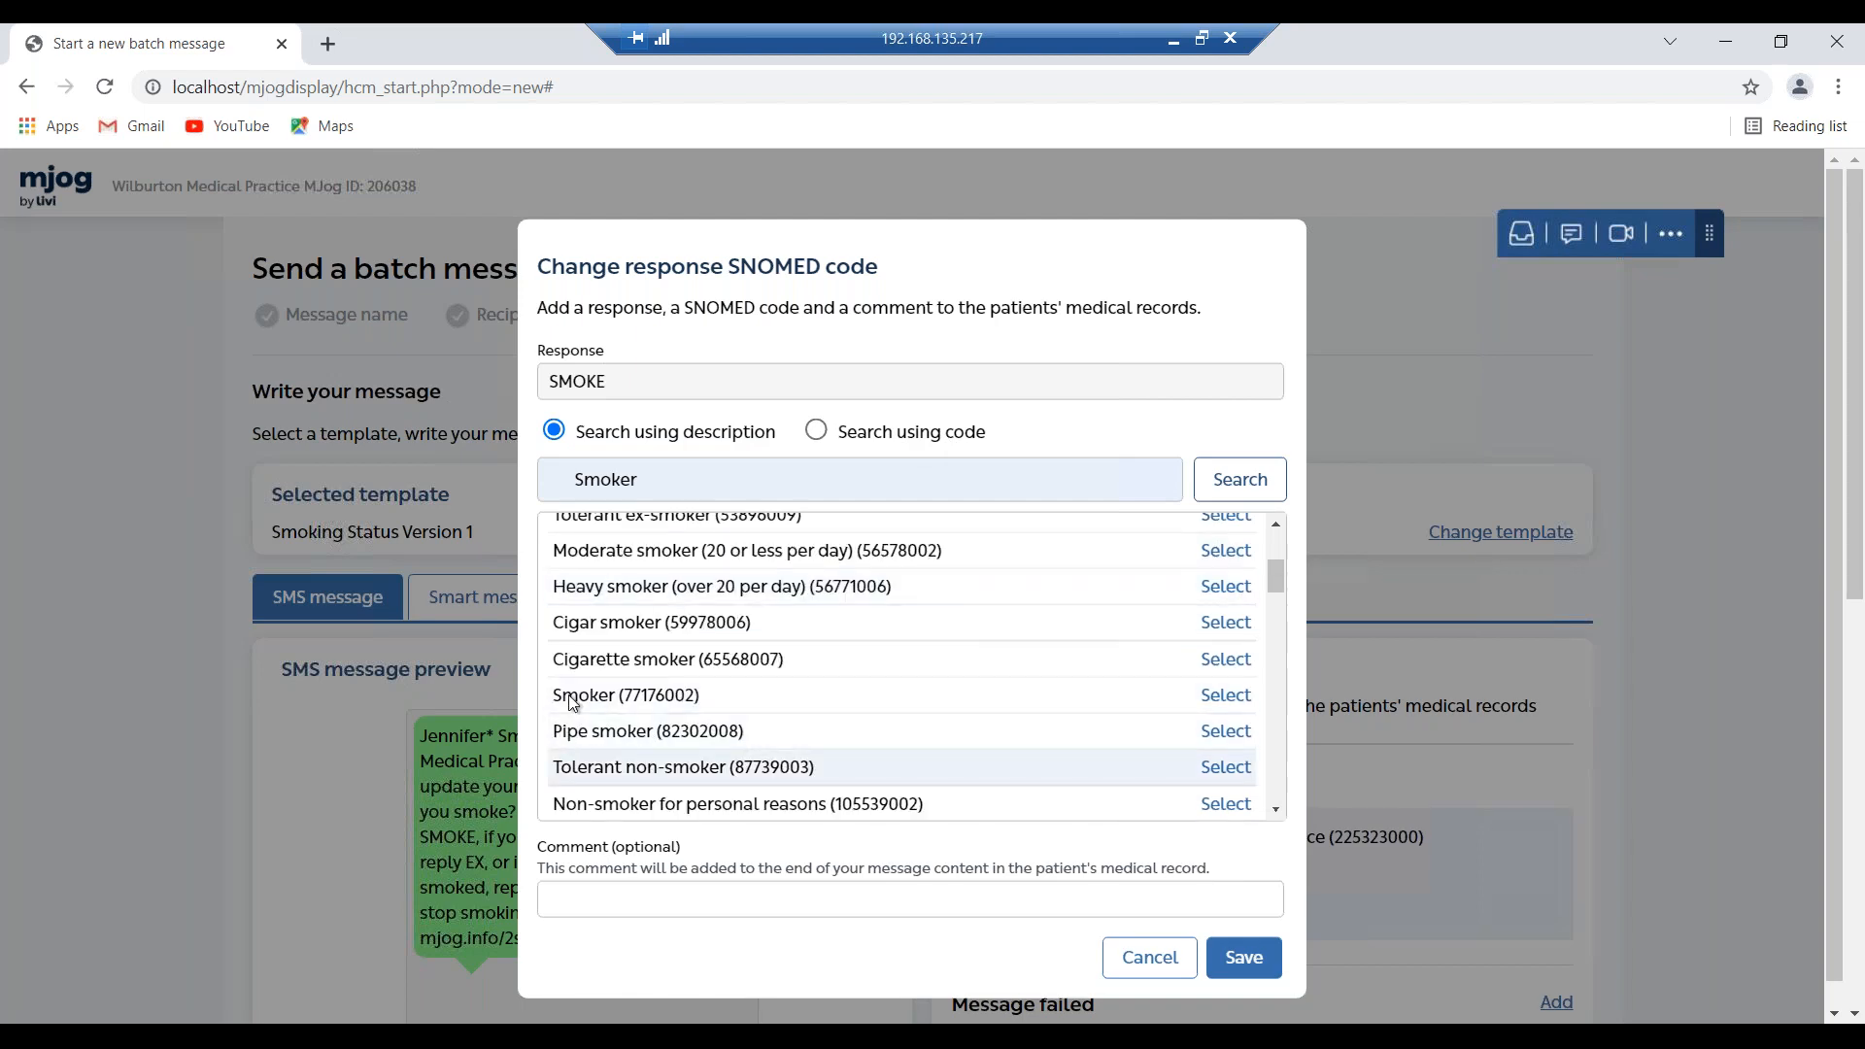
left_click(1209, 696)
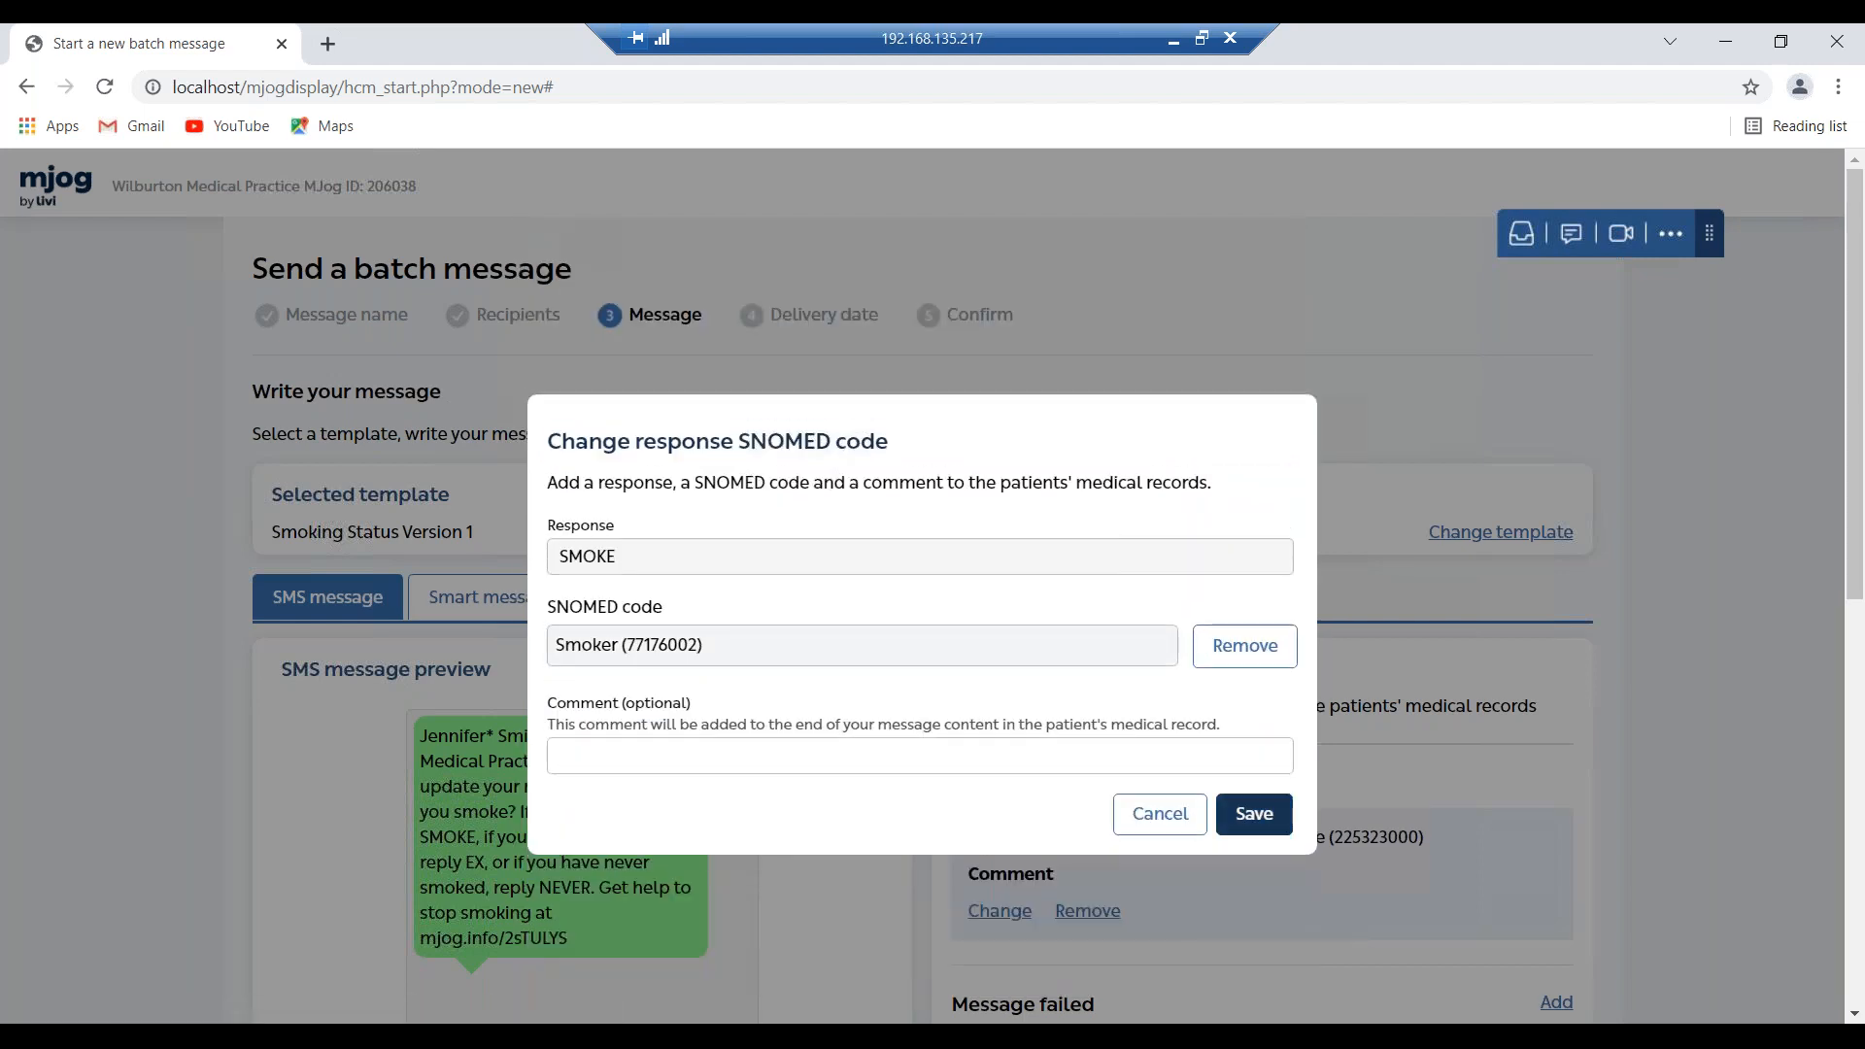
left_click(1251, 818)
scroll(1343, 626, "down", 5)
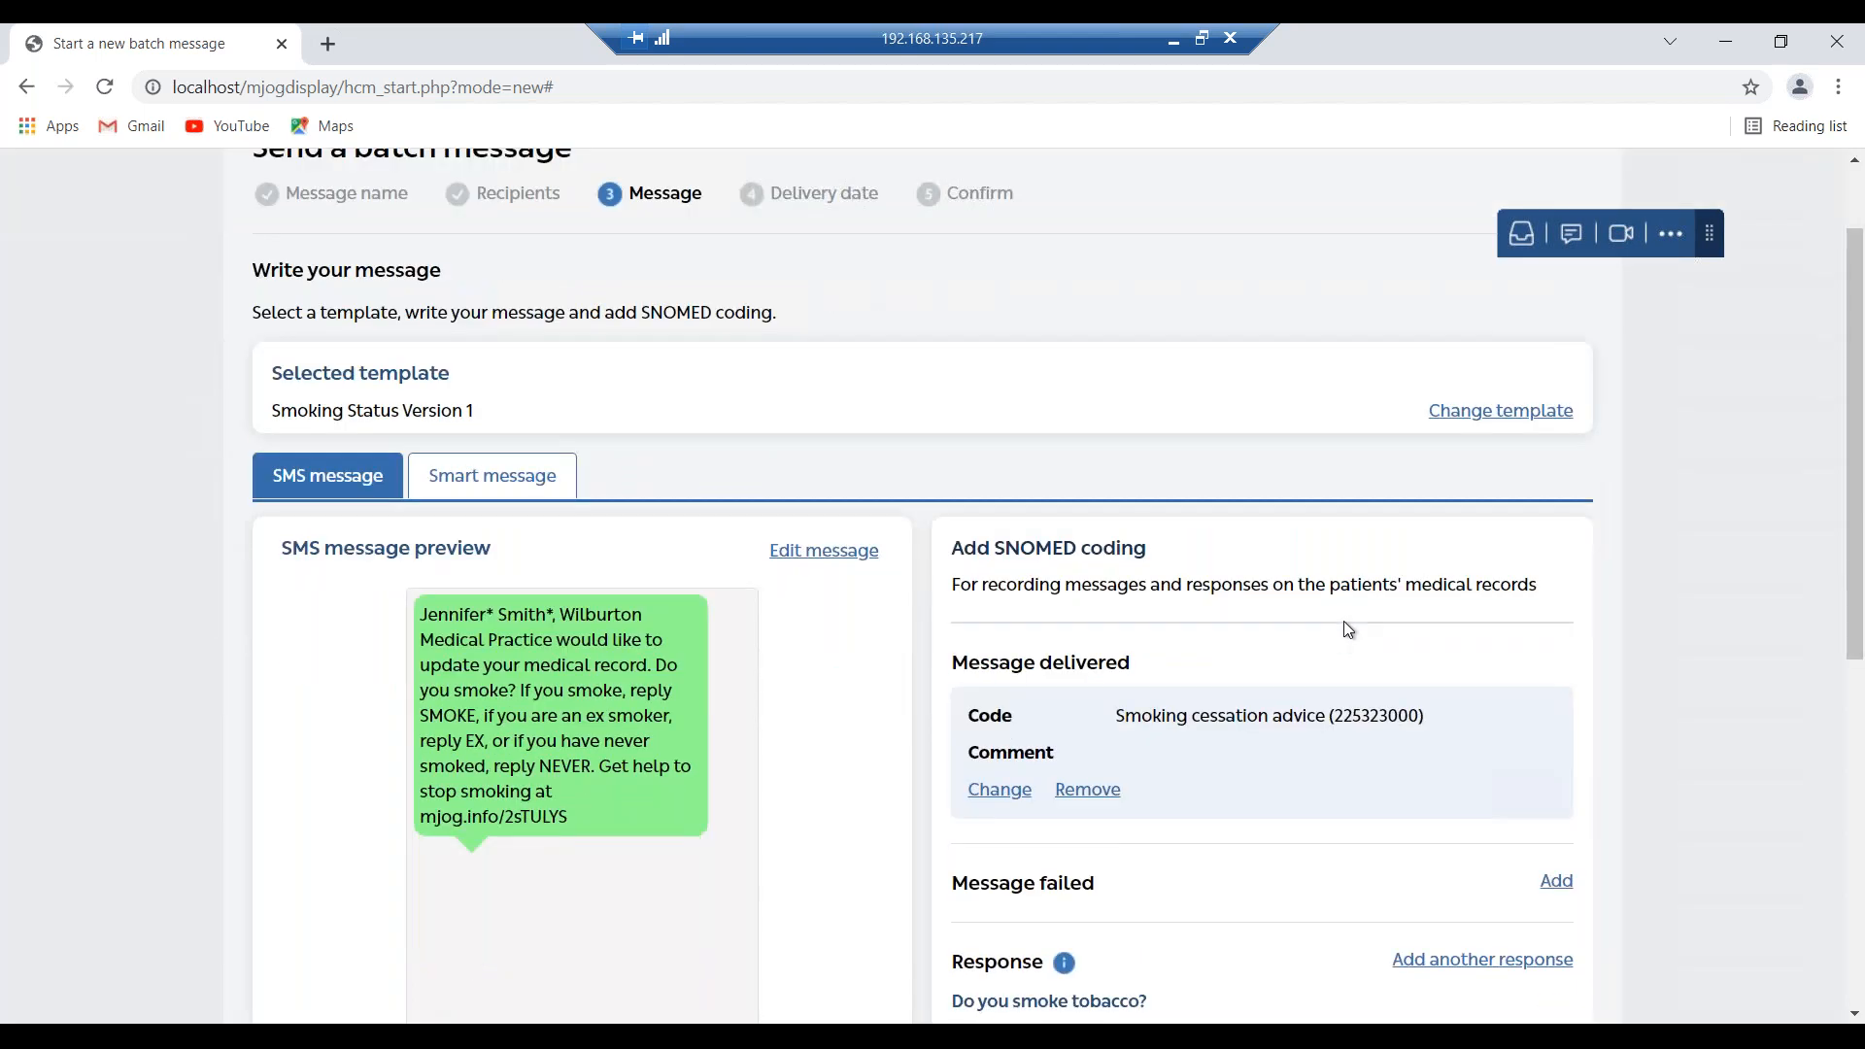
scroll(1401, 699, "down", 3)
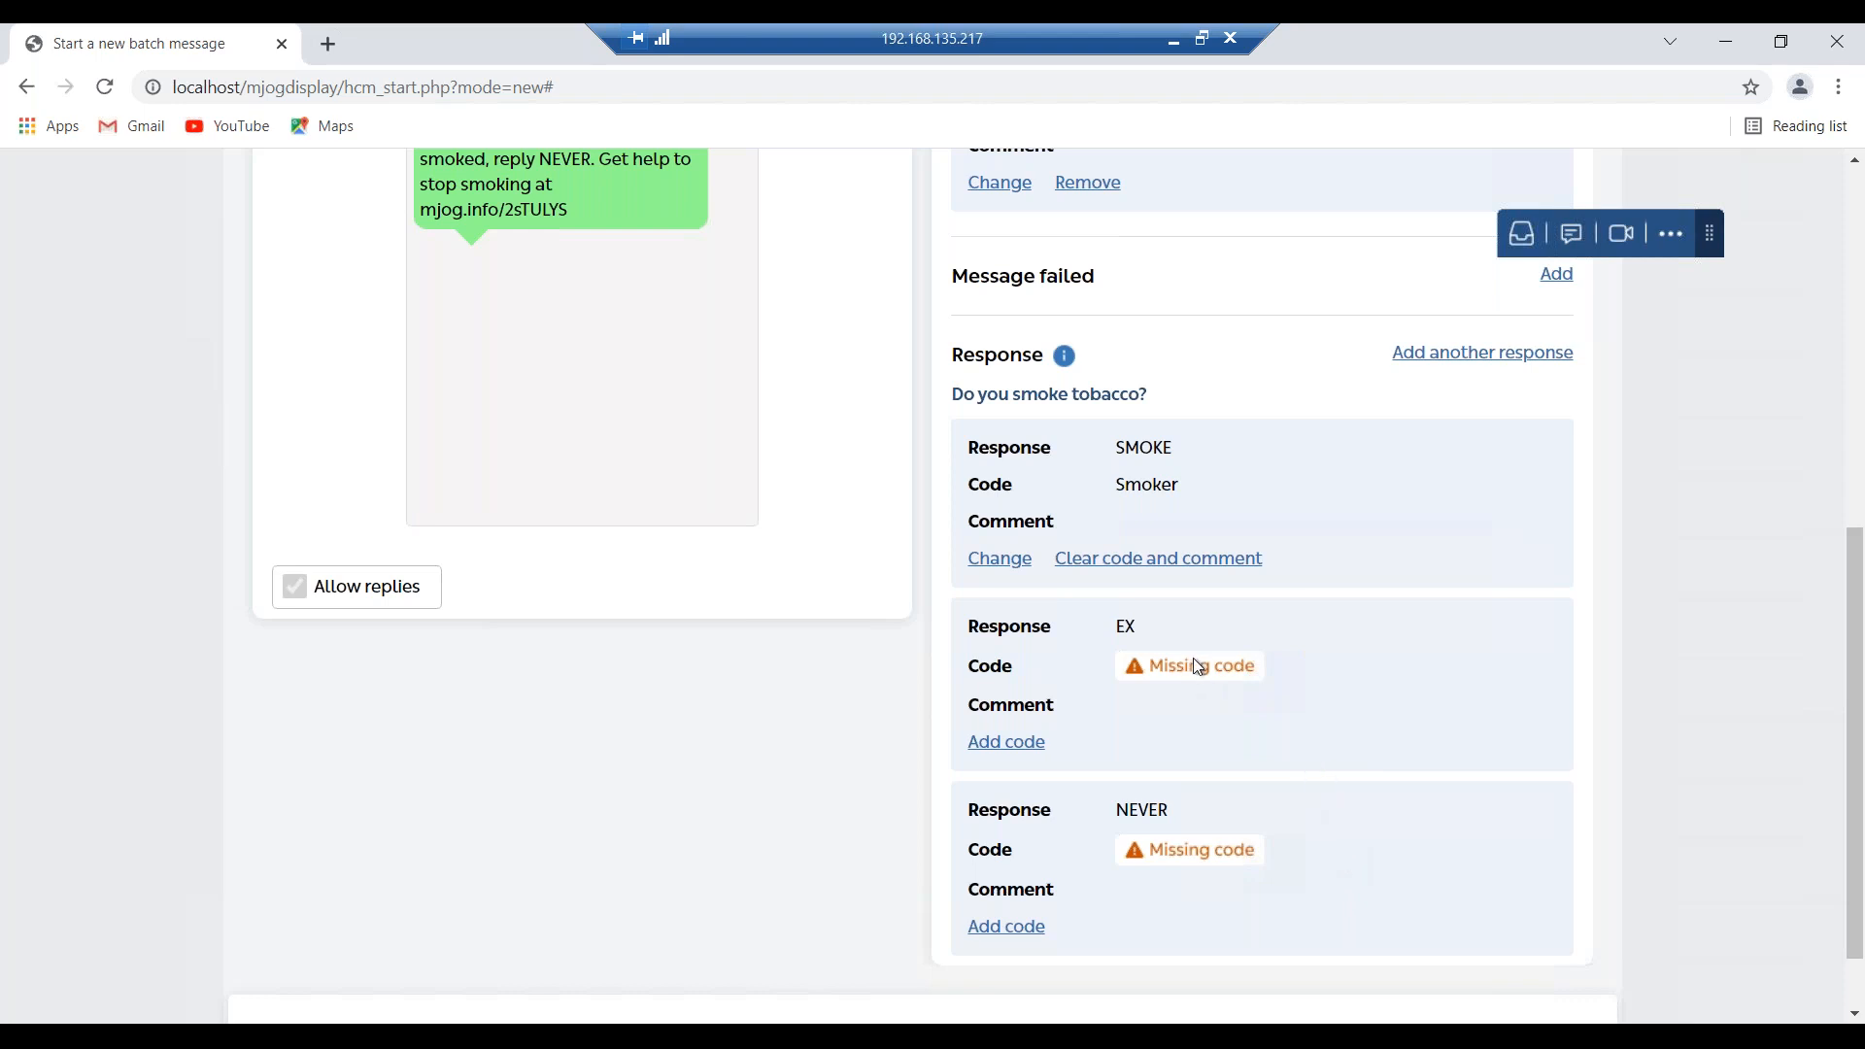
scroll(1195, 657, "up", 4)
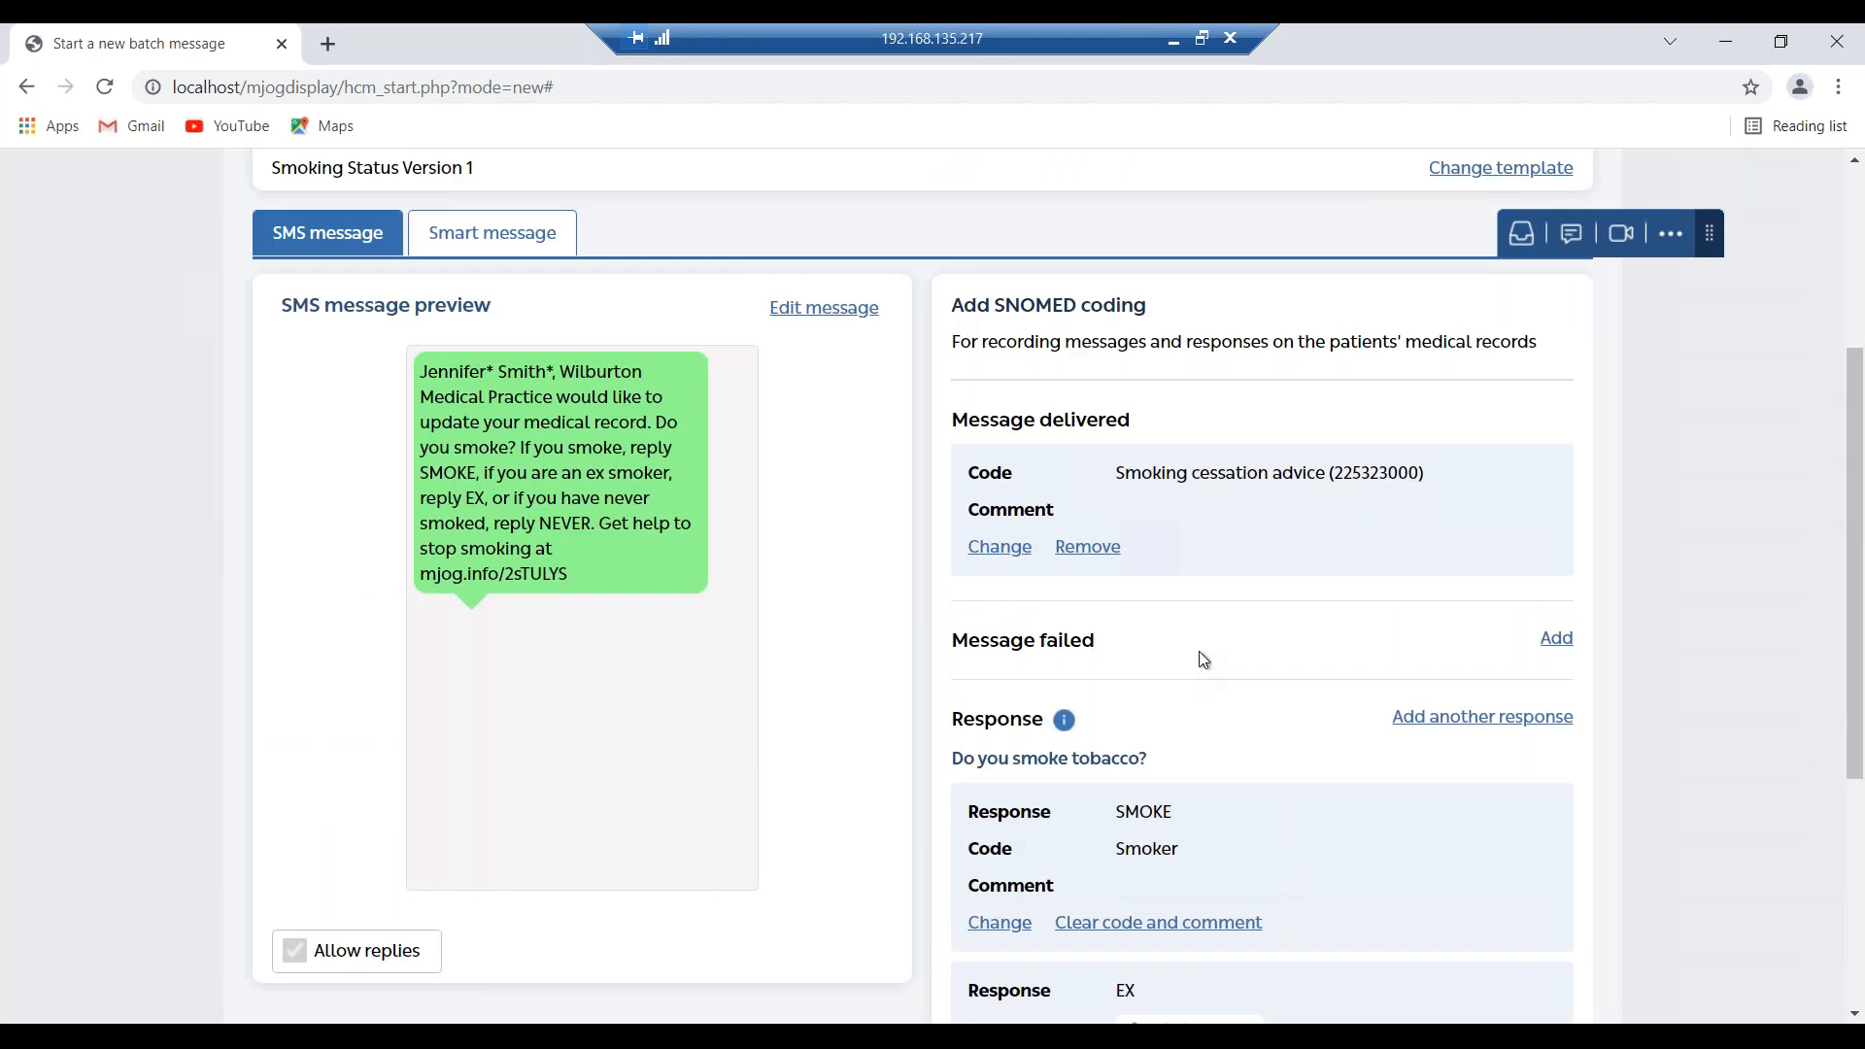
scroll(1198, 651, "up", 1)
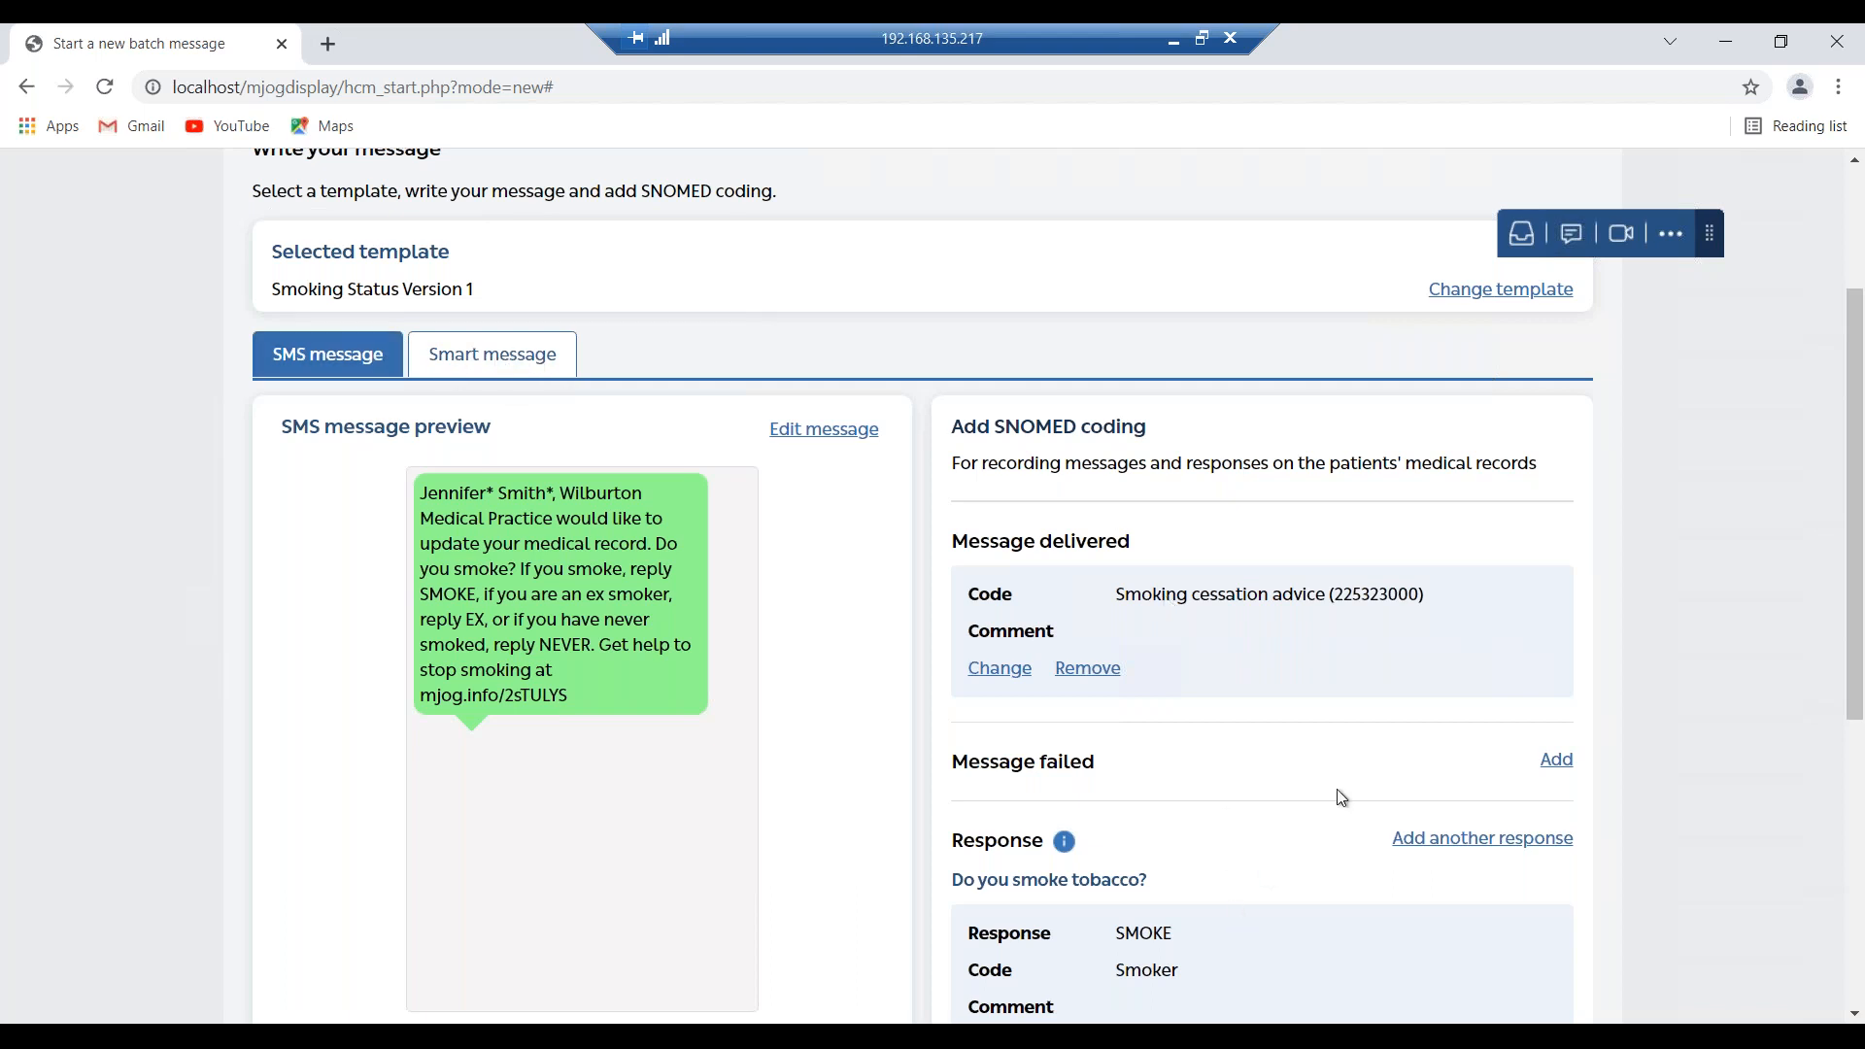
scroll(1349, 774, "down", 1)
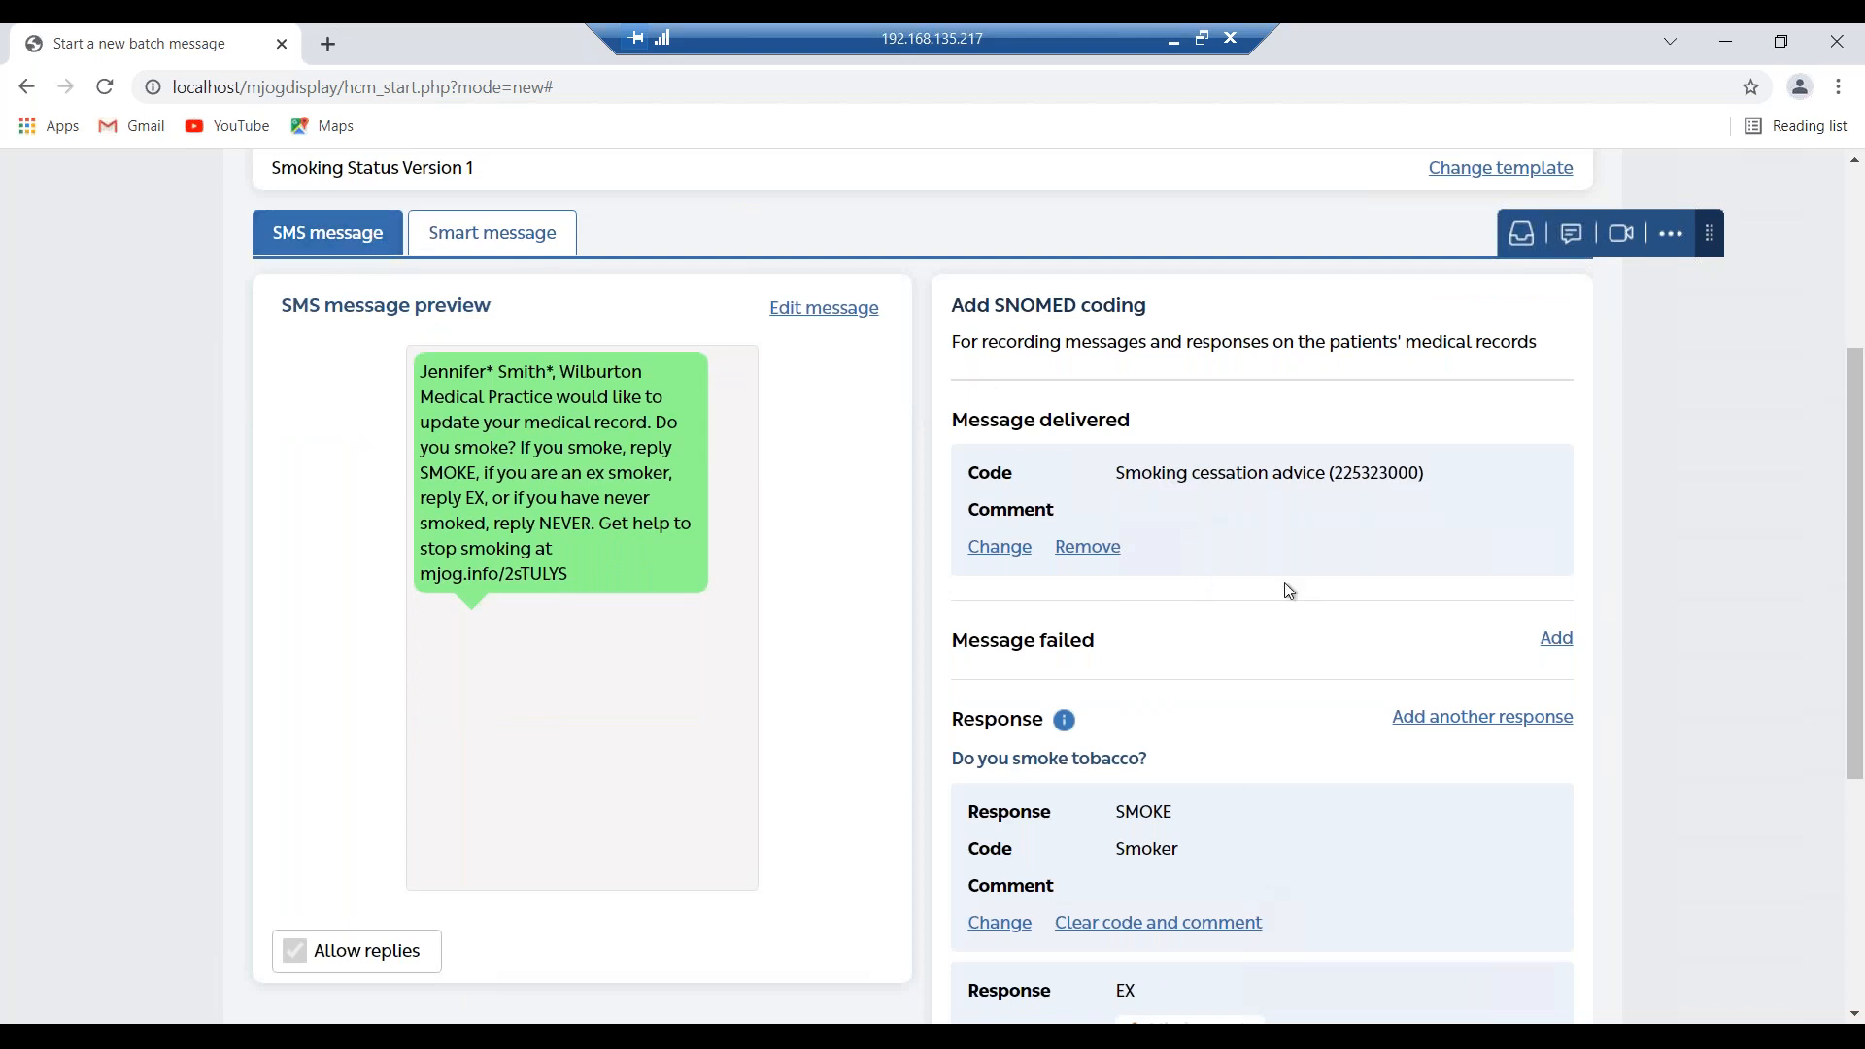
scroll(1331, 806, "down", 3)
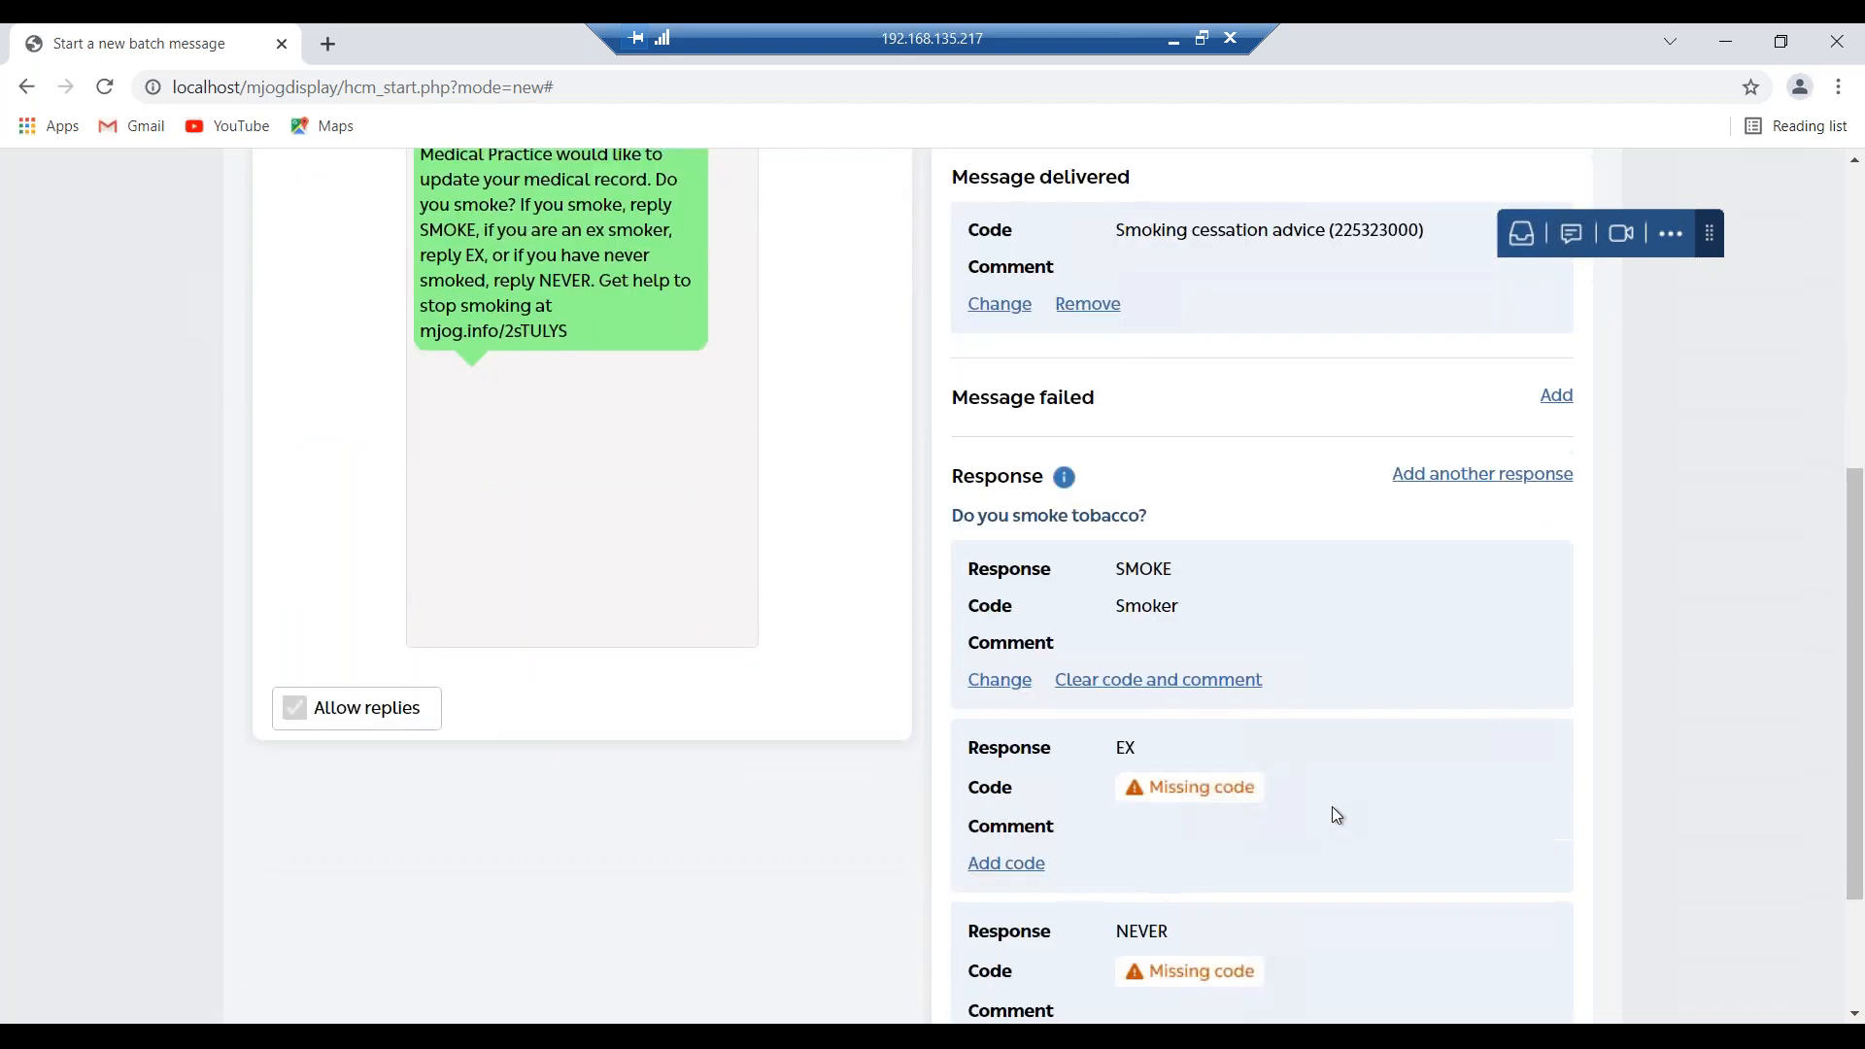
scroll(1332, 806, "up", 2)
scroll(1333, 814, "up", 3)
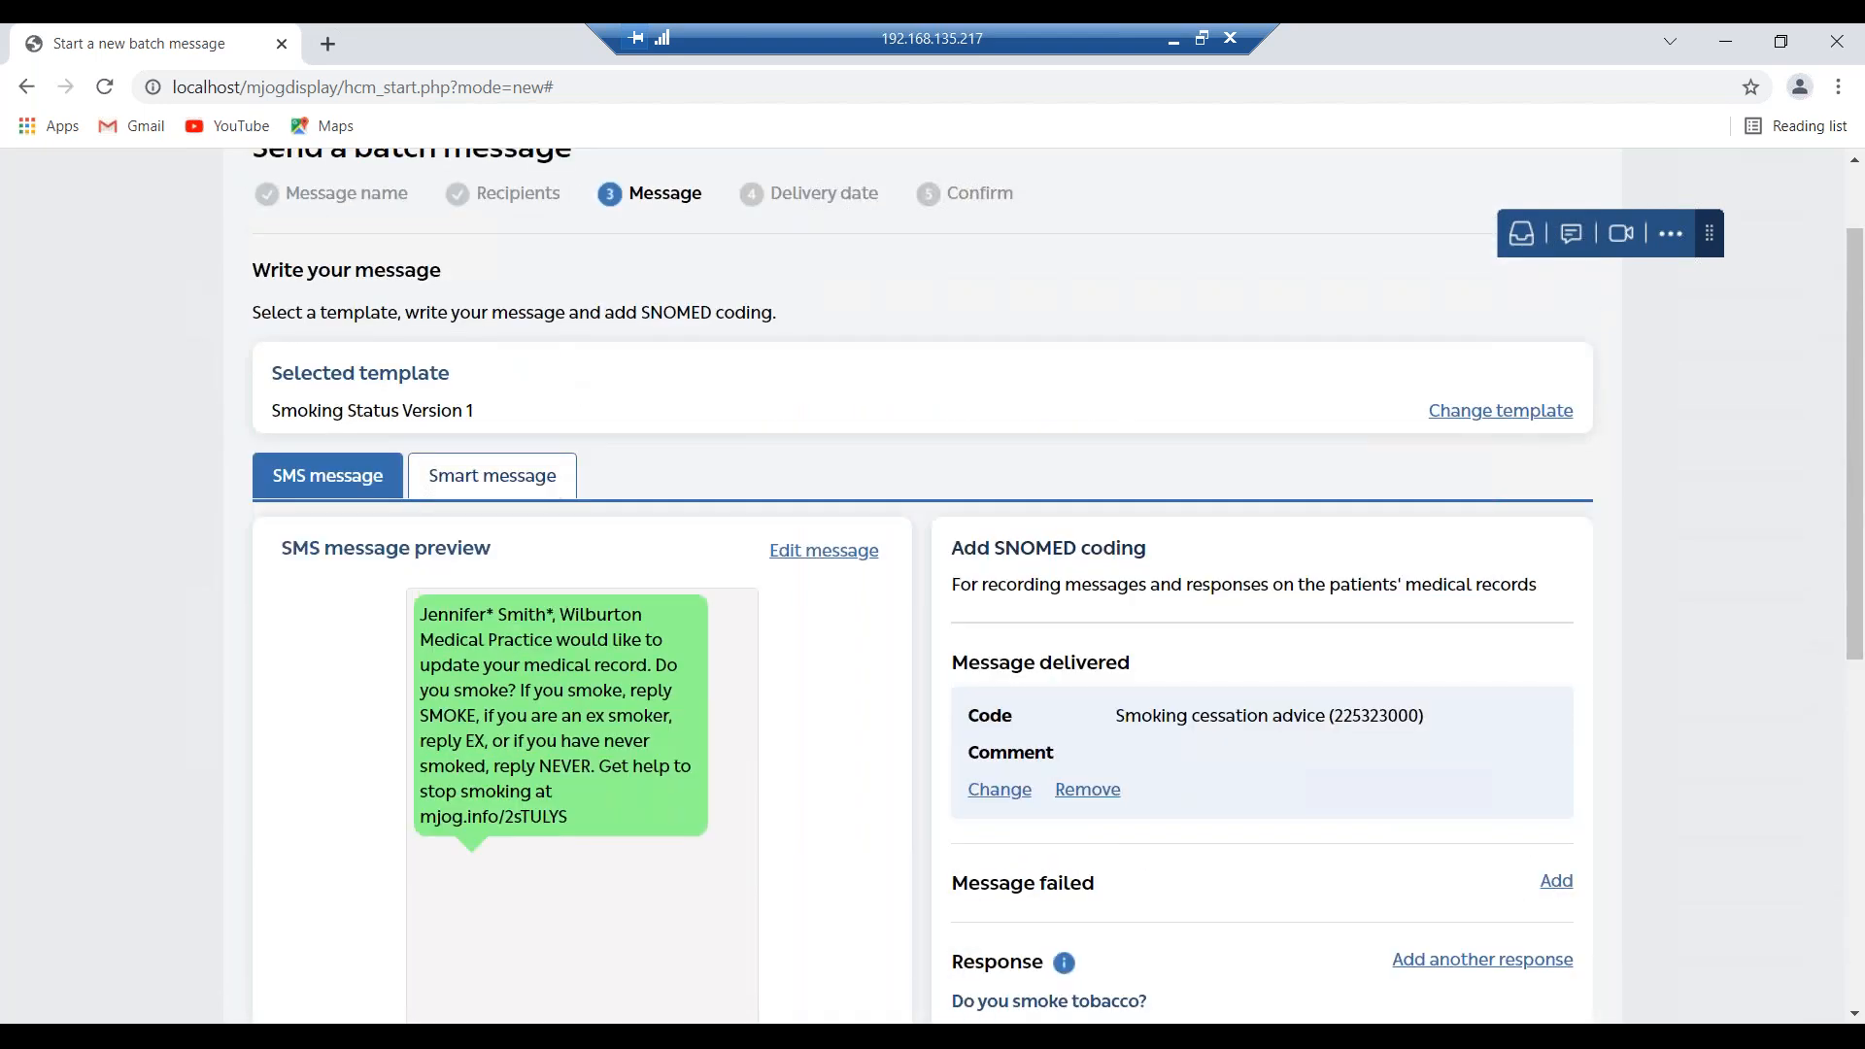
On the Smart message version, search 'cessation' codes for message delivered.
left_click(552, 486)
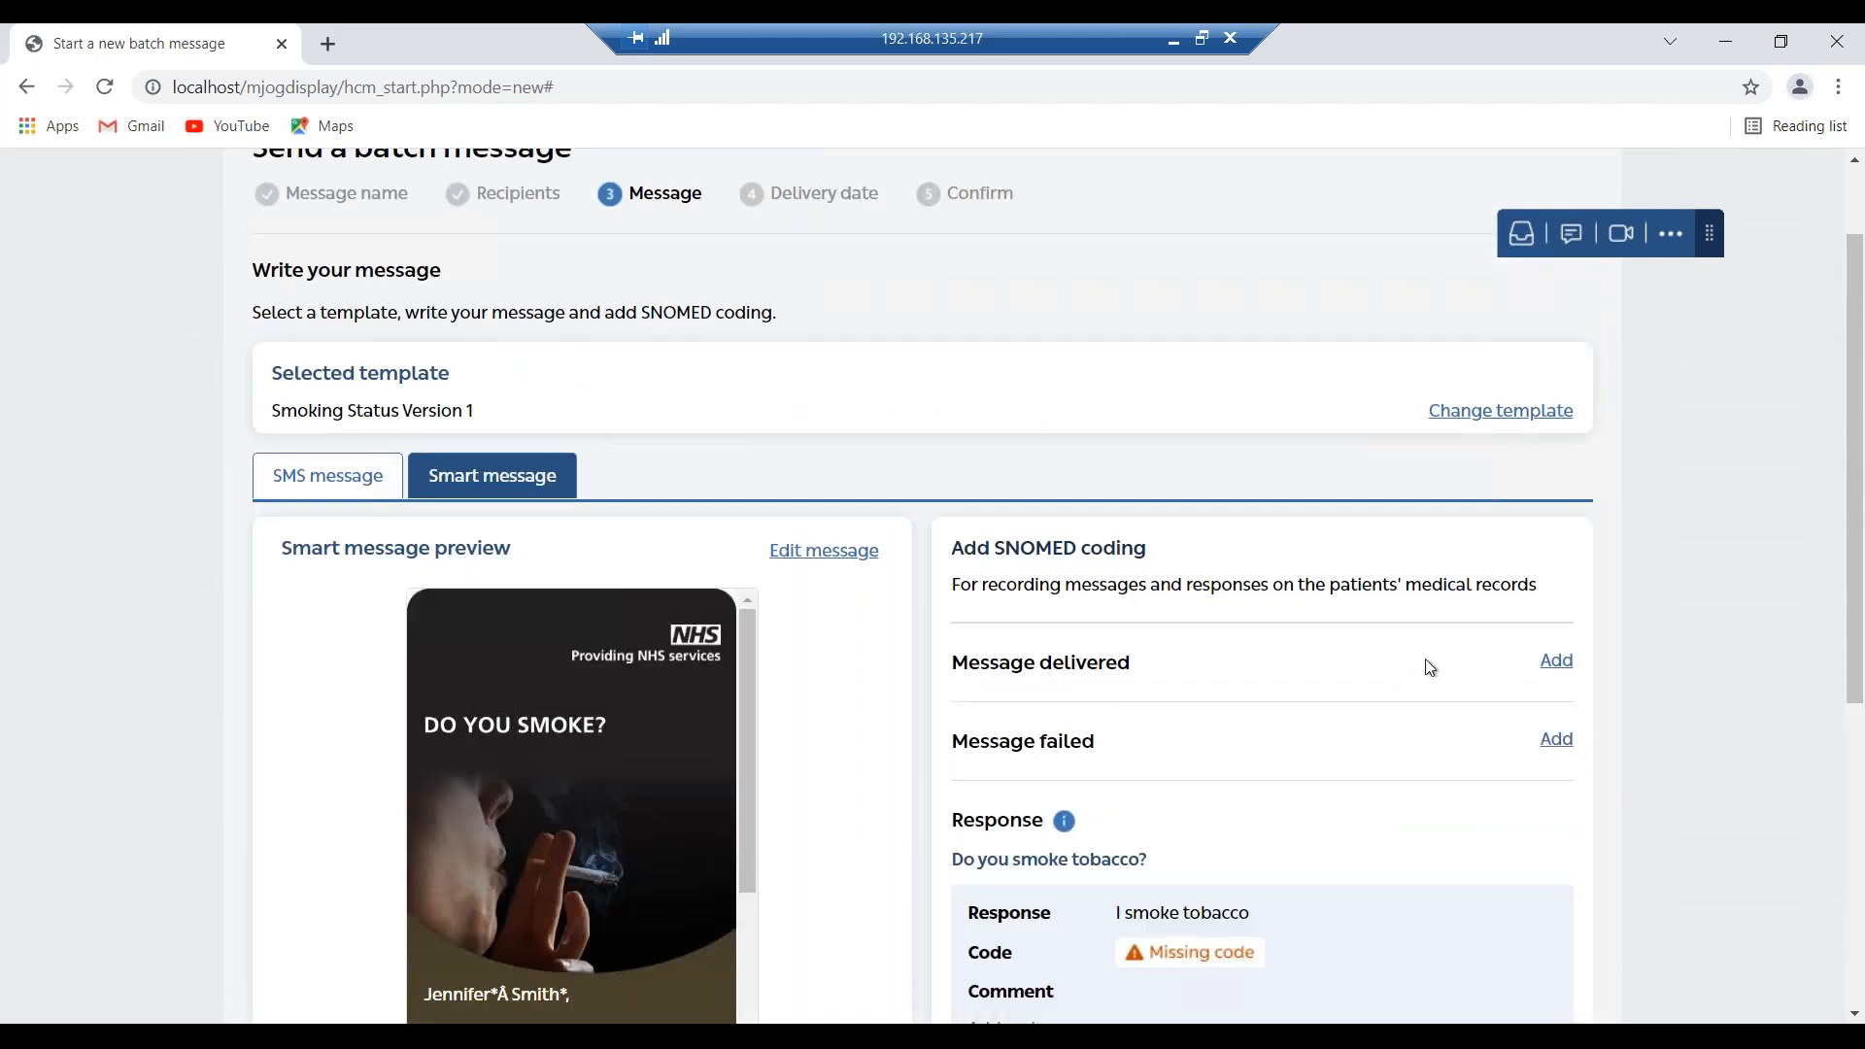
left_click(1553, 662)
type("cessat")
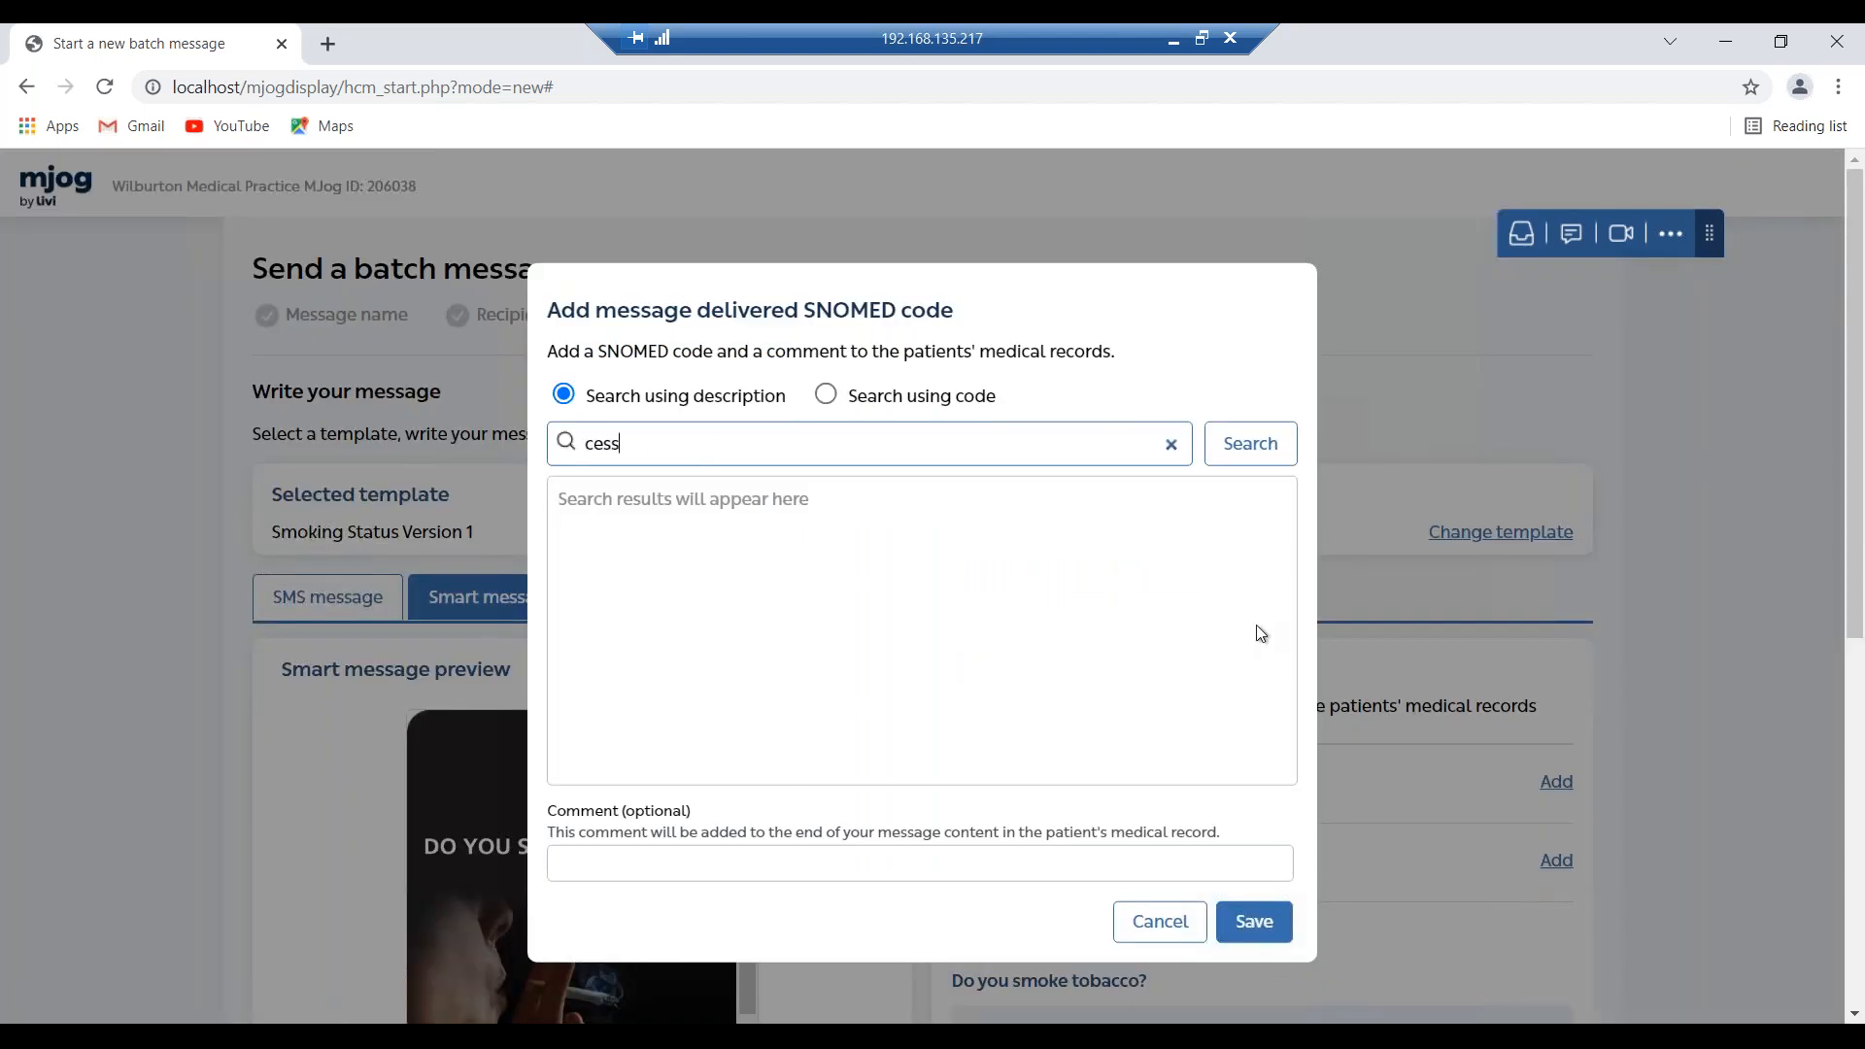
type("ion")
left_click(1252, 449)
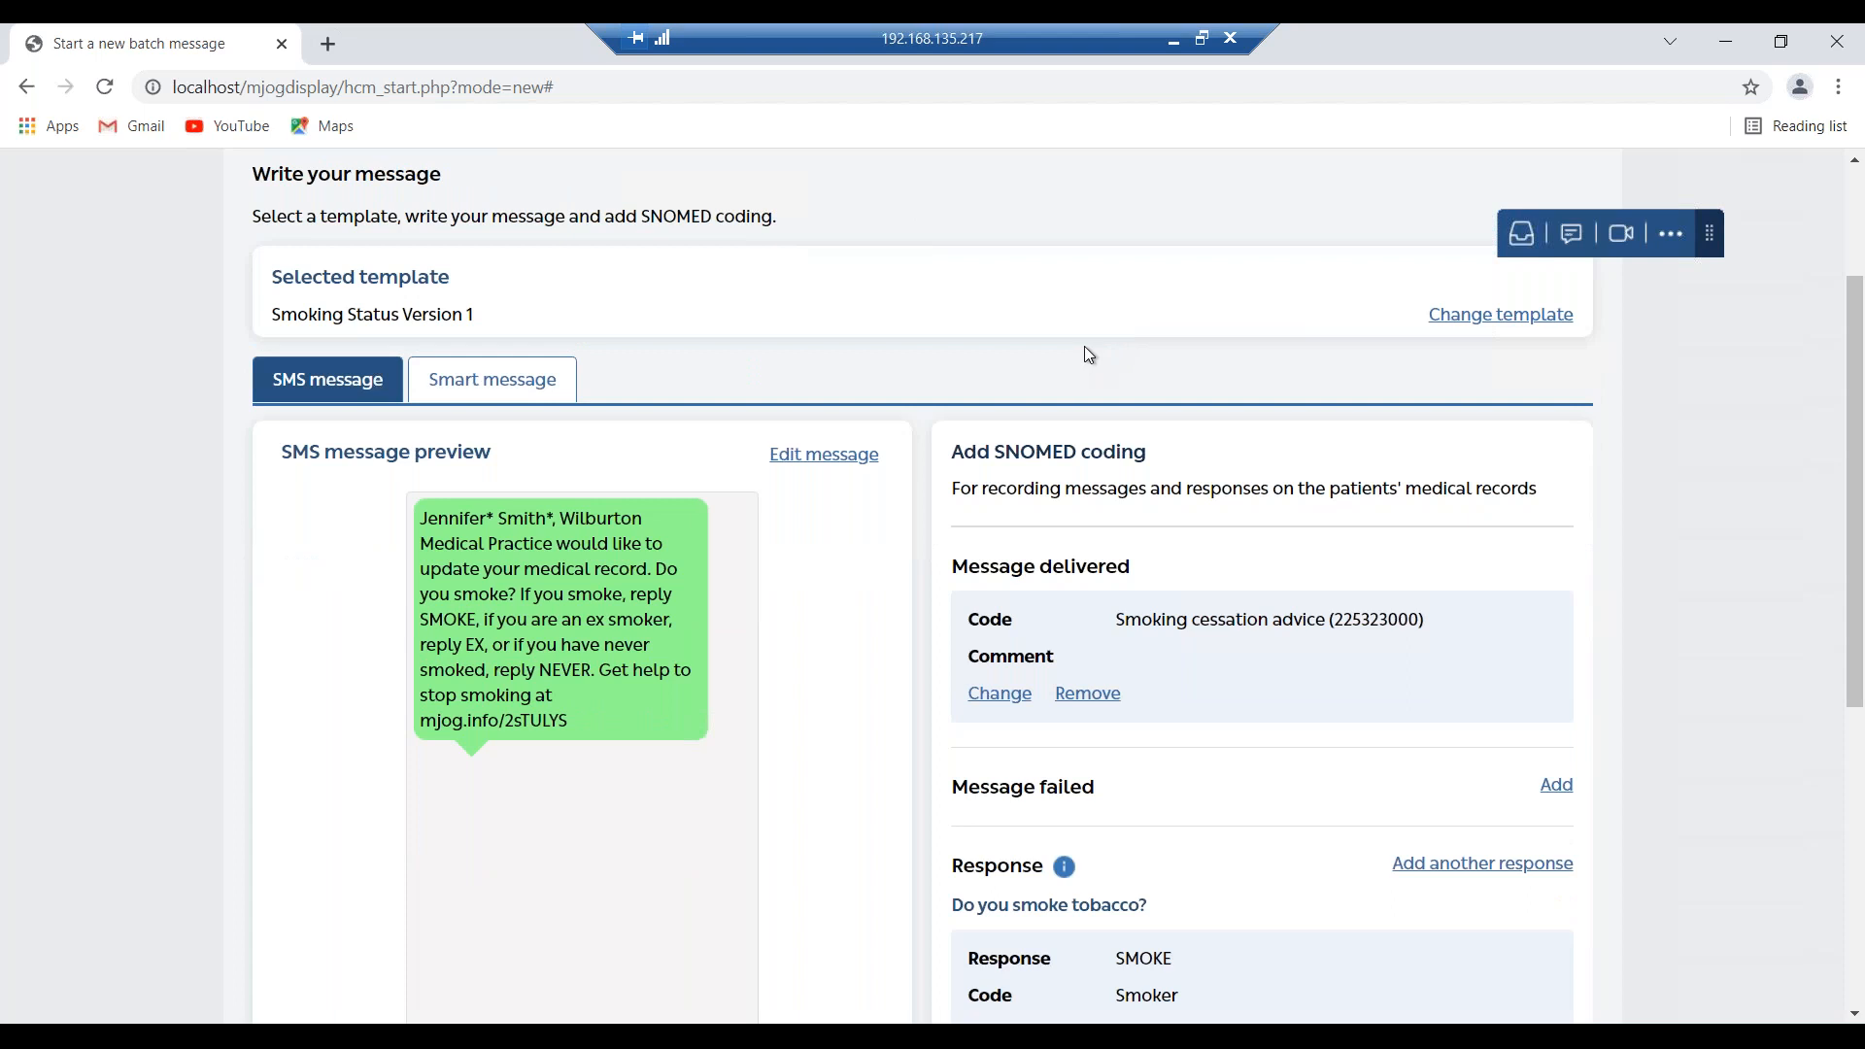
scroll(1084, 348, "down", 1)
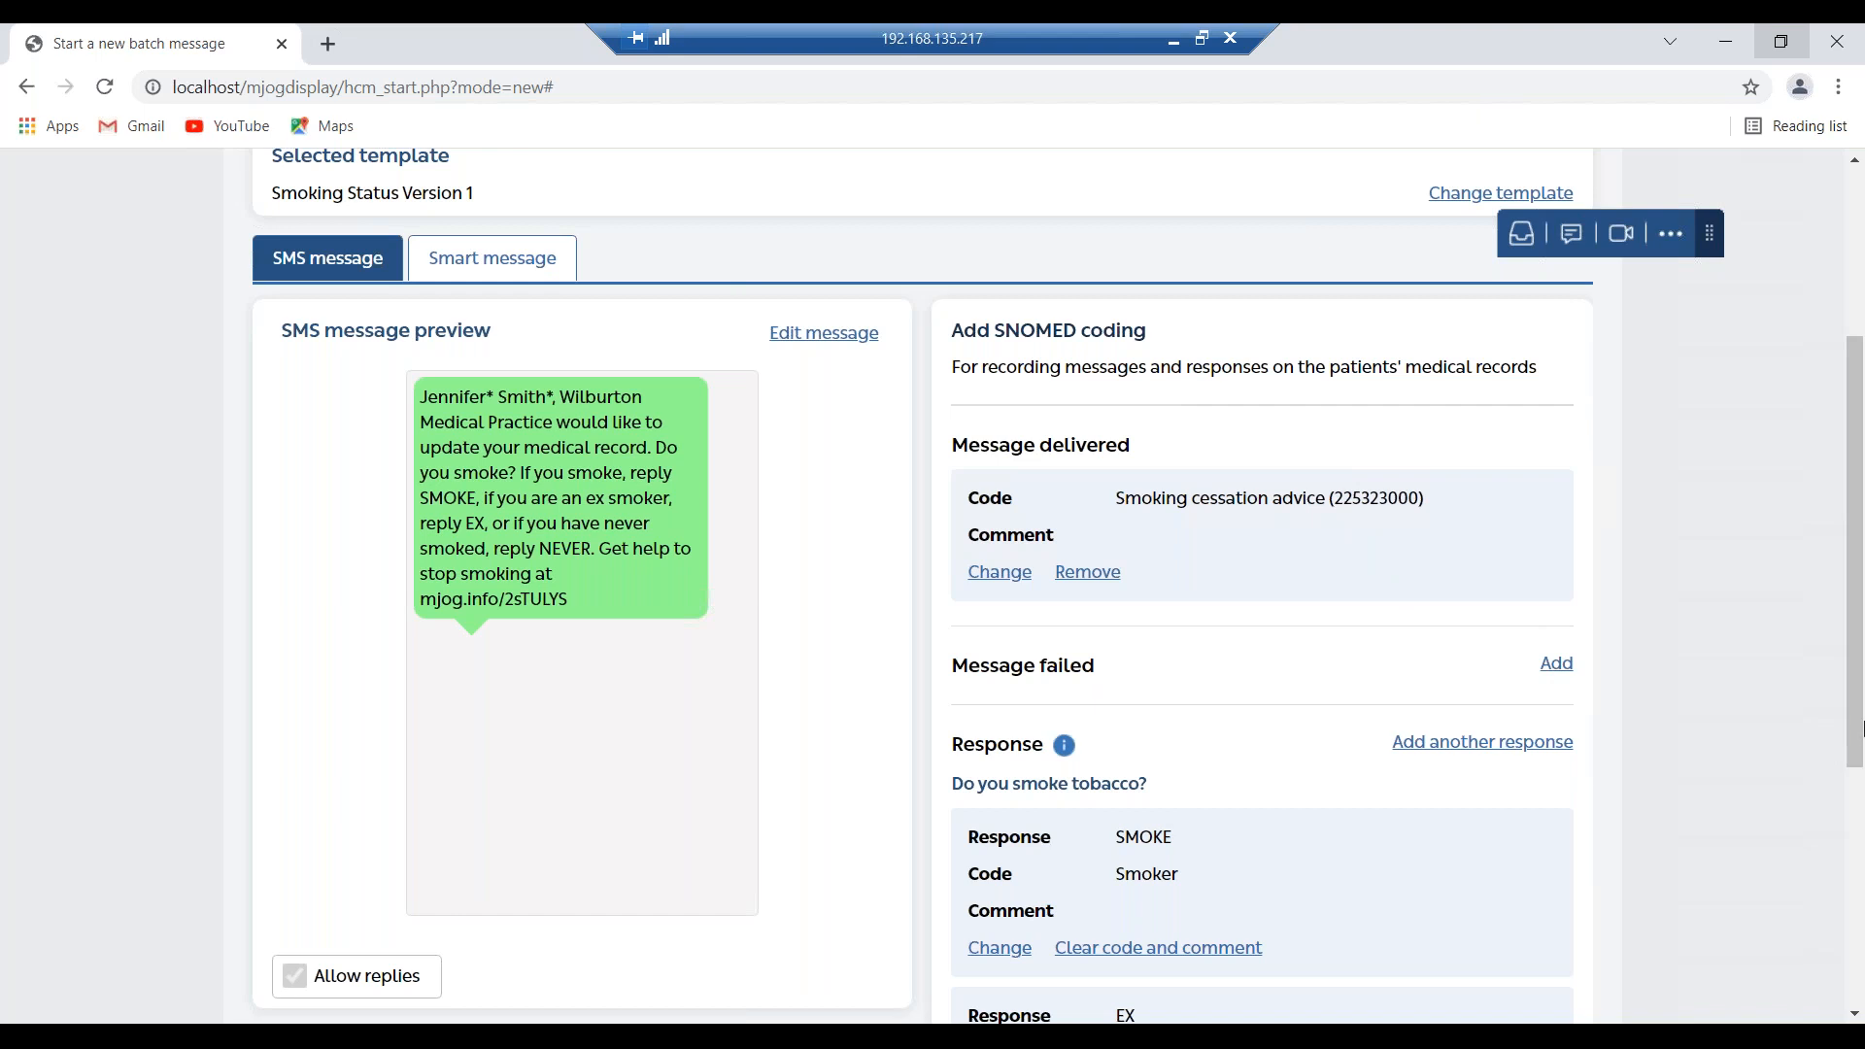
scroll(1860, 908, "down", 5)
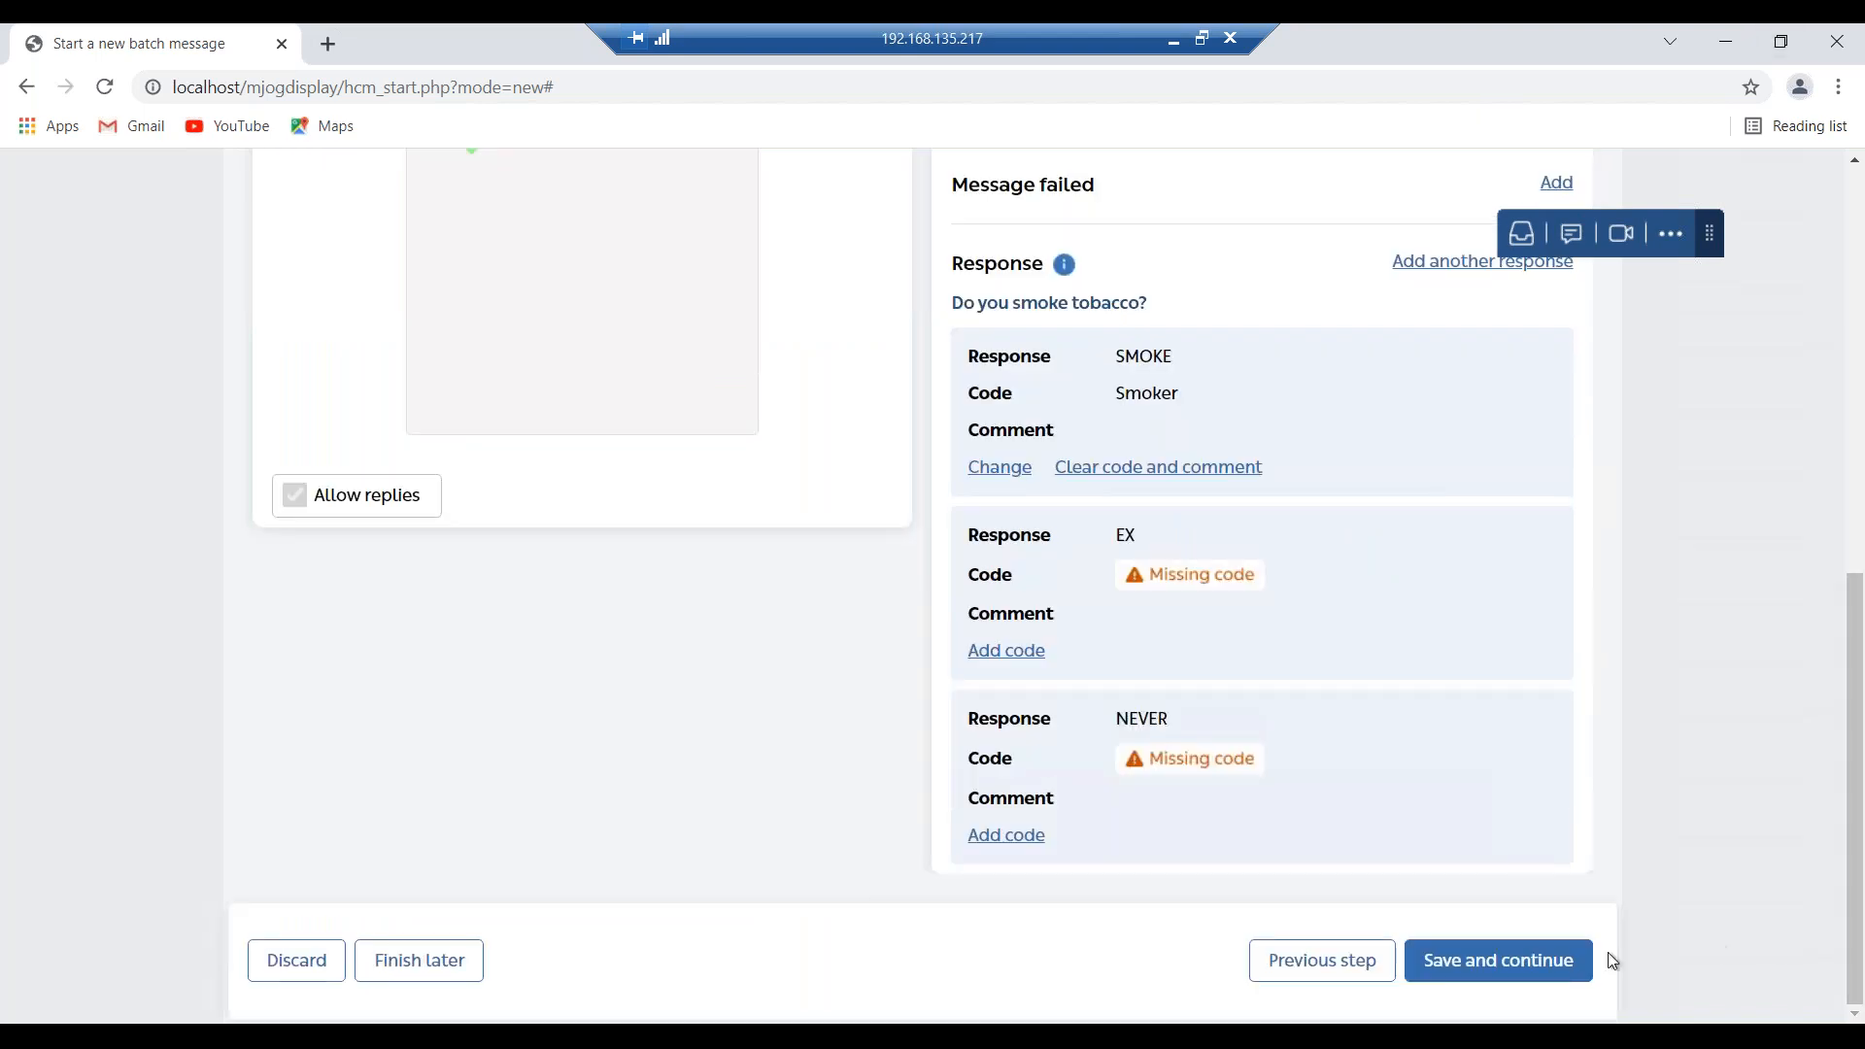
Save the message step, skipping SNOMED codes for the remaining responses.
left_click(1515, 981)
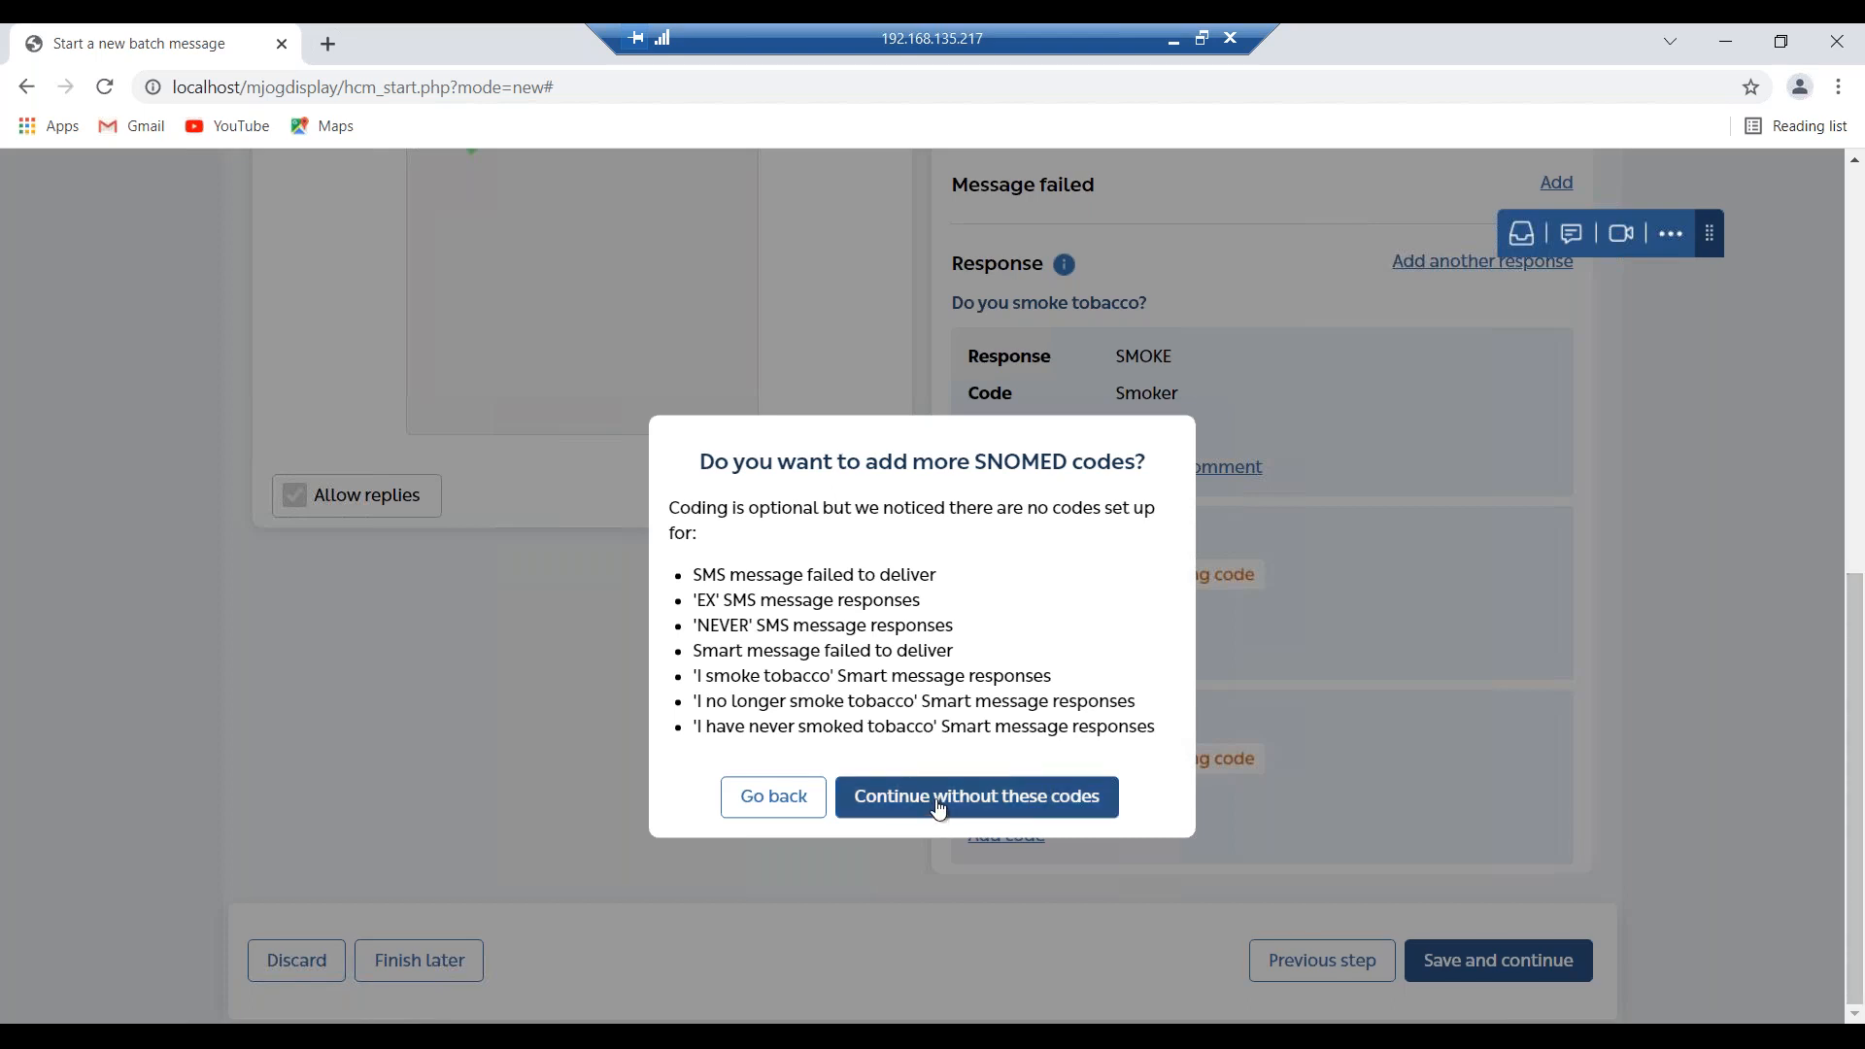
left_click(972, 791)
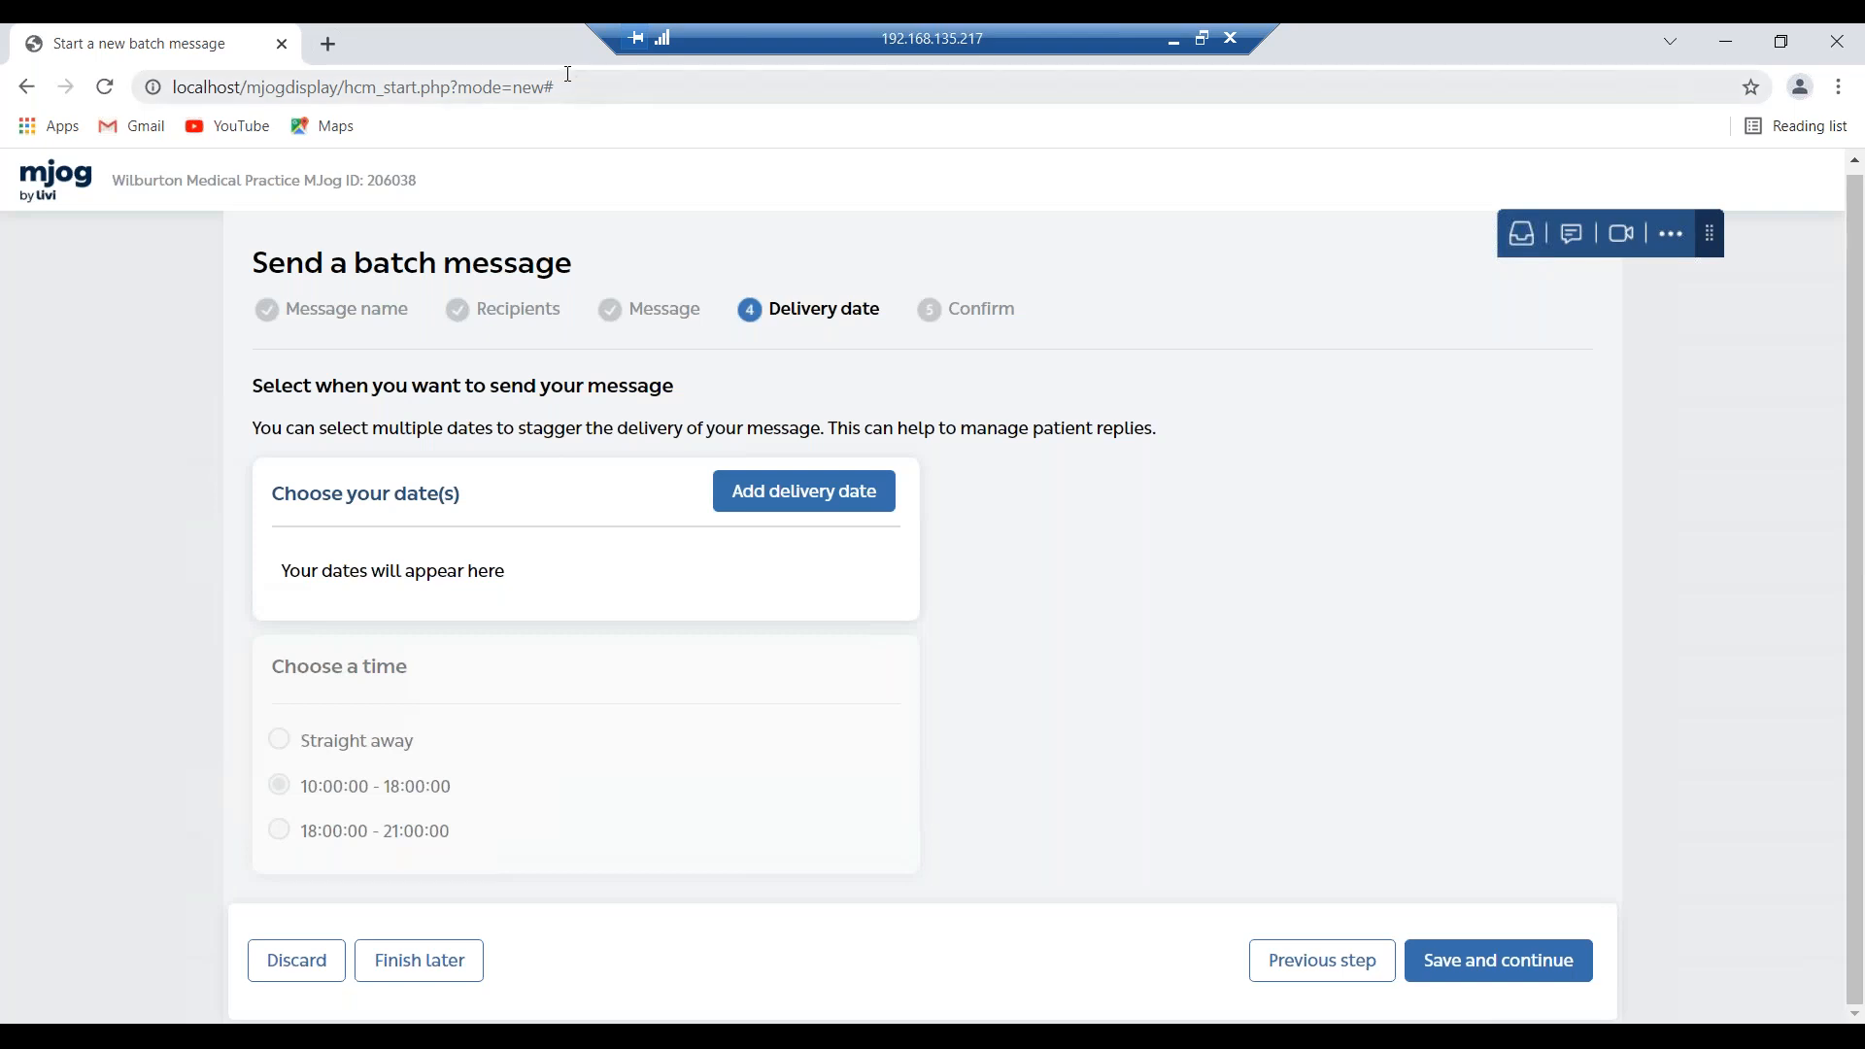
Set delivery to 10 November 2021, 10:00–18:00, and continue to the Confirm step.
left_click(826, 500)
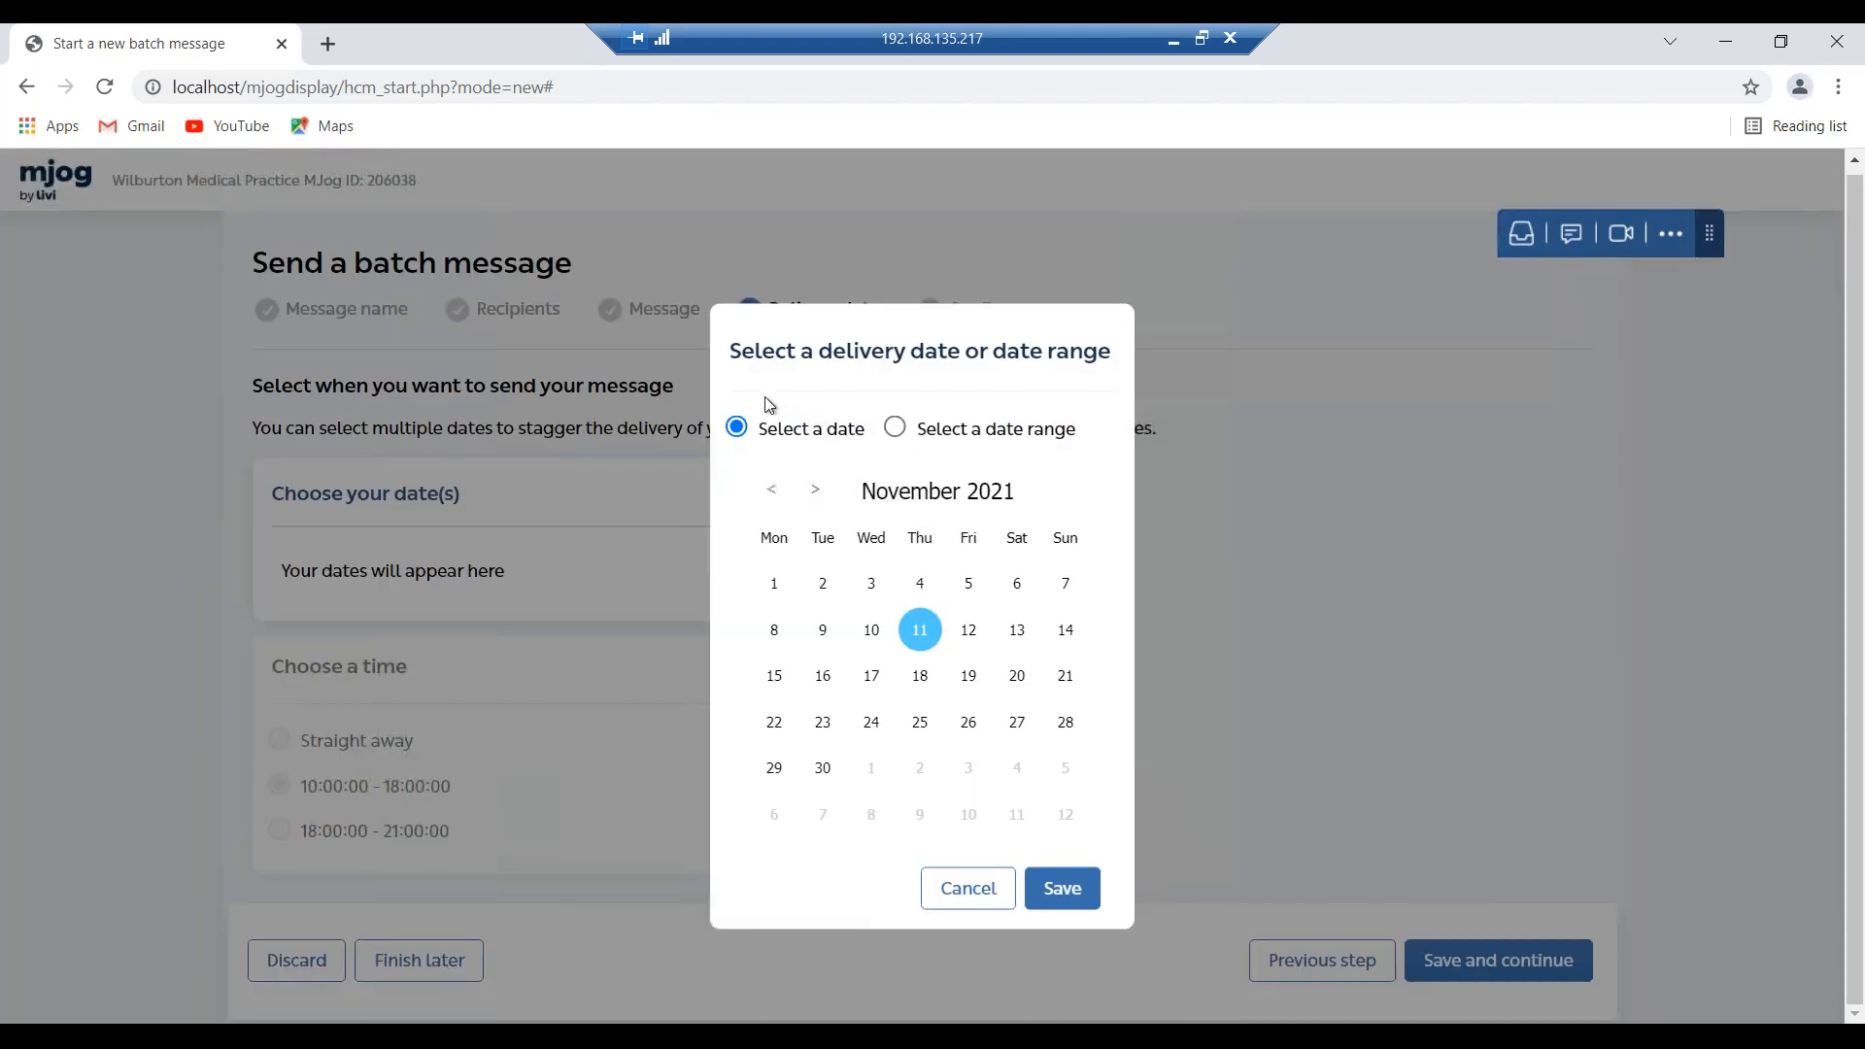
left_click(884, 632)
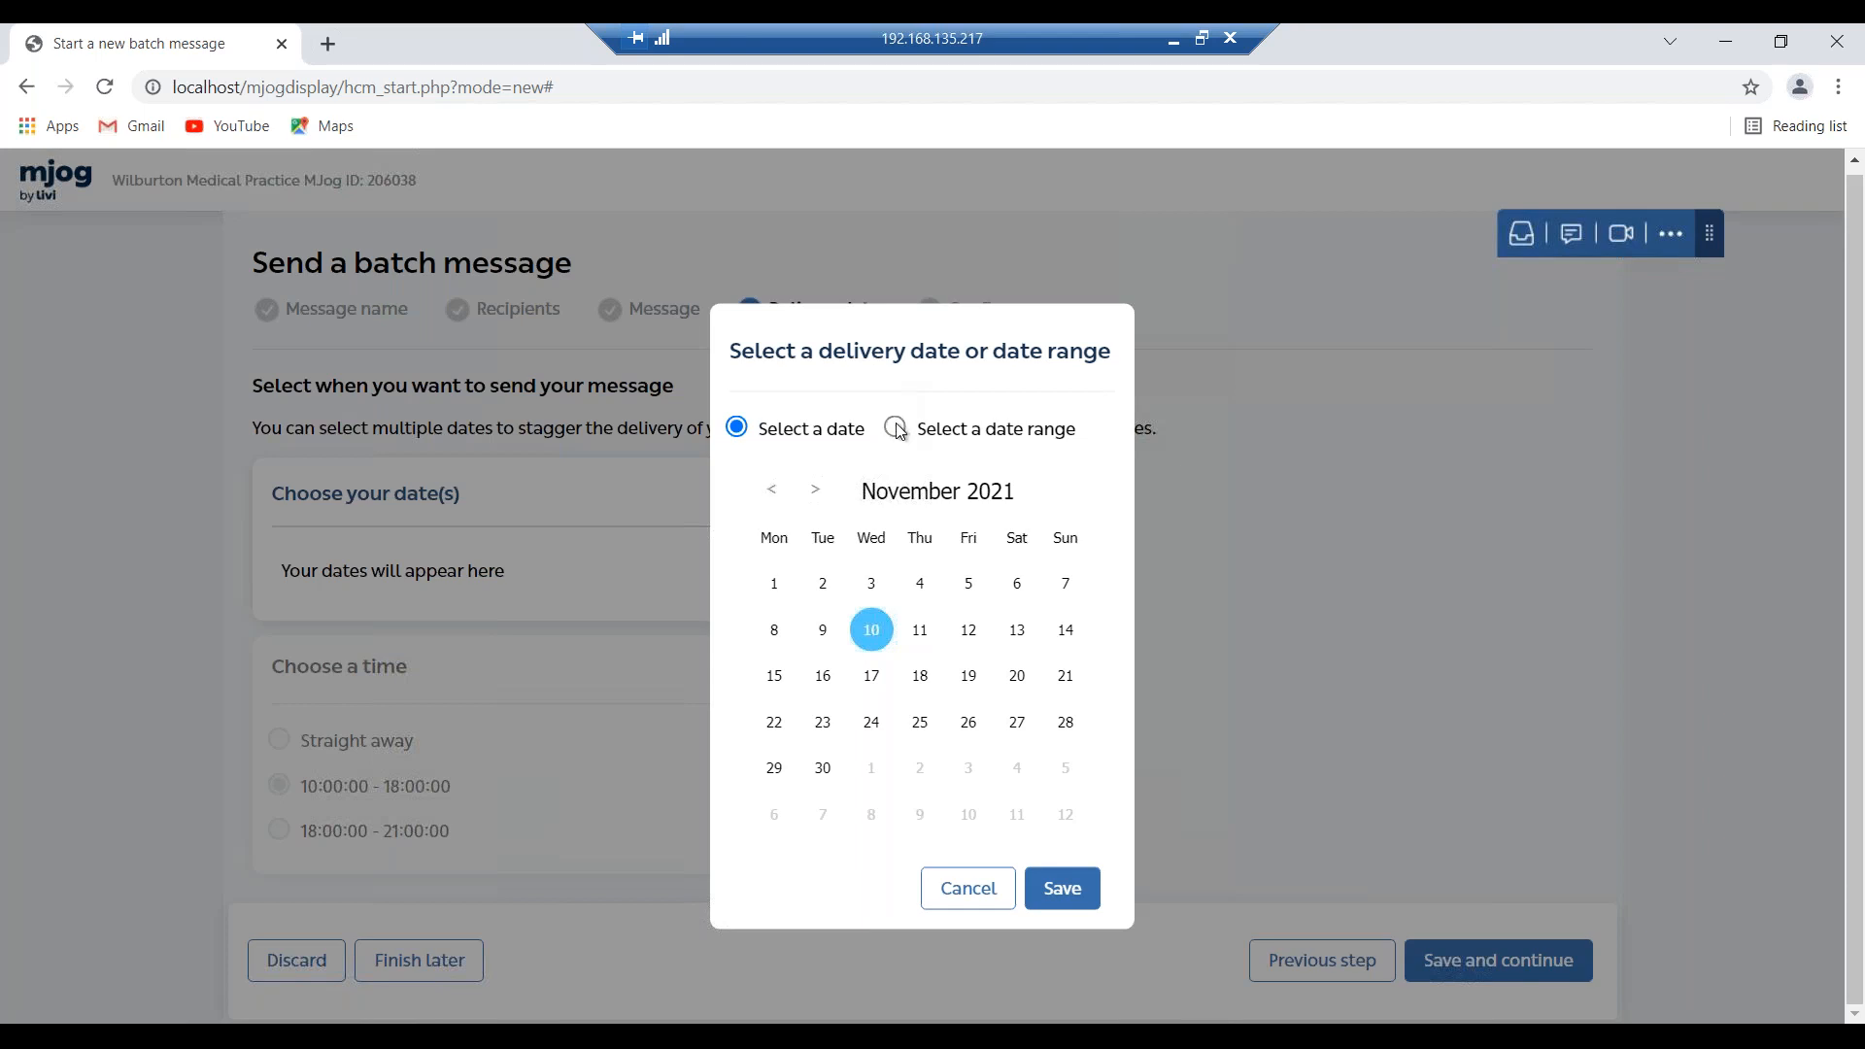
left_click(895, 428)
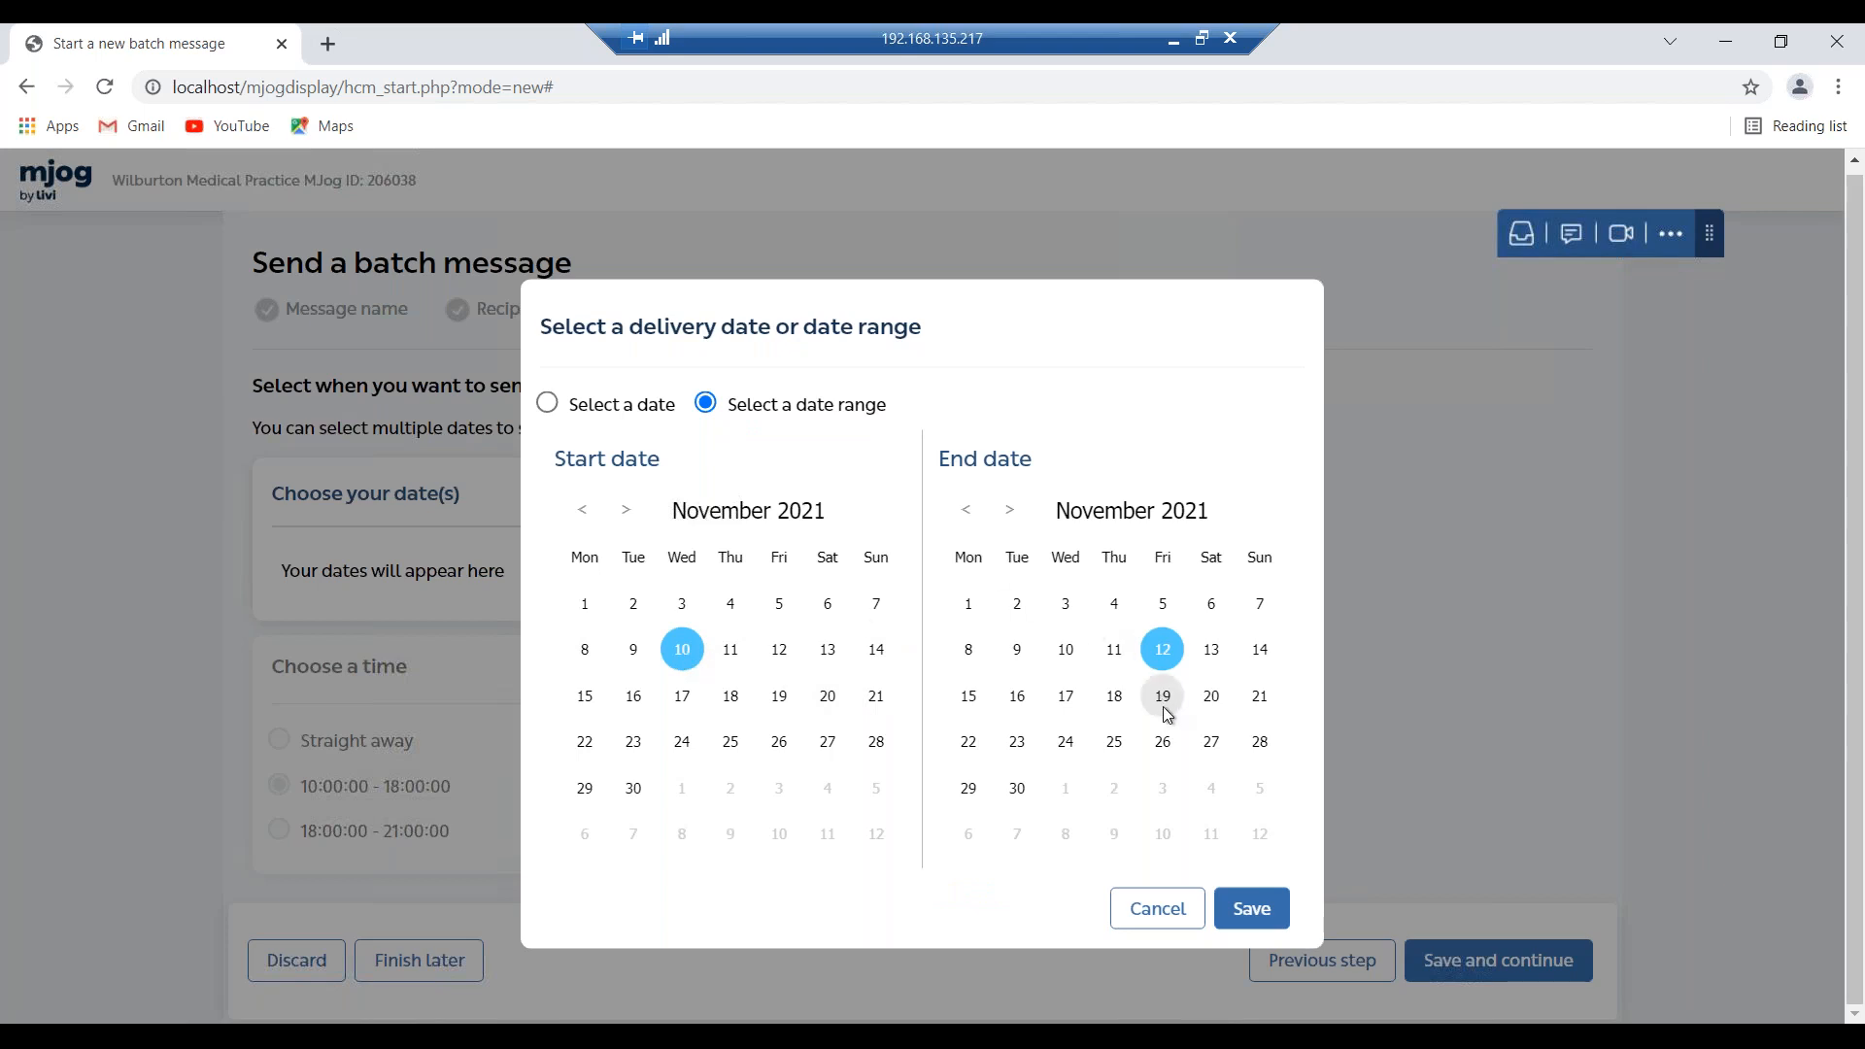
left_click(1170, 749)
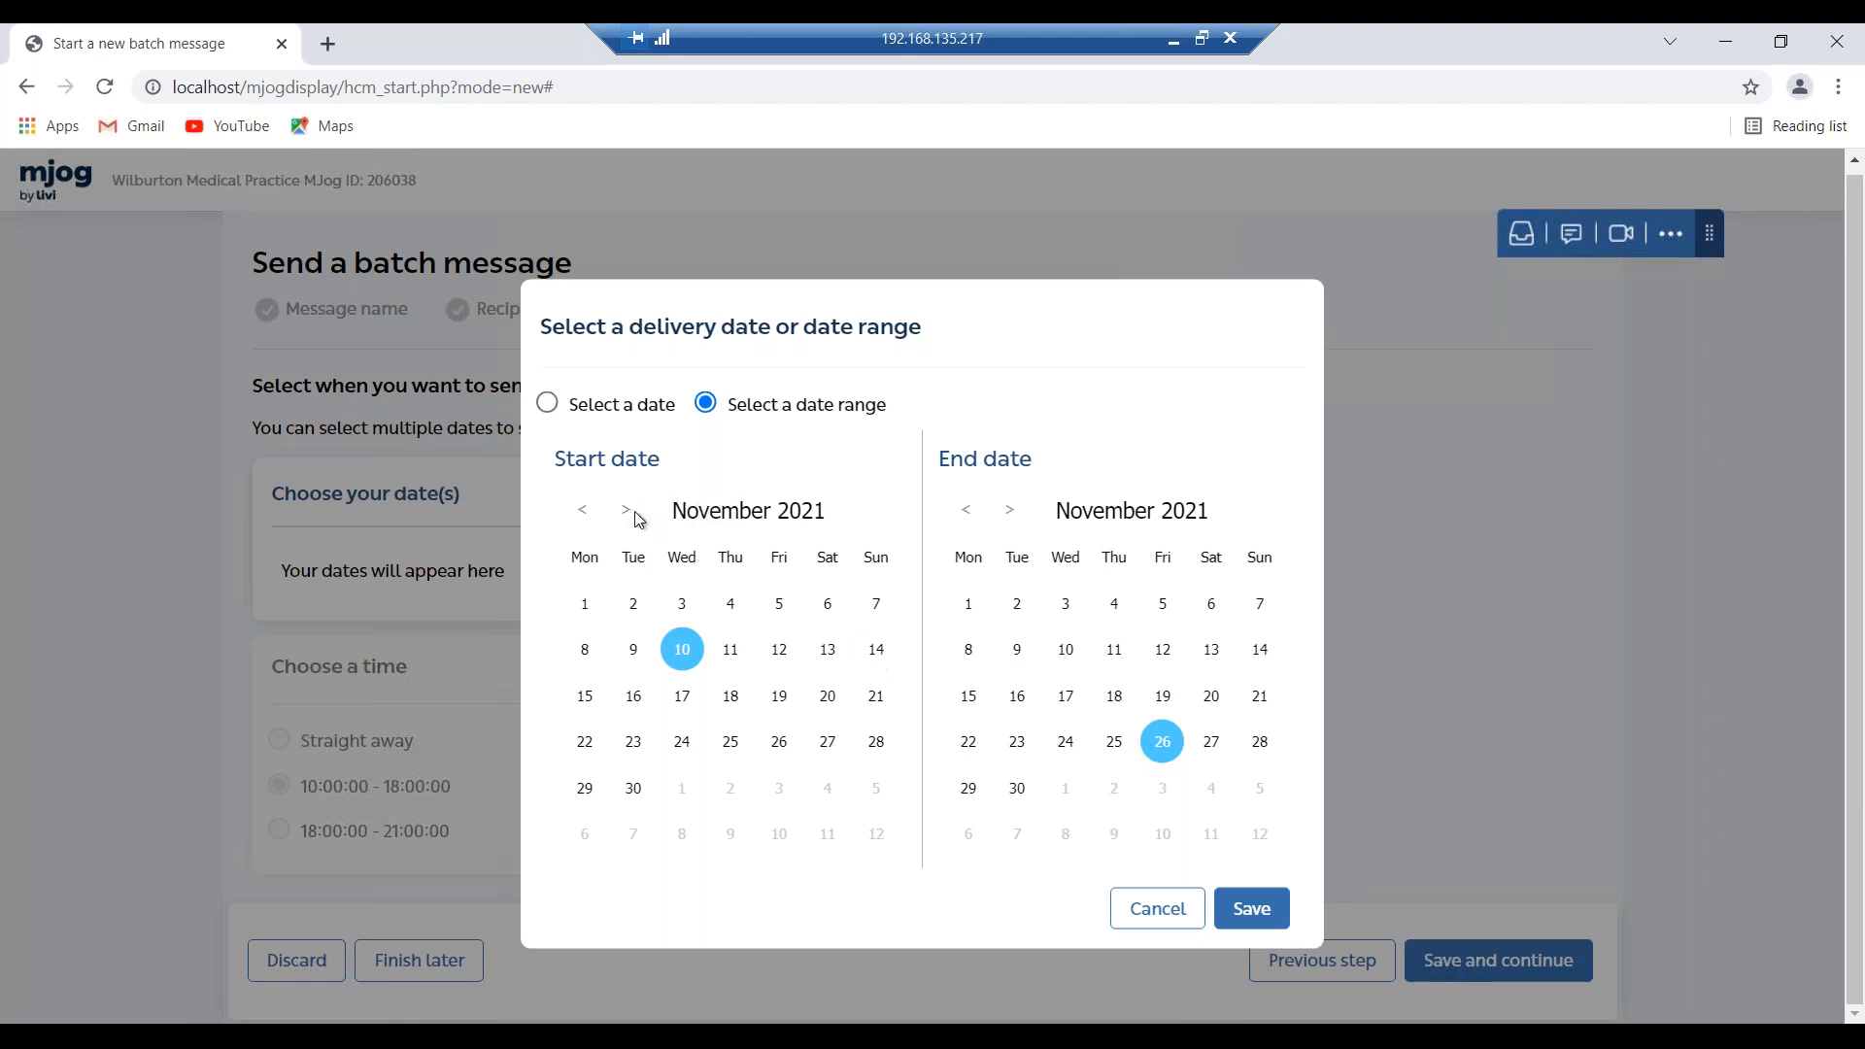
left_click(547, 404)
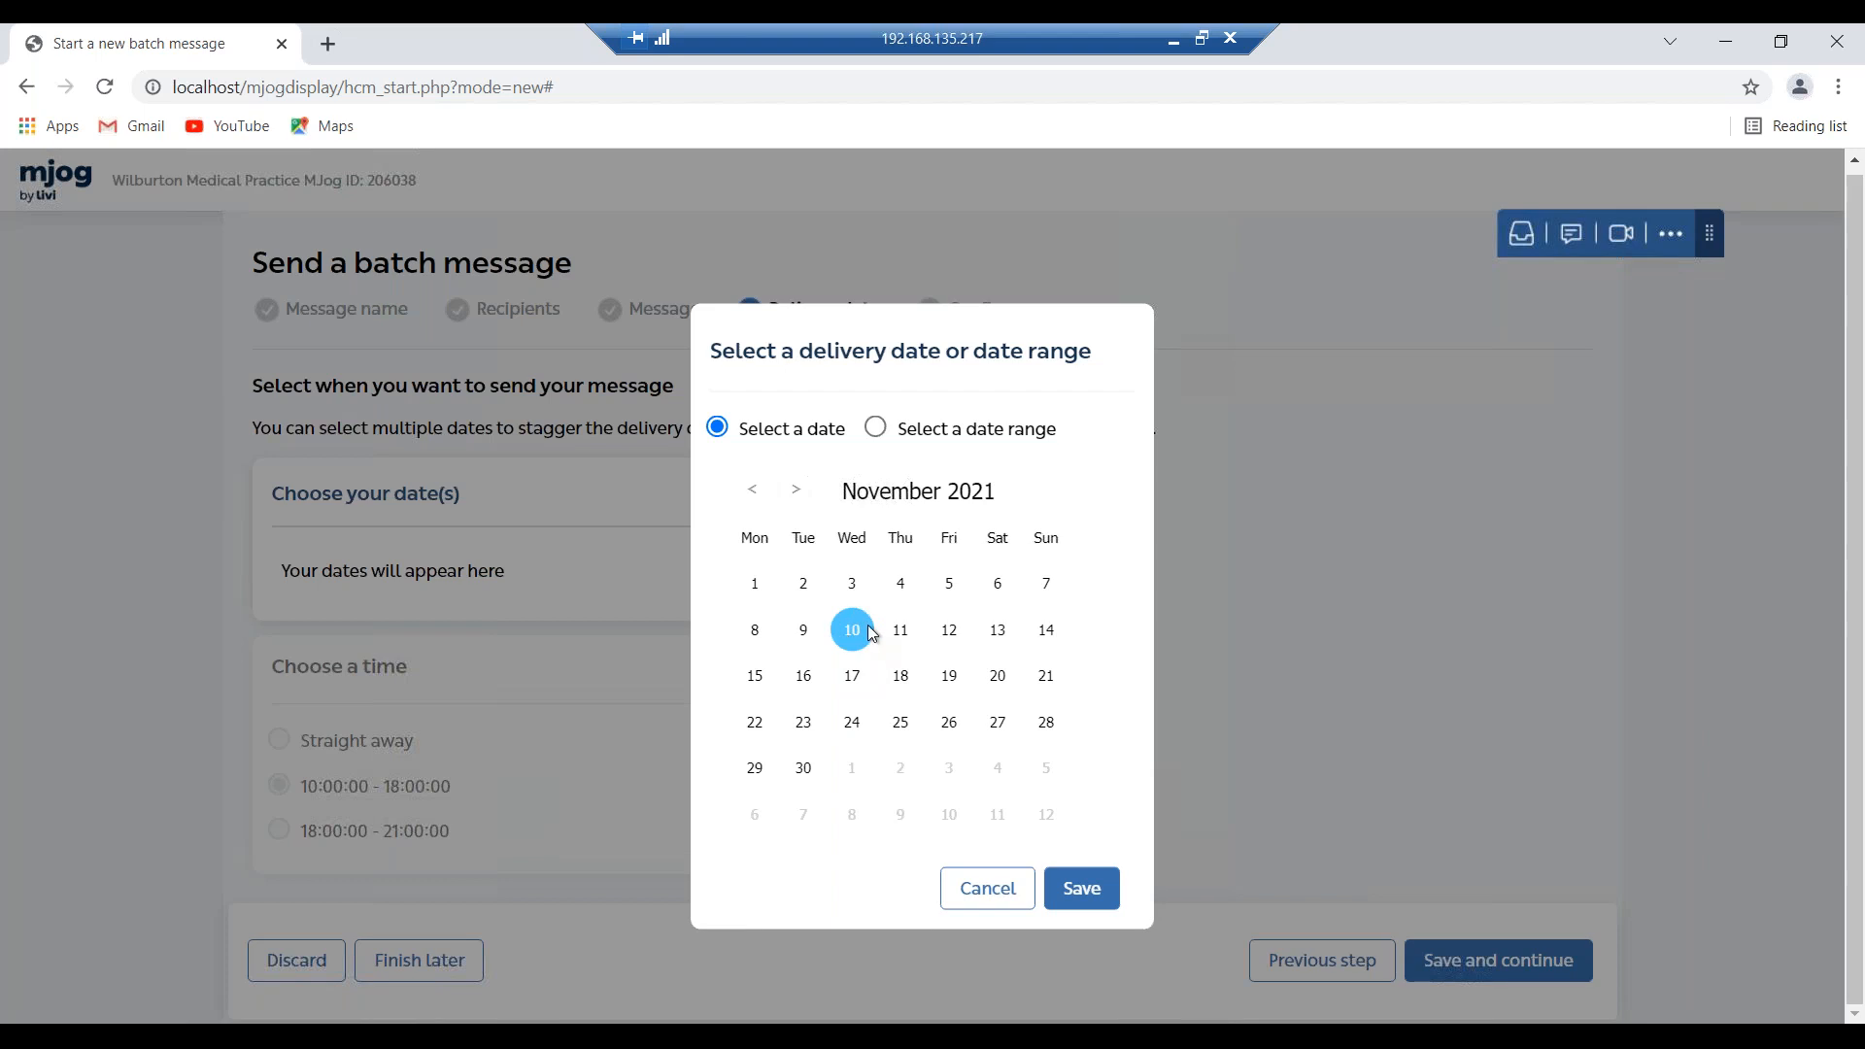
left_click(1105, 903)
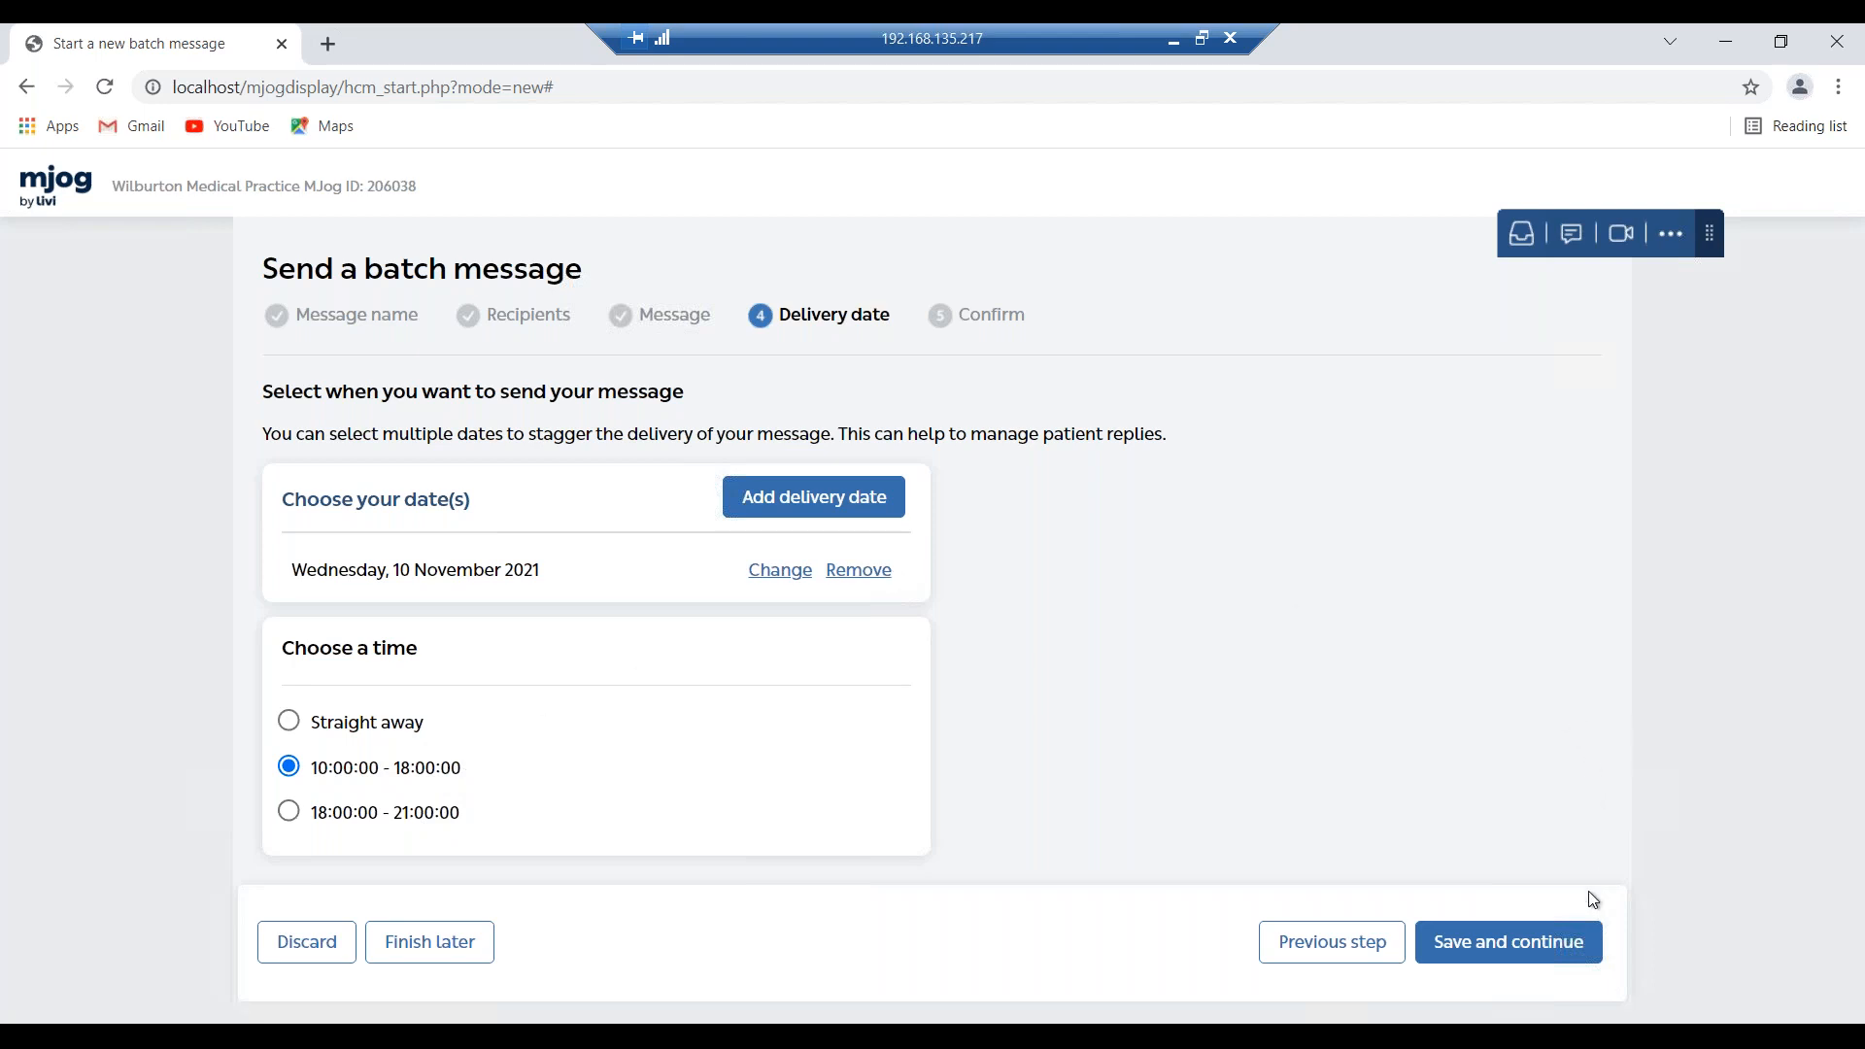
left_click(1531, 941)
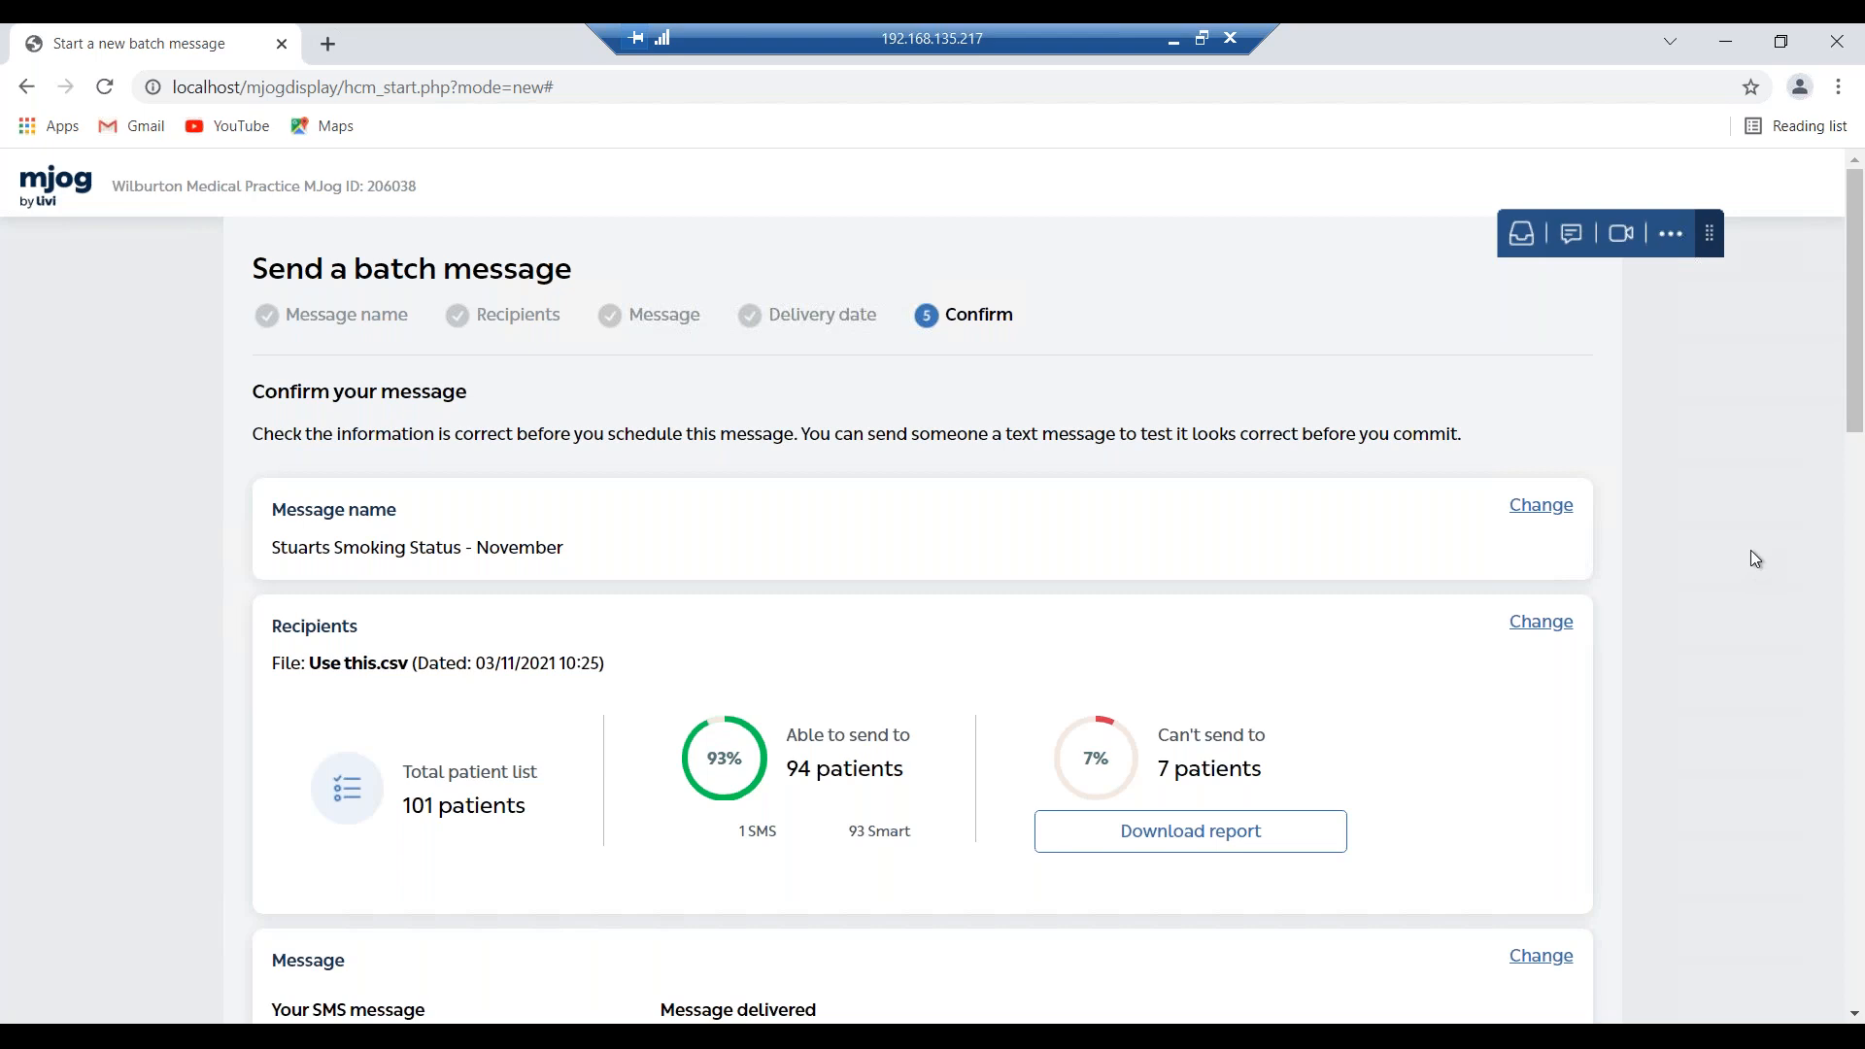
scroll(1750, 550, "down", 1)
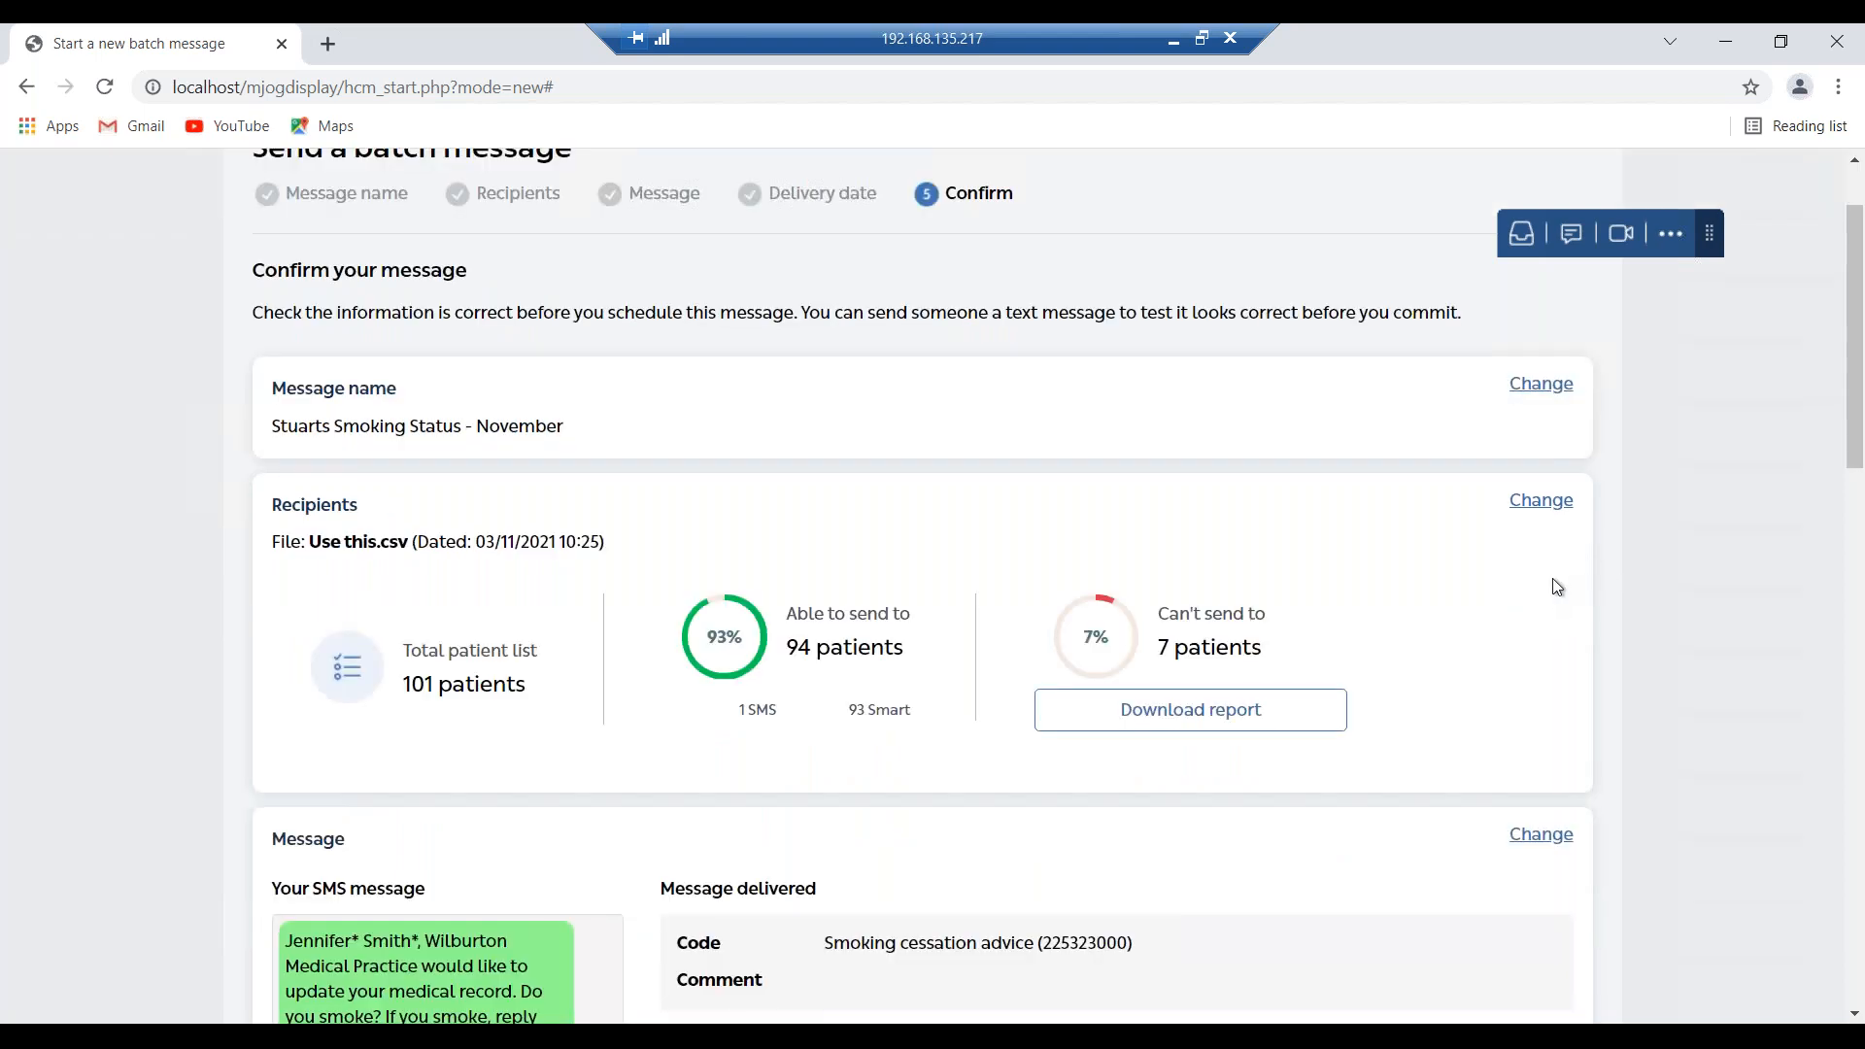
scroll(1556, 586, "down", 2)
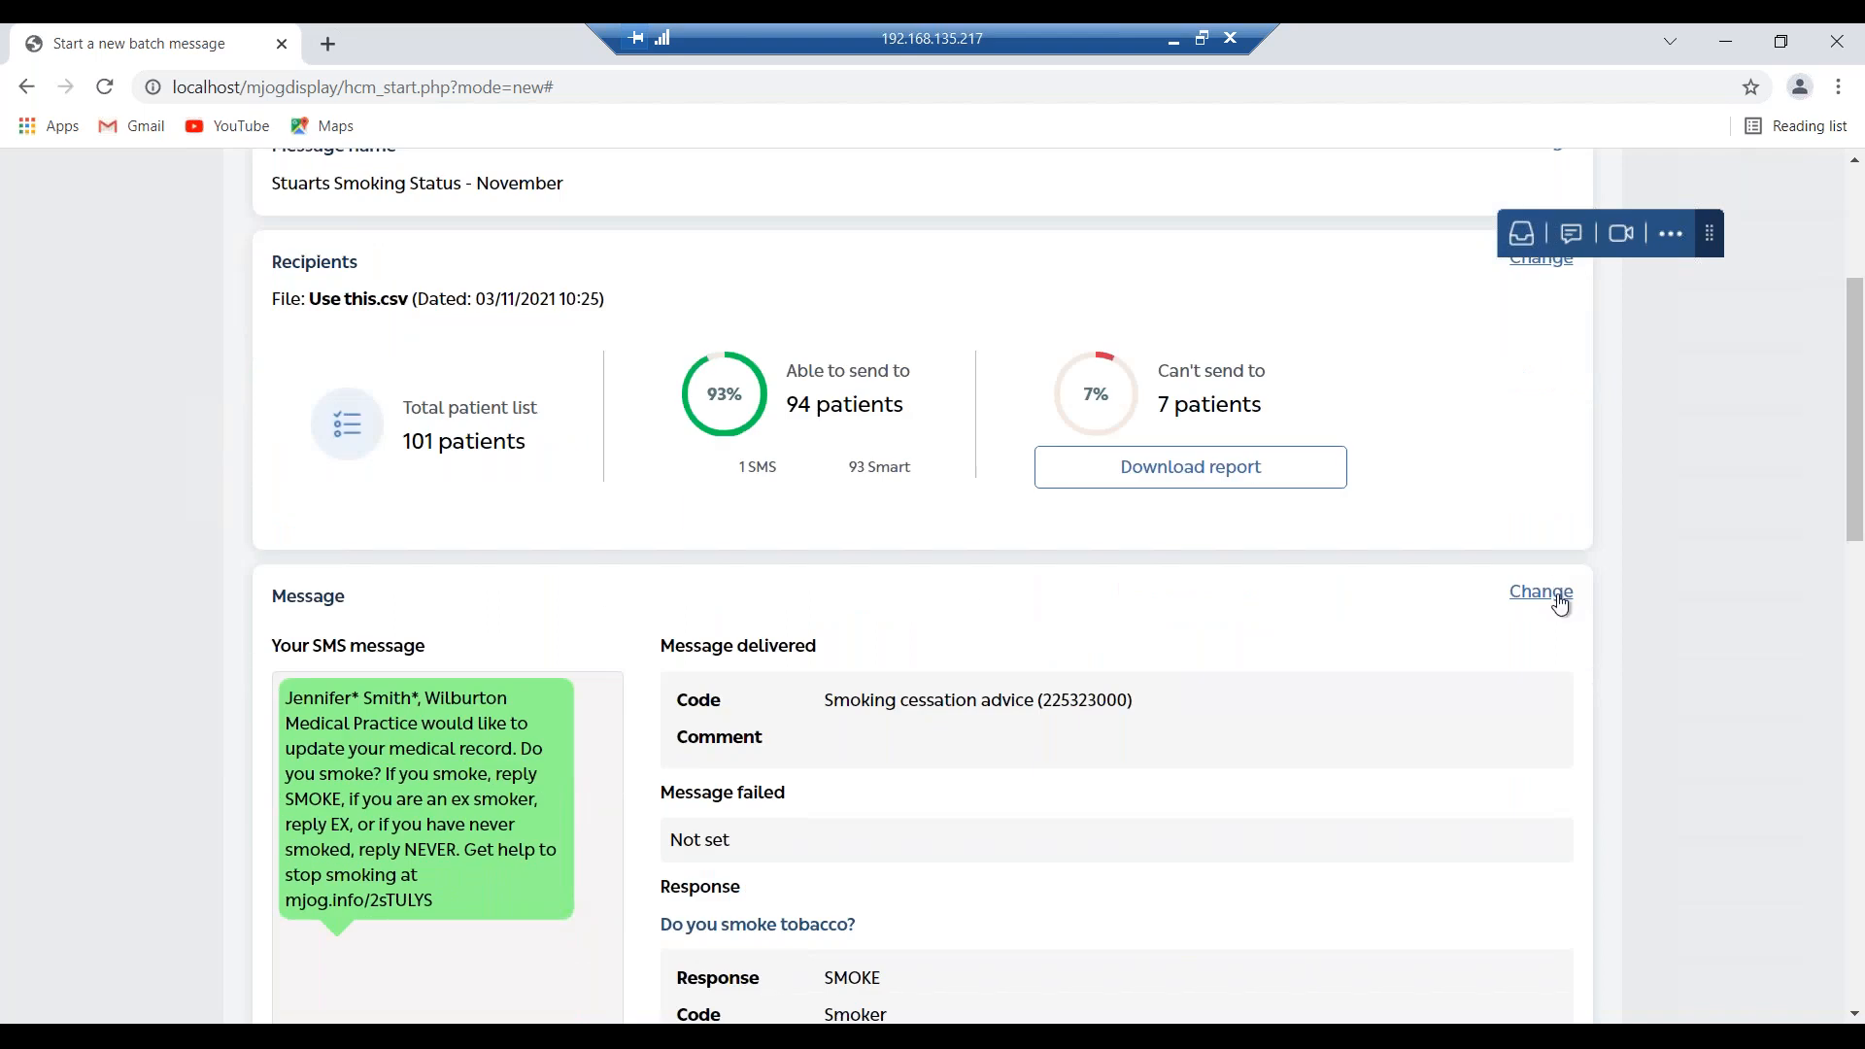
scroll(1549, 638, "down", 3)
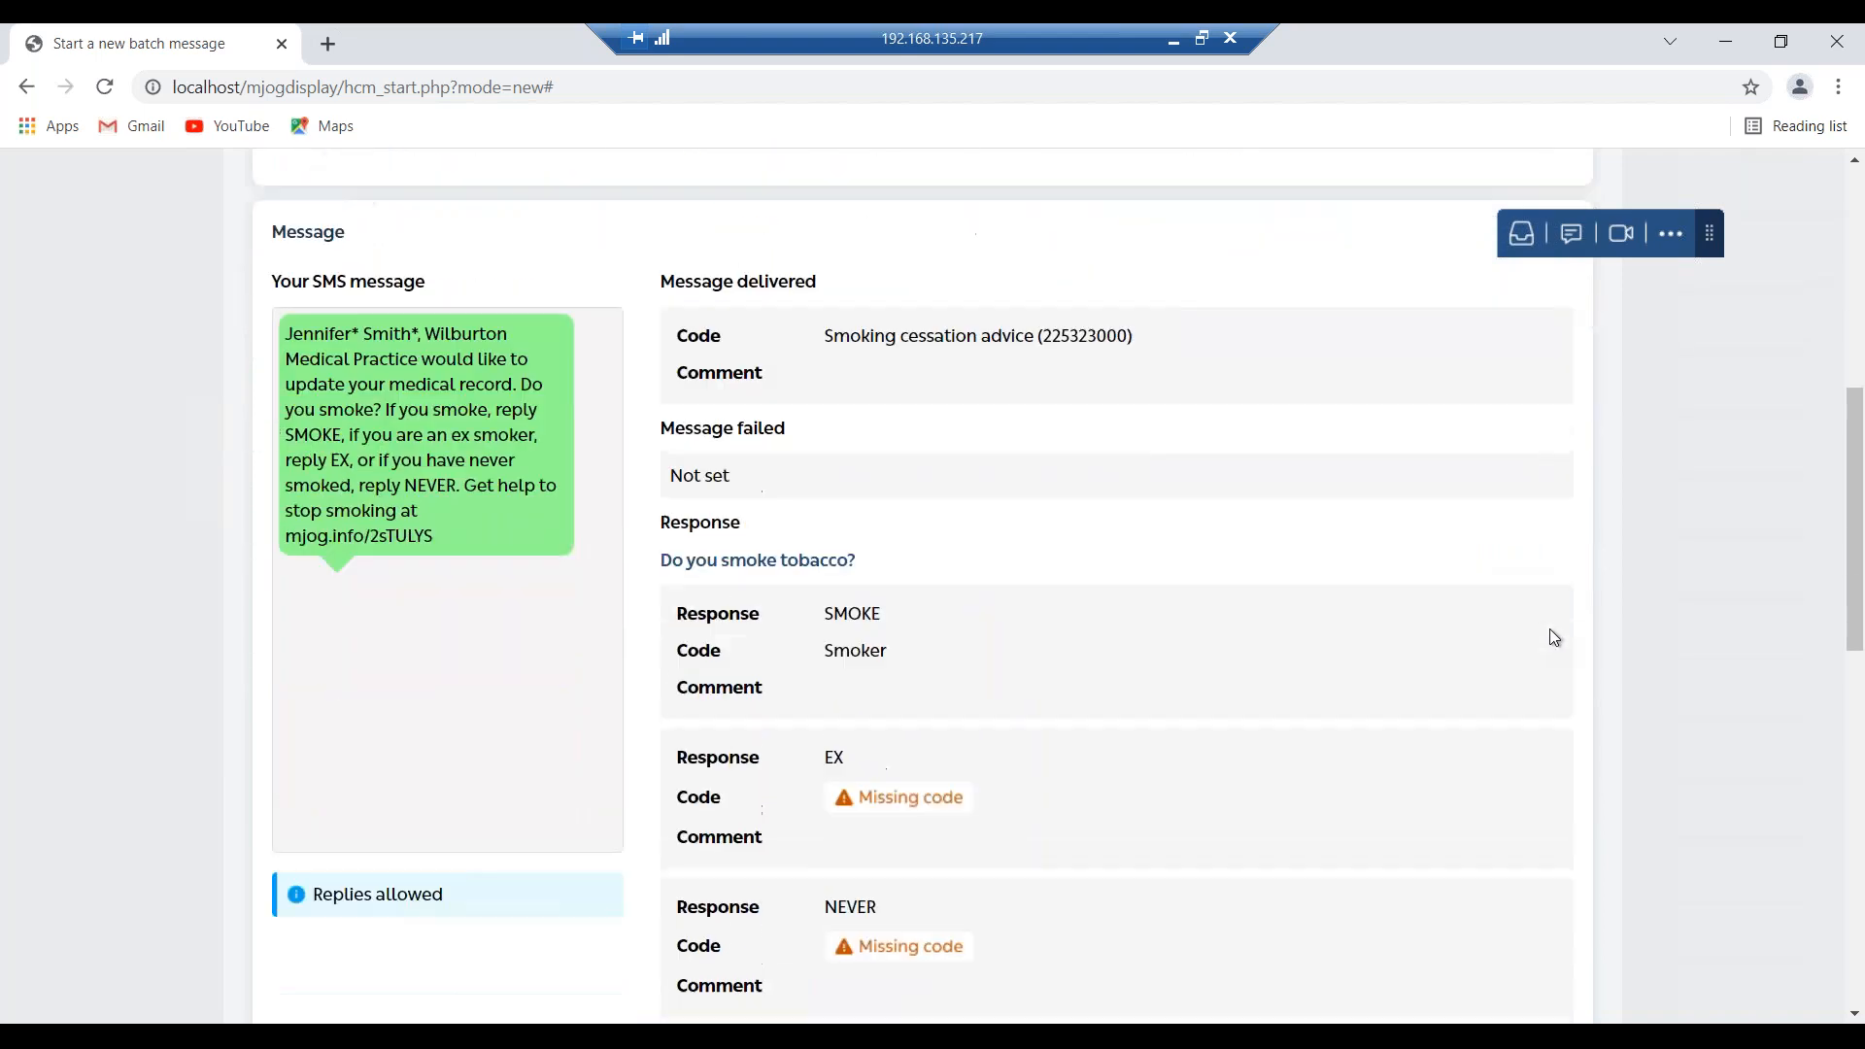
scroll(1554, 635, "down", 1)
scroll(1551, 628, "down", 4)
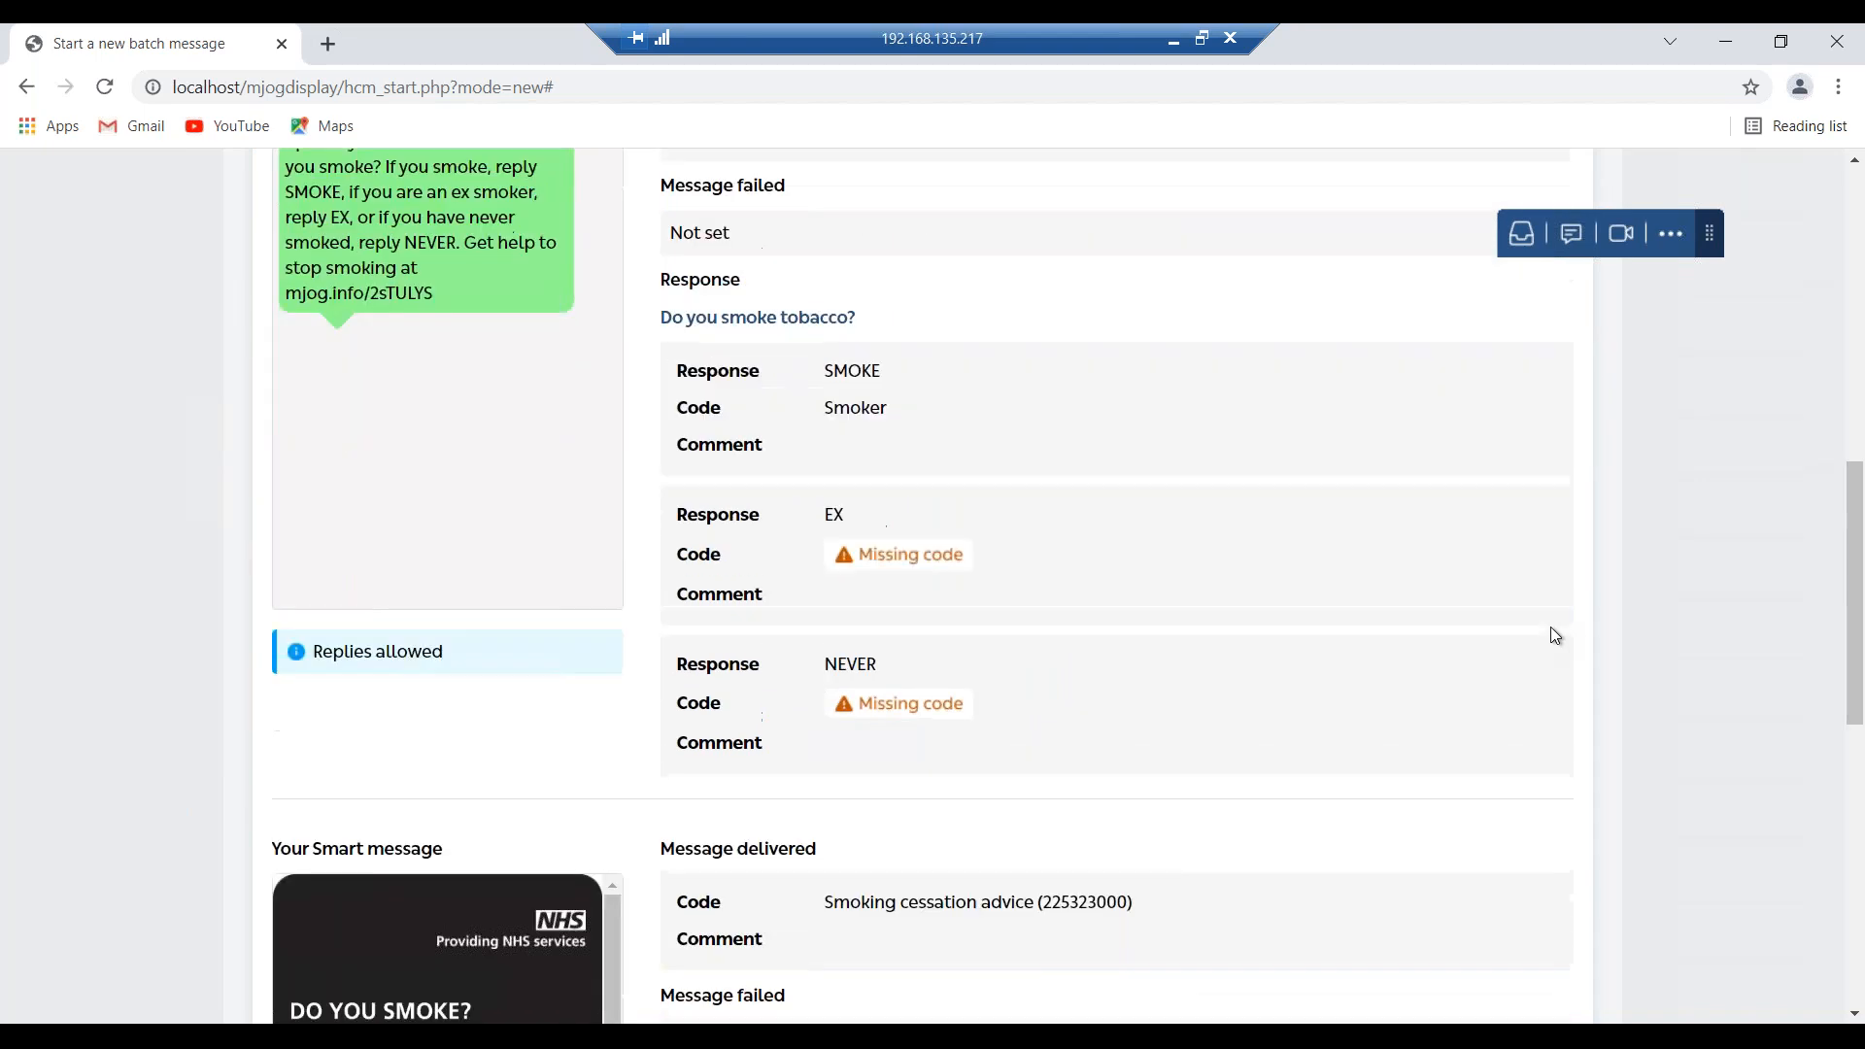
scroll(1551, 628, "down", 2)
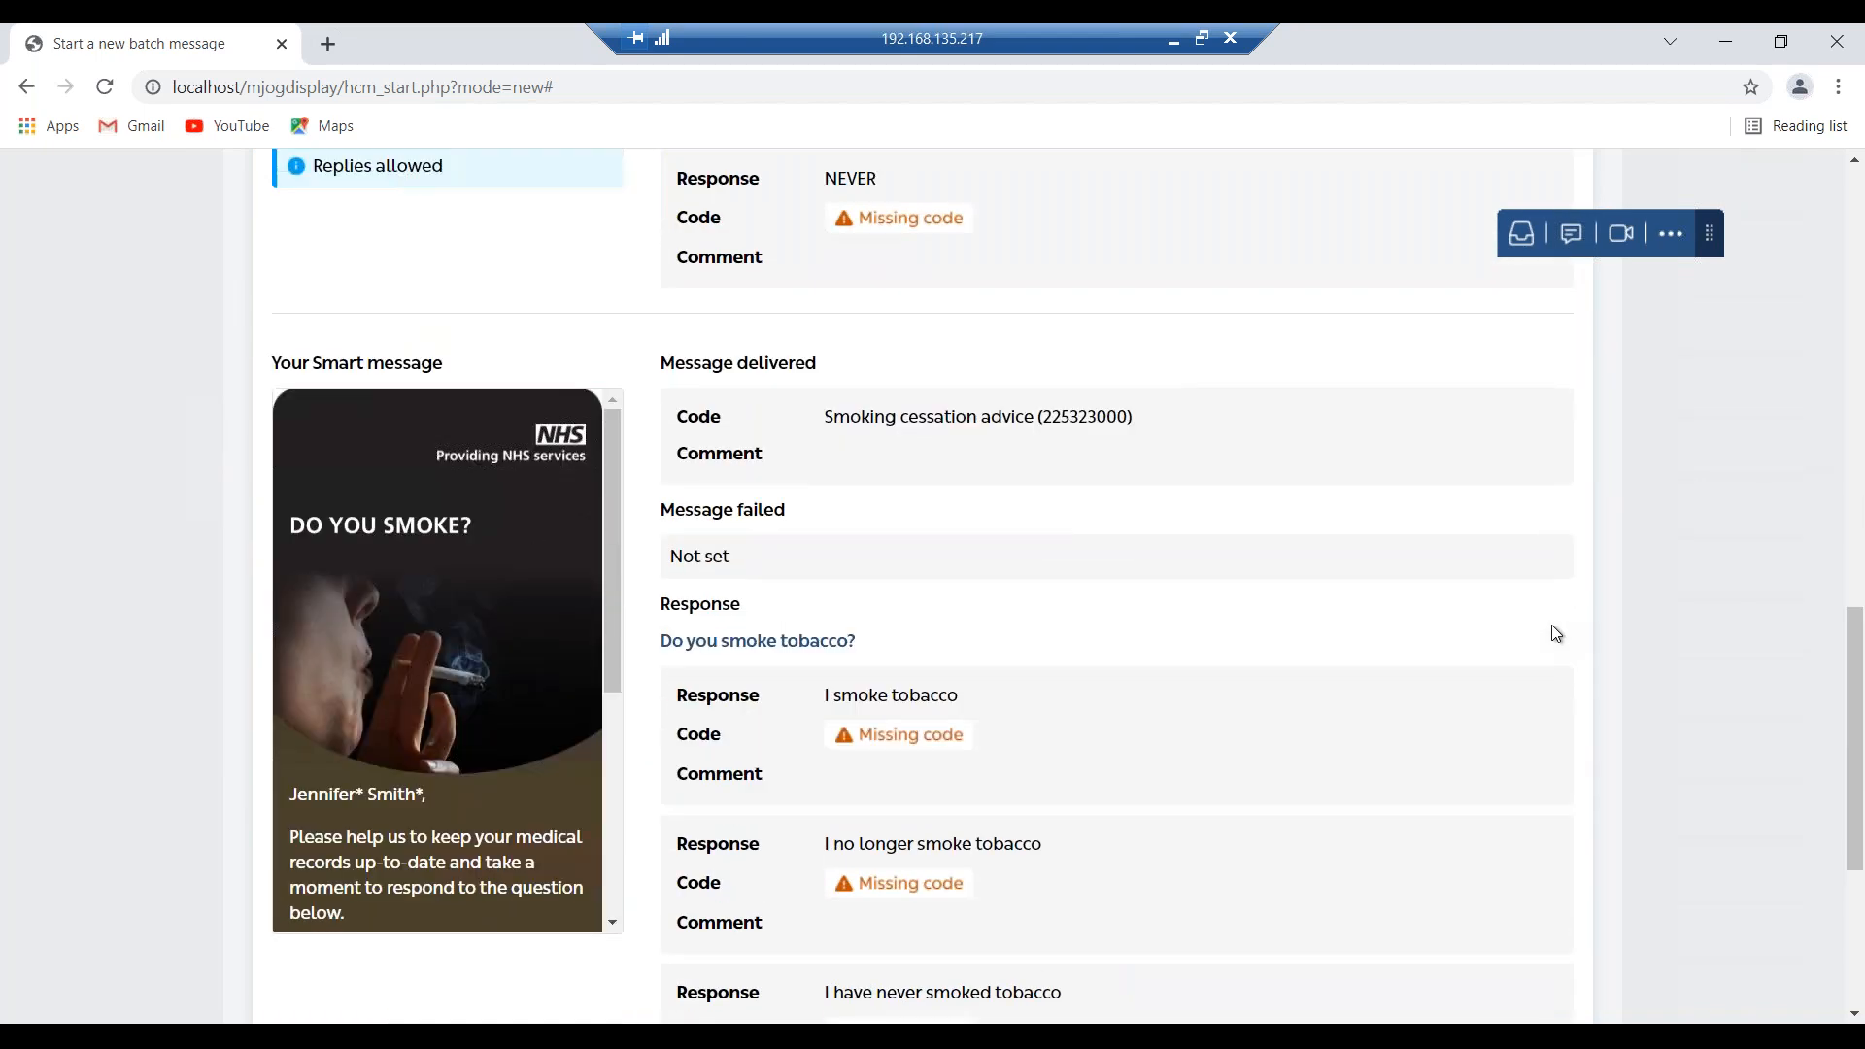
scroll(1552, 628, "up", 5)
scroll(1554, 631, "up", 4)
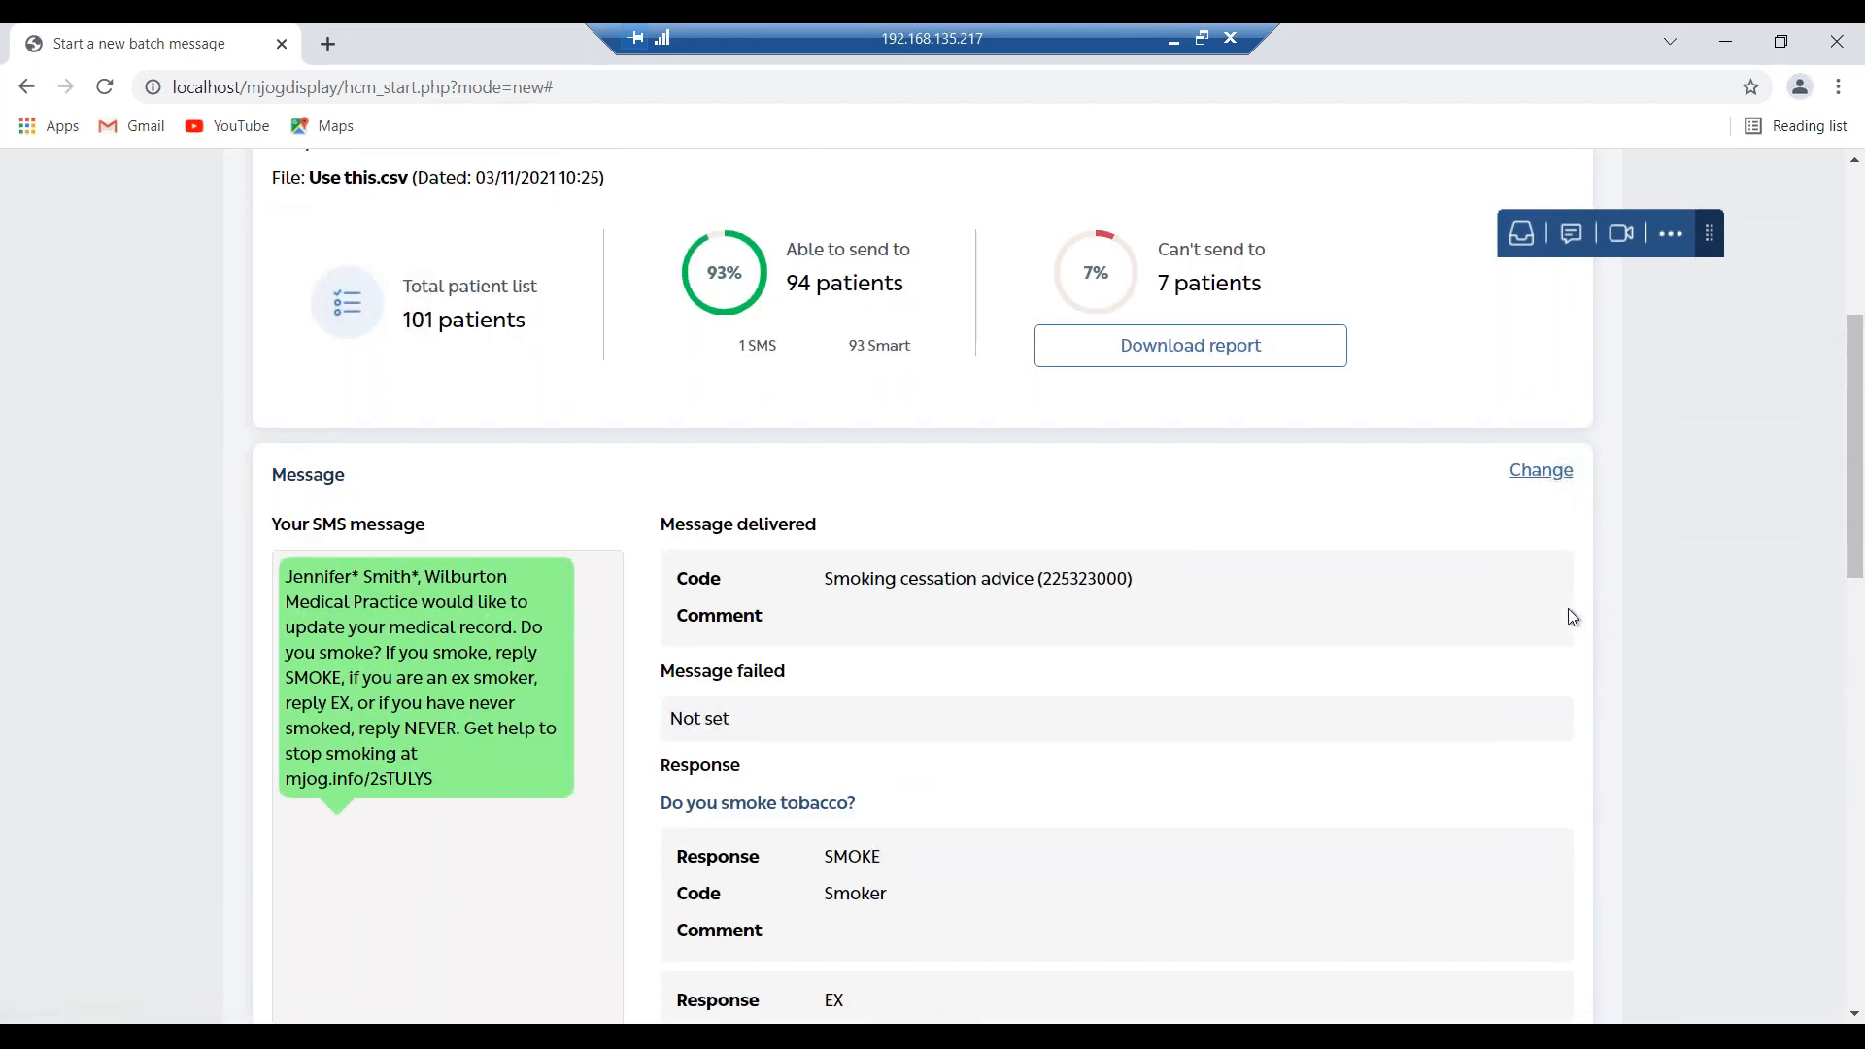
scroll(1567, 608, "down", 2)
scroll(1567, 608, "down", 9)
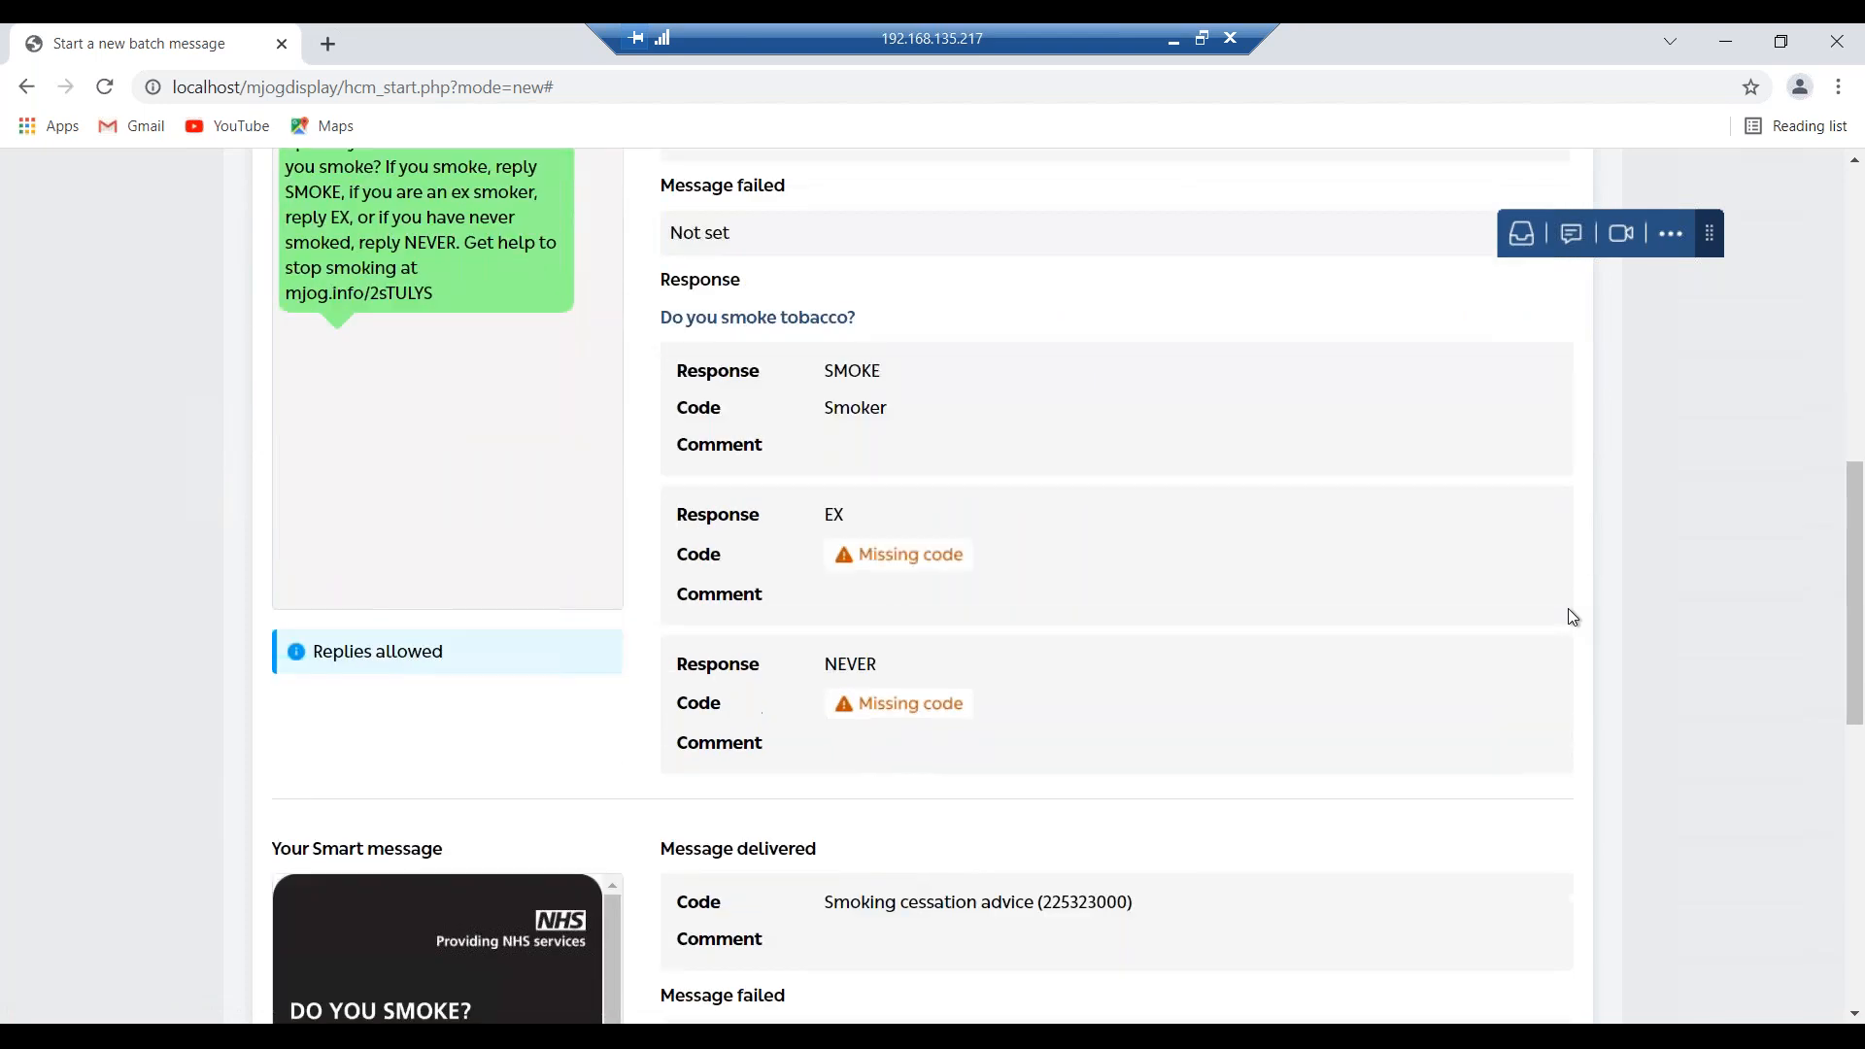
scroll(1567, 610, "down", 3)
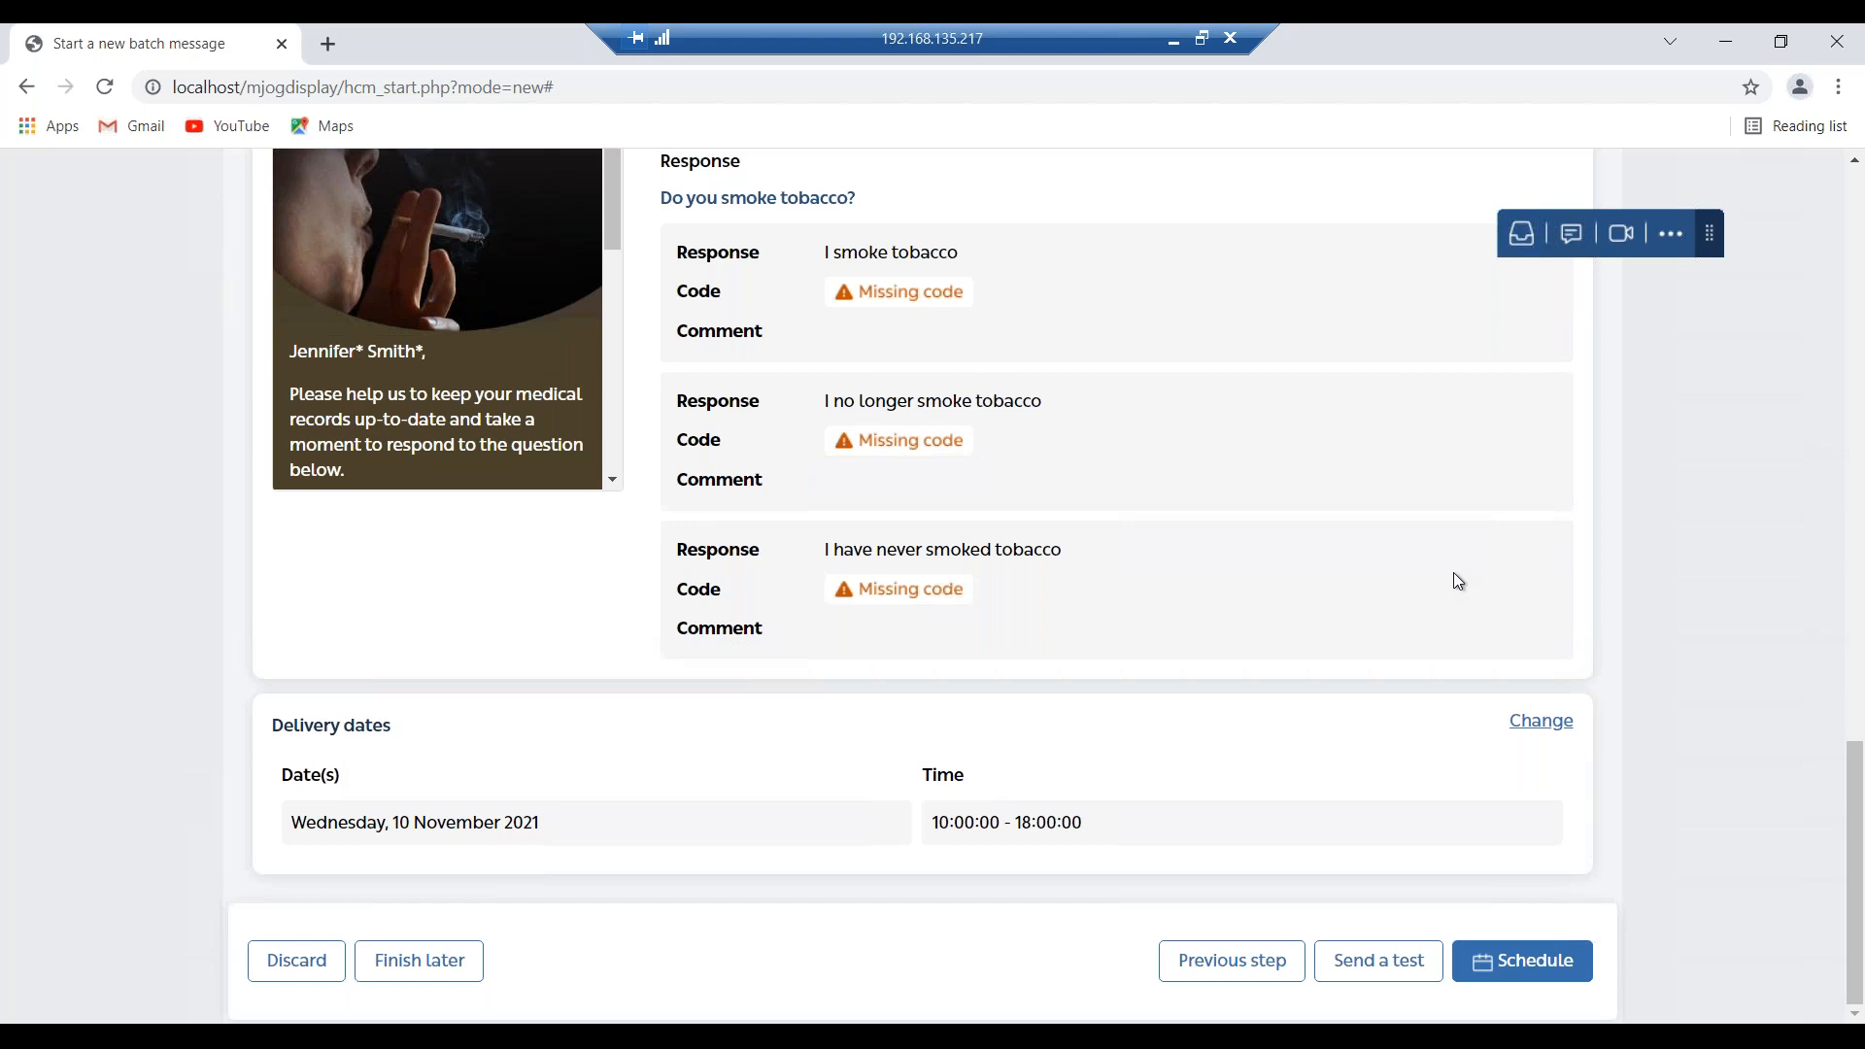
Send test SMS and Smart messages to the autofilled test mobile number.
left_click(1388, 983)
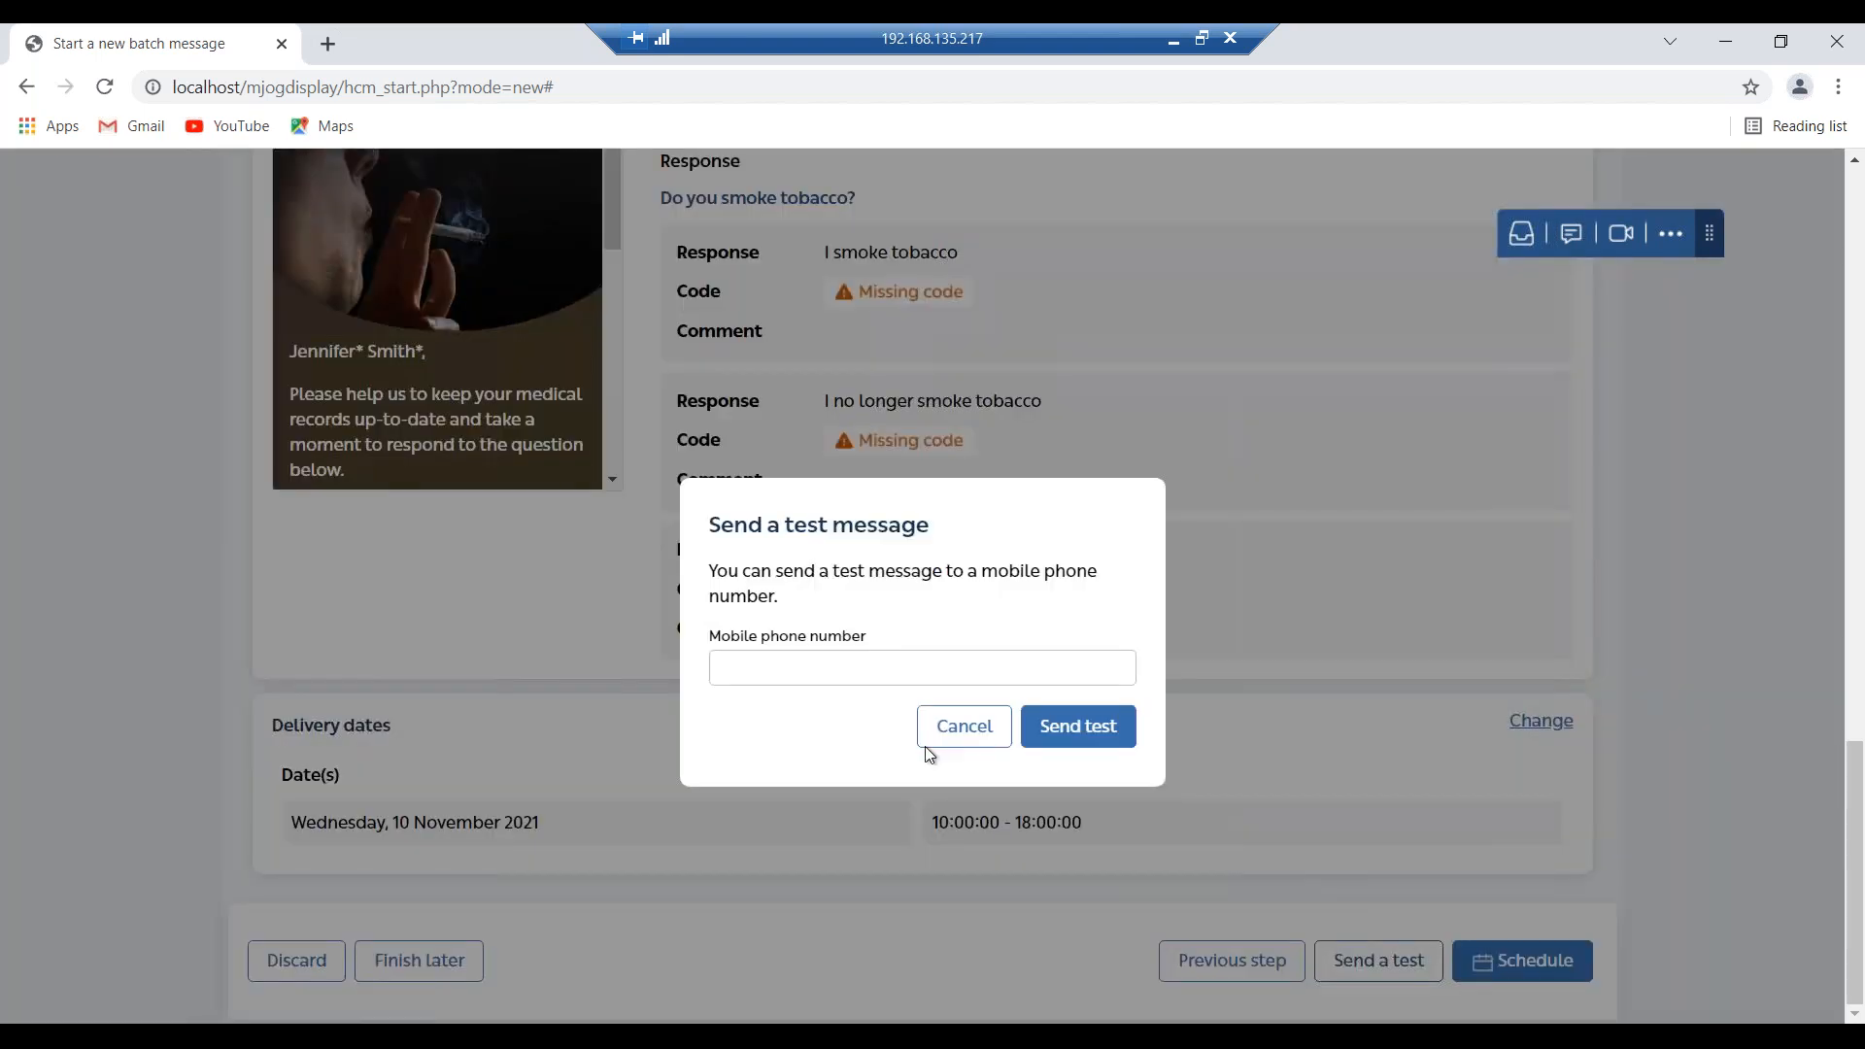
left_click(848, 670)
left_click(836, 717)
left_click(1085, 728)
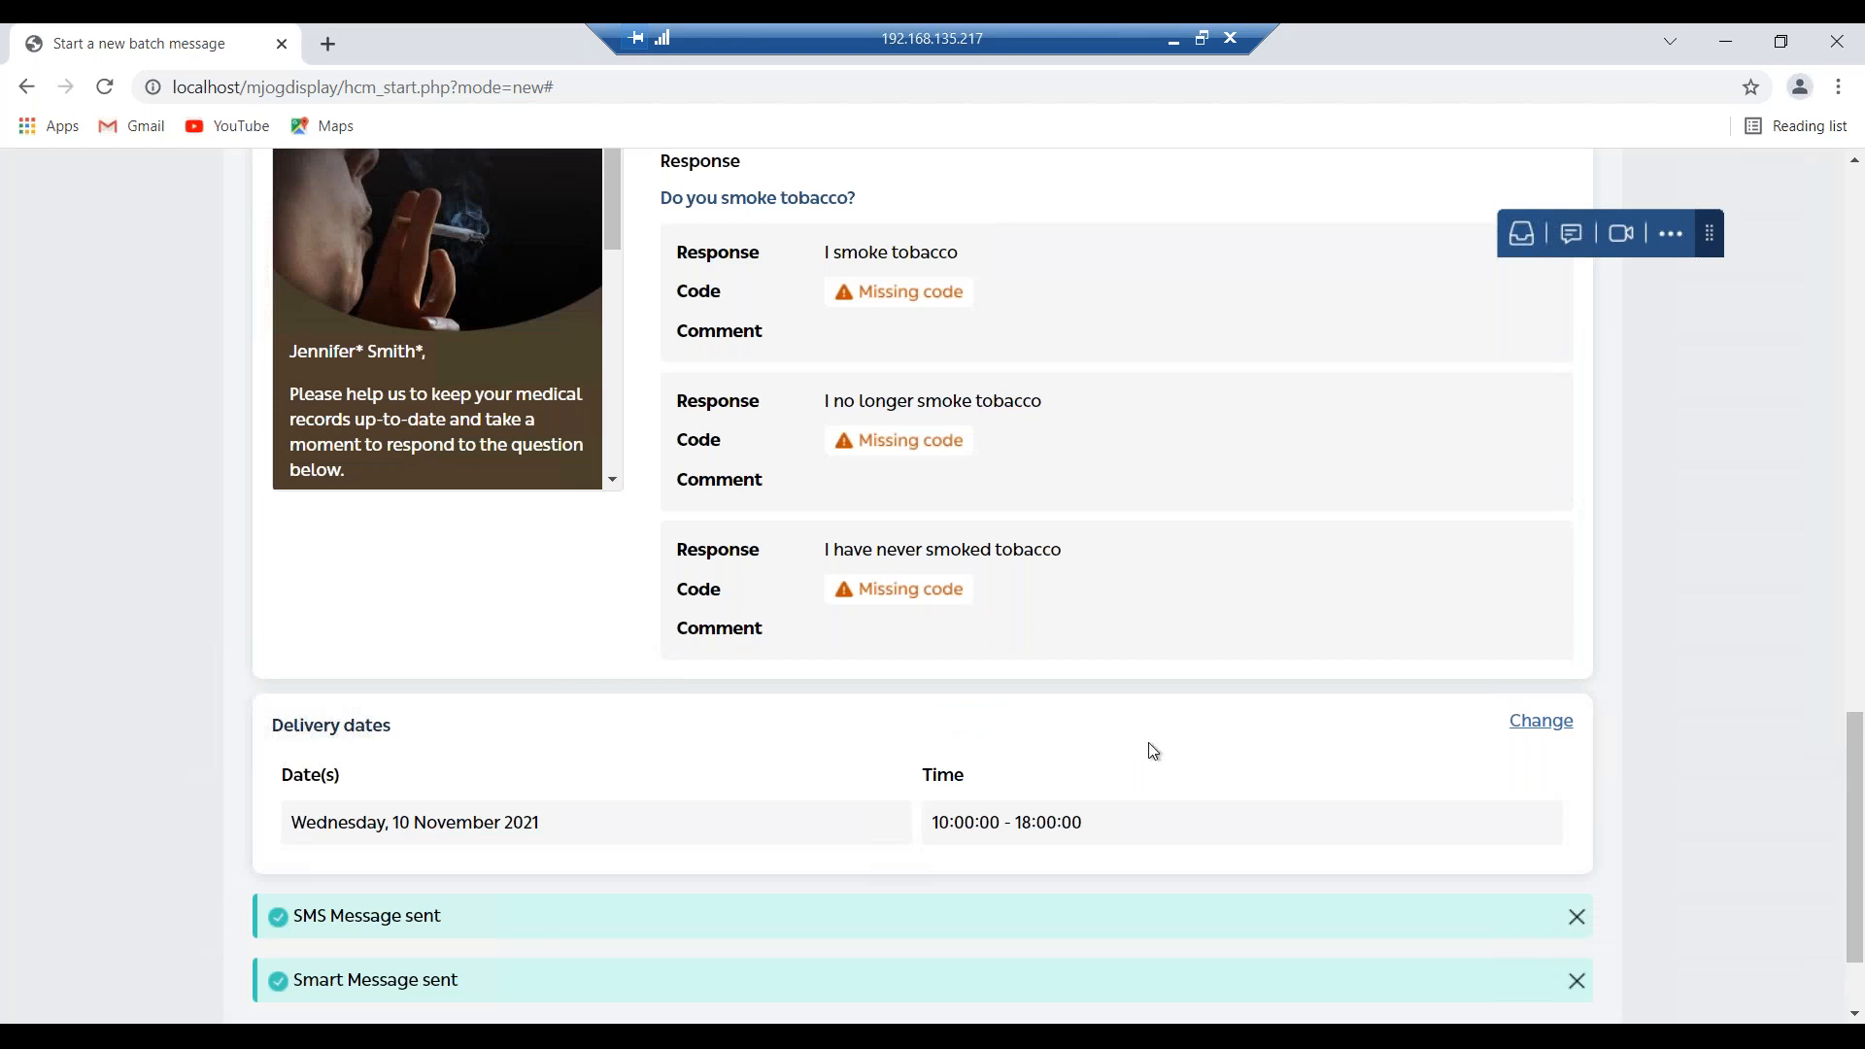
scroll(1789, 816, "down", 2)
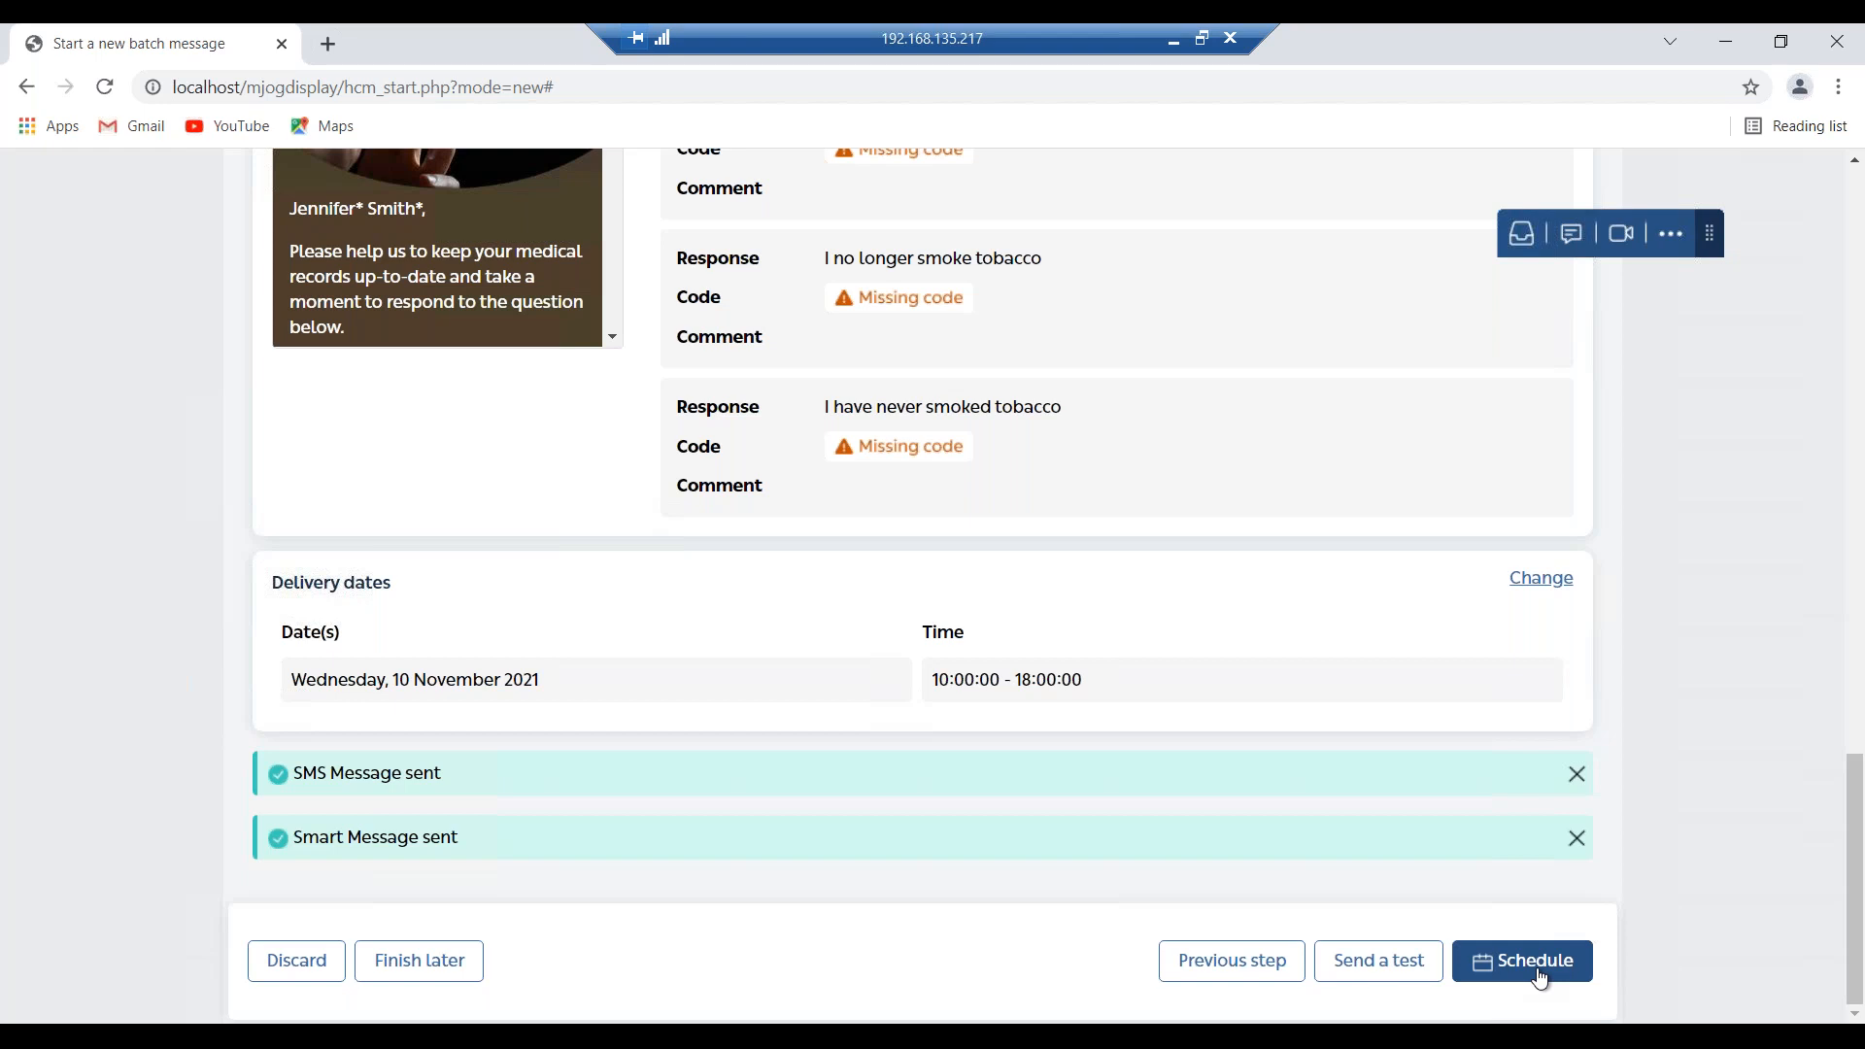
Schedule the batch message and confirm sending it to 94 patients.
left_click(1538, 972)
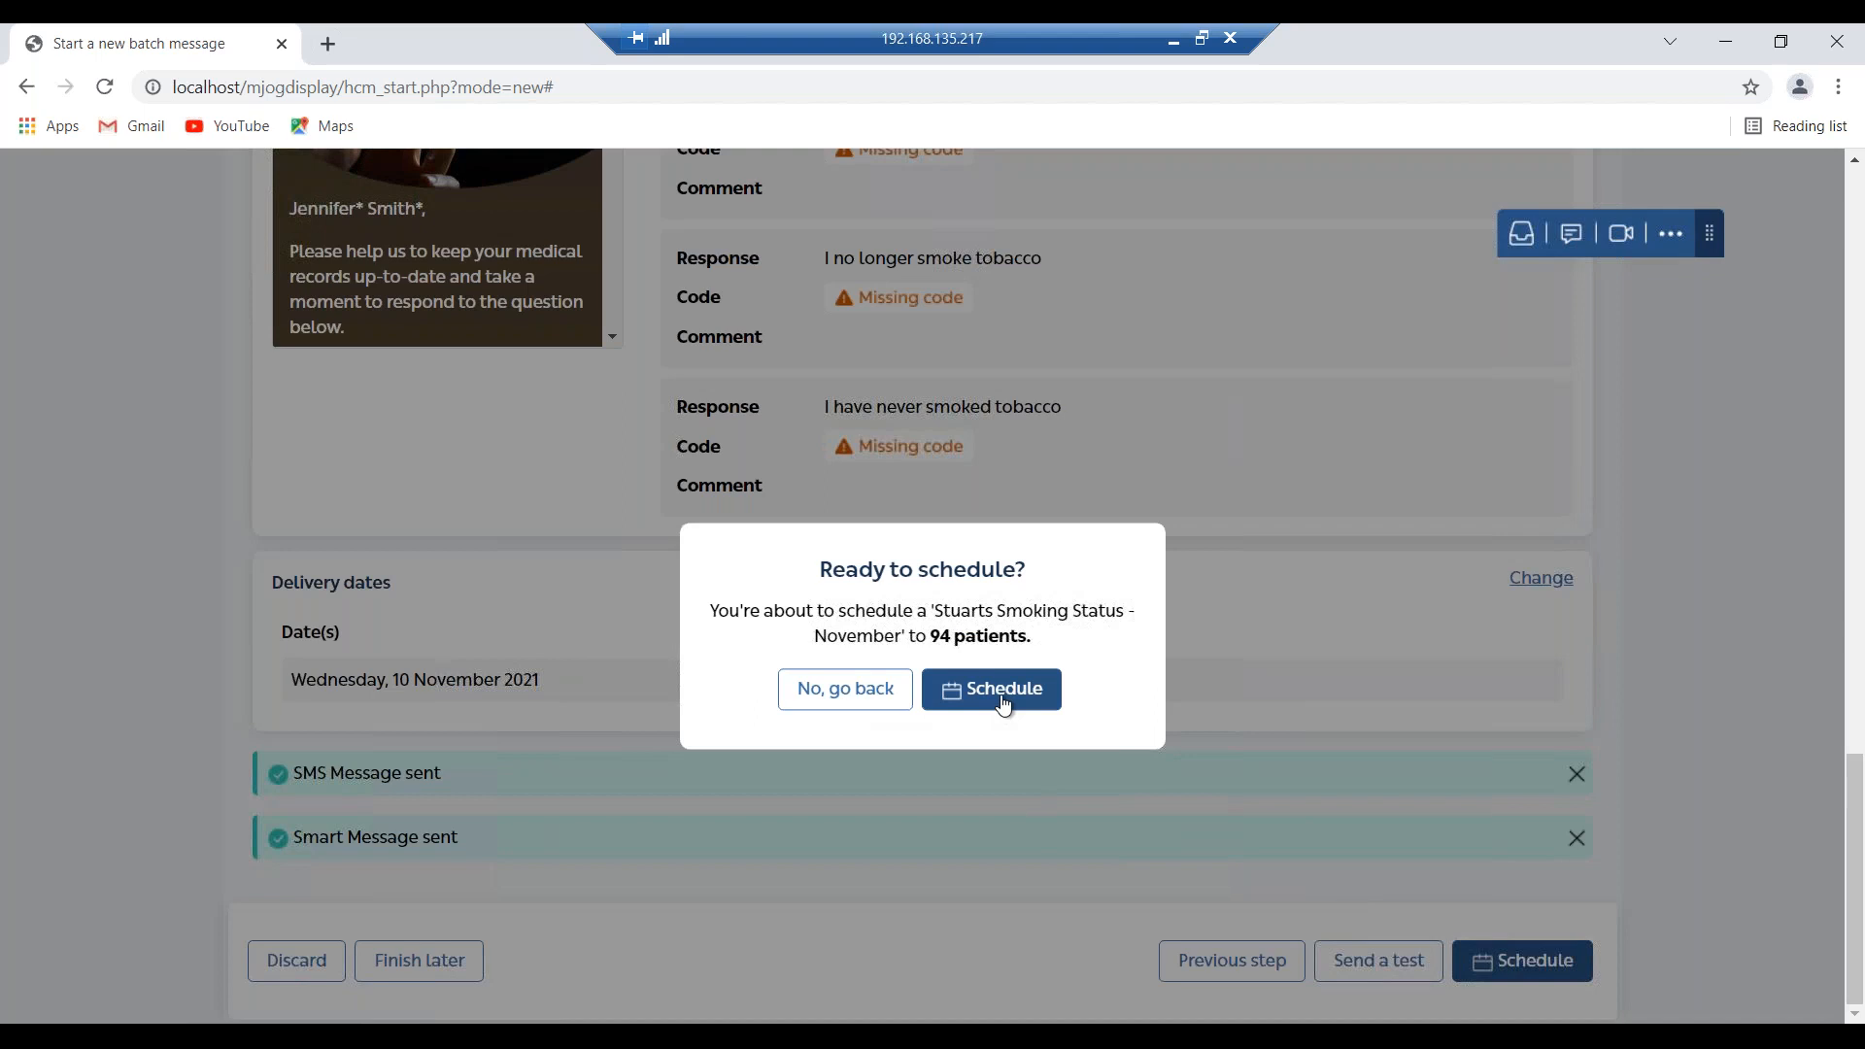
left_click(1003, 701)
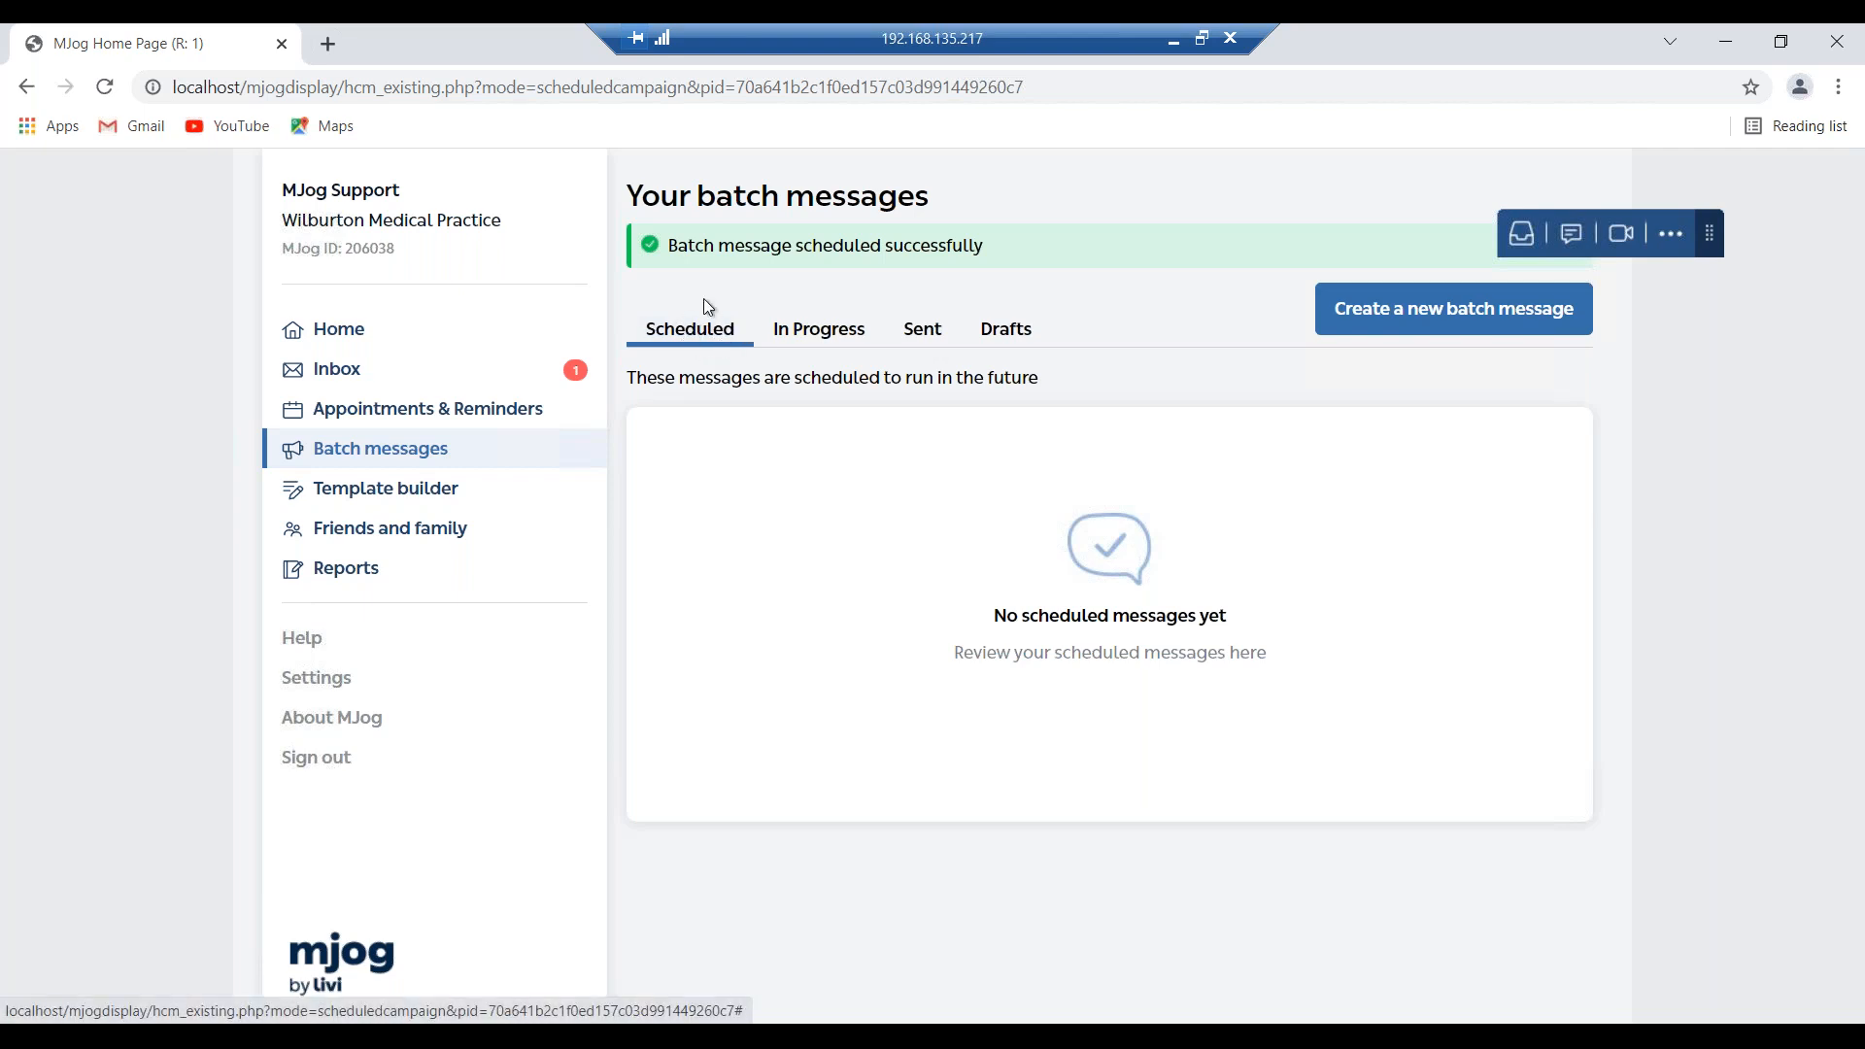
Reload batch messages, browse In Progress, Sent and Drafts, then settle on Sent.
left_click(114, 91)
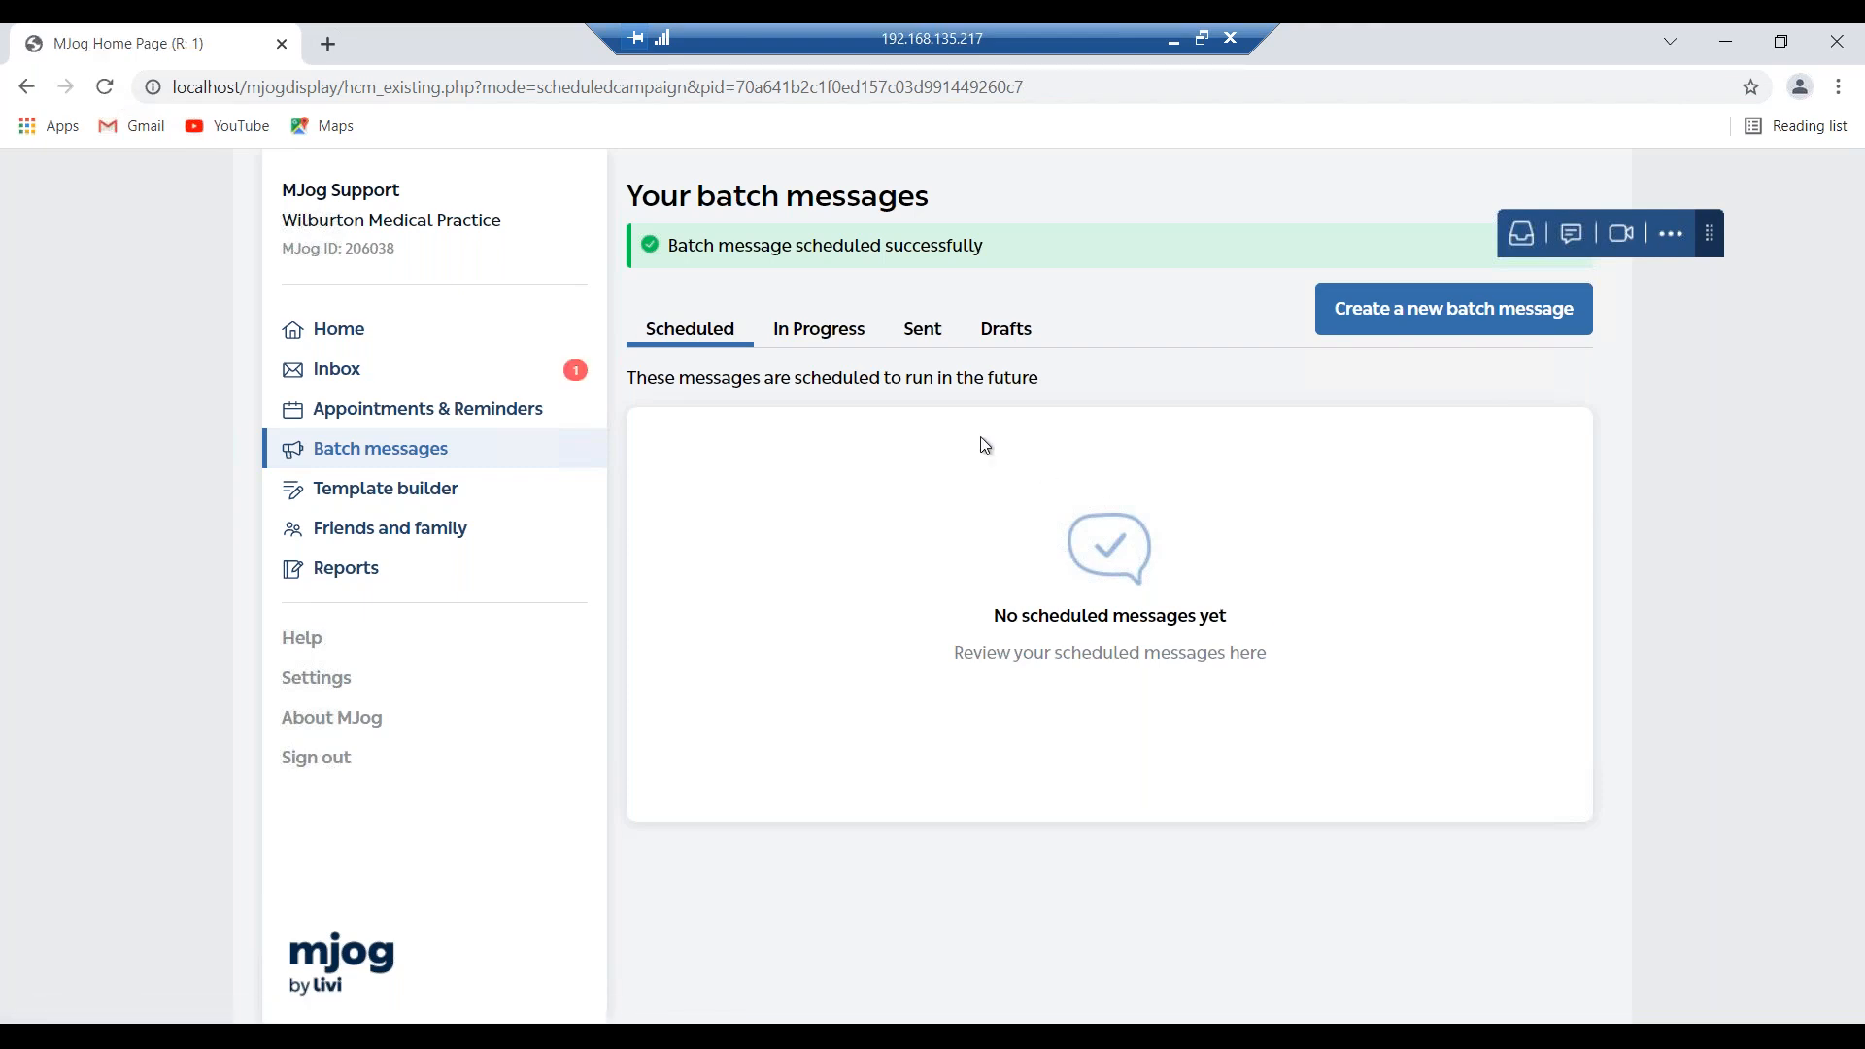
left_click(859, 342)
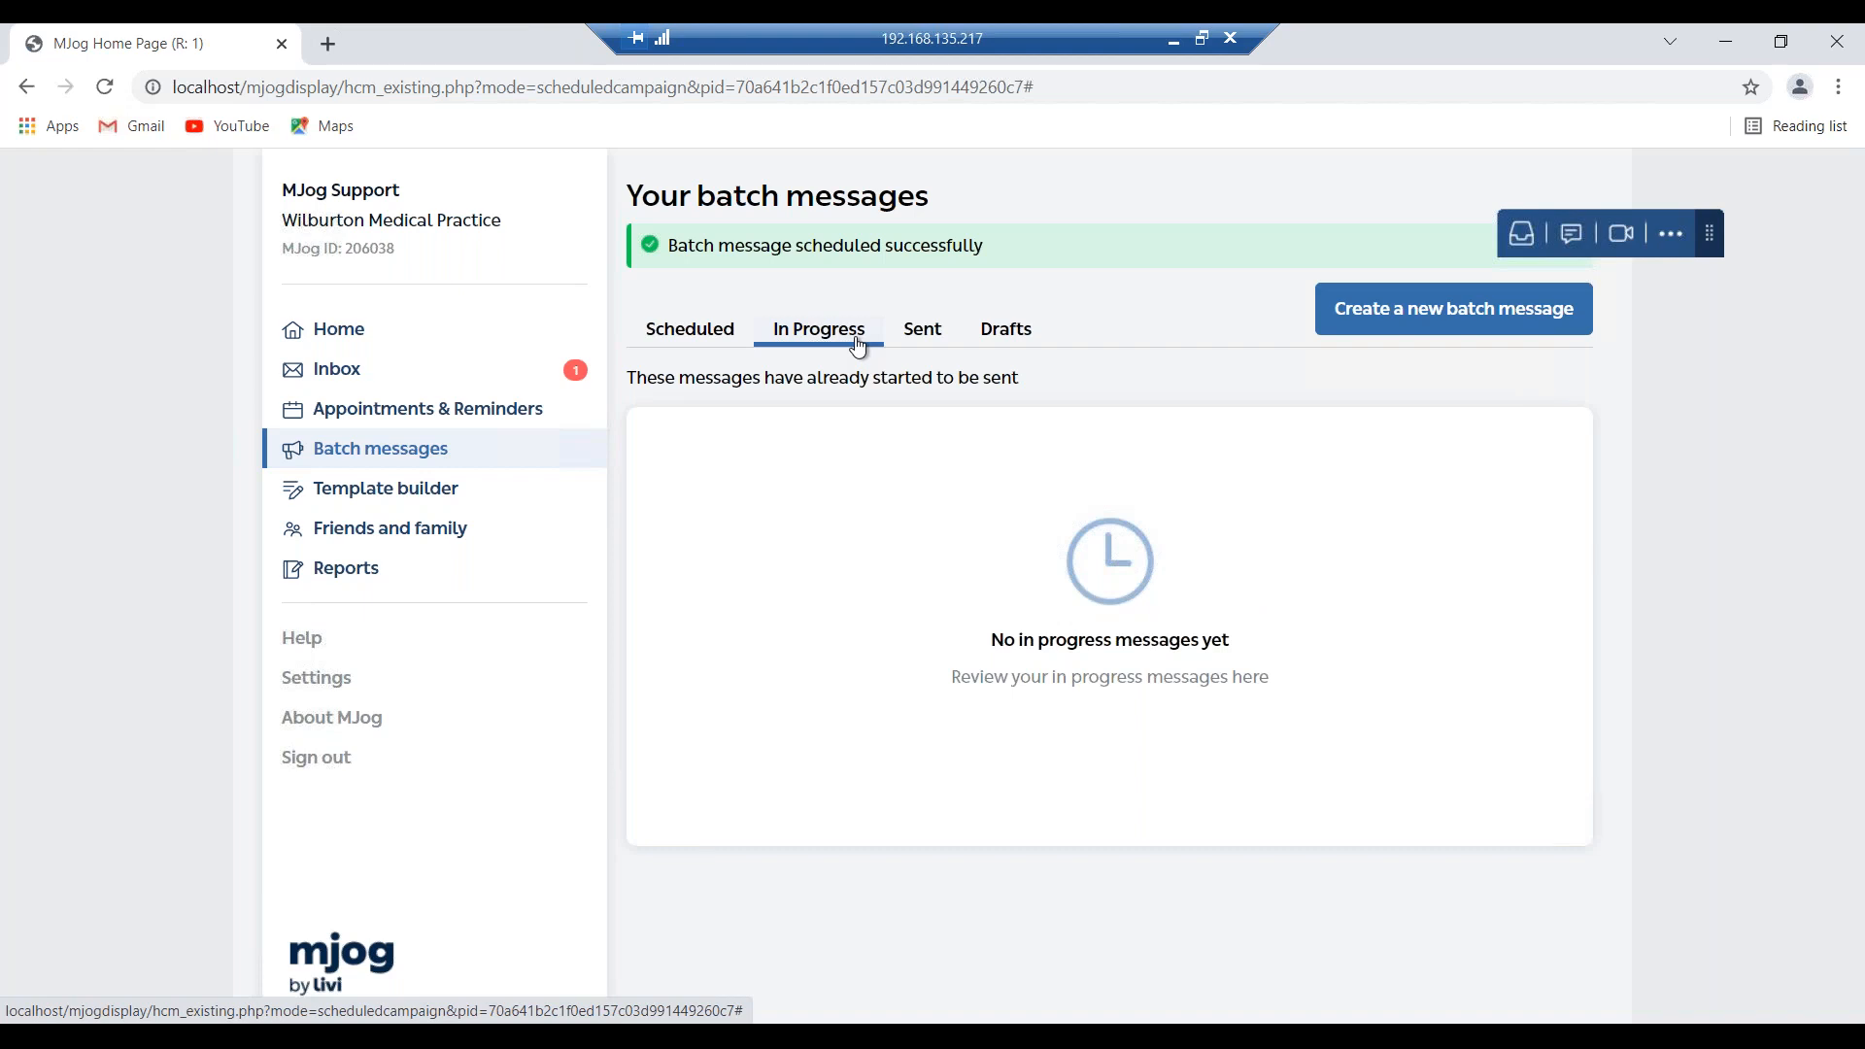
left_click(920, 337)
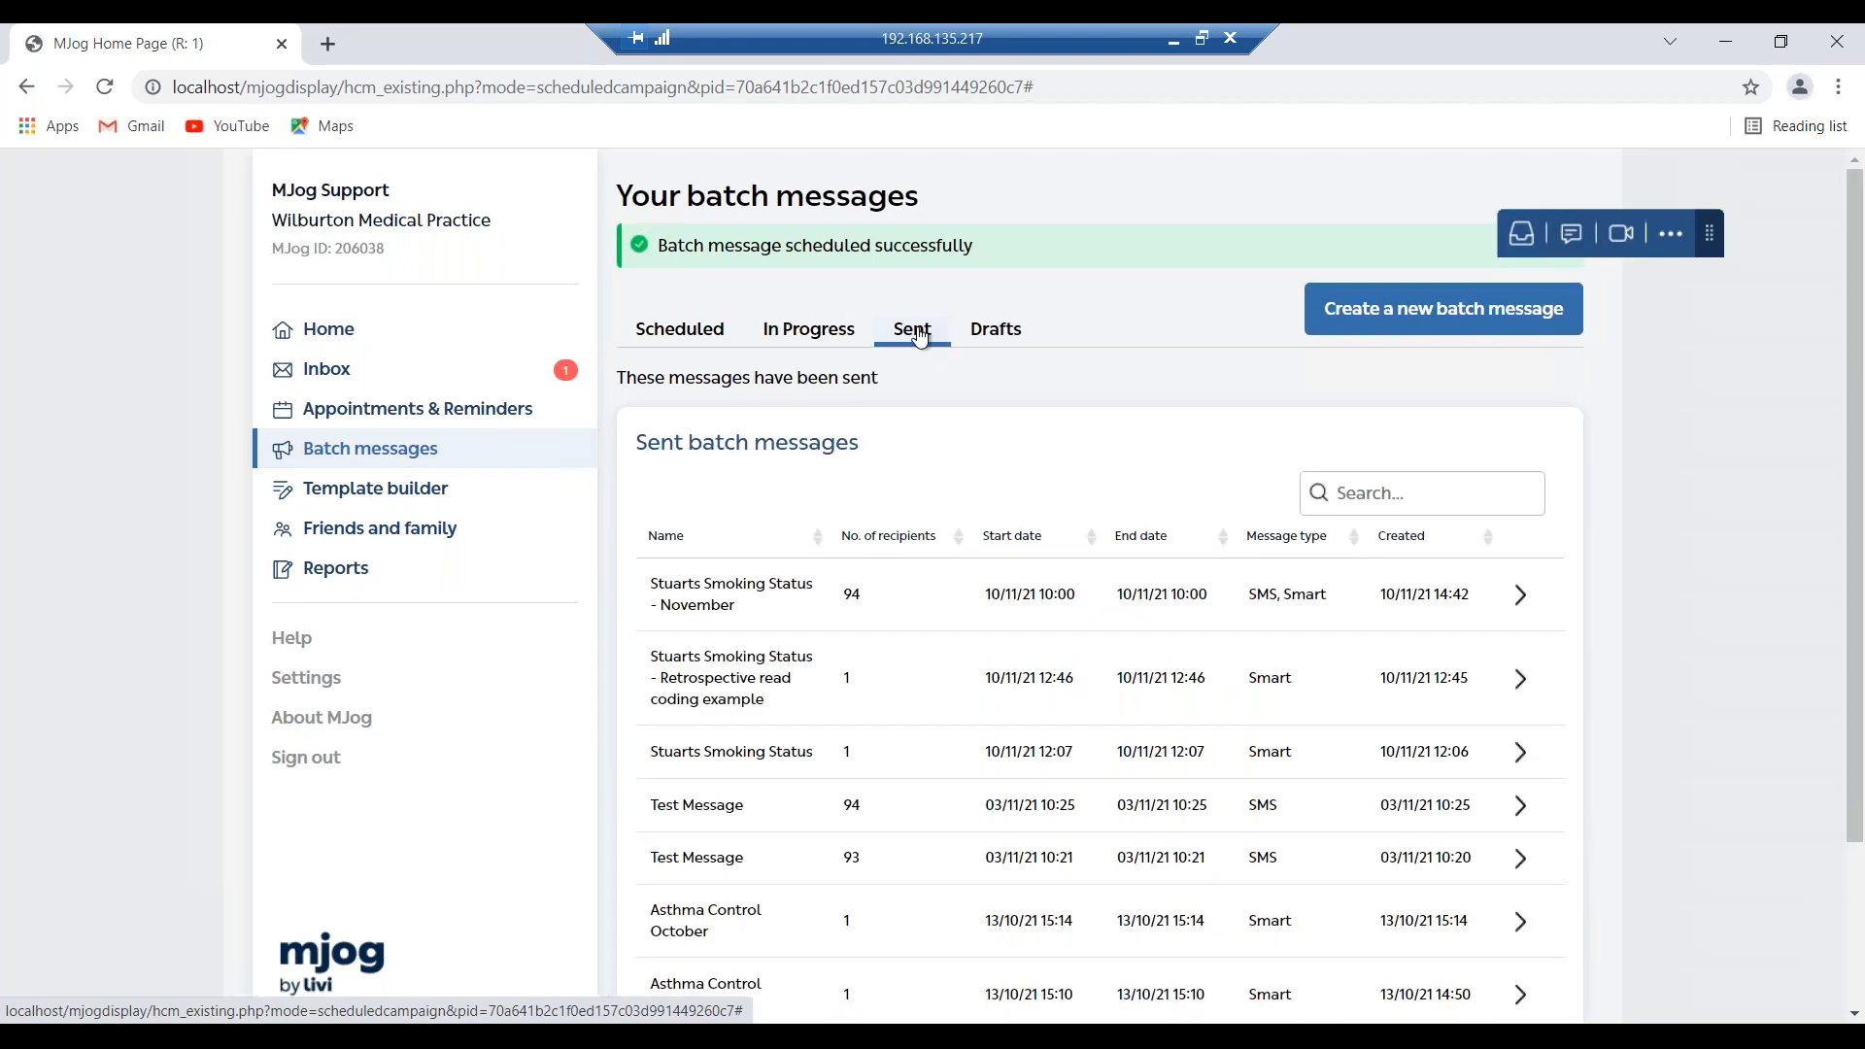
left_click(989, 335)
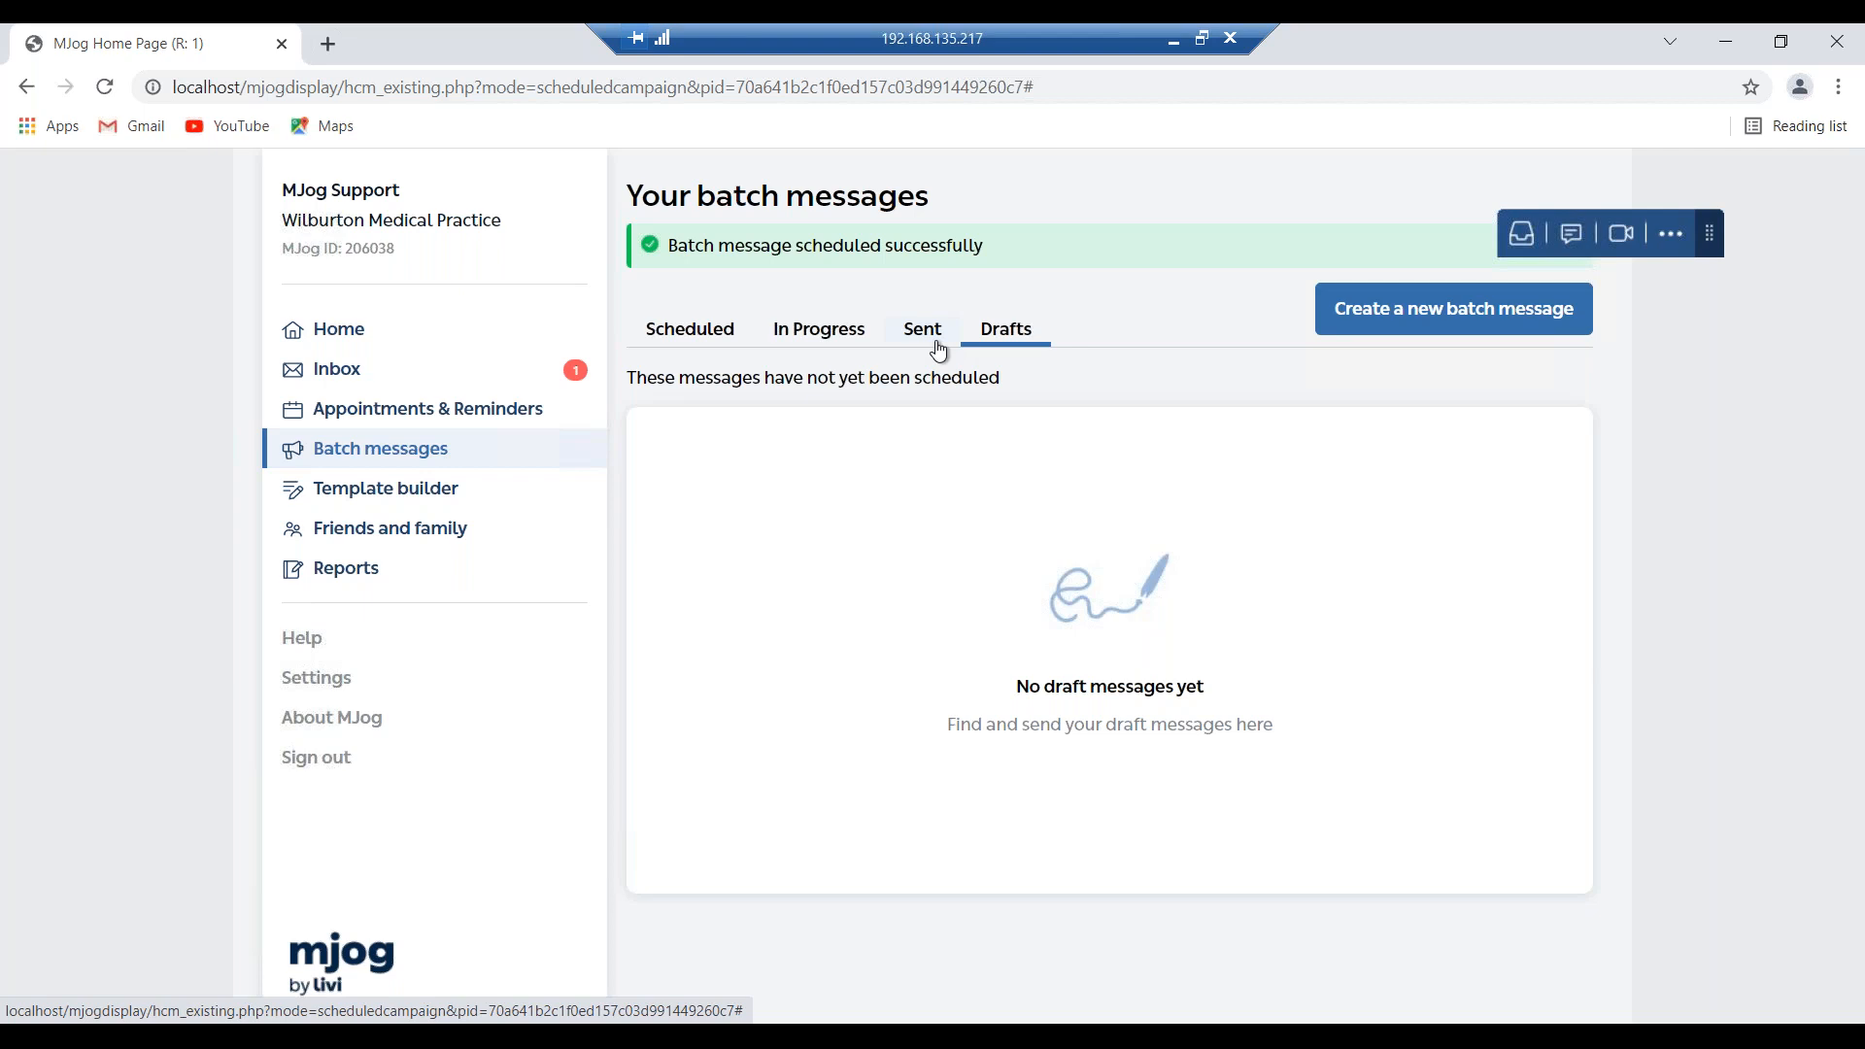
left_click(924, 332)
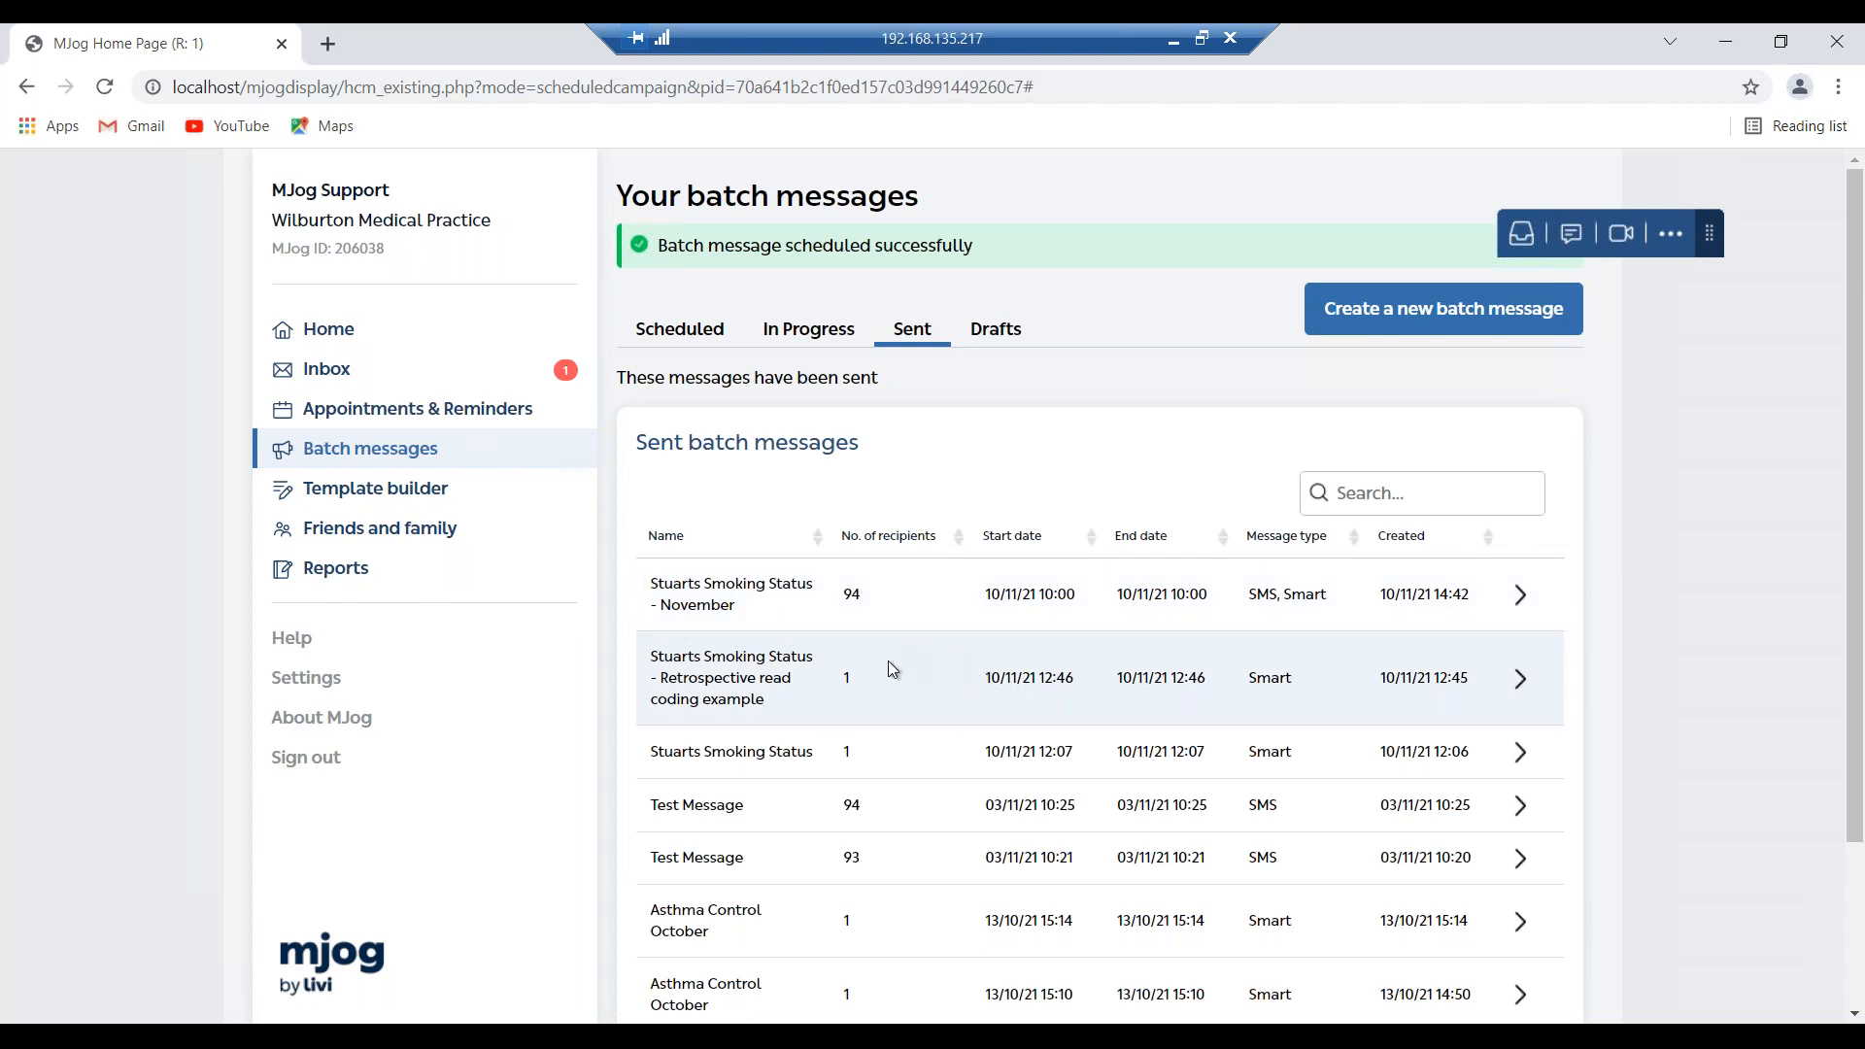
Open the Retrospective read coding example's Results and add a code to I smoke tobacco.
left_click(960, 683)
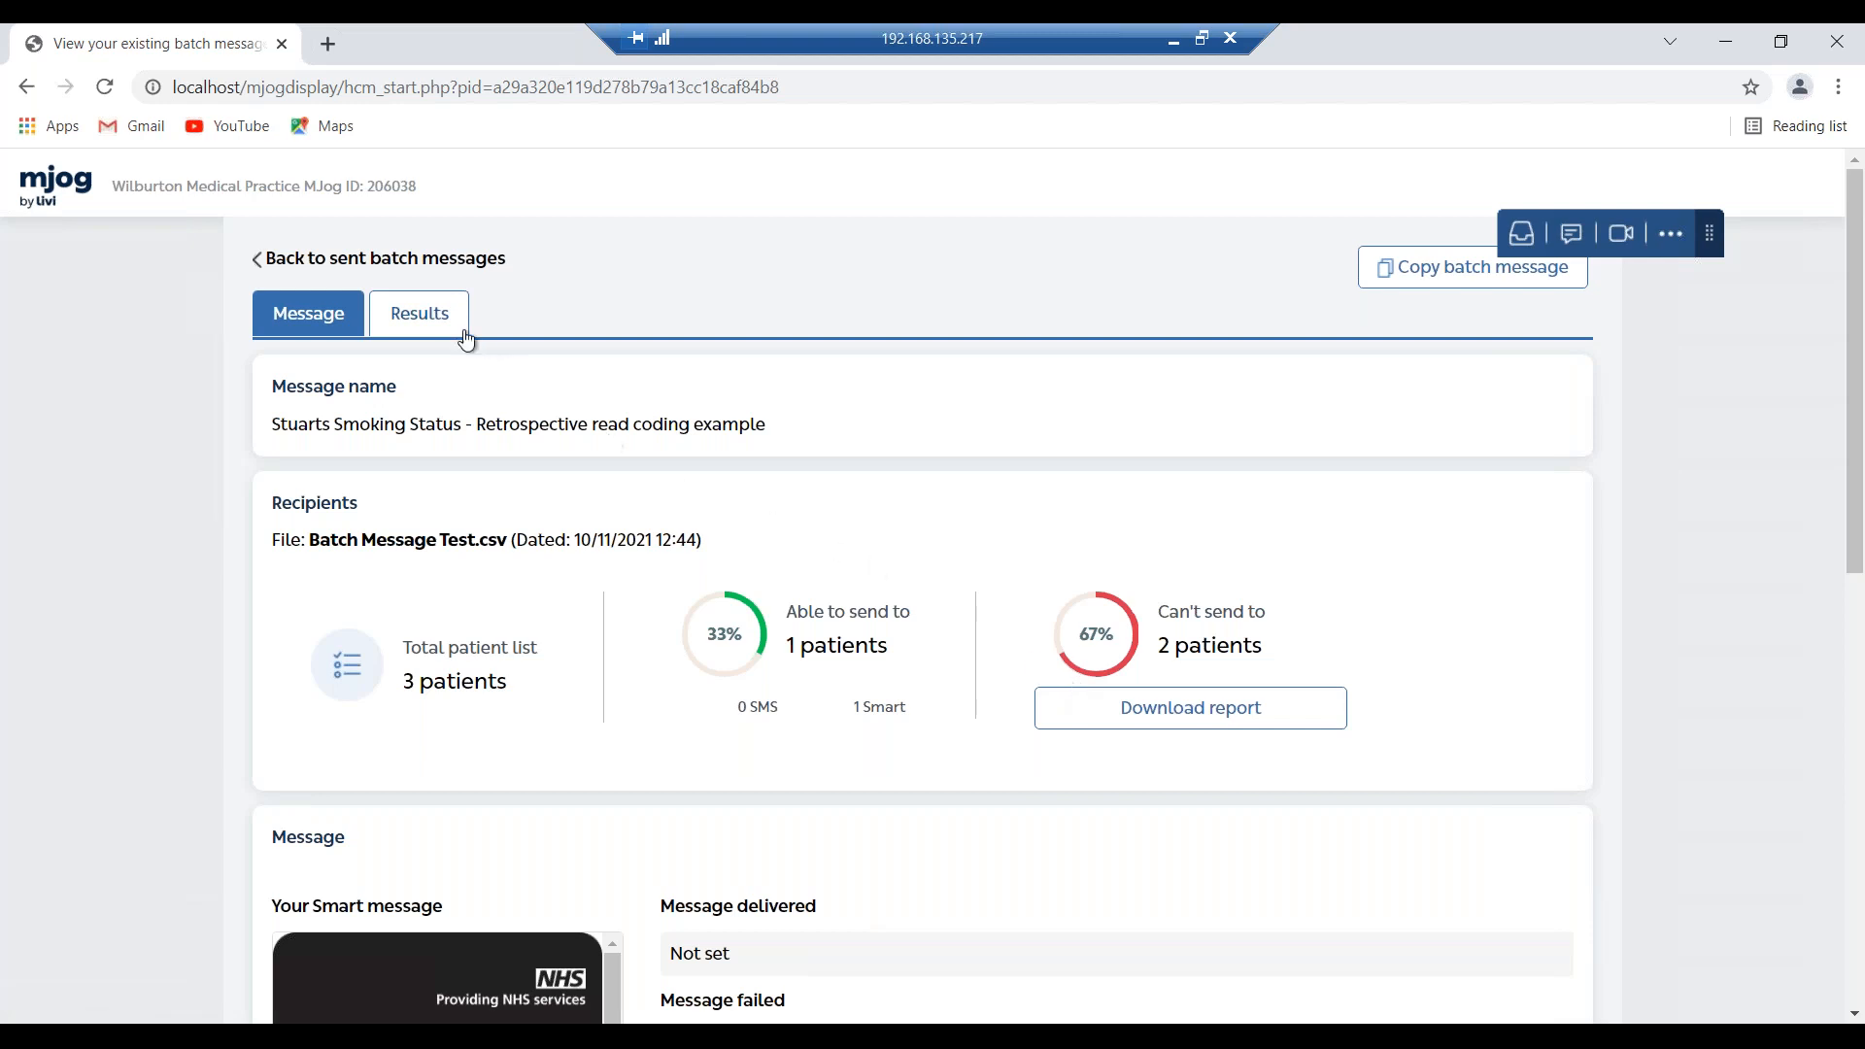
left_click(431, 332)
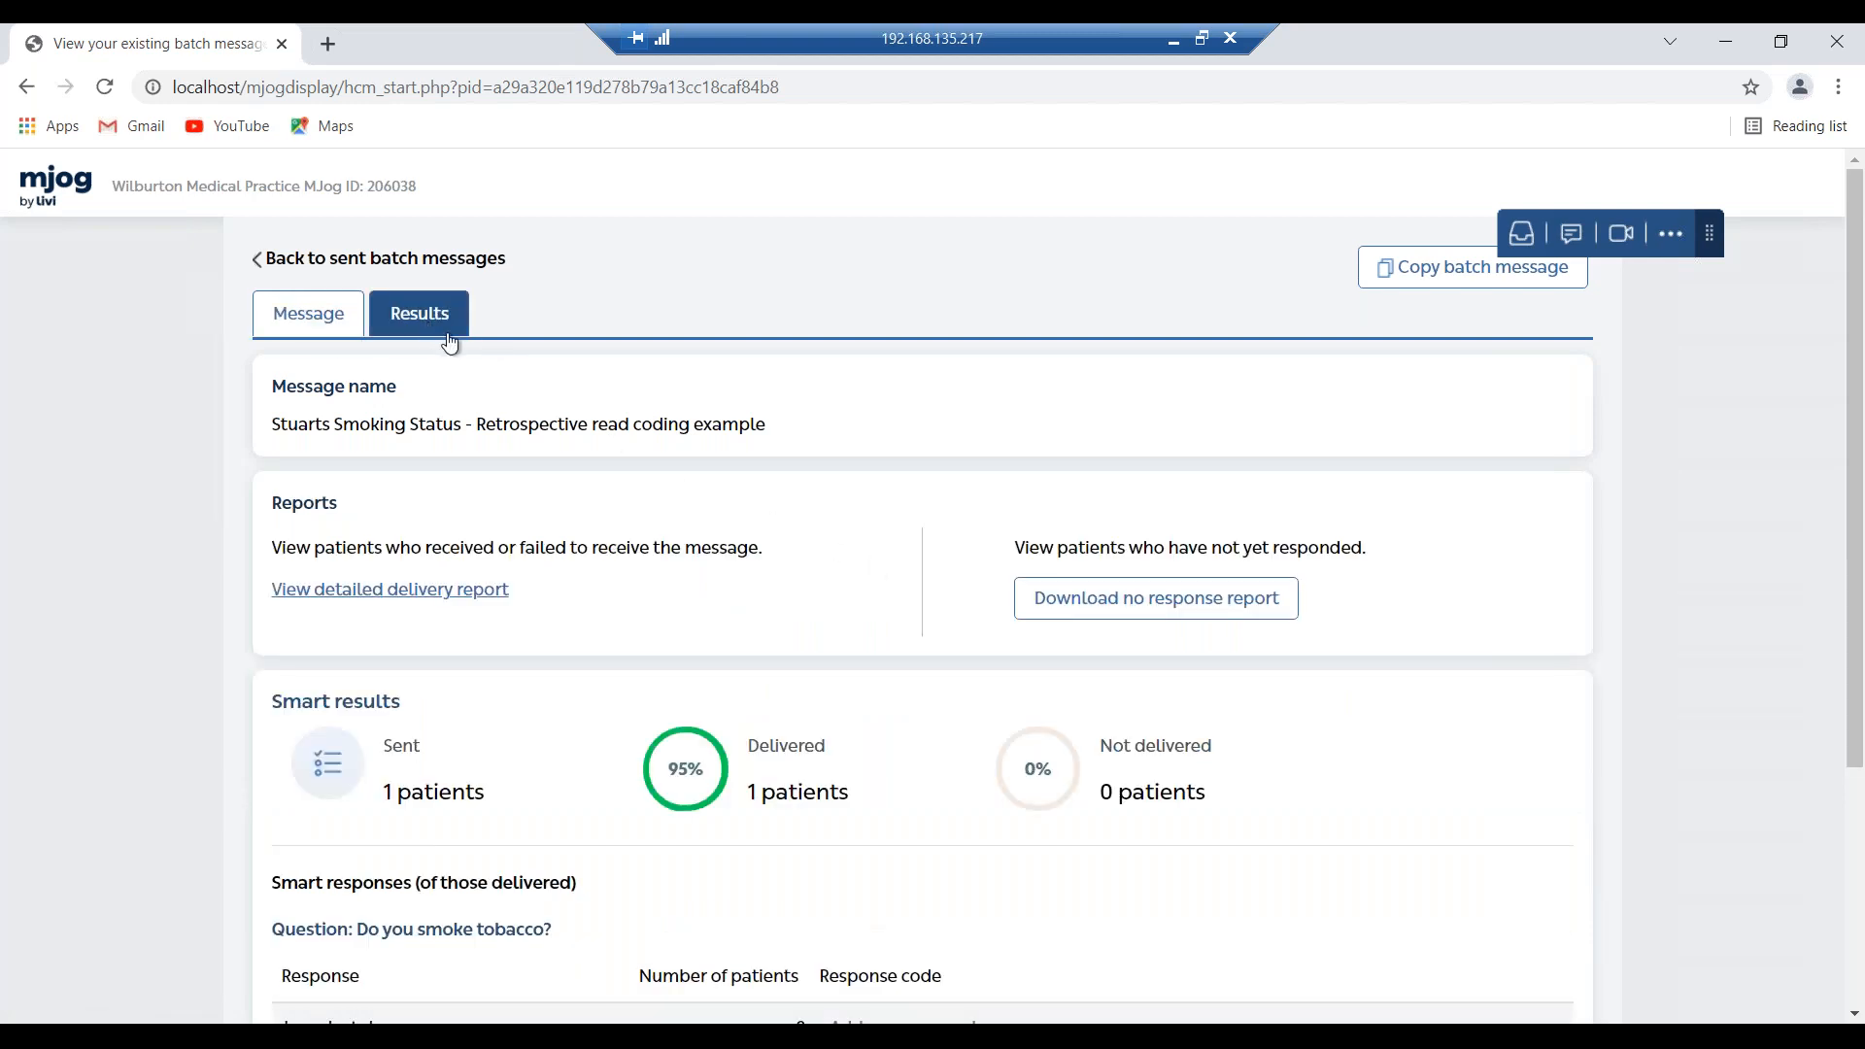
scroll(1041, 666, "down", 1)
scroll(1039, 660, "down", 2)
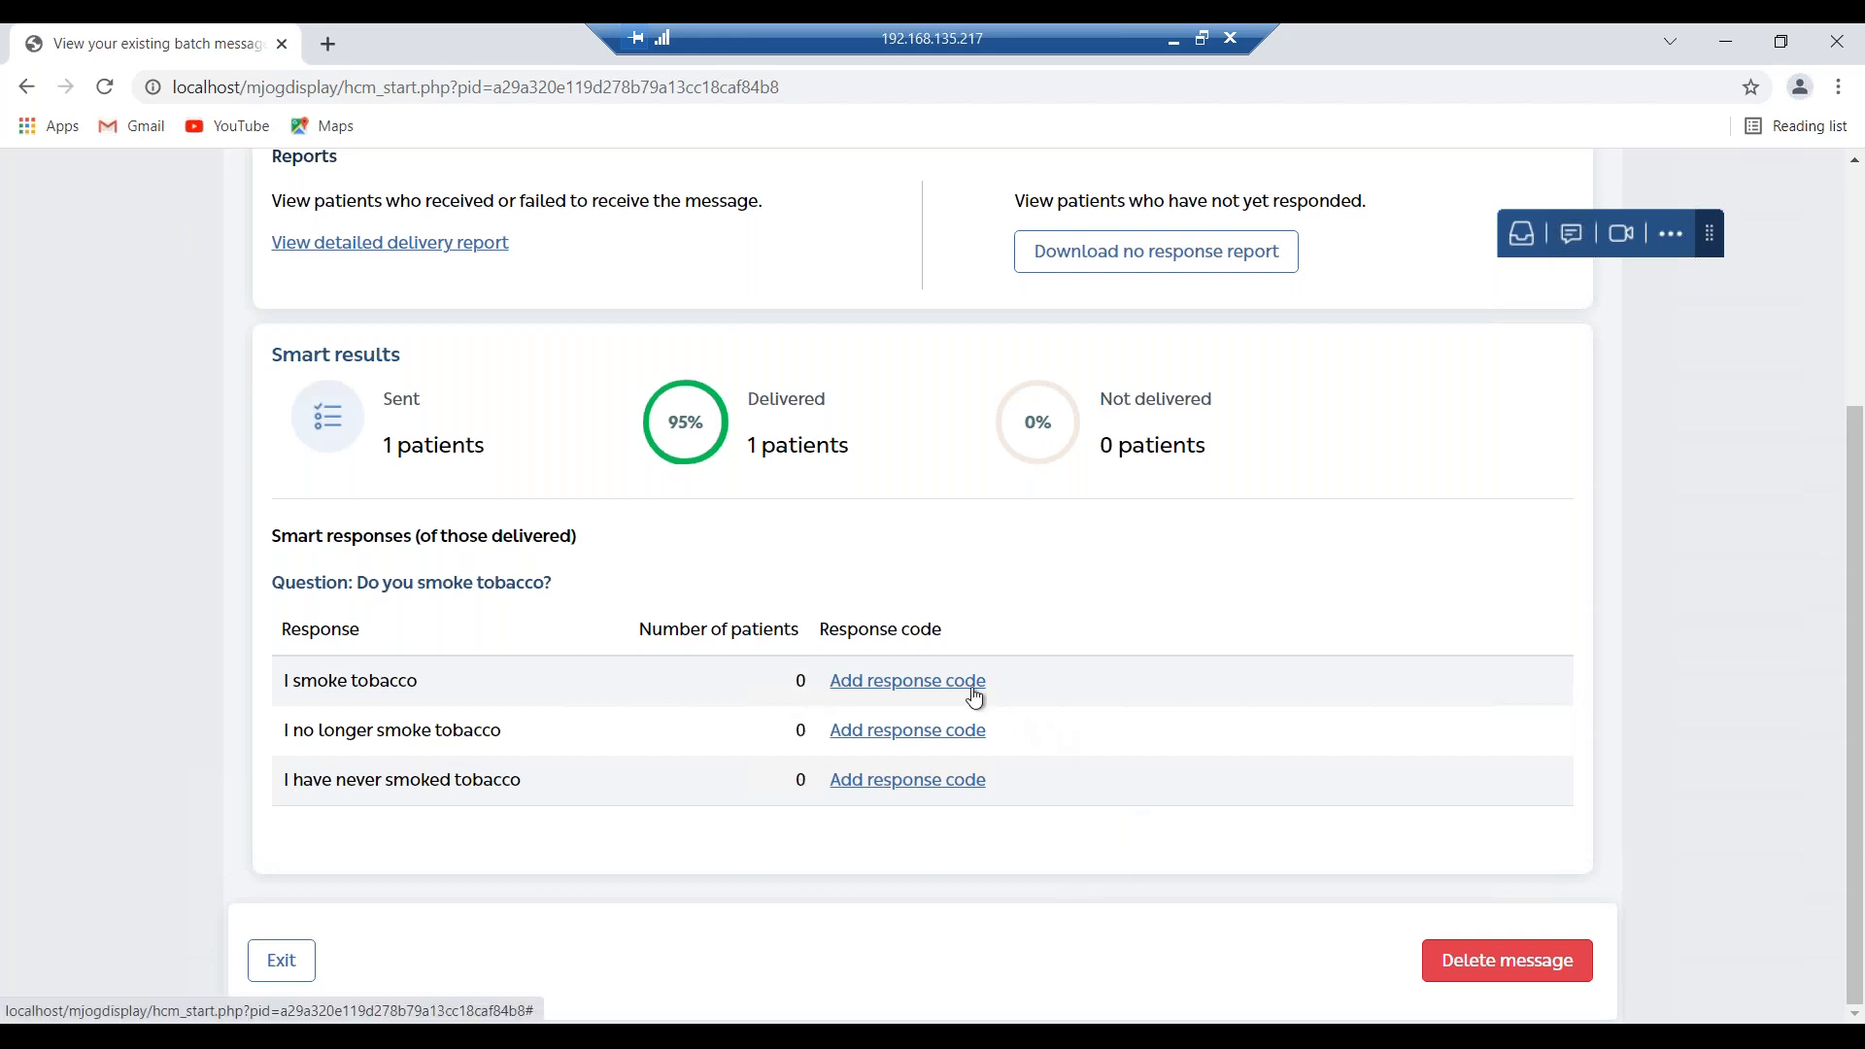
left_click(974, 693)
Search 'Smoker' and save Smoker (77176002) for the I smoke tobacco response.
left_click(815, 487)
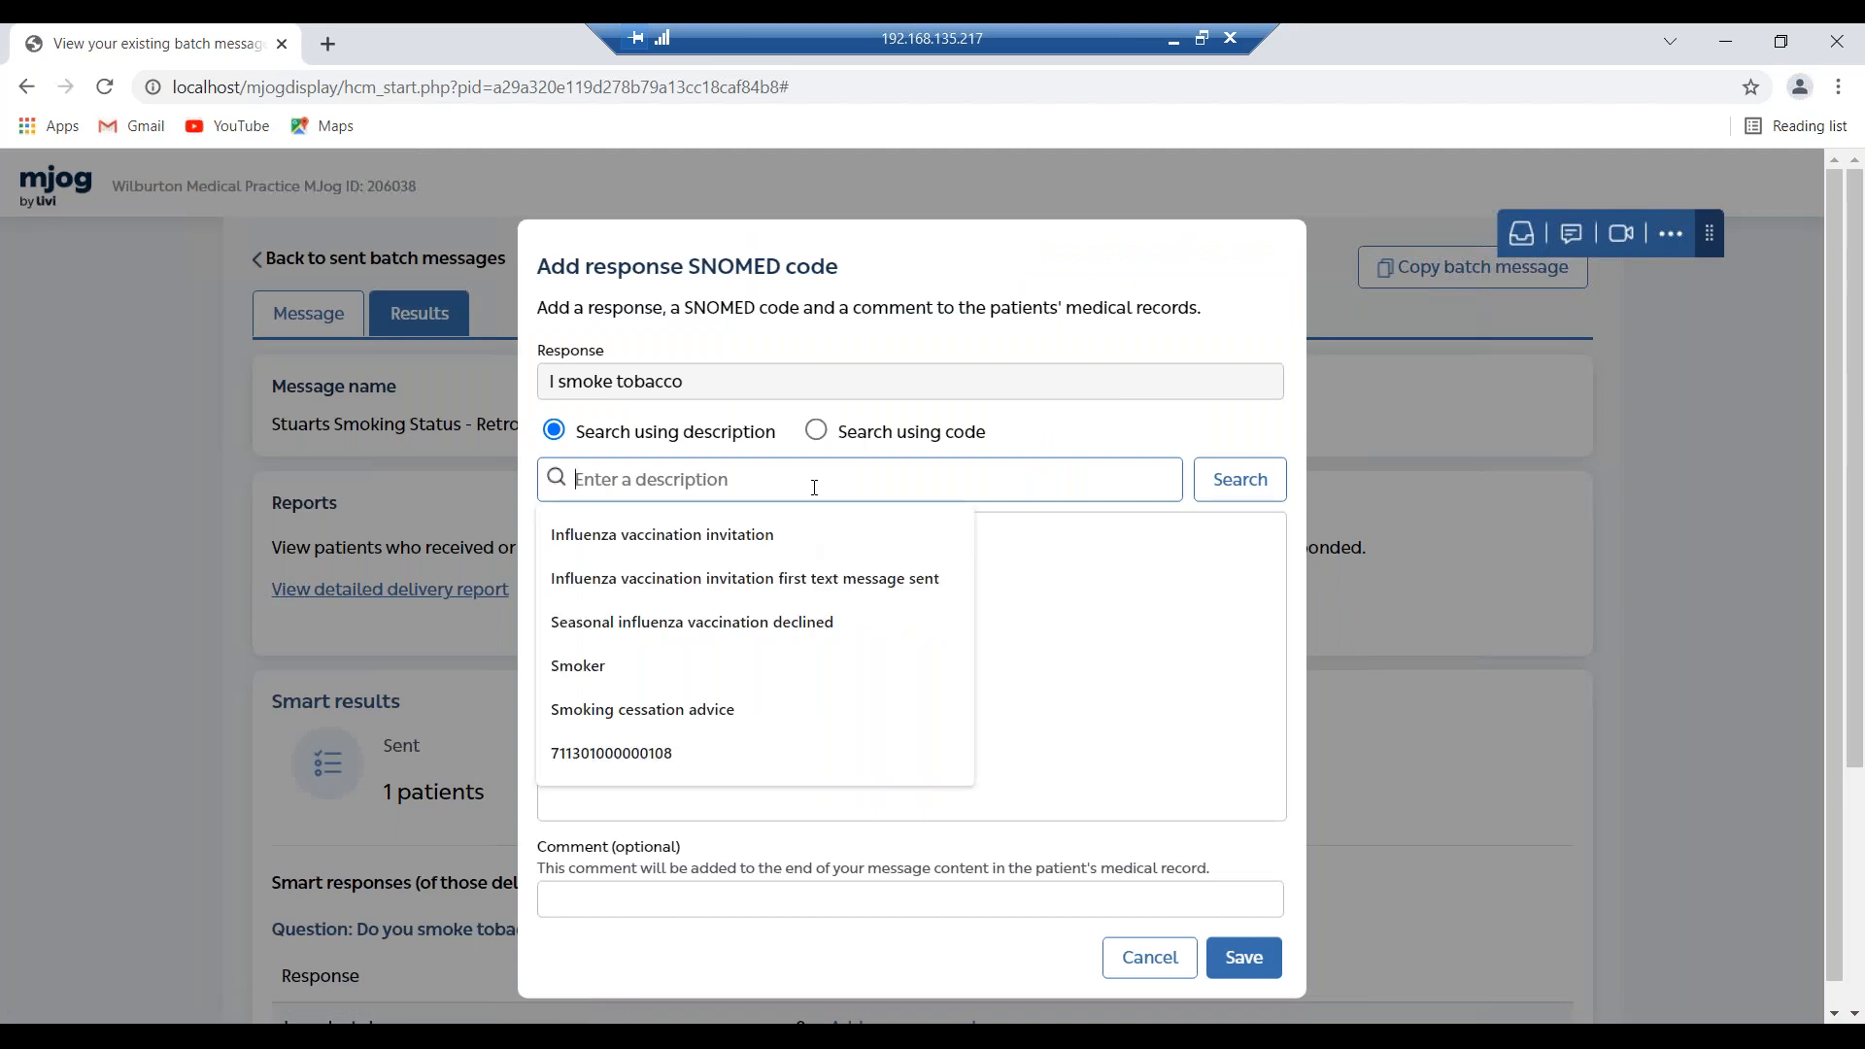
left_click(719, 670)
left_click(1240, 483)
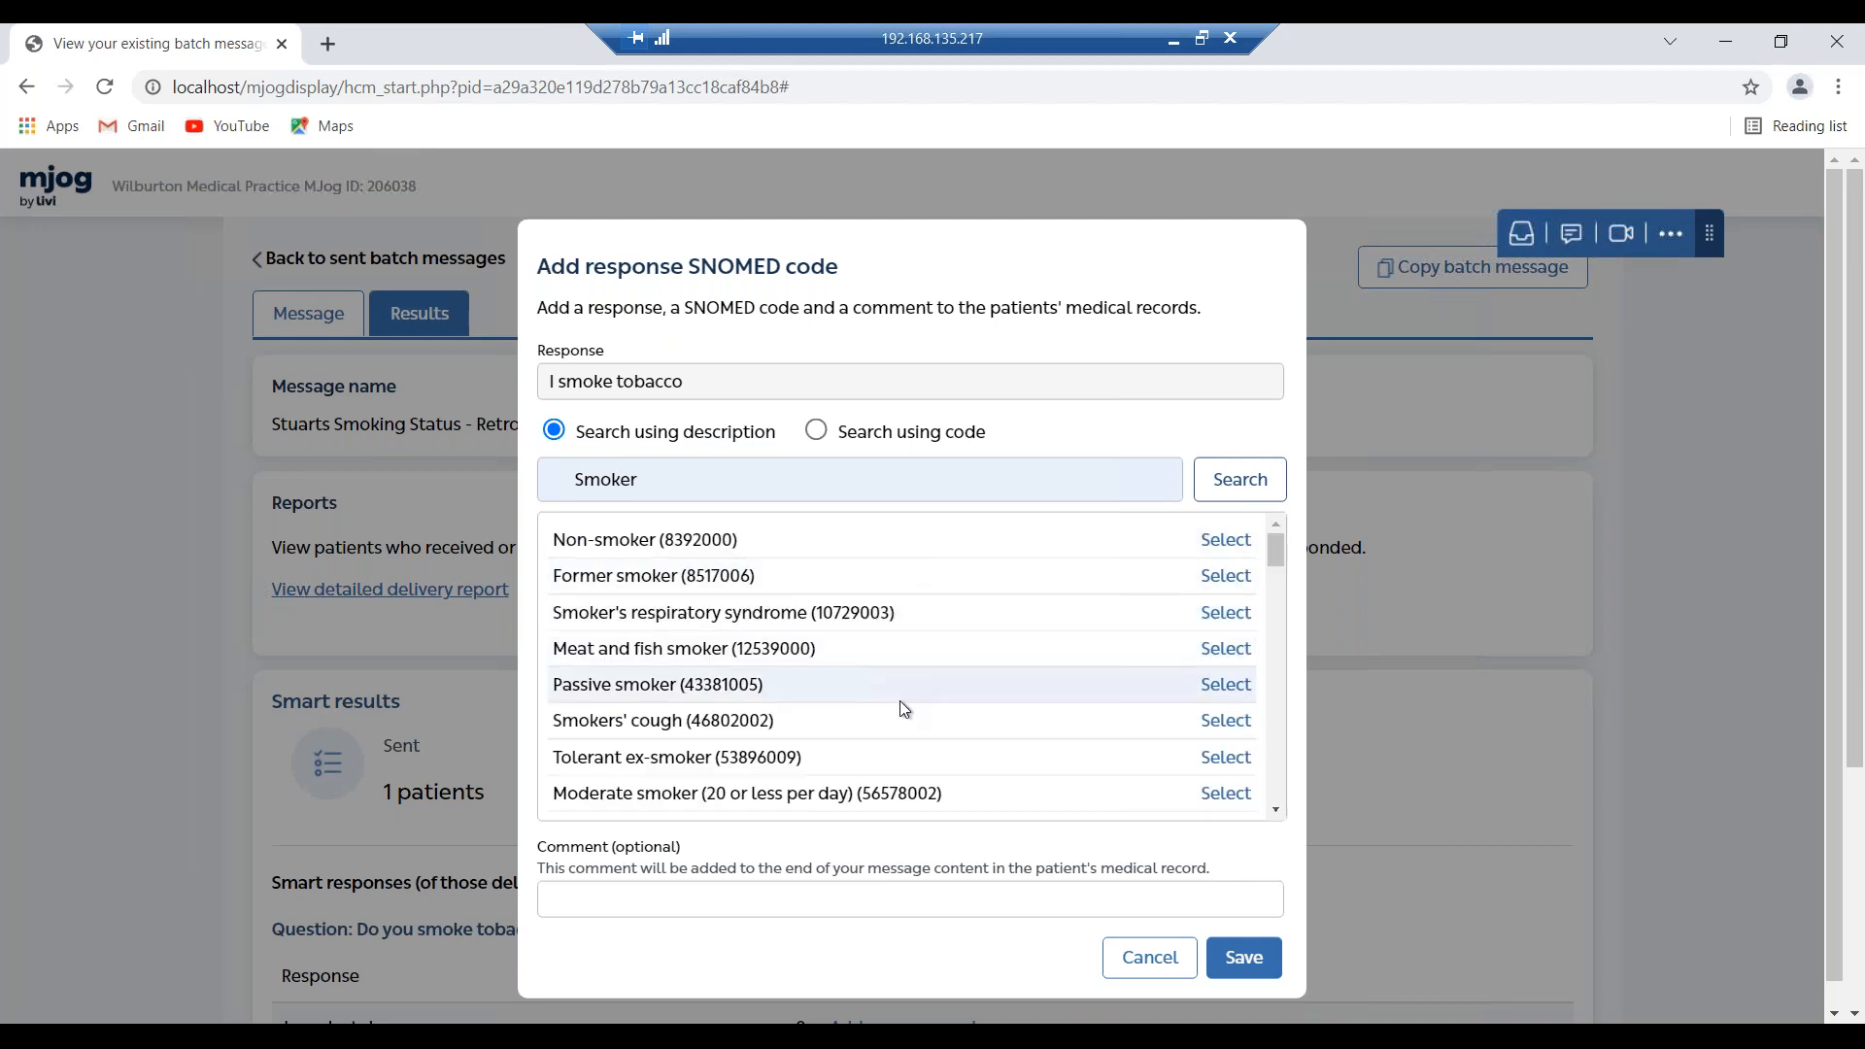
scroll(903, 708, "down", 1)
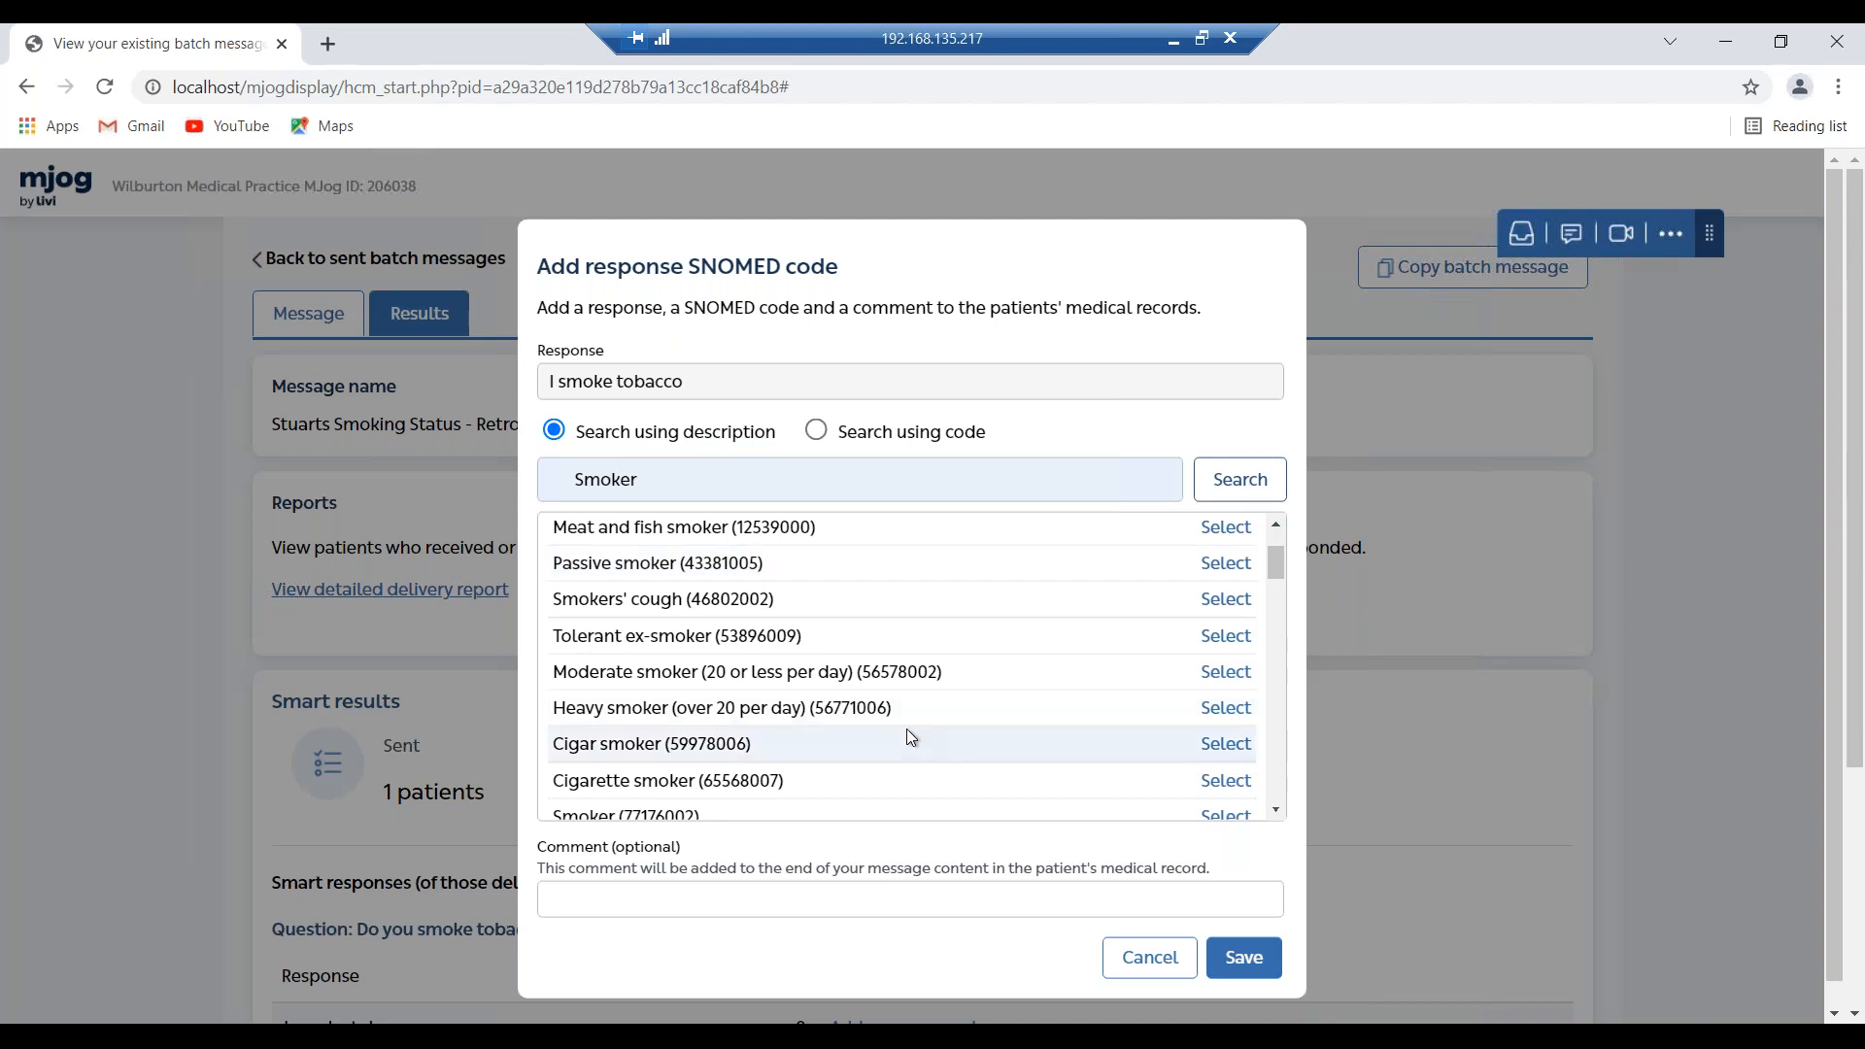
scroll(906, 729, "down", 1)
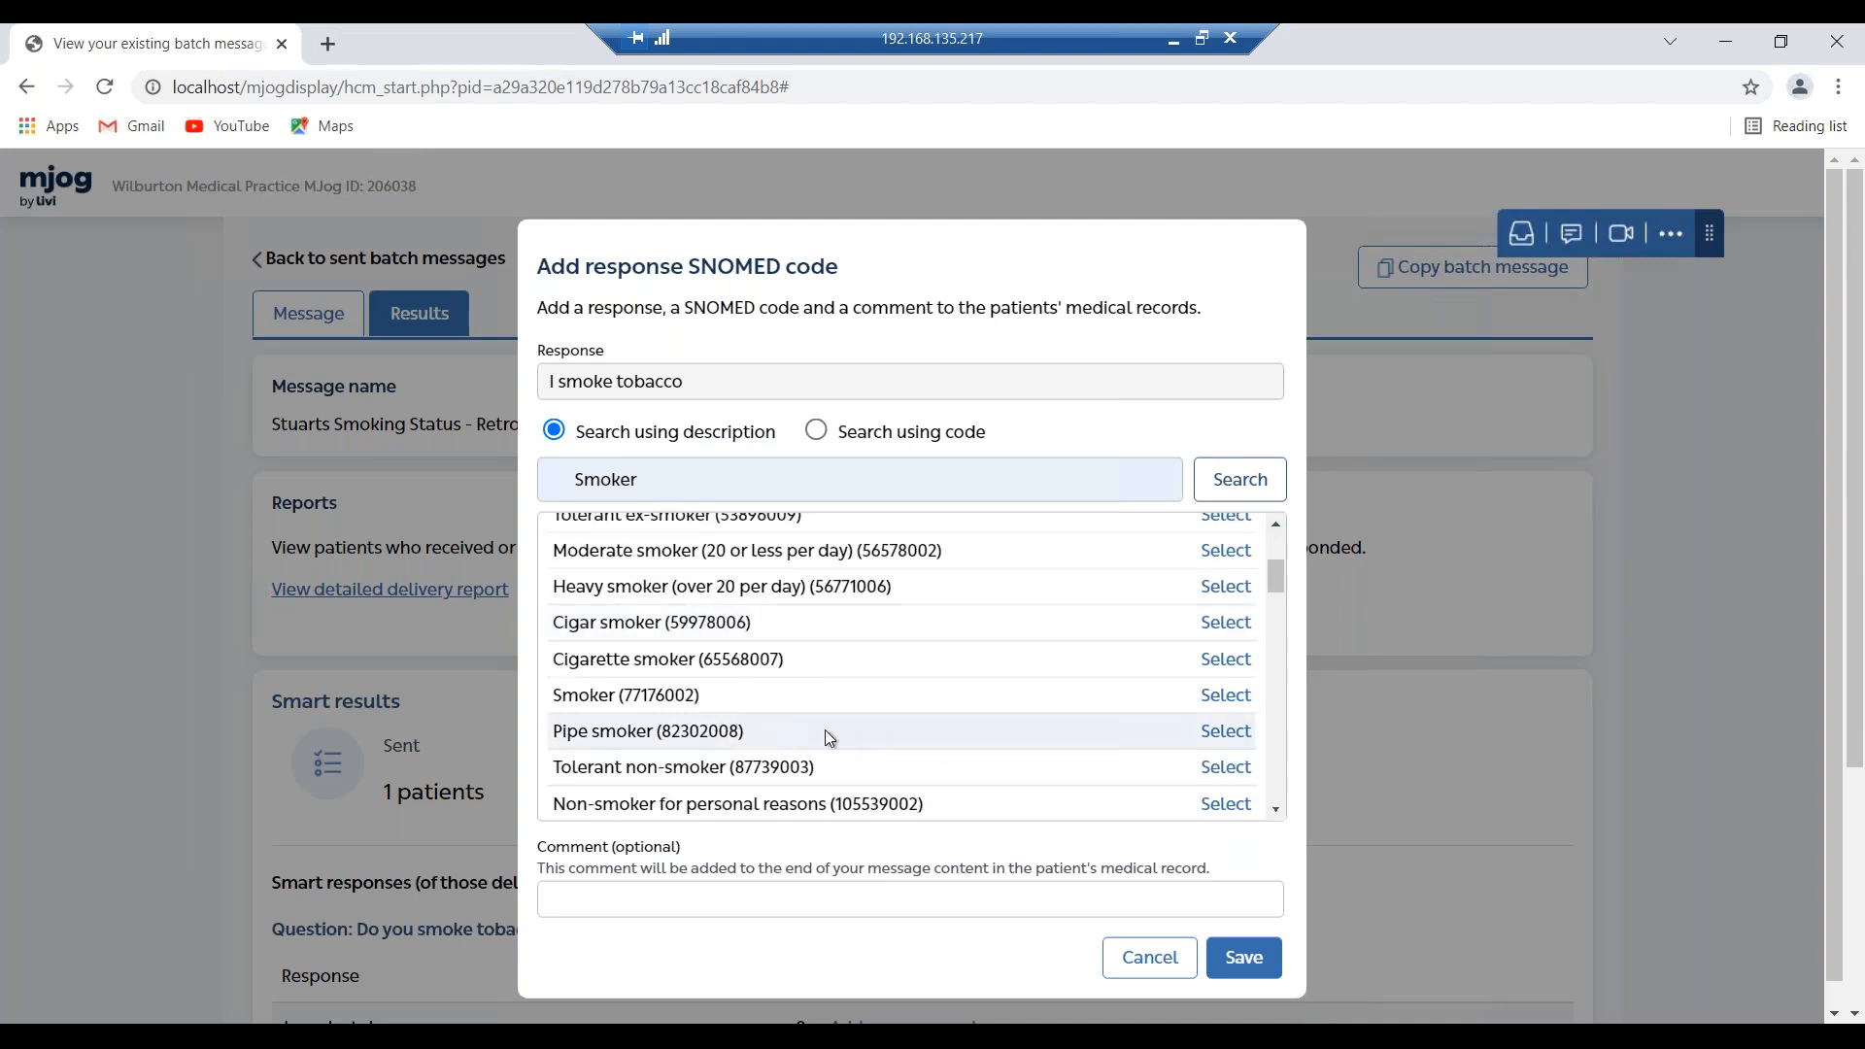
left_click(1209, 695)
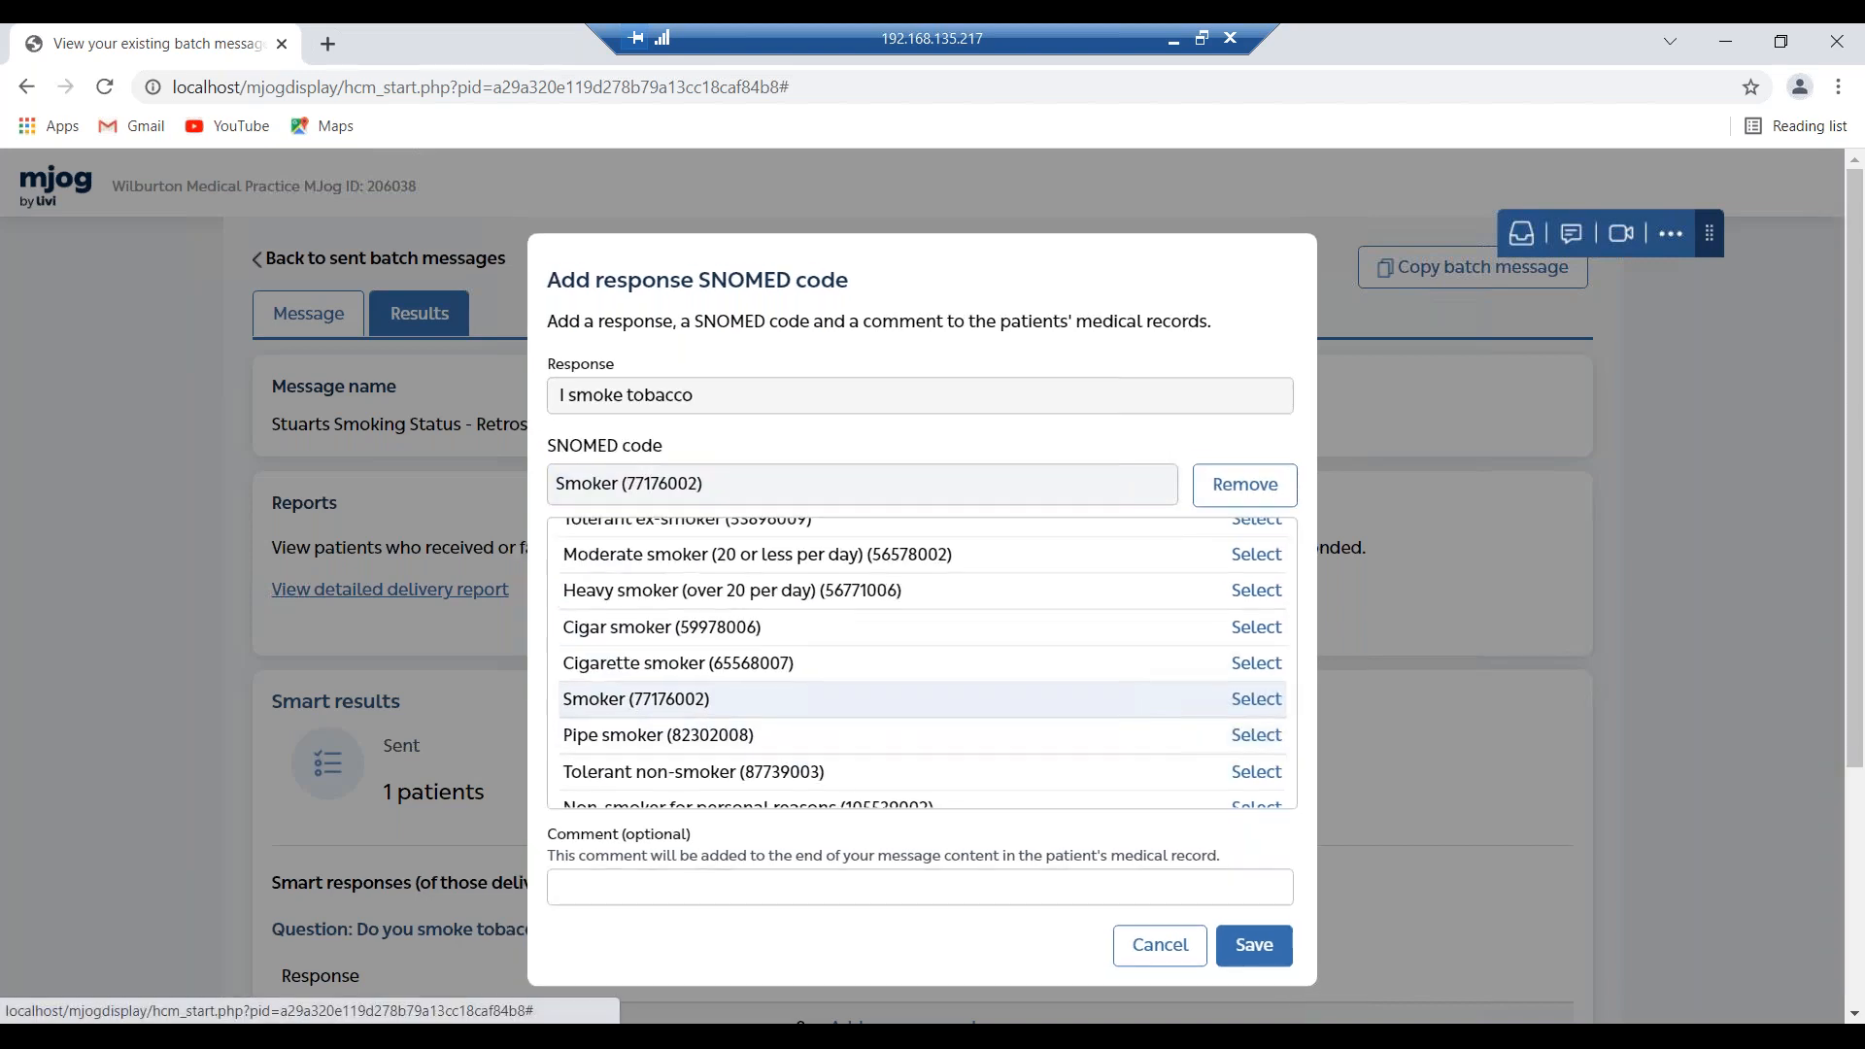
left_click(1256, 813)
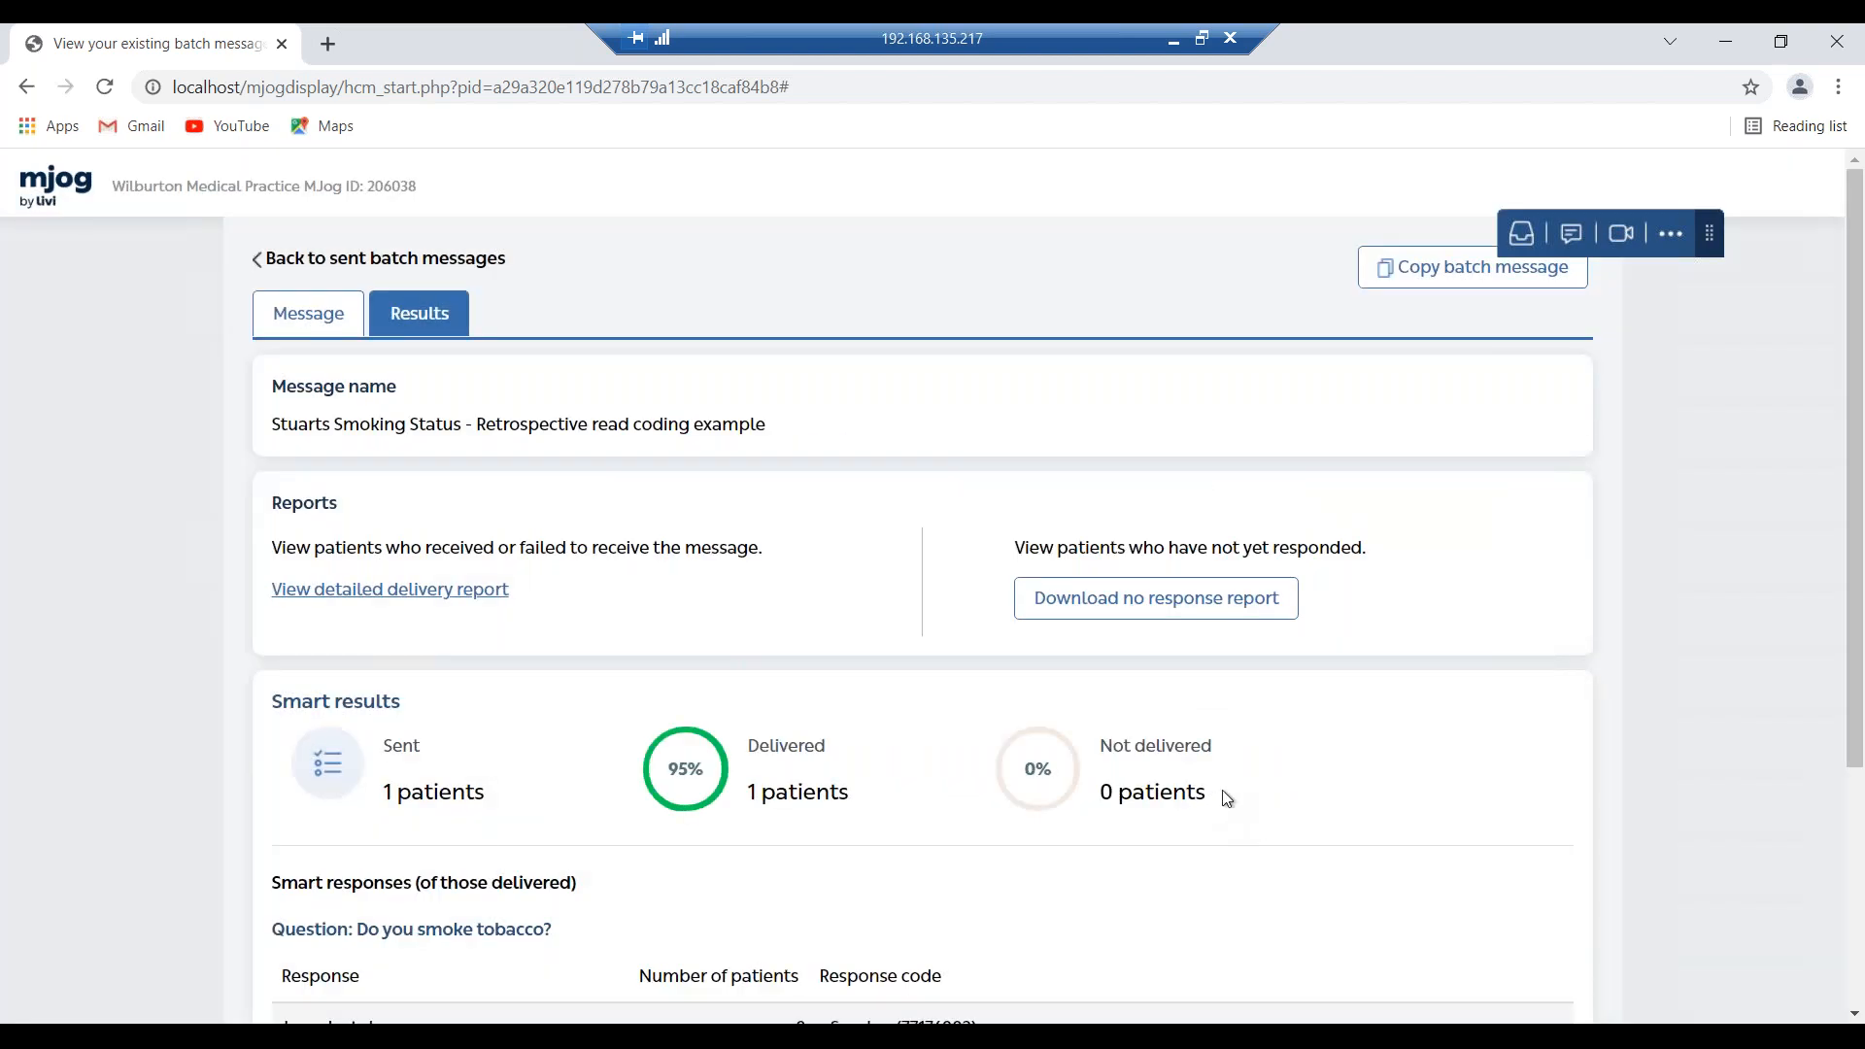
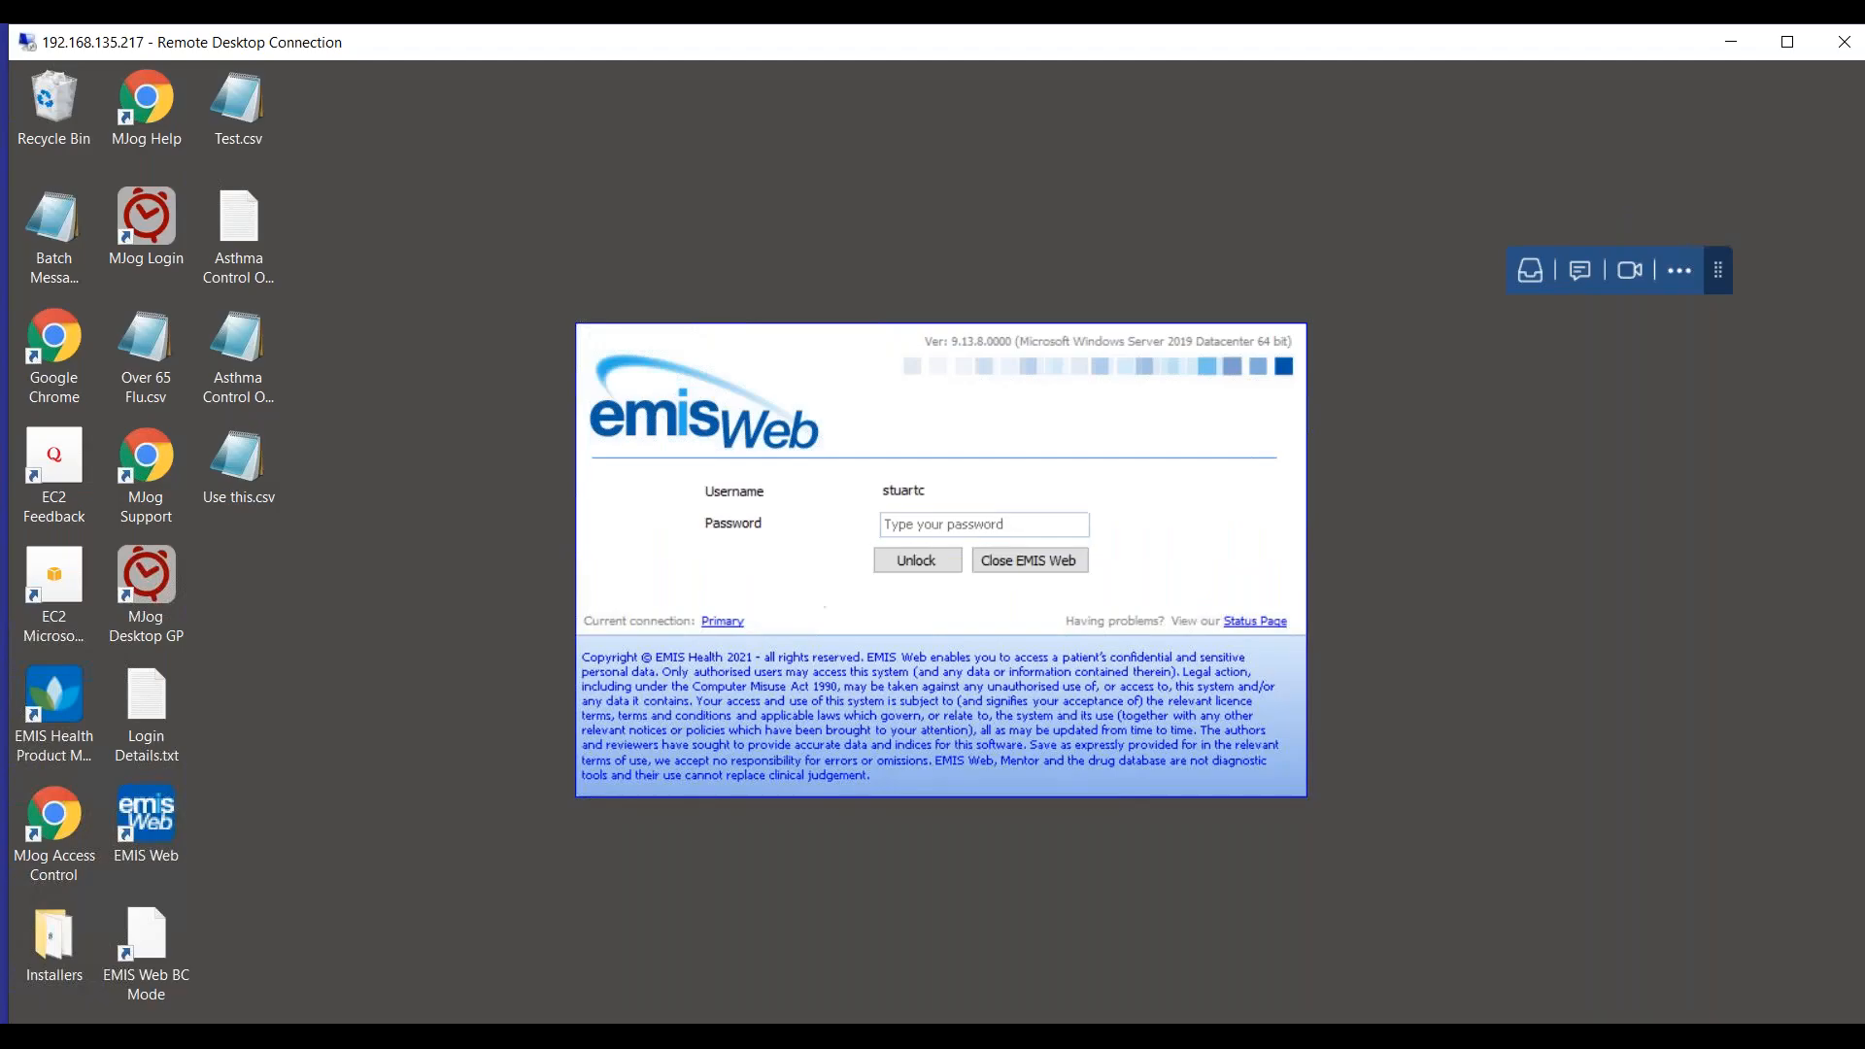
Unlock the locked EMIS Web session by entering the account password.
left_click(999, 524)
type("**********")
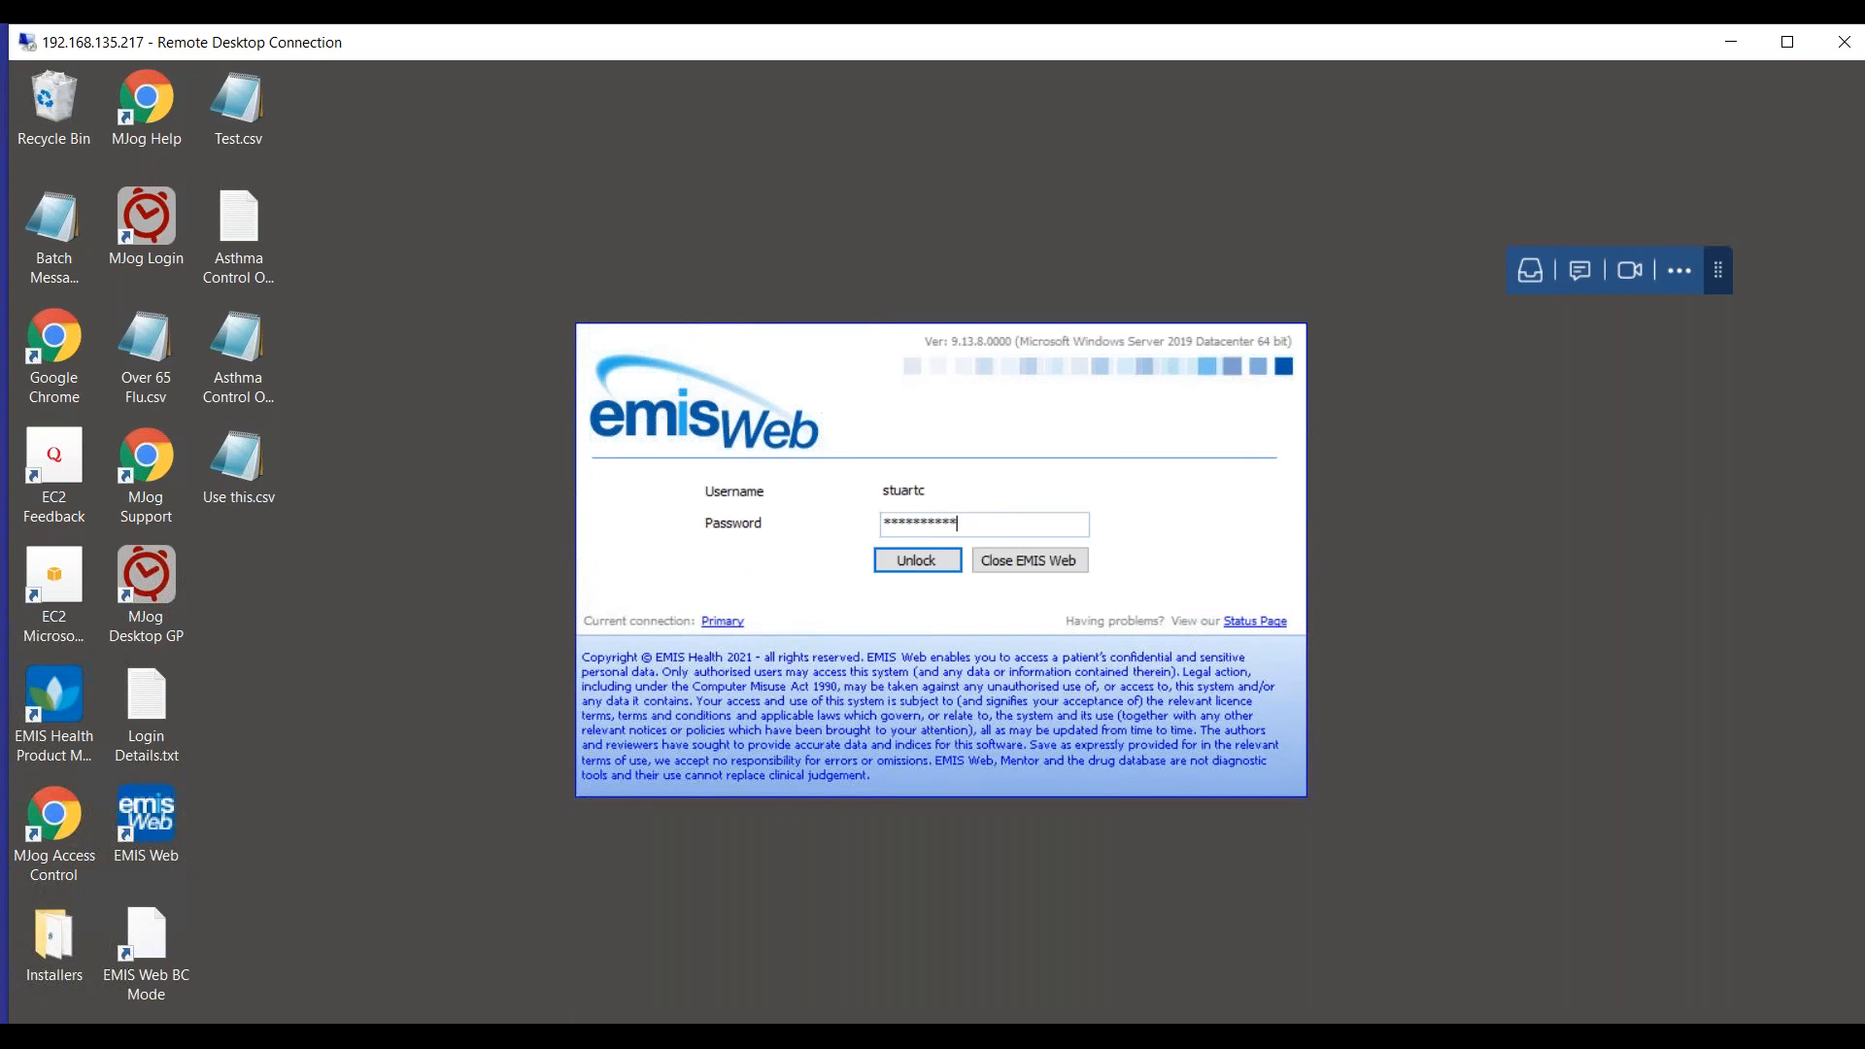
left_click(916, 550)
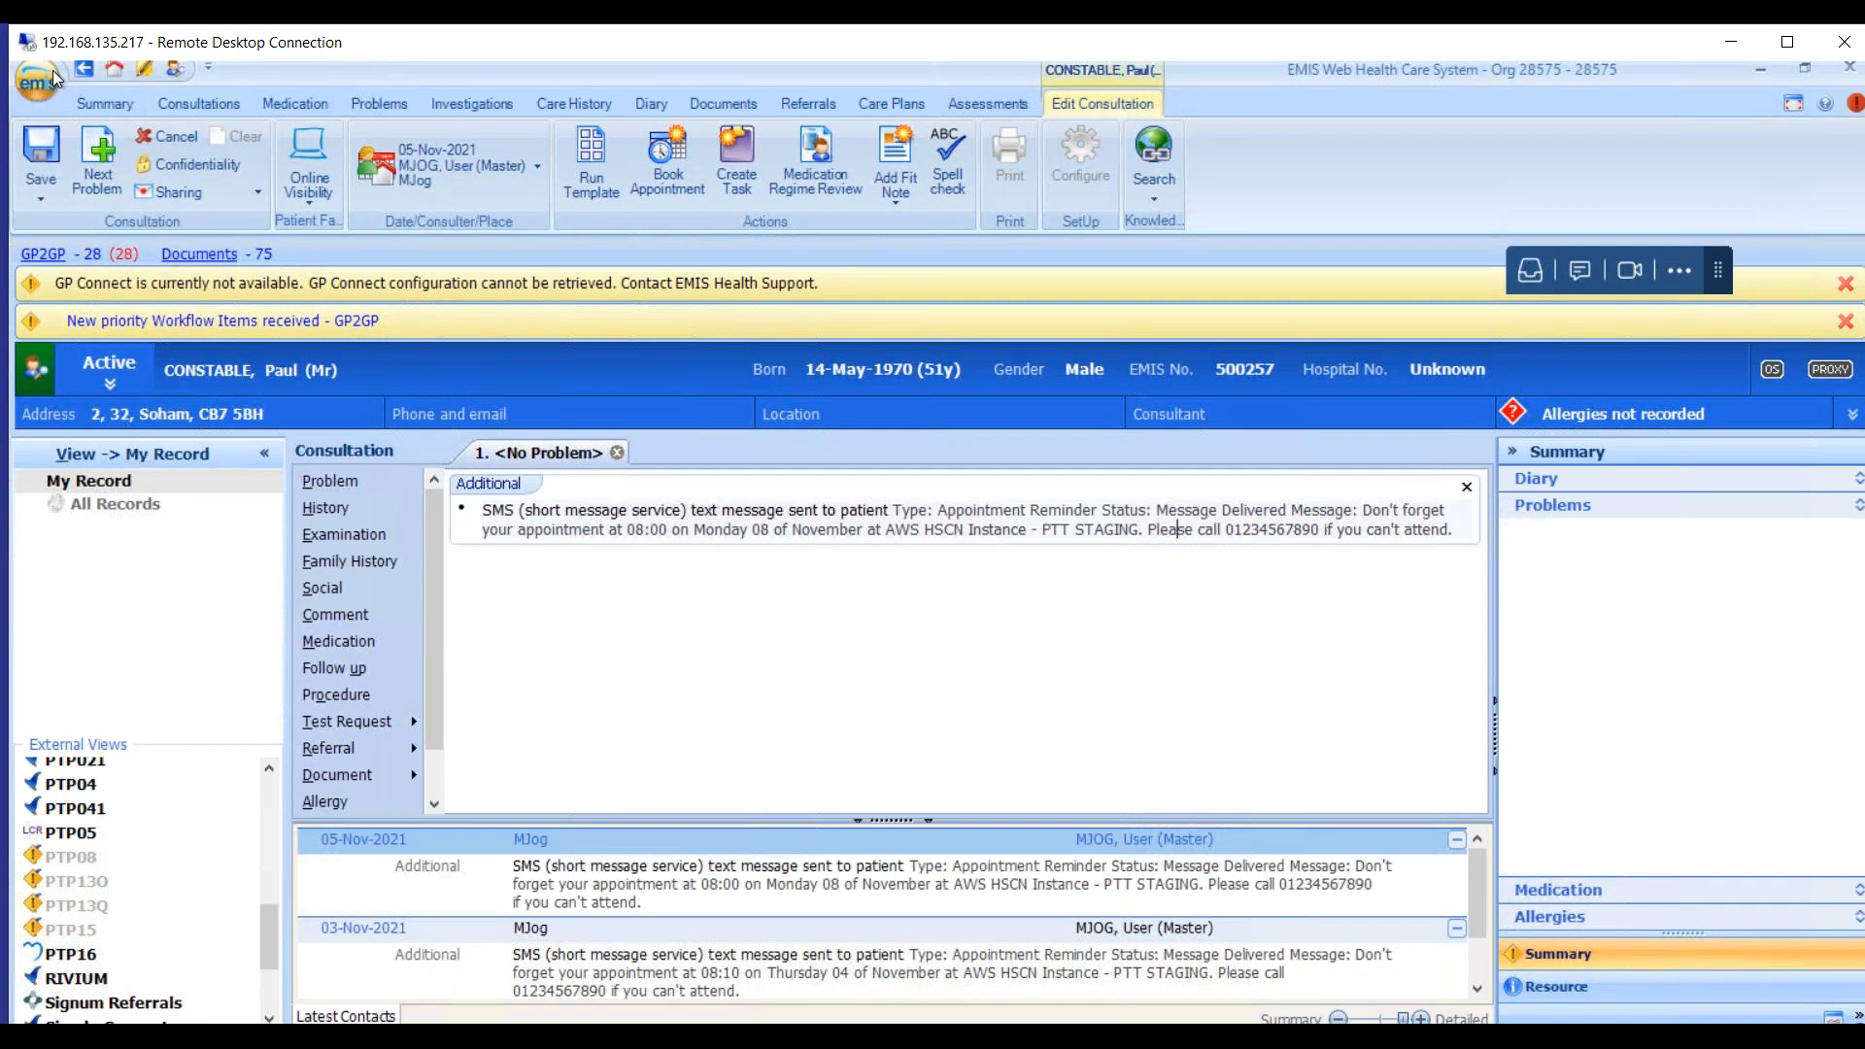
Open the Population Reporting module from the EMIS menu's Reporting options.
left_click(52, 70)
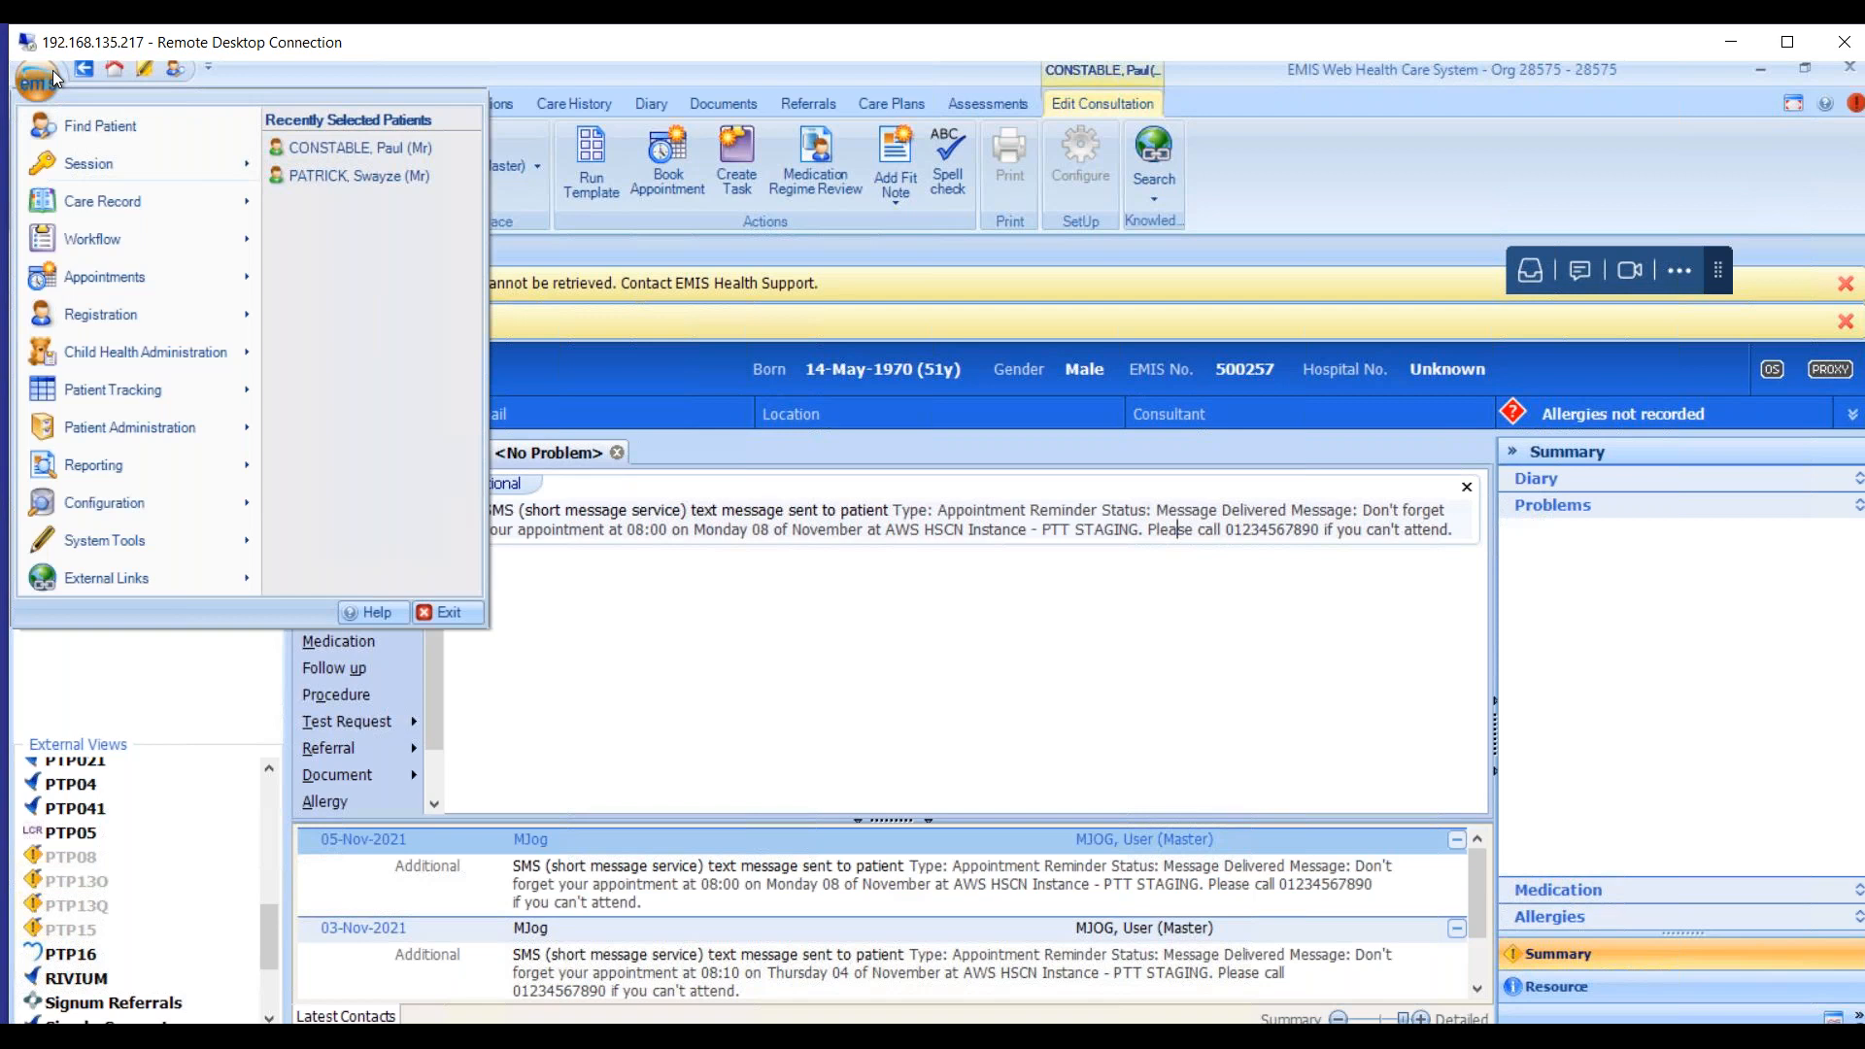
mouse_move(236, 460)
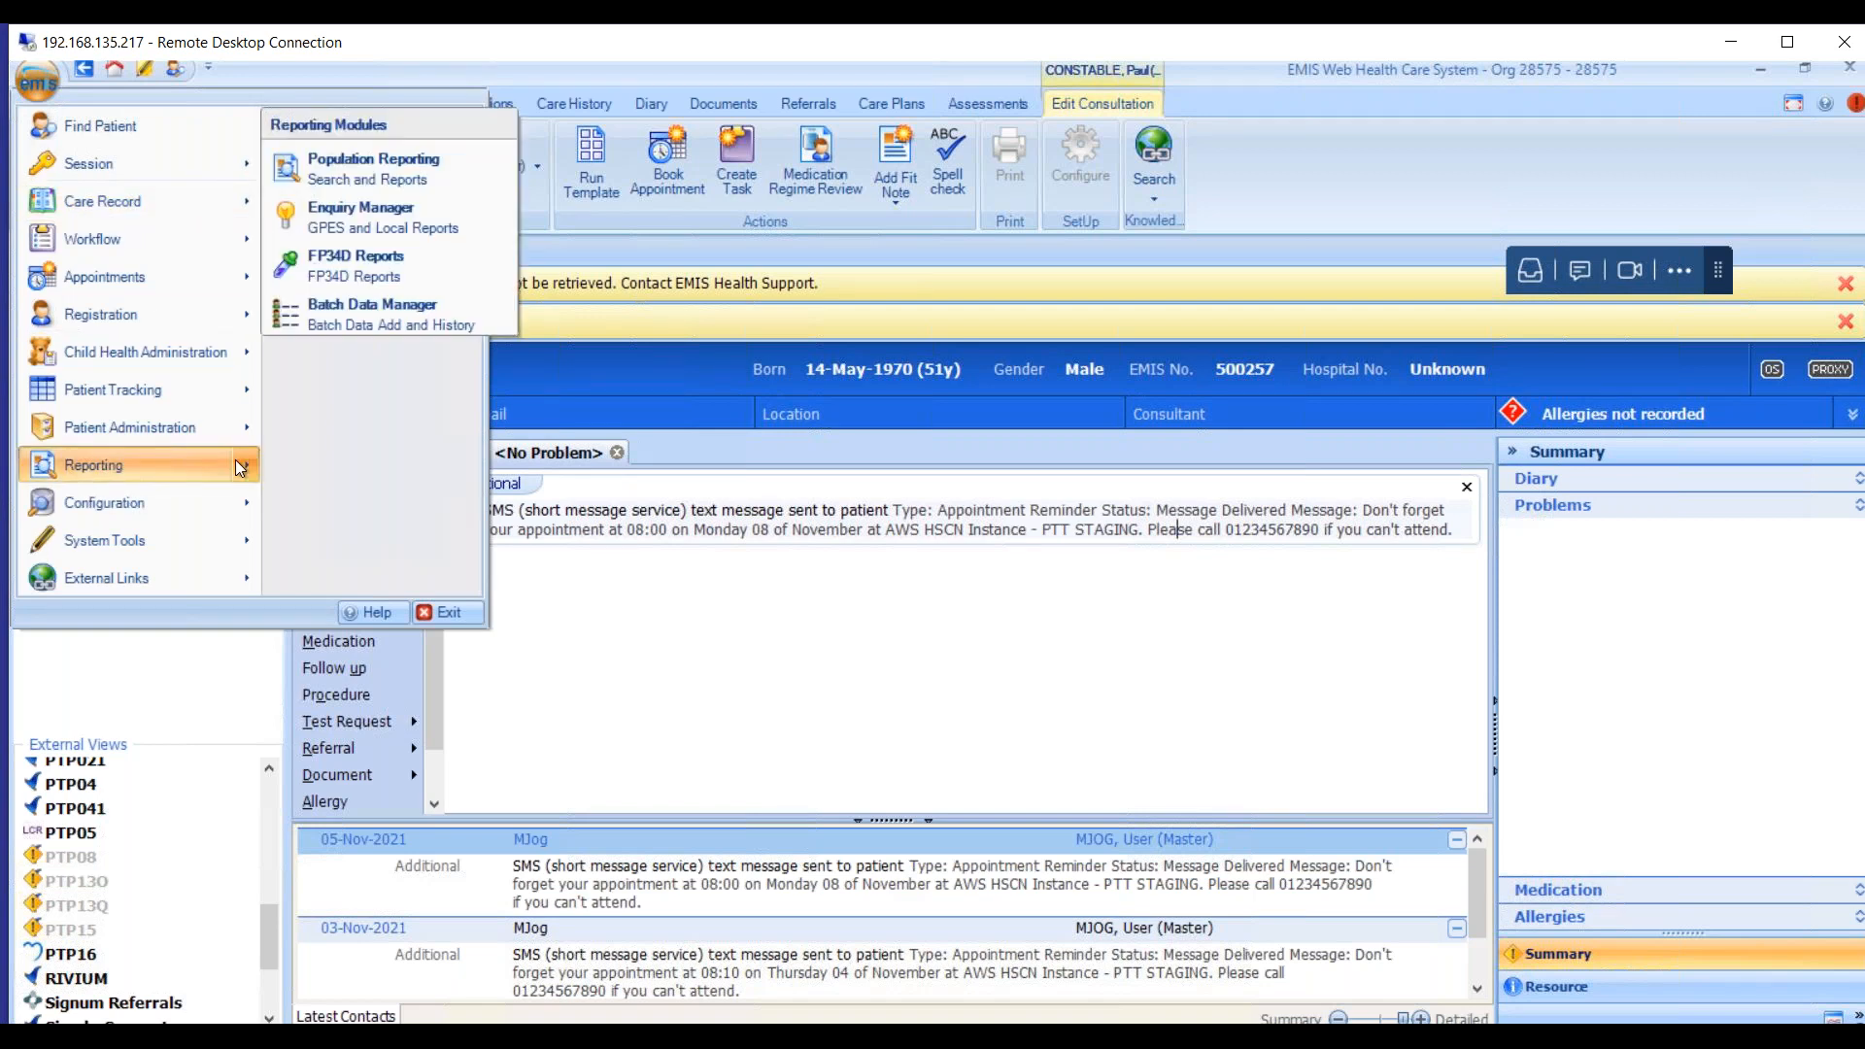
left_click(429, 178)
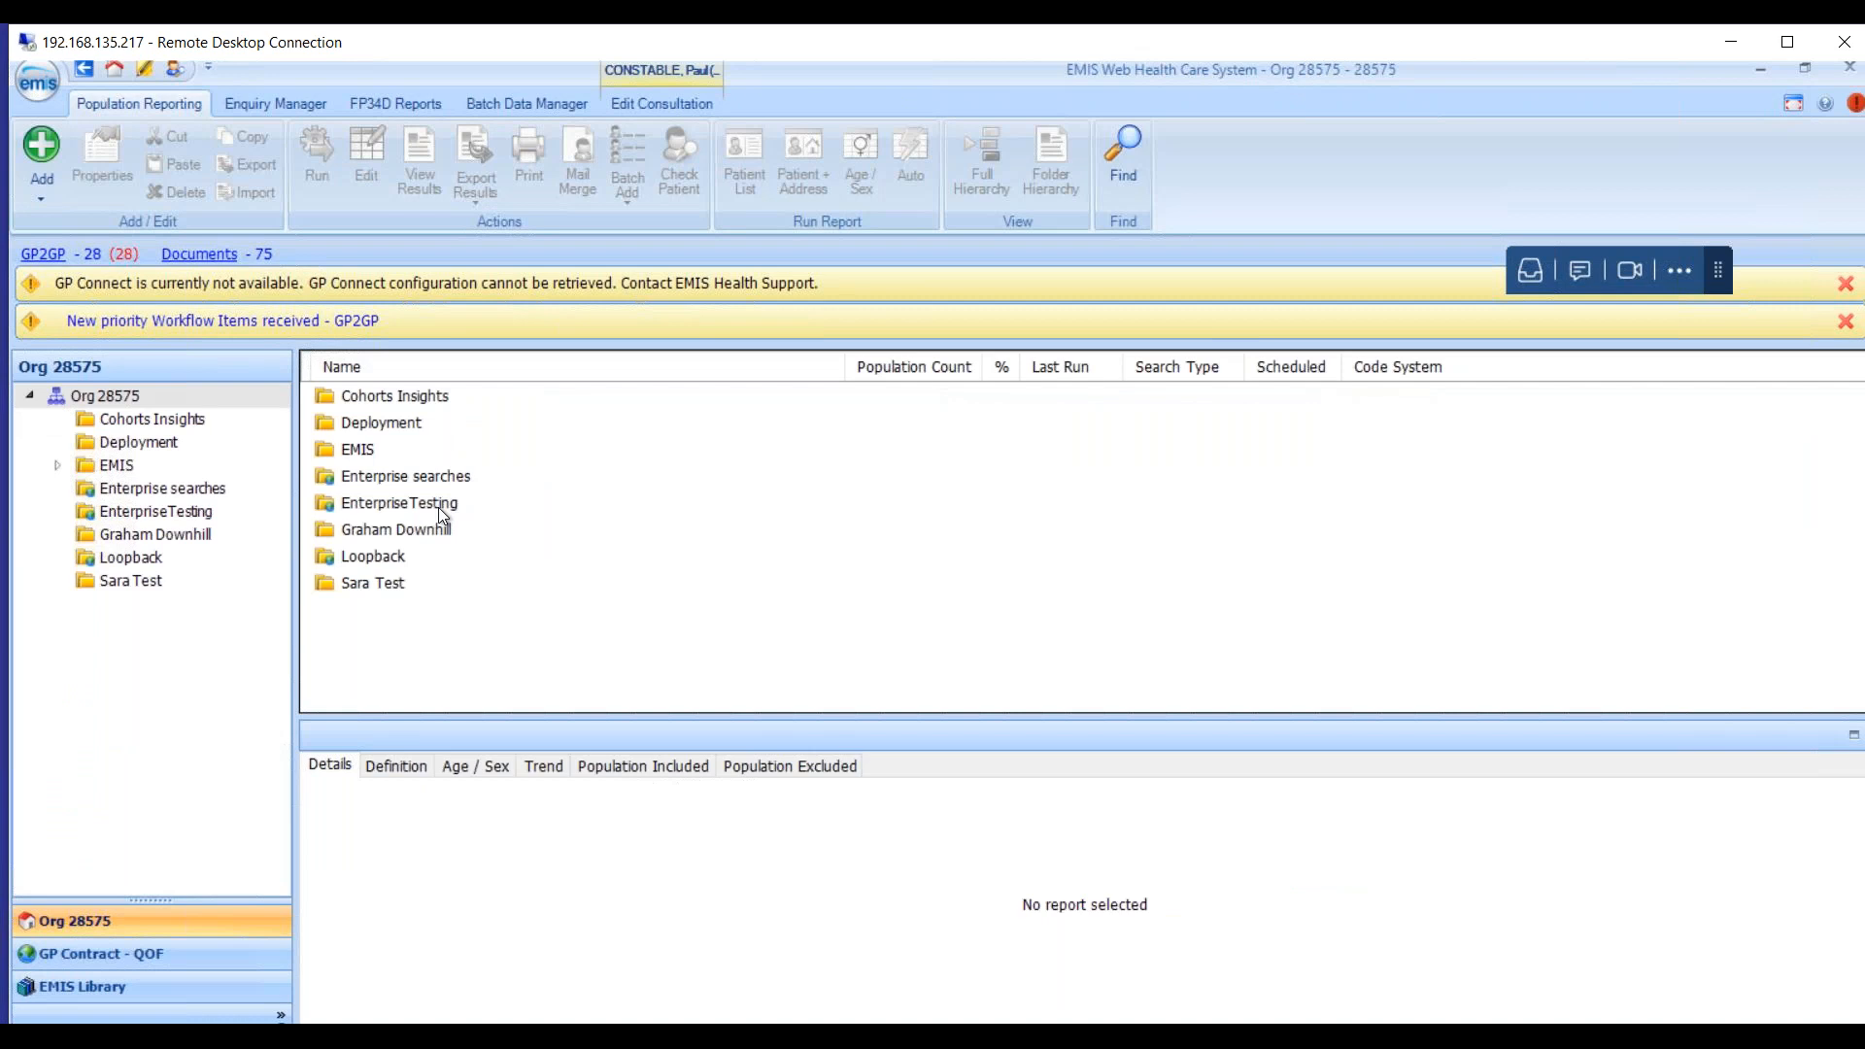
Rerun the Deployment folder's All Patients search, returning 2449 of 2512 patients.
double_click(414, 421)
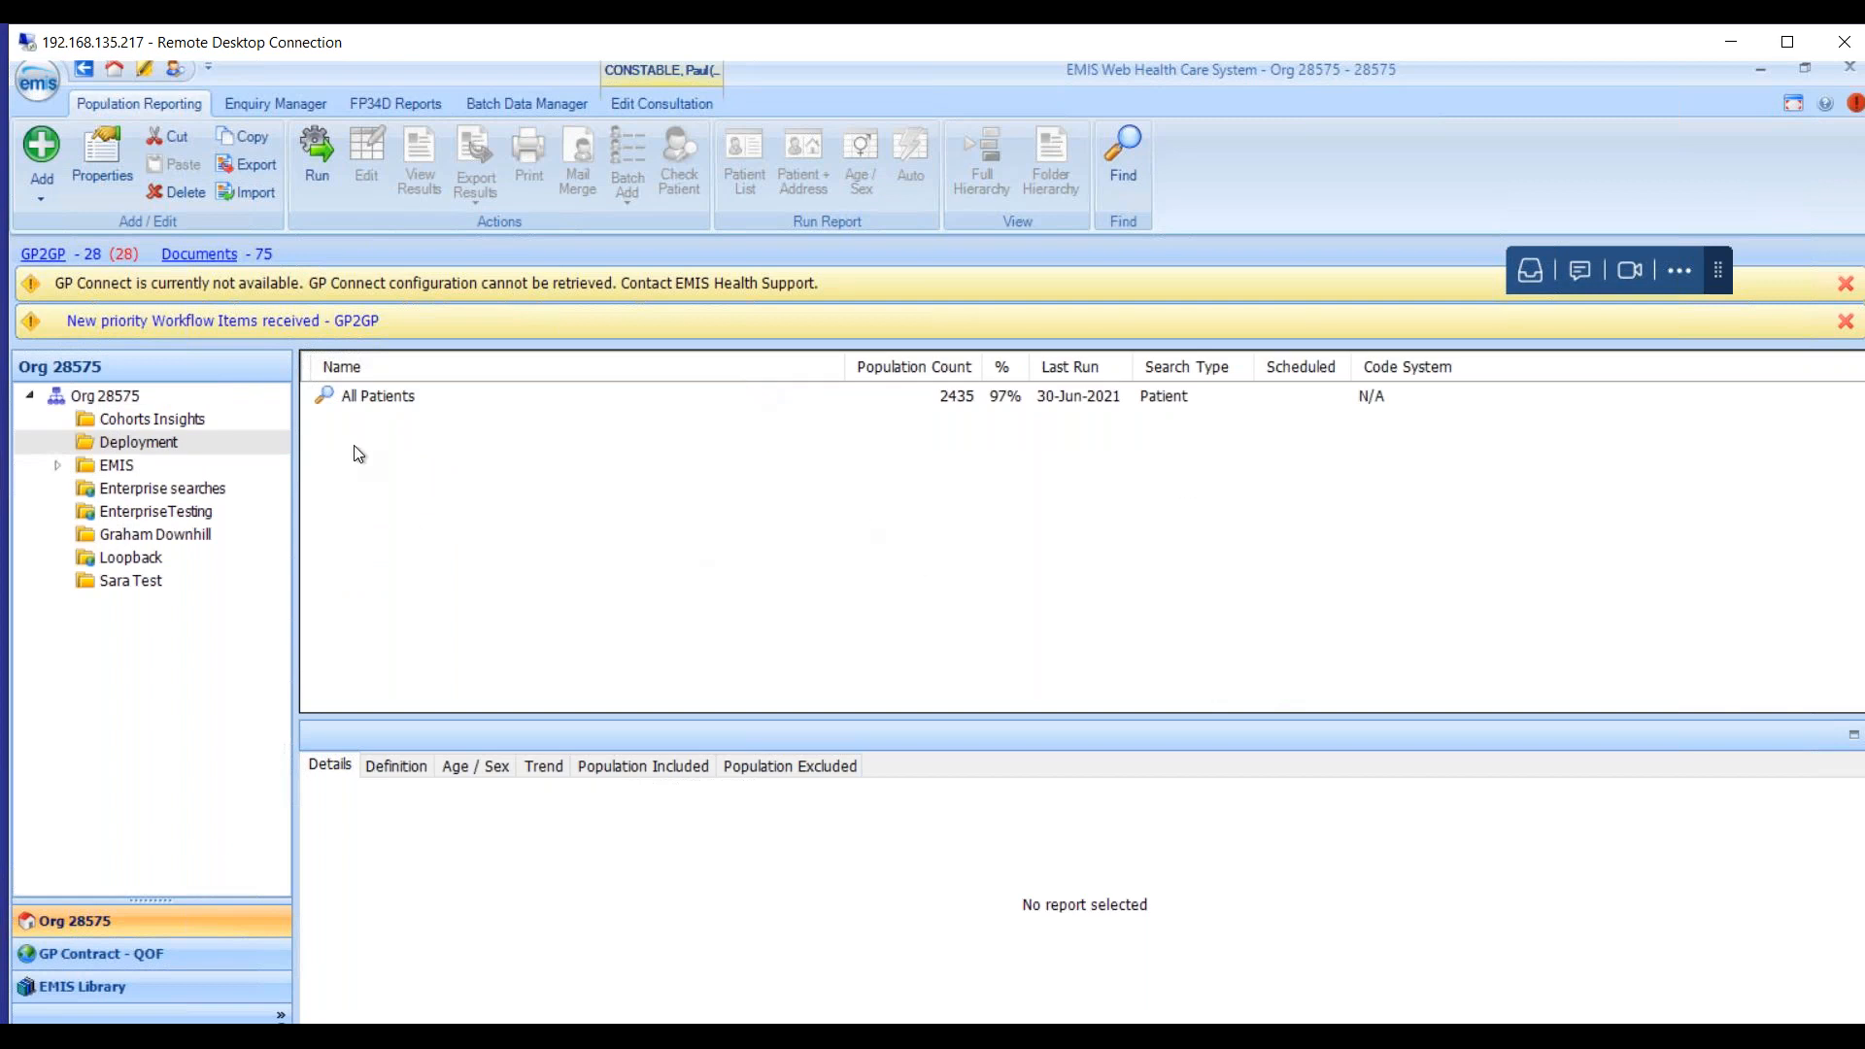
left_click(410, 398)
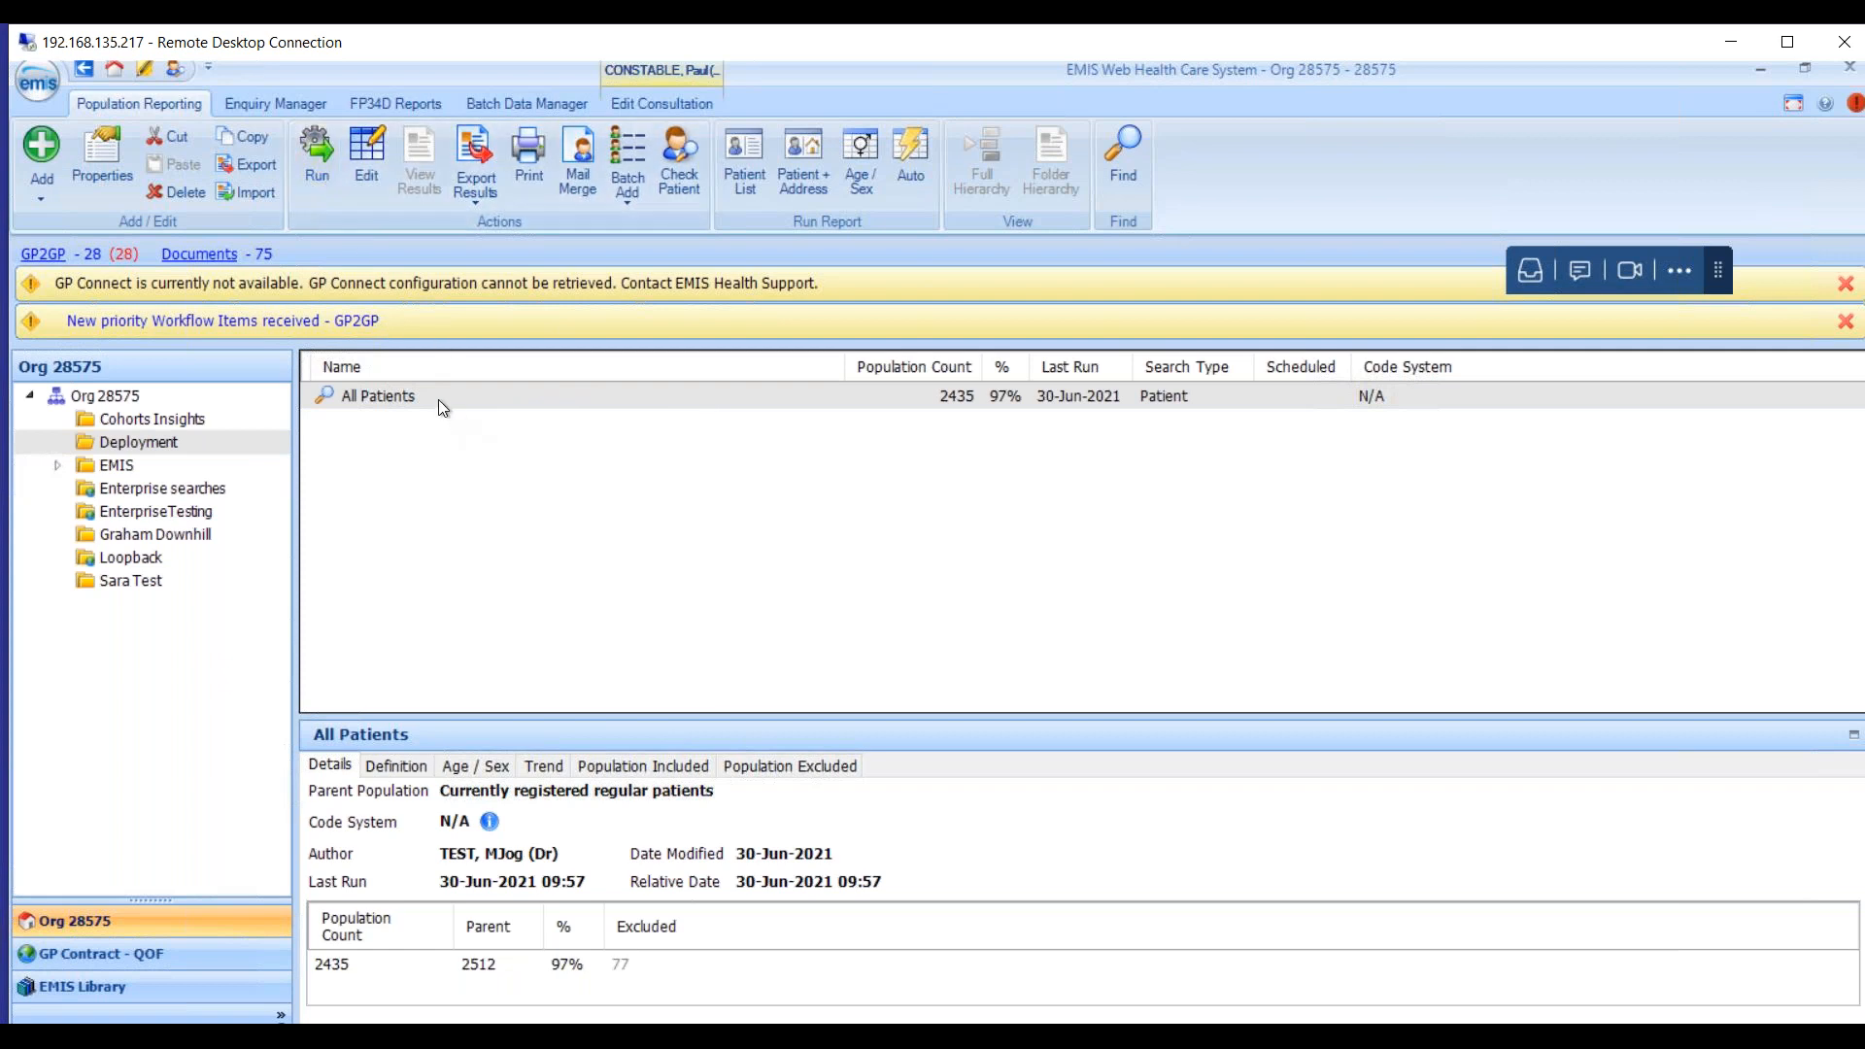
left_click(439, 397)
left_click(300, 163)
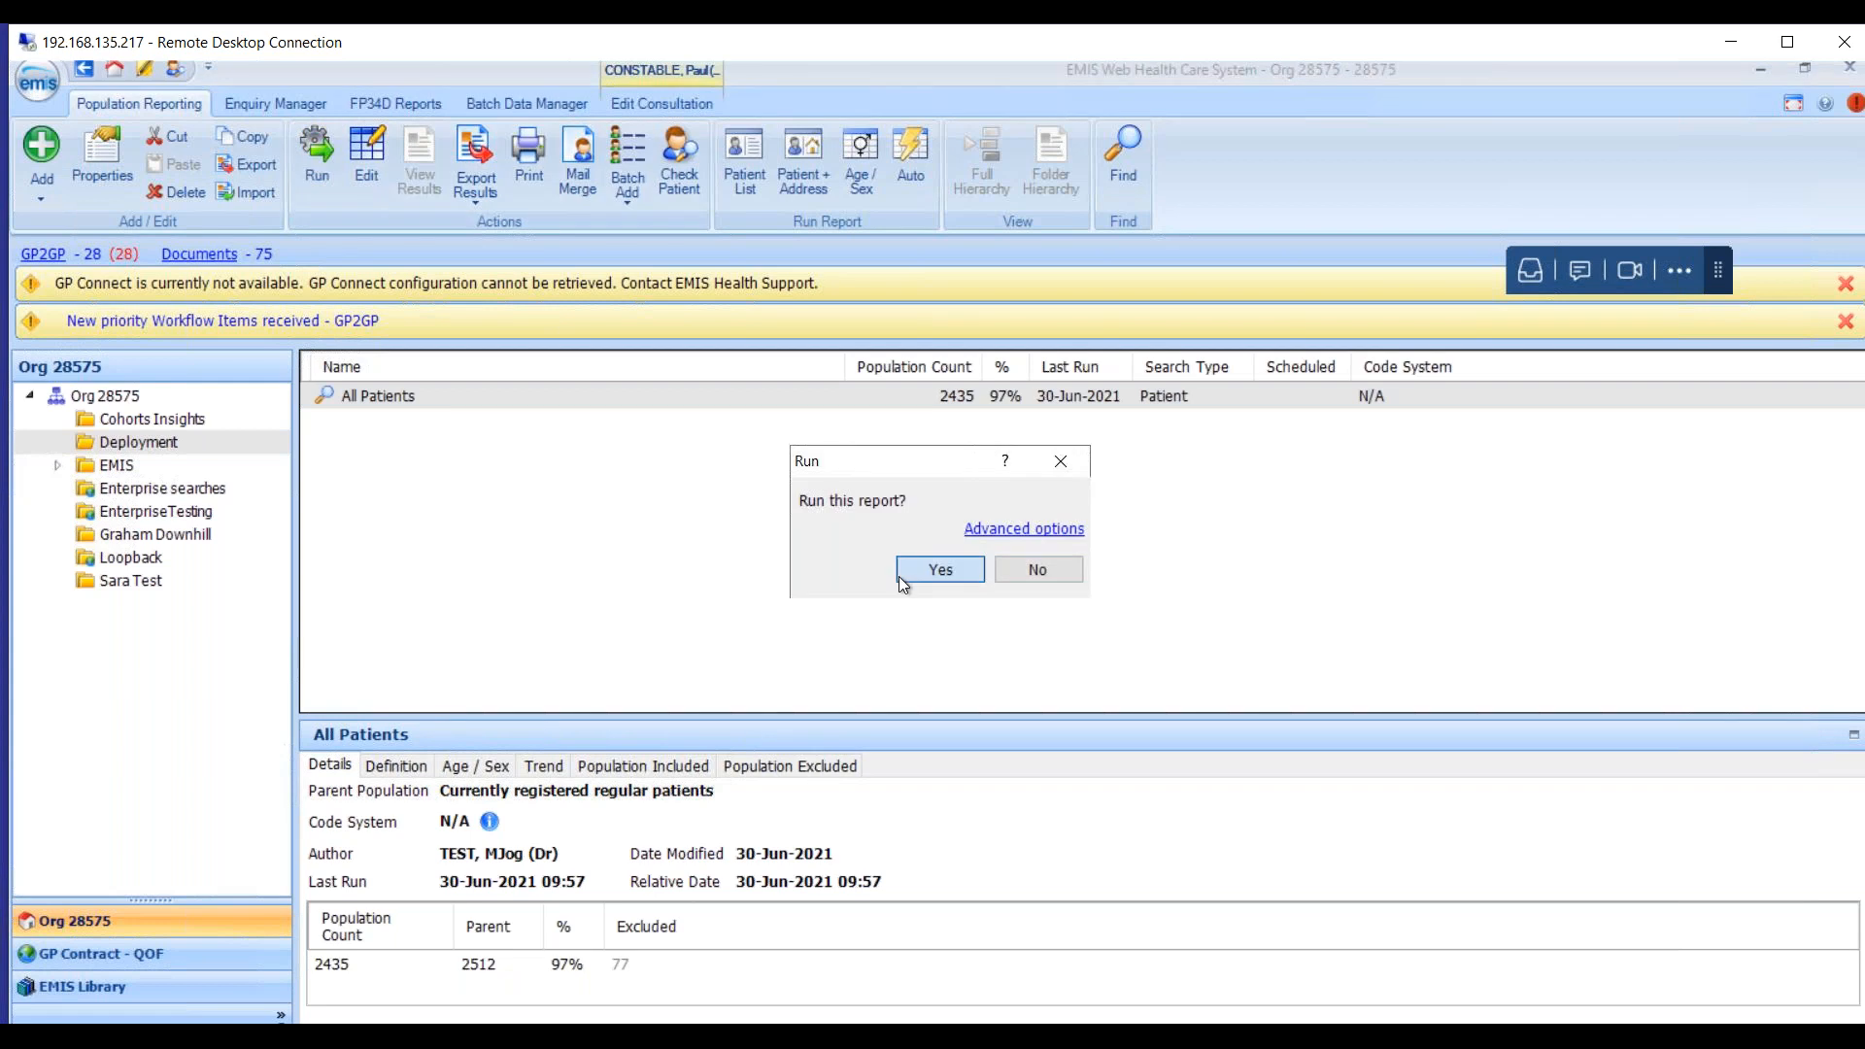
left_click(899, 577)
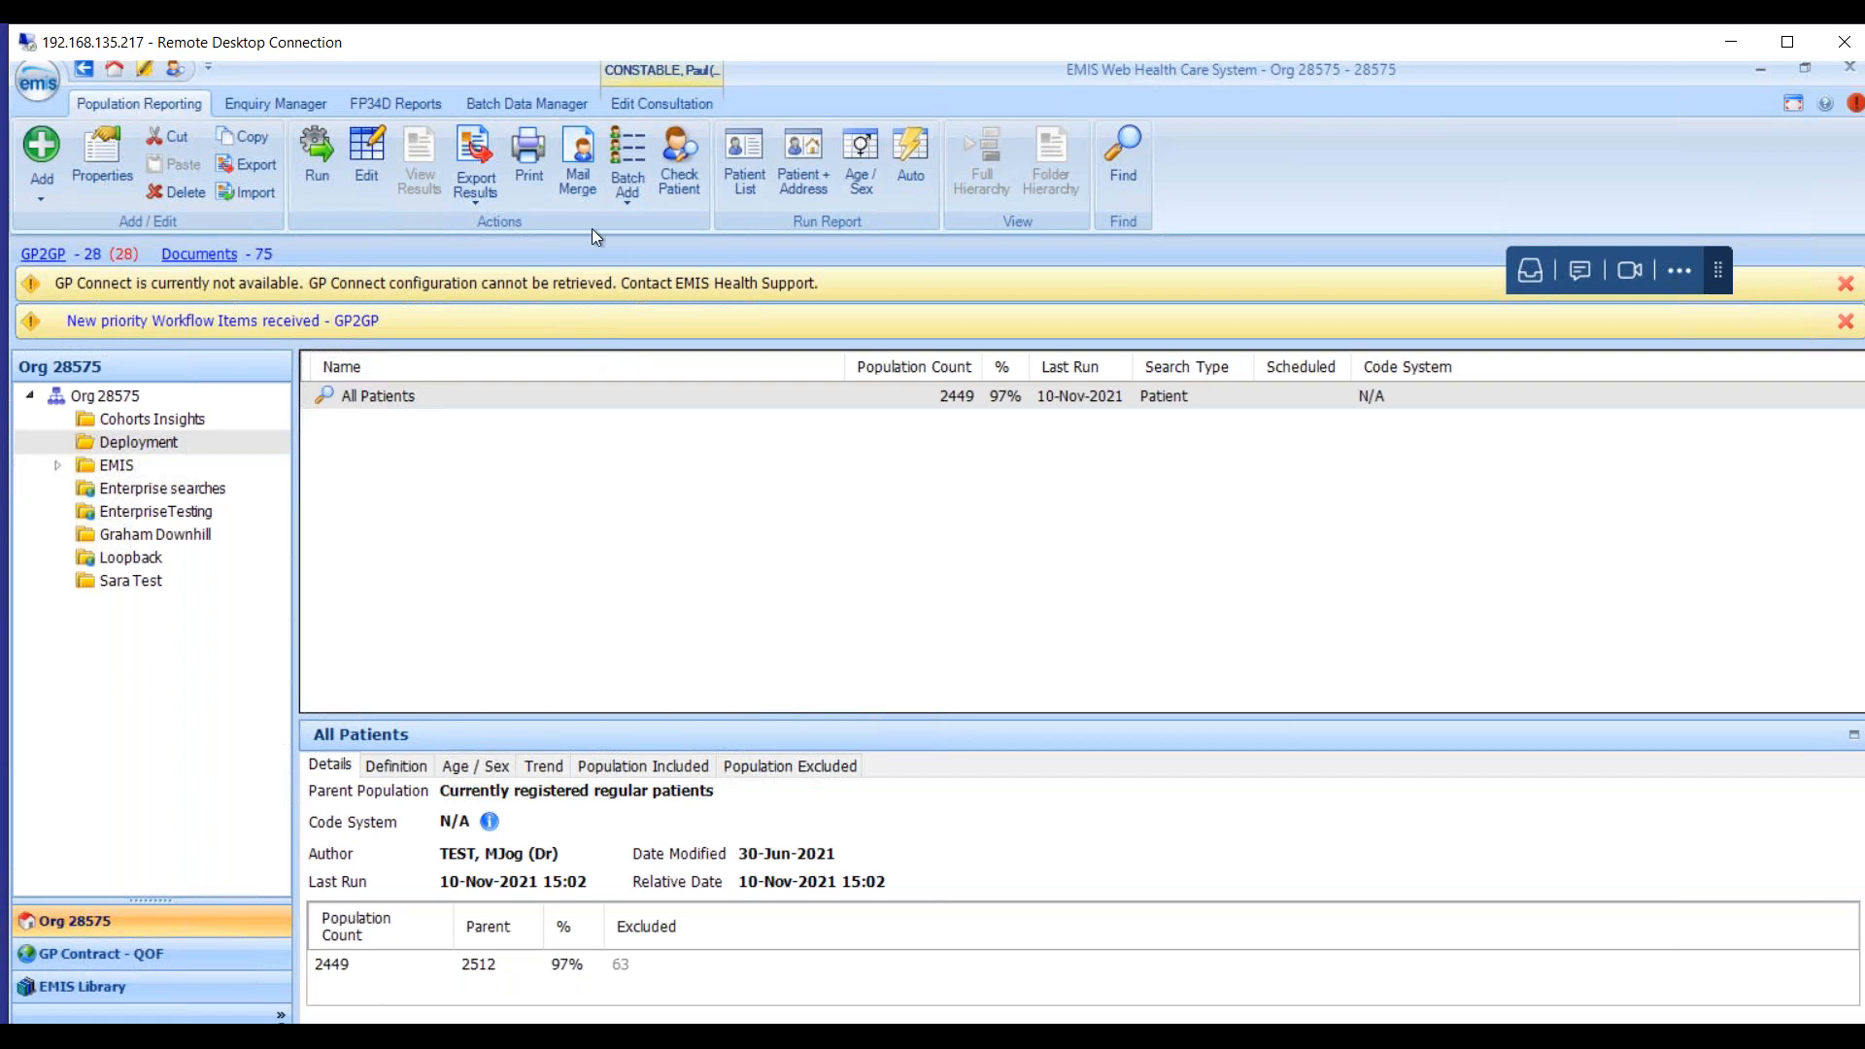
Start a CSV export of All Patients results with Population Included selected.
left_click(492, 194)
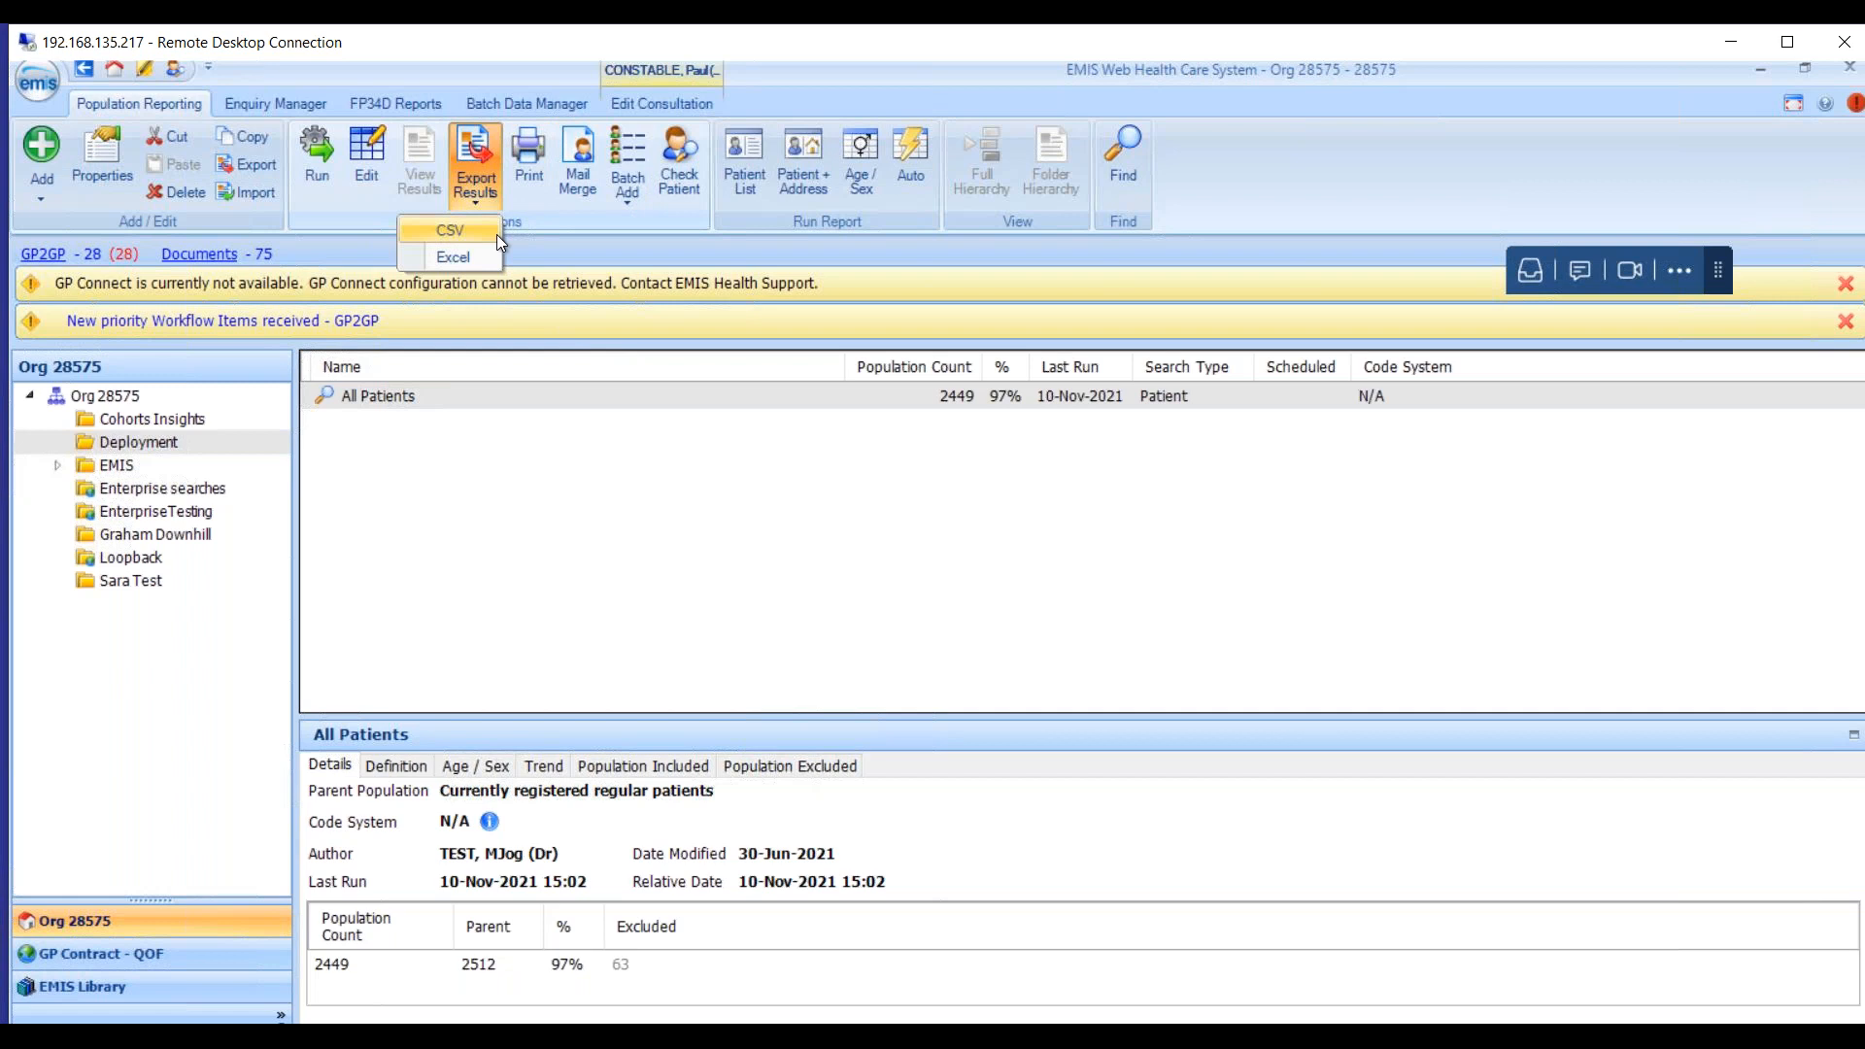
left_click(497, 235)
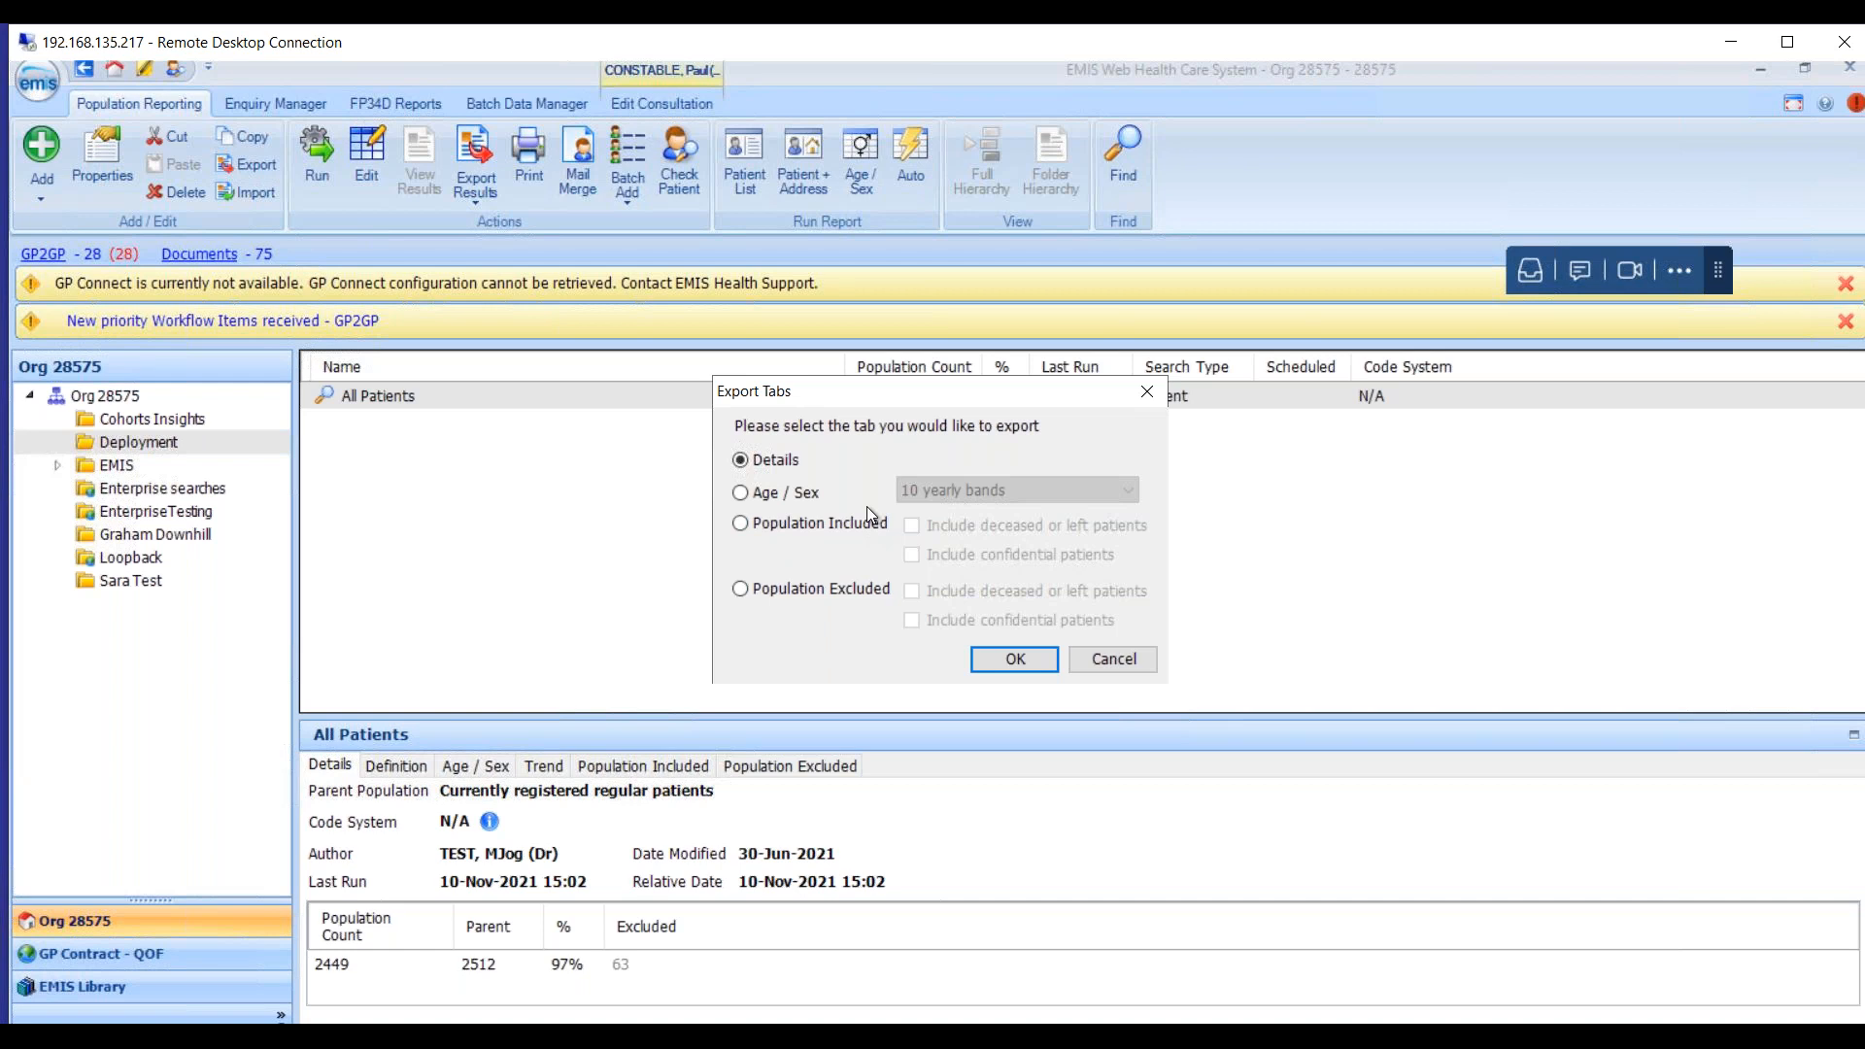
left_click(862, 595)
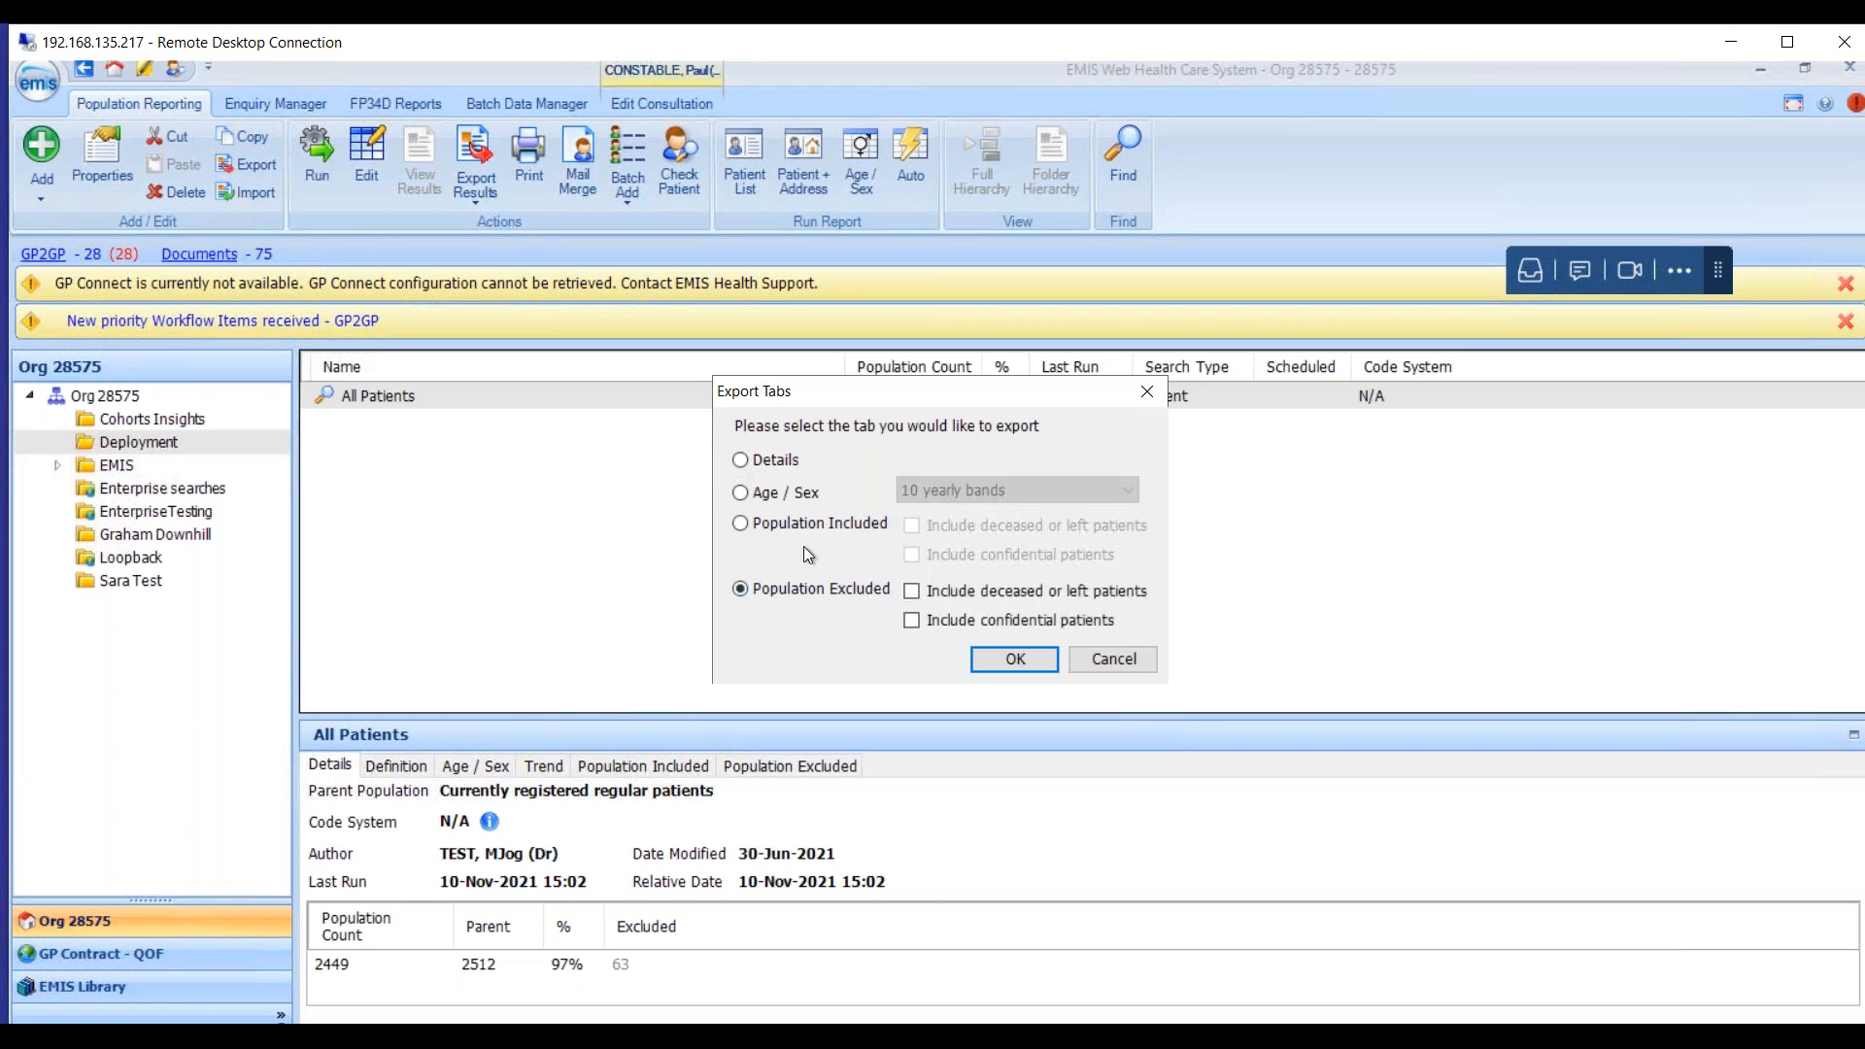
left_click(816, 524)
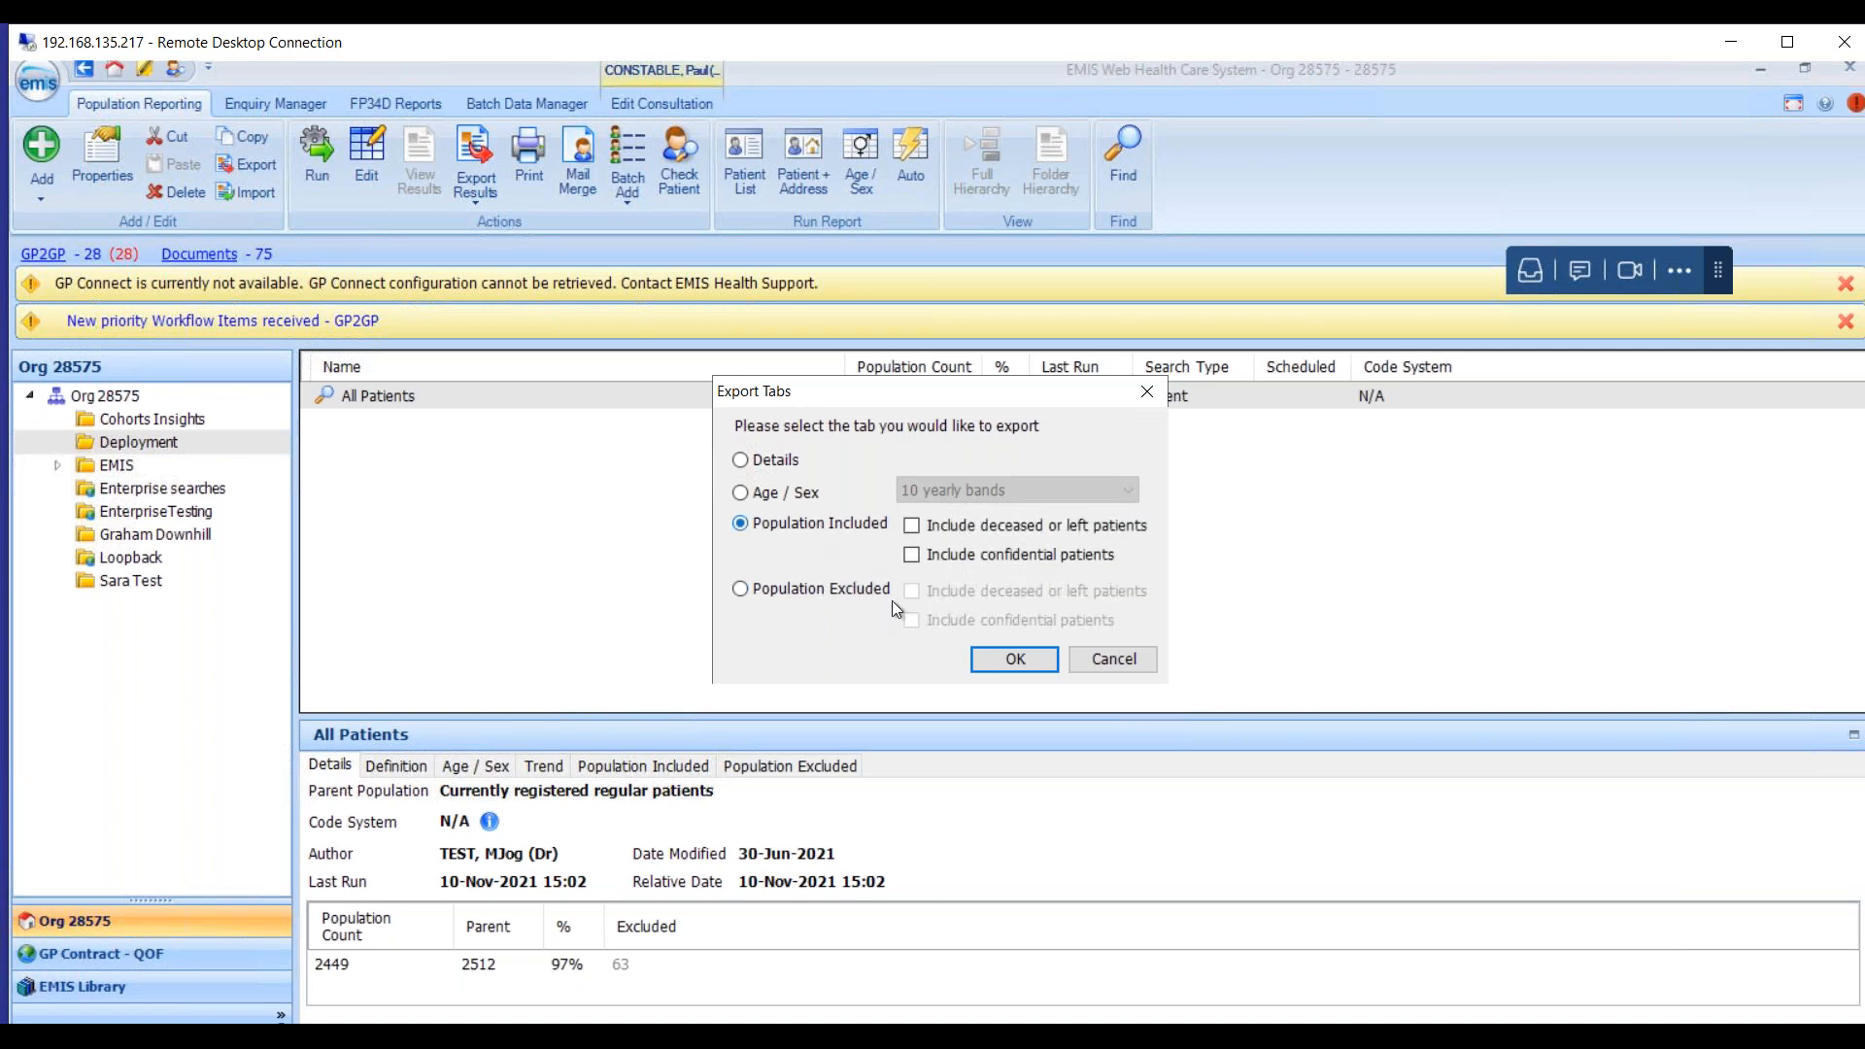
Save the included-population export to the Desktop as Smoking Status.csv.
left_click(1032, 662)
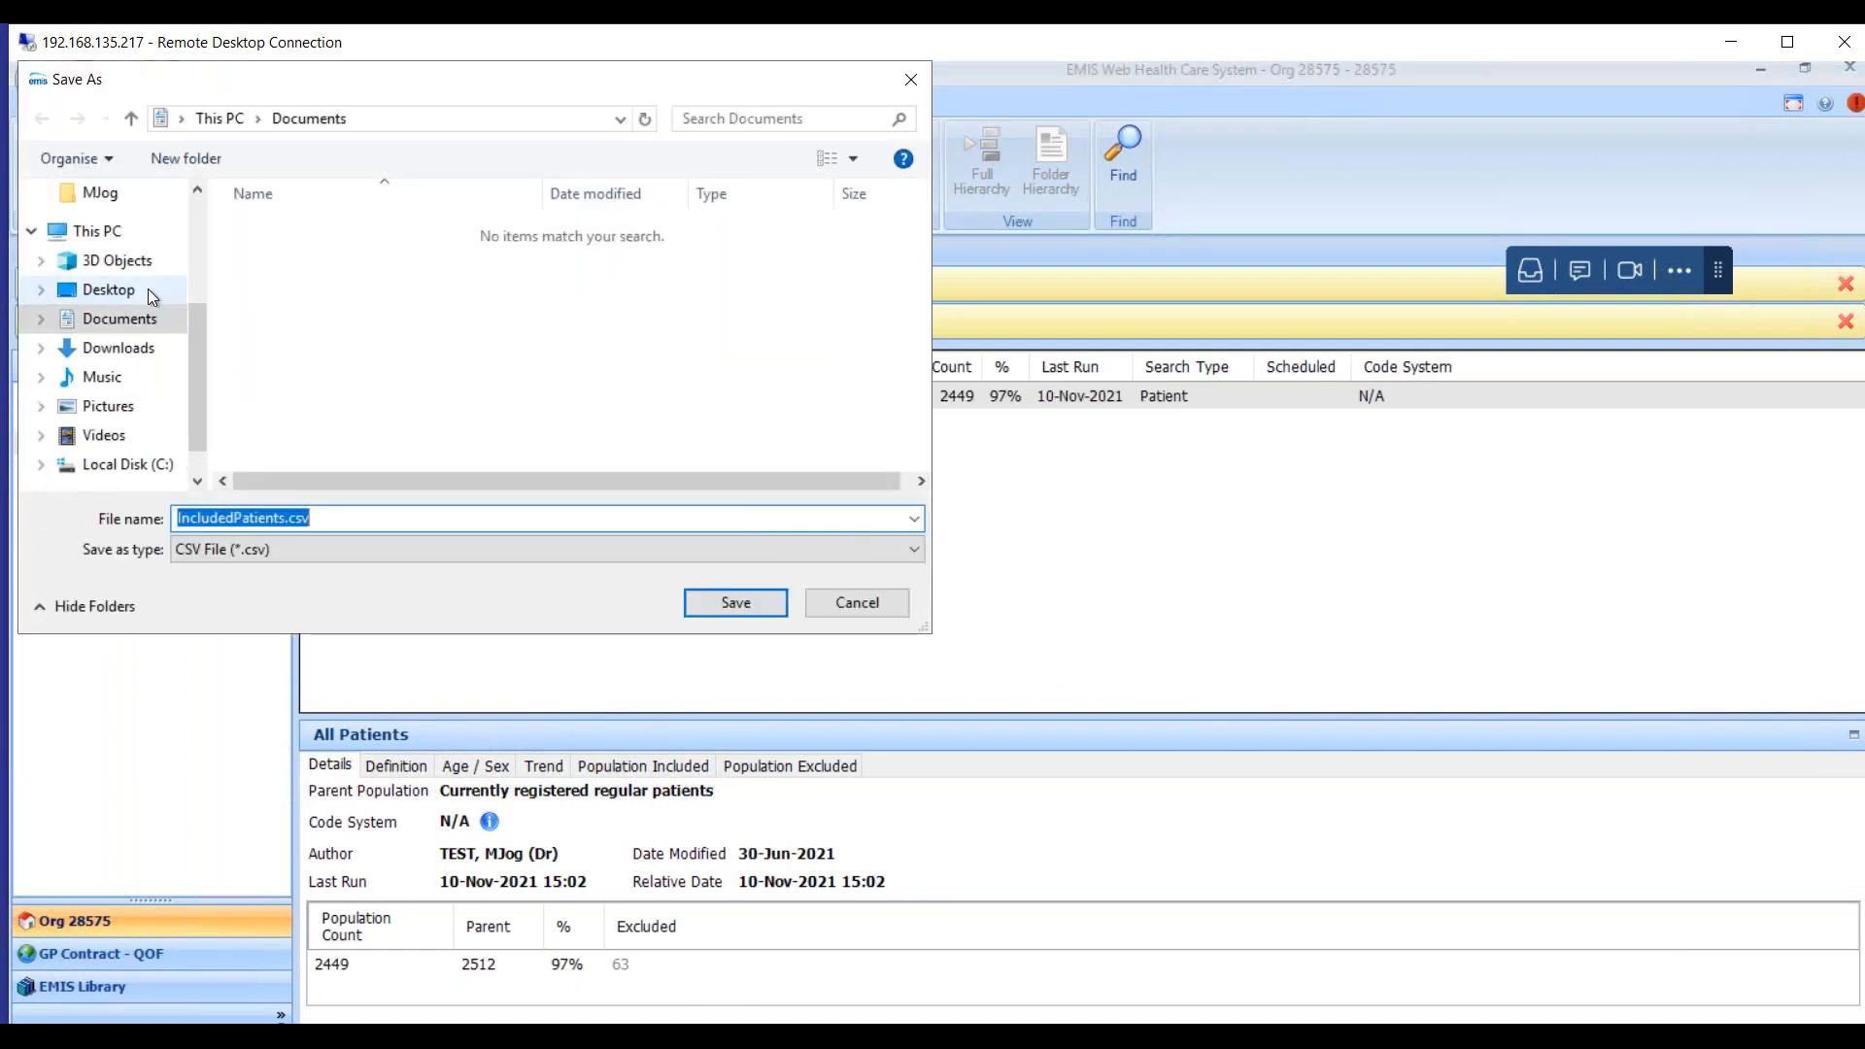
left_click(147, 289)
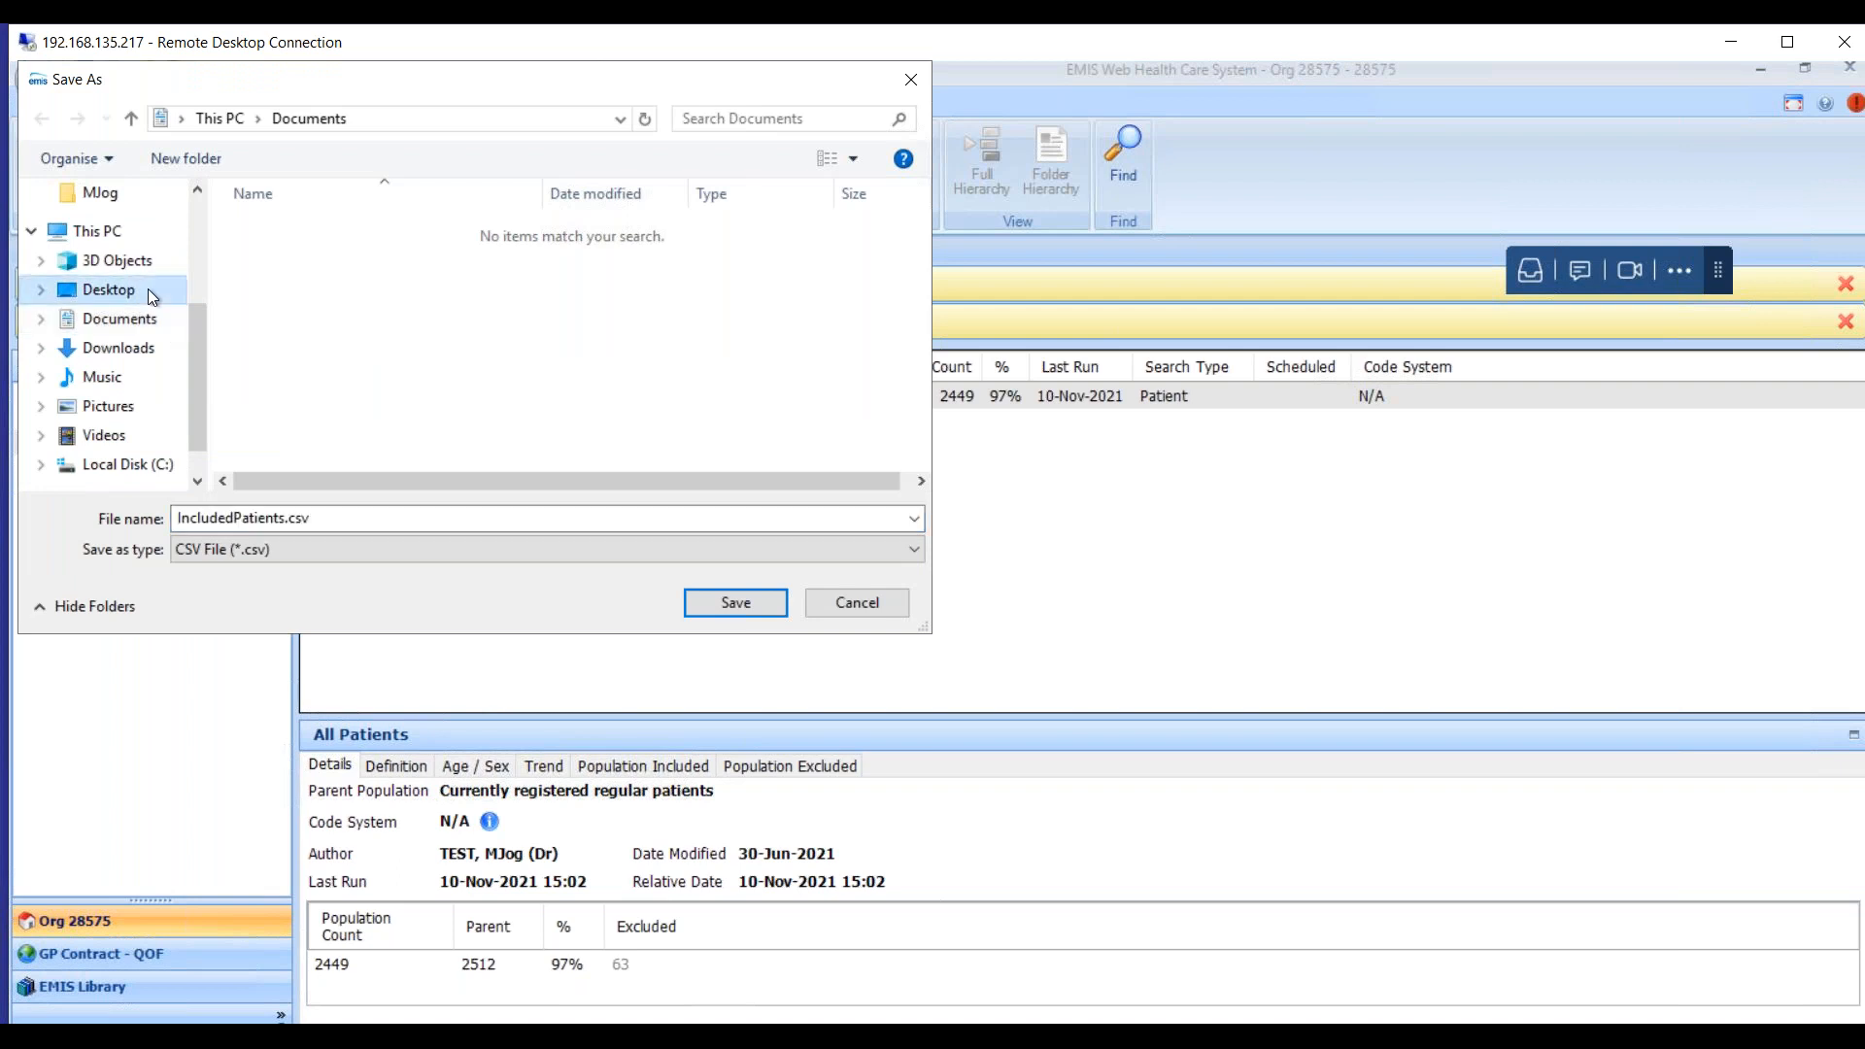
double_click(385, 506)
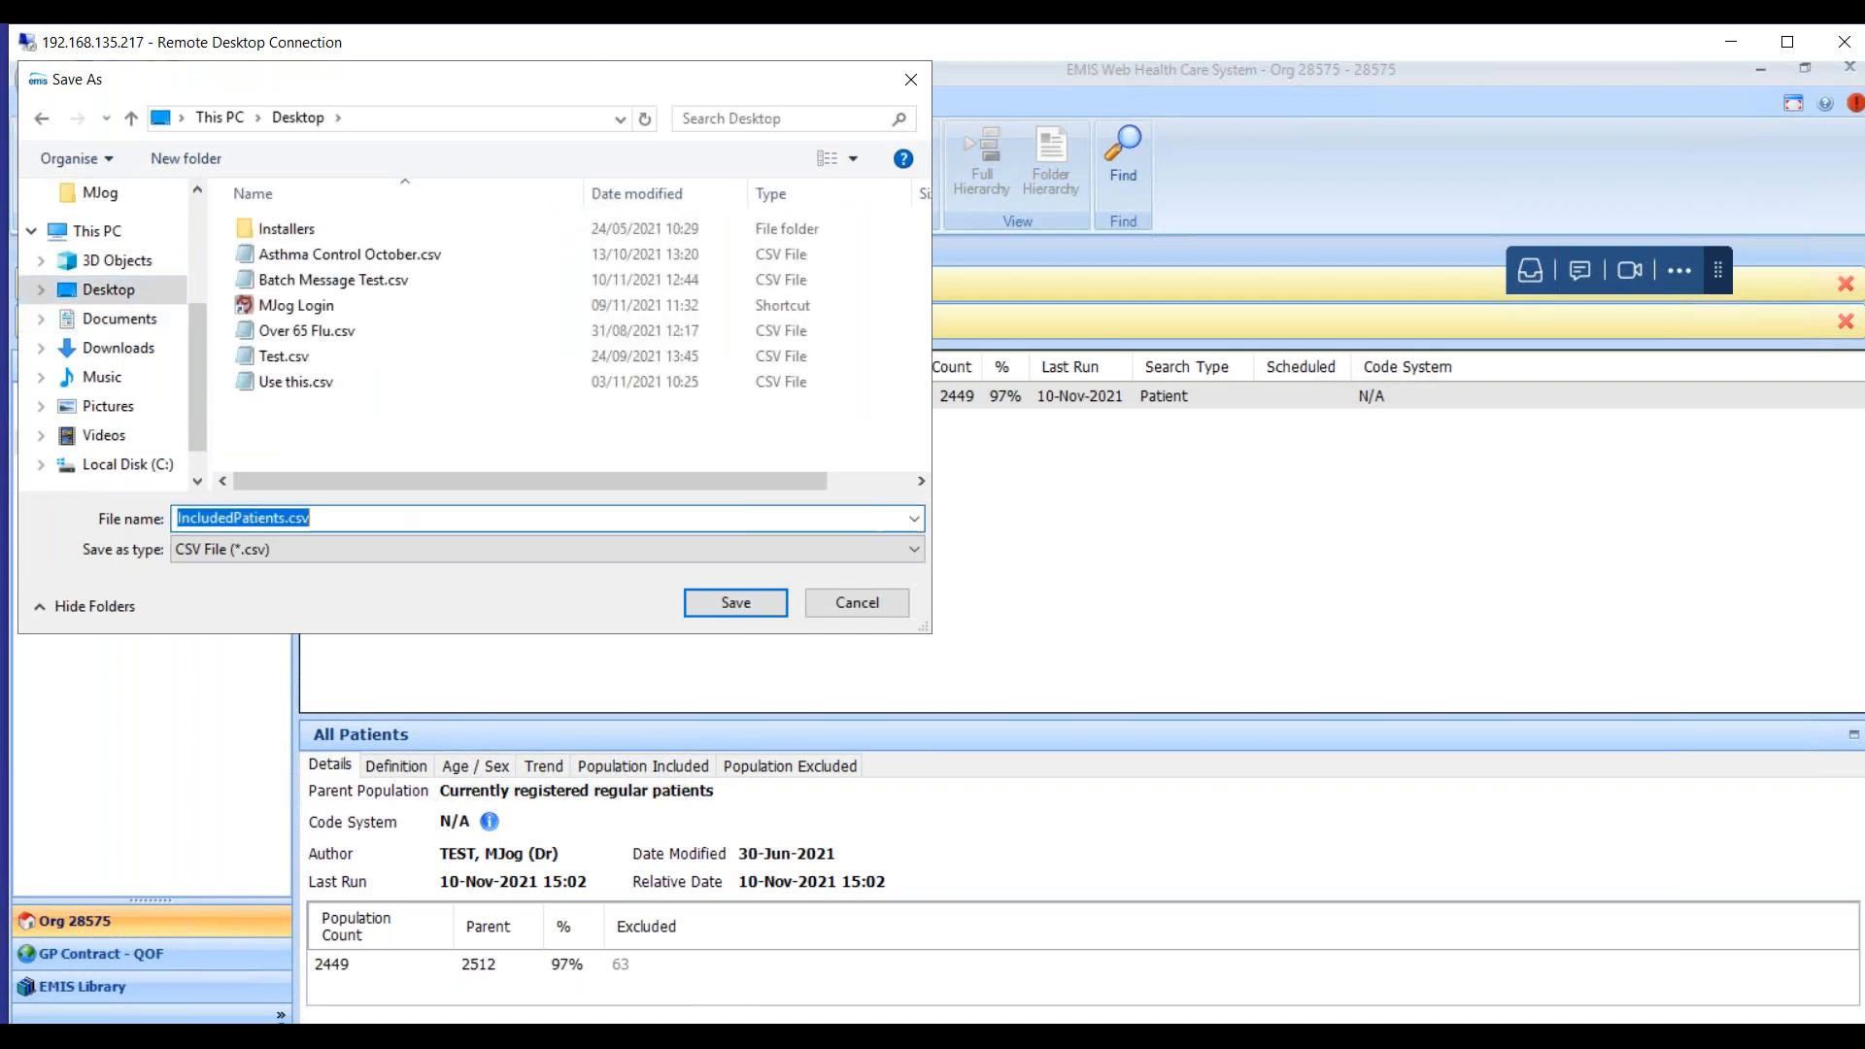
type("SMoking")
key("BackSpace")
key("BackSpace")
key("BackSpace")
key("BackSpace")
key("BackSpace")
key("BackSpace")
type("moking STat")
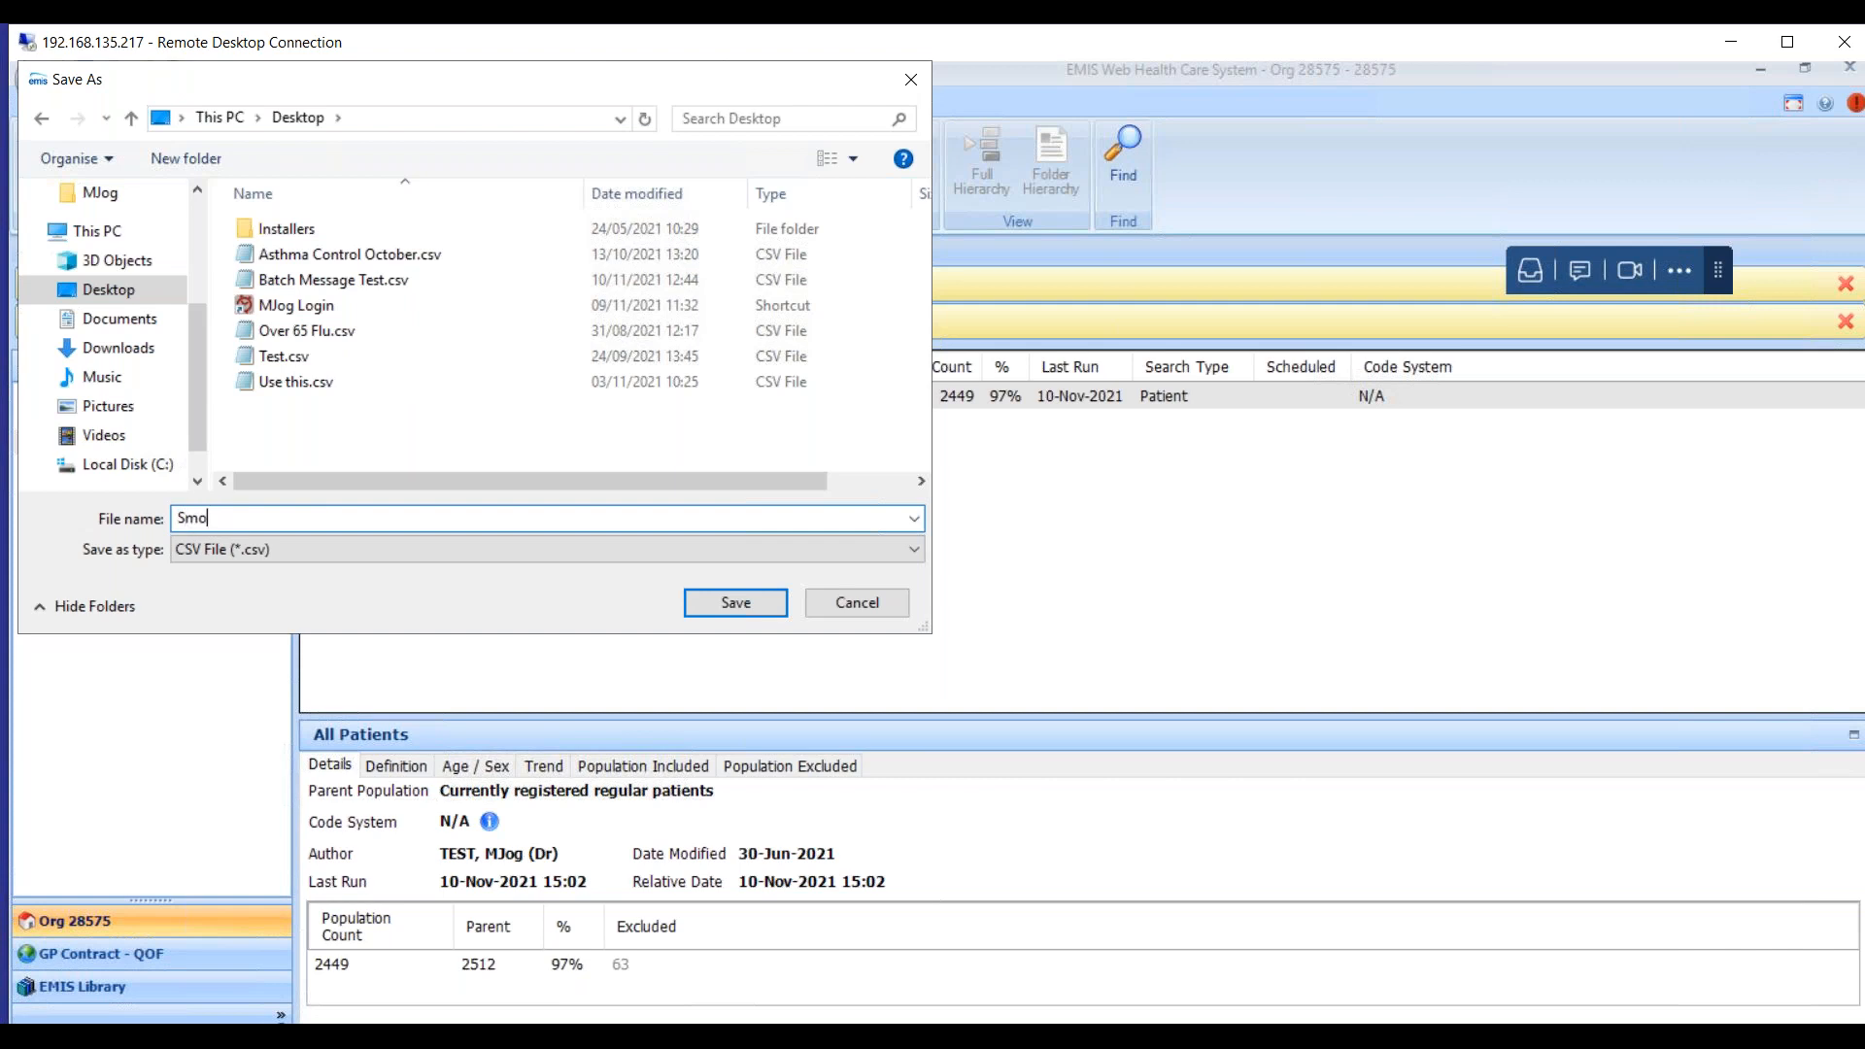
key("BackSpace")
key("BackSpace")
key("BackSpace")
type("tatus")
left_click(761, 606)
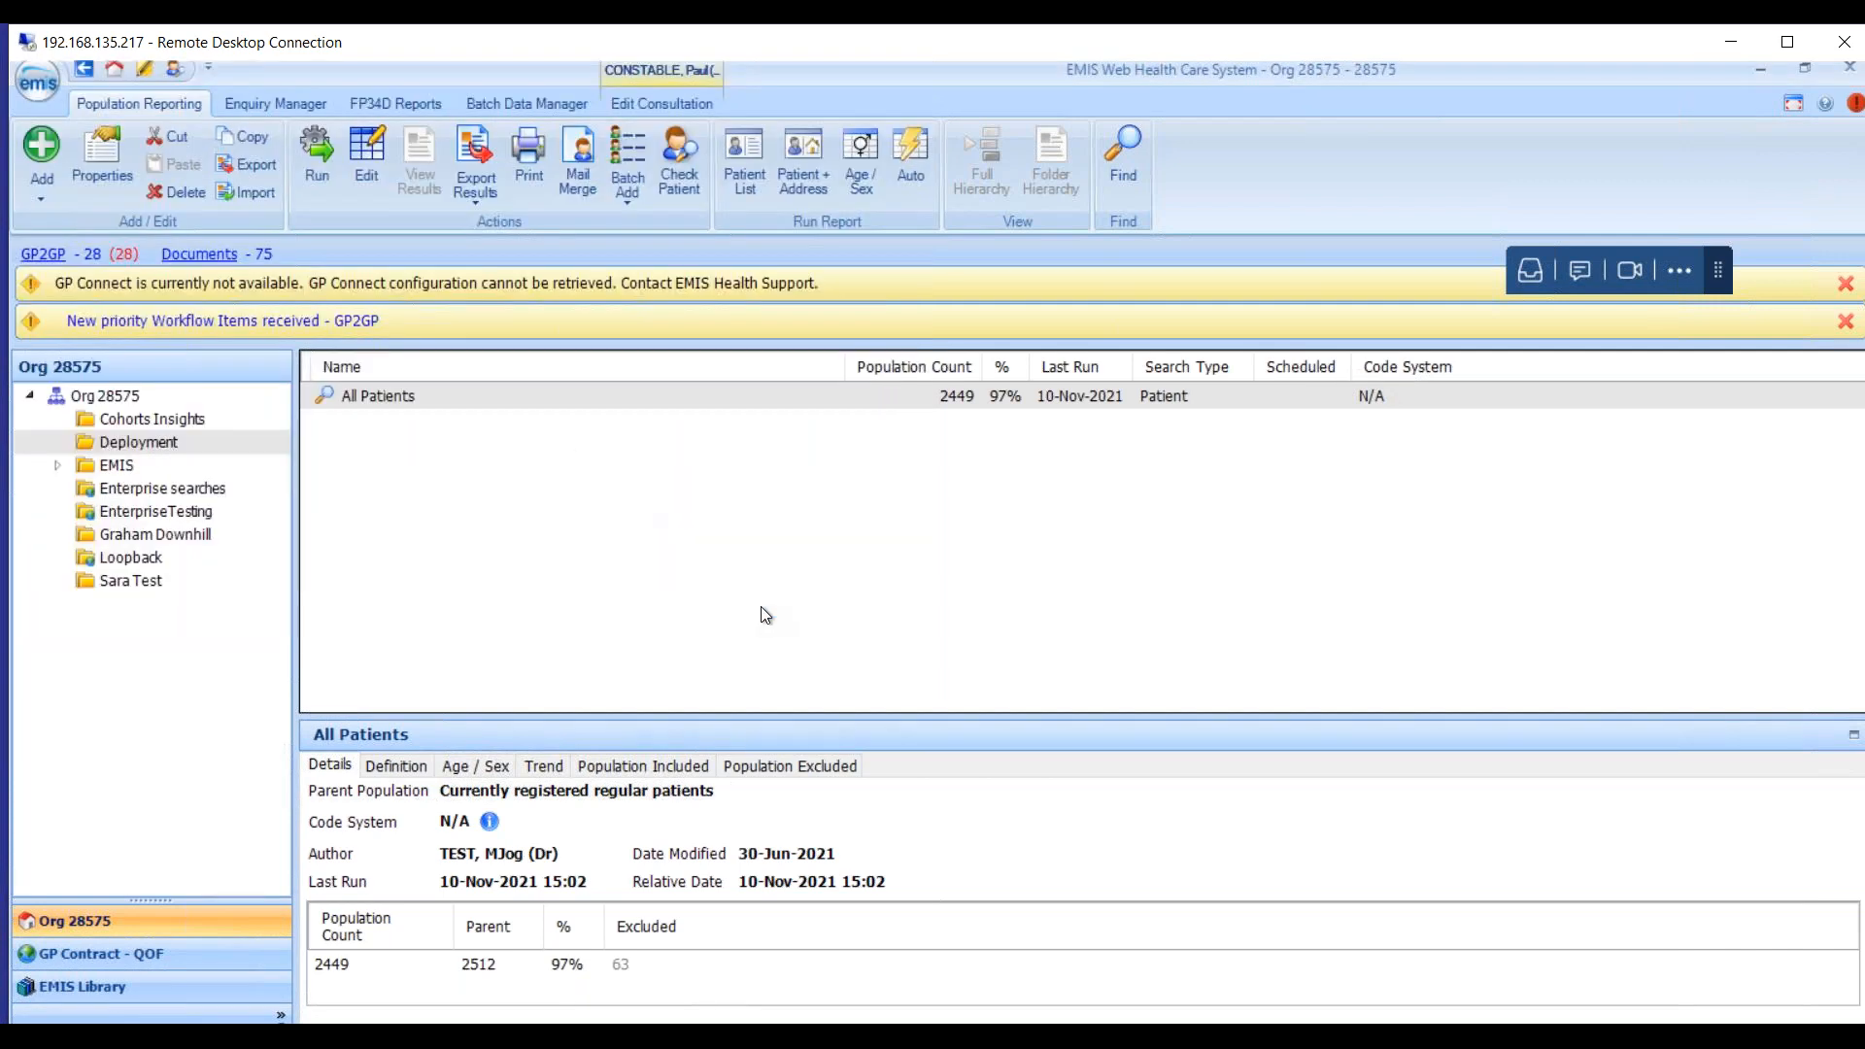
Make the remote desktop full screen and minimise all windows to show the desktop.
left_click(1792, 44)
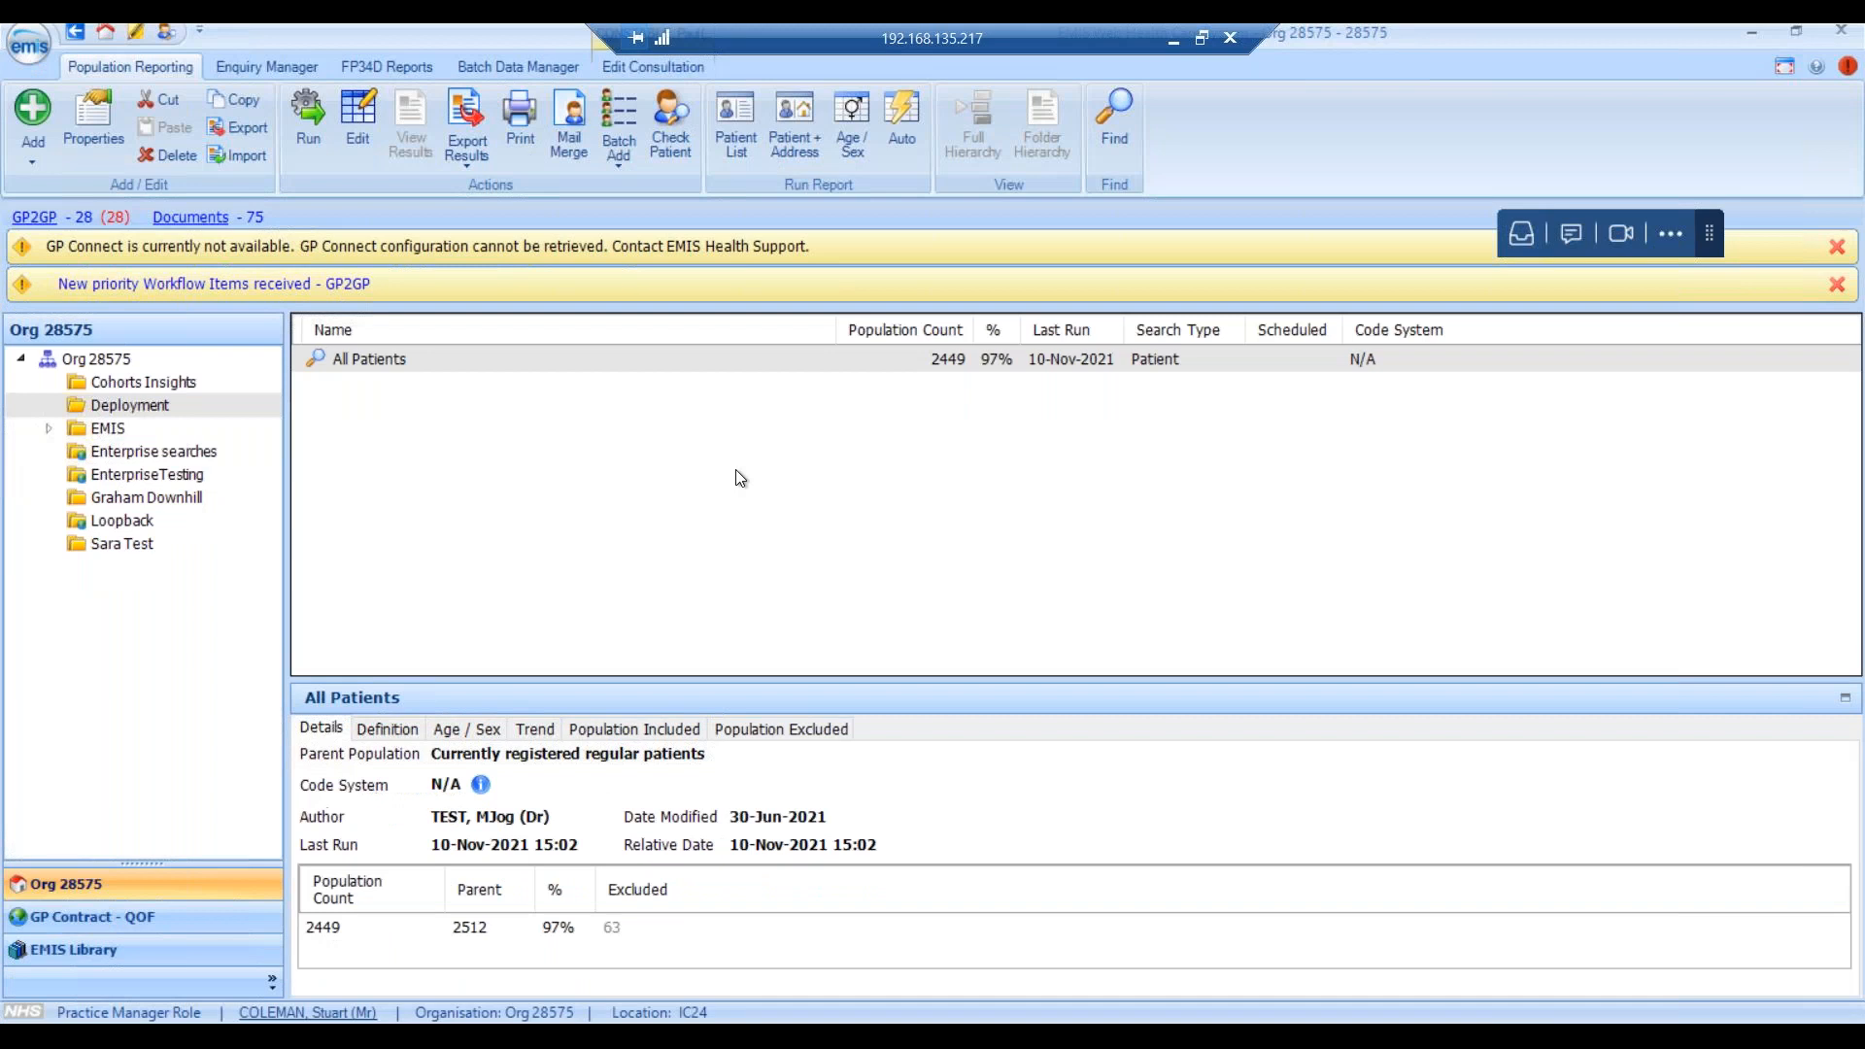
right_click(735, 1018)
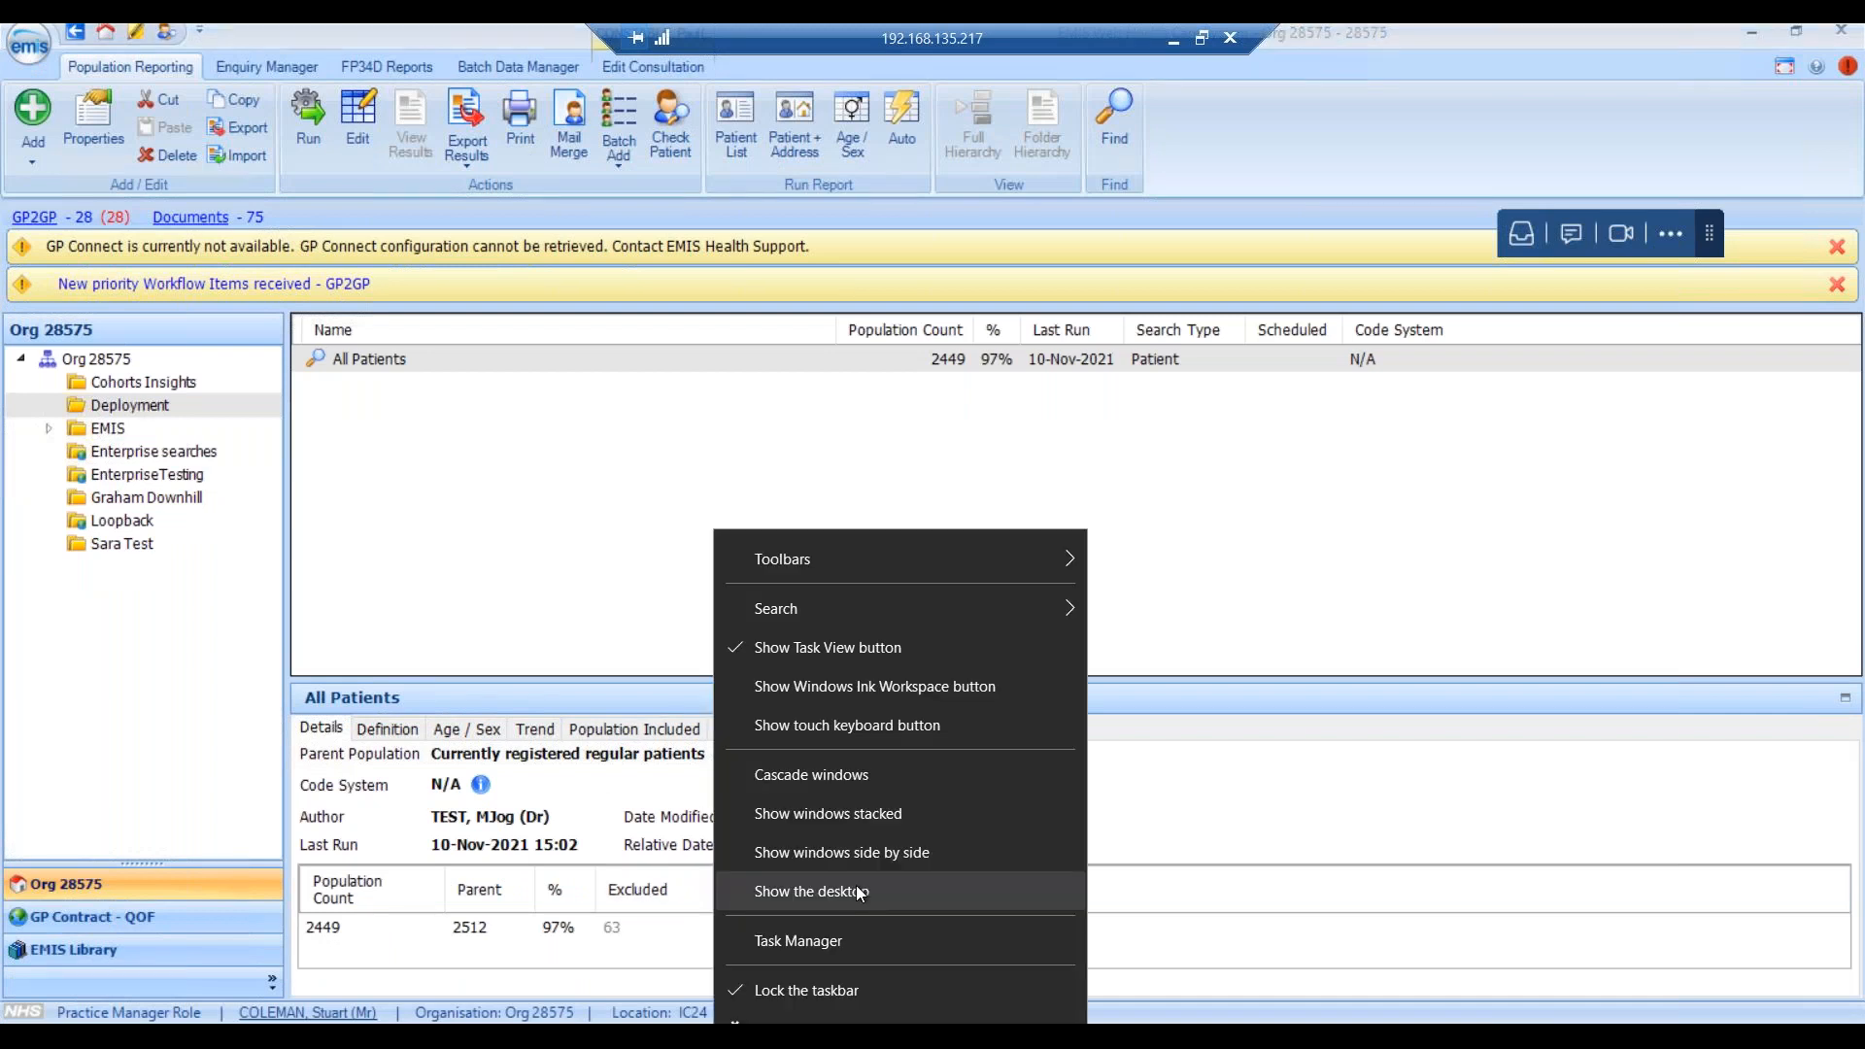
left_click(852, 887)
Open Smoking Status.csv in Notepad and look over the exported patient rows.
double_click(245, 536)
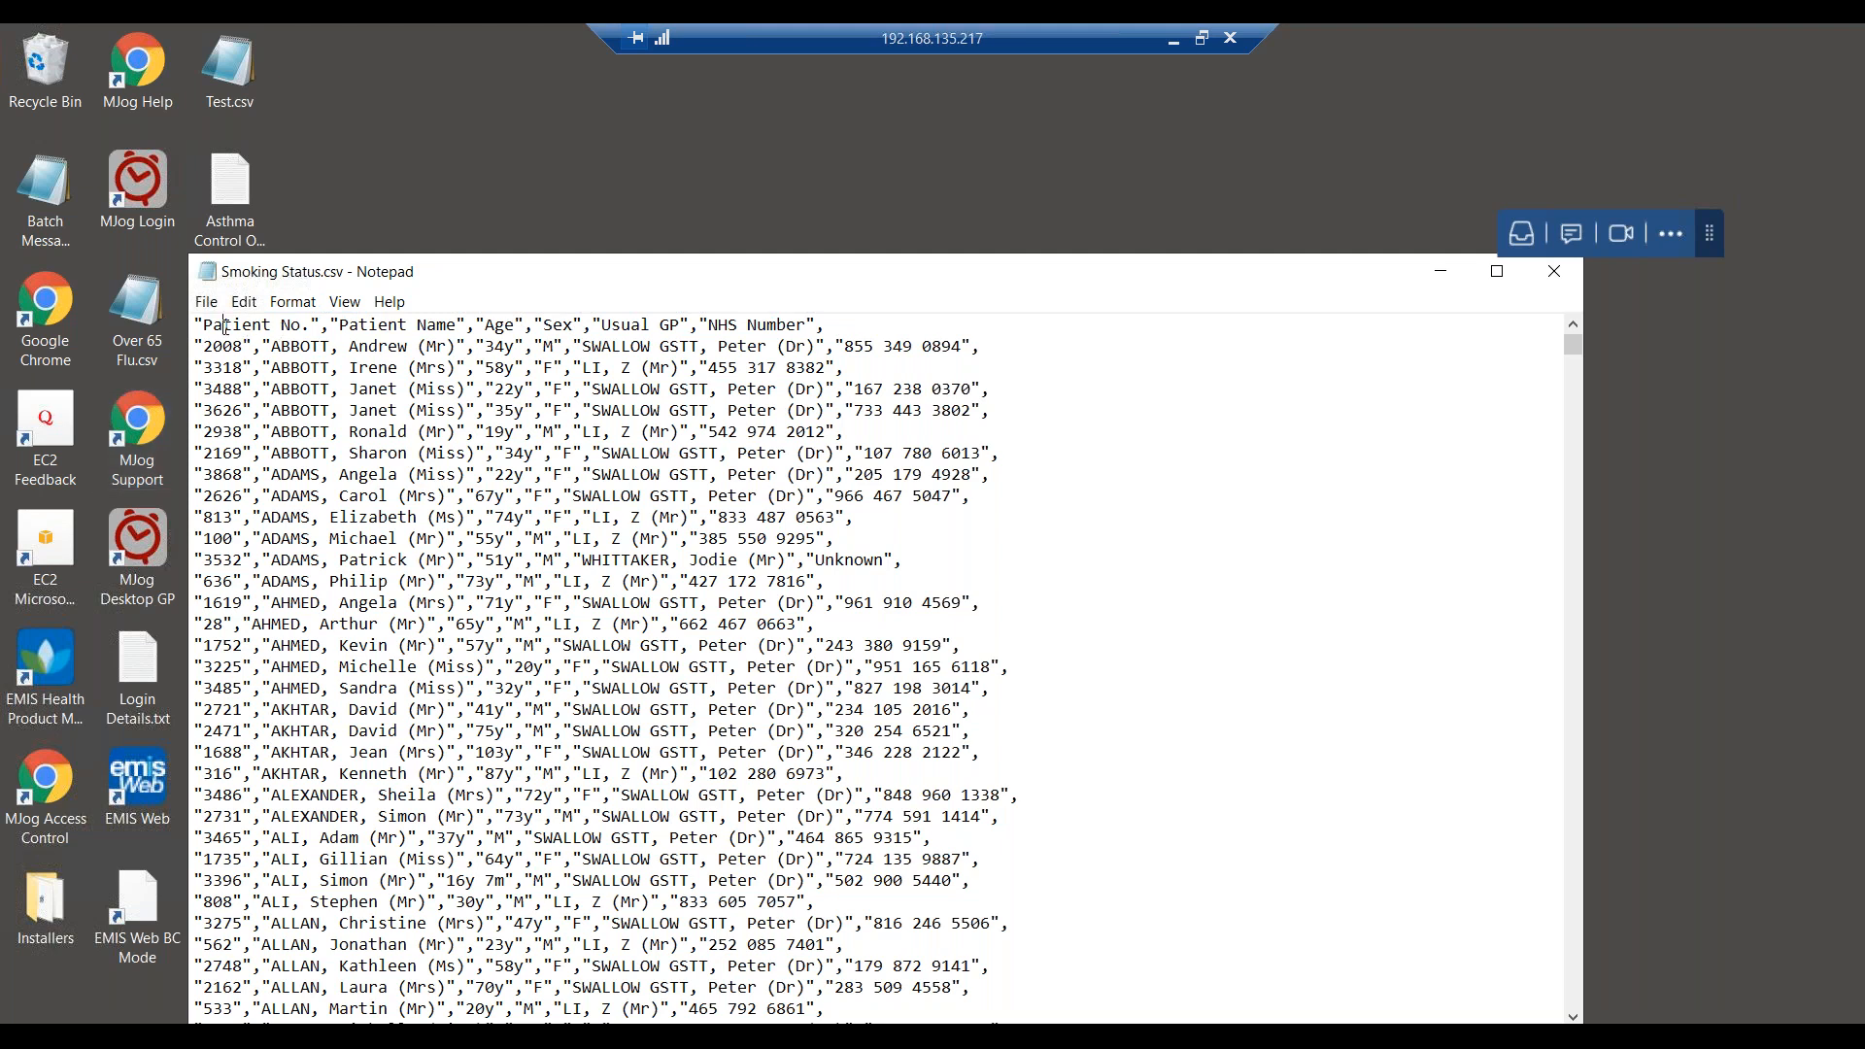
key("shift+Down")
key("shift+Down")
key("shift+Down")
key("shift+Down")
key("shift+Down")
key("shift+Down")
left_click(291, 347)
left_click(662, 710)
Replace all contents with test number lines: 1234 34324, 242424, 2424, 24242, 34, 24, 42.
key("ctrl+a")
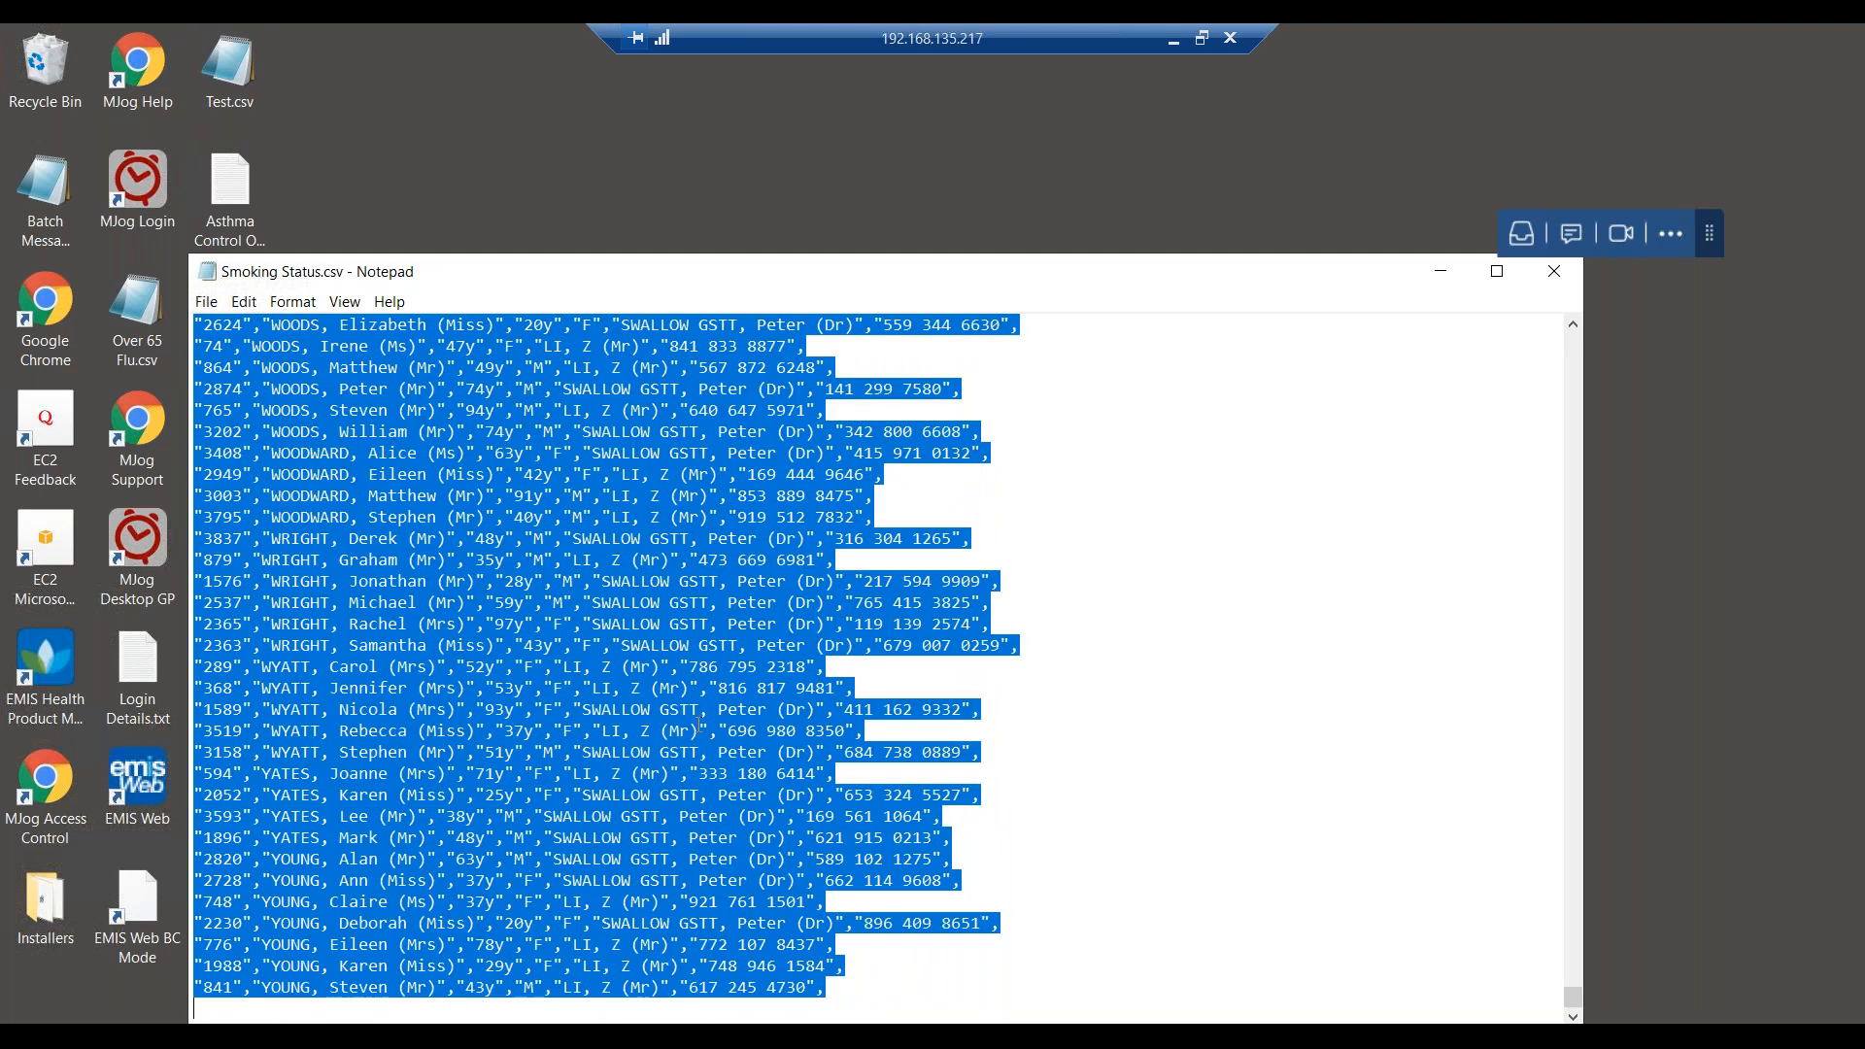
type("1234 ")
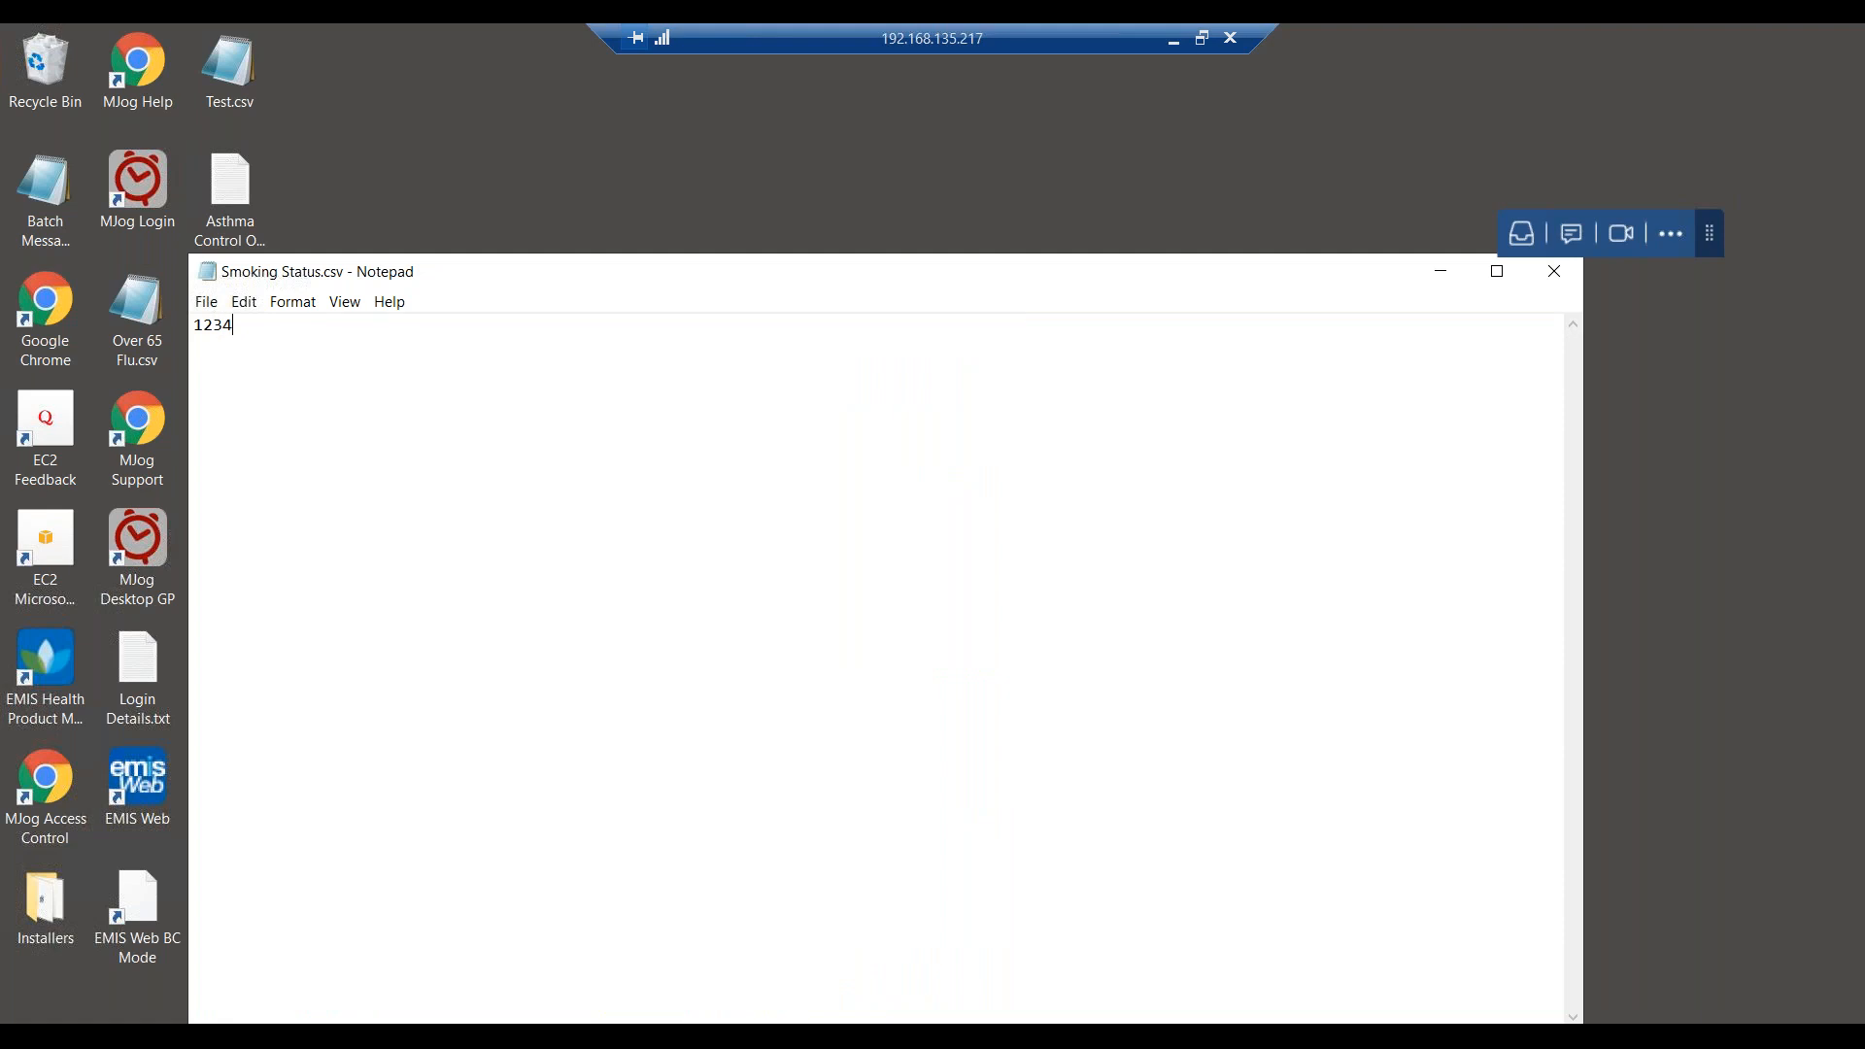
type("34324")
key("Return")
type("242424")
key("Return")
type("2424")
key("Return")
type("24242")
key("Return")
key("Return")
type("24242")
key("Return")
type("34")
key("Return")
key("Return")
type("24")
key("Return")
type("42")
key("Return")
type("4")
key("Return")
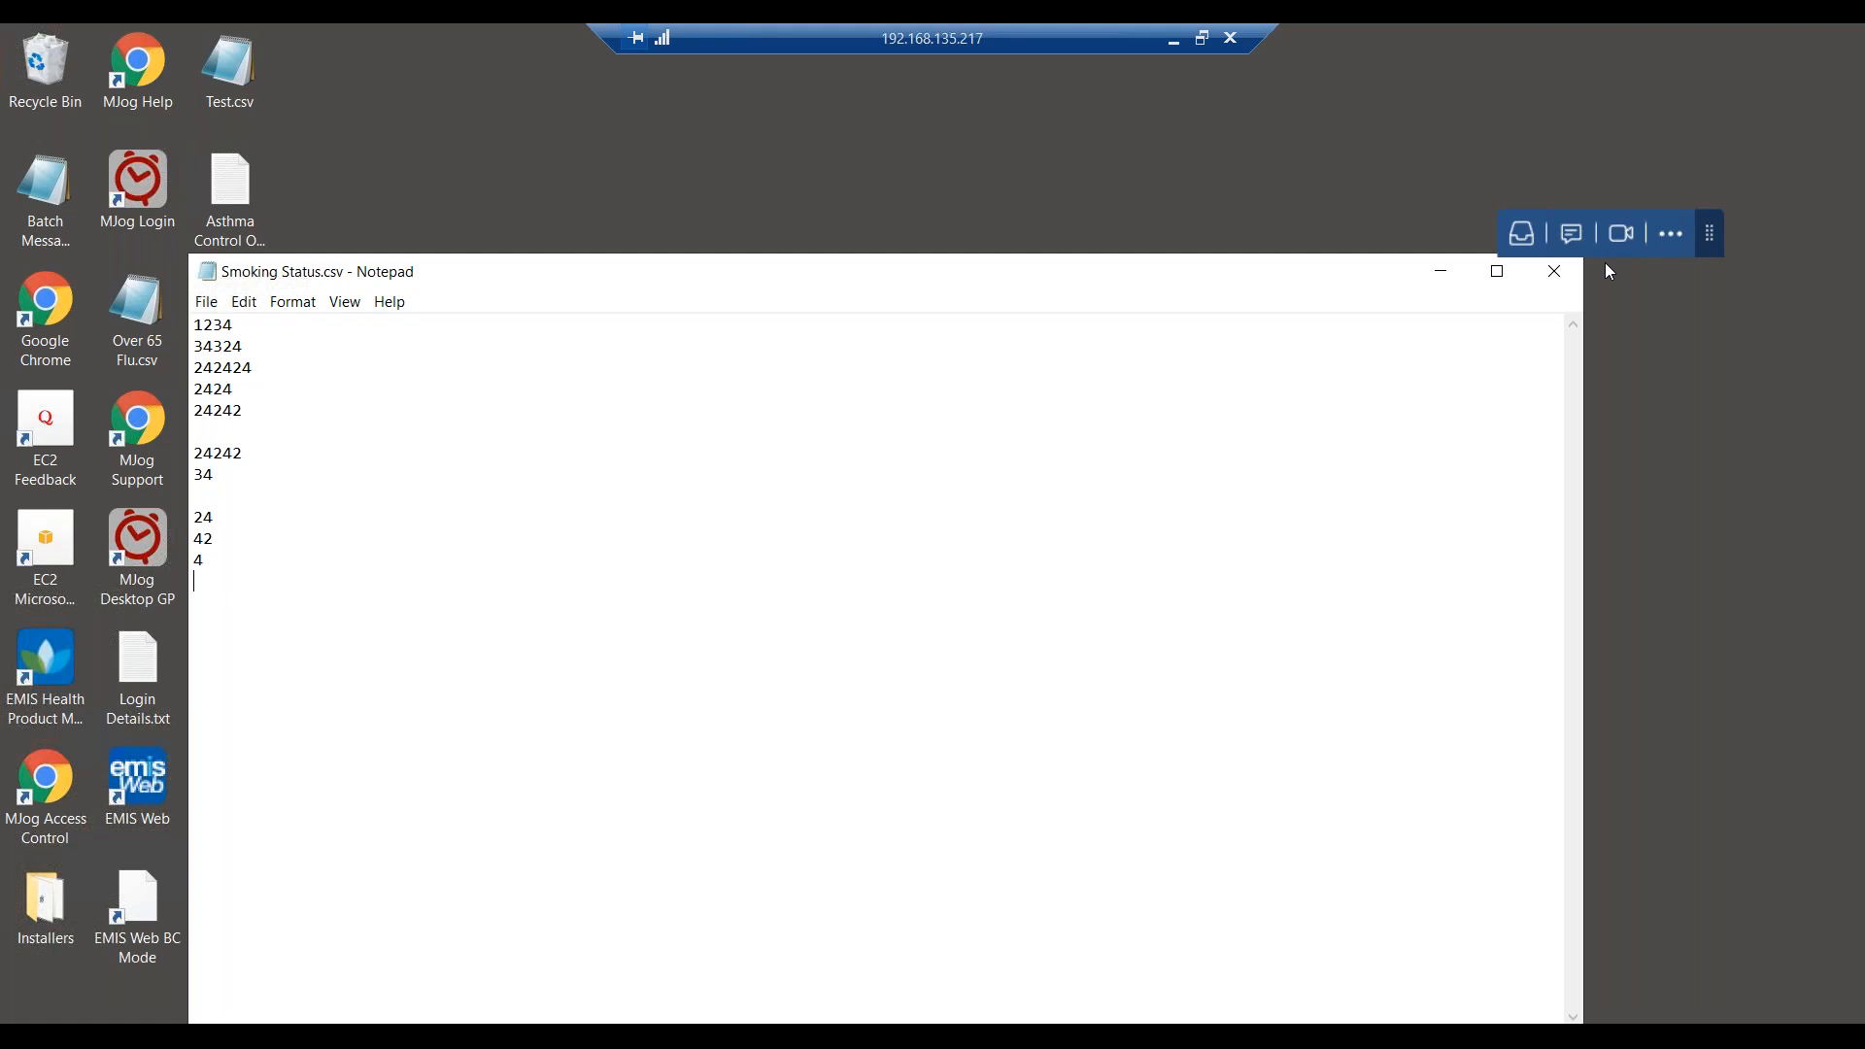
Minimise Notepad and open MJog's sent Retrospective read coding example batch message.
left_click(1440, 272)
left_click(476, 919)
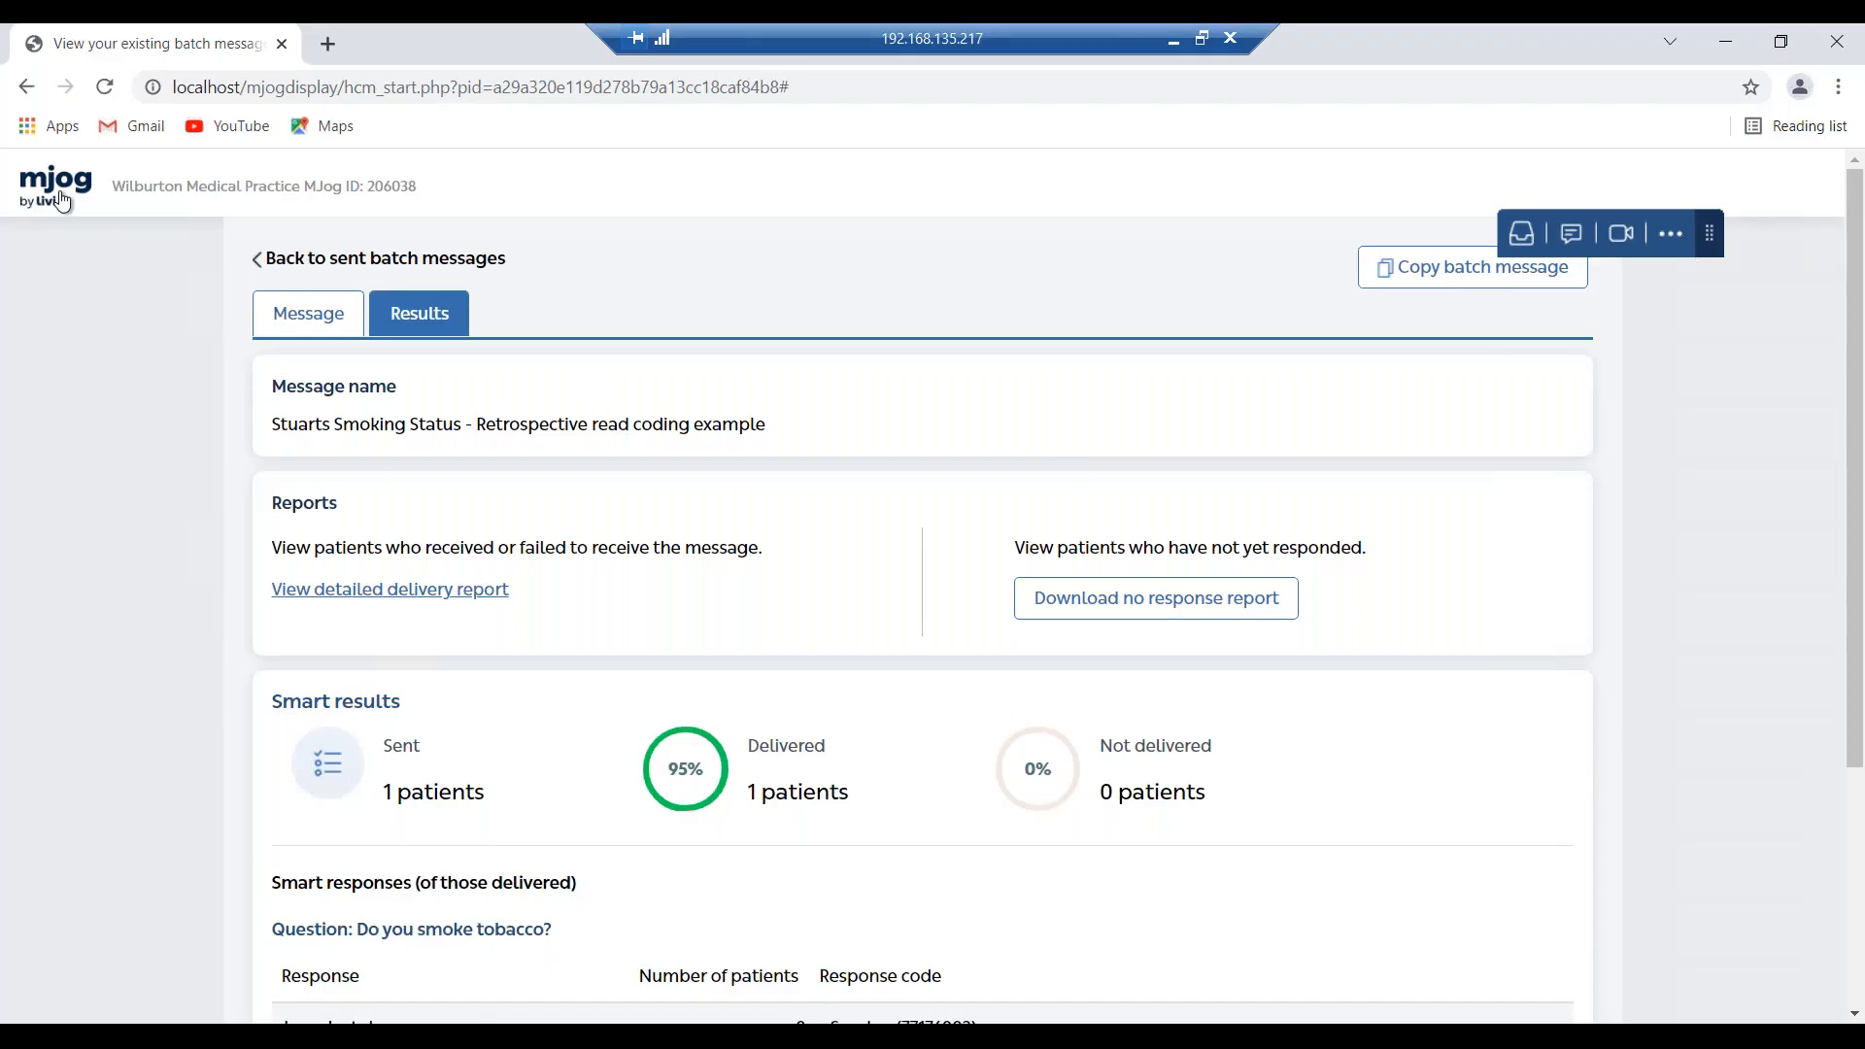
left_click(61, 200)
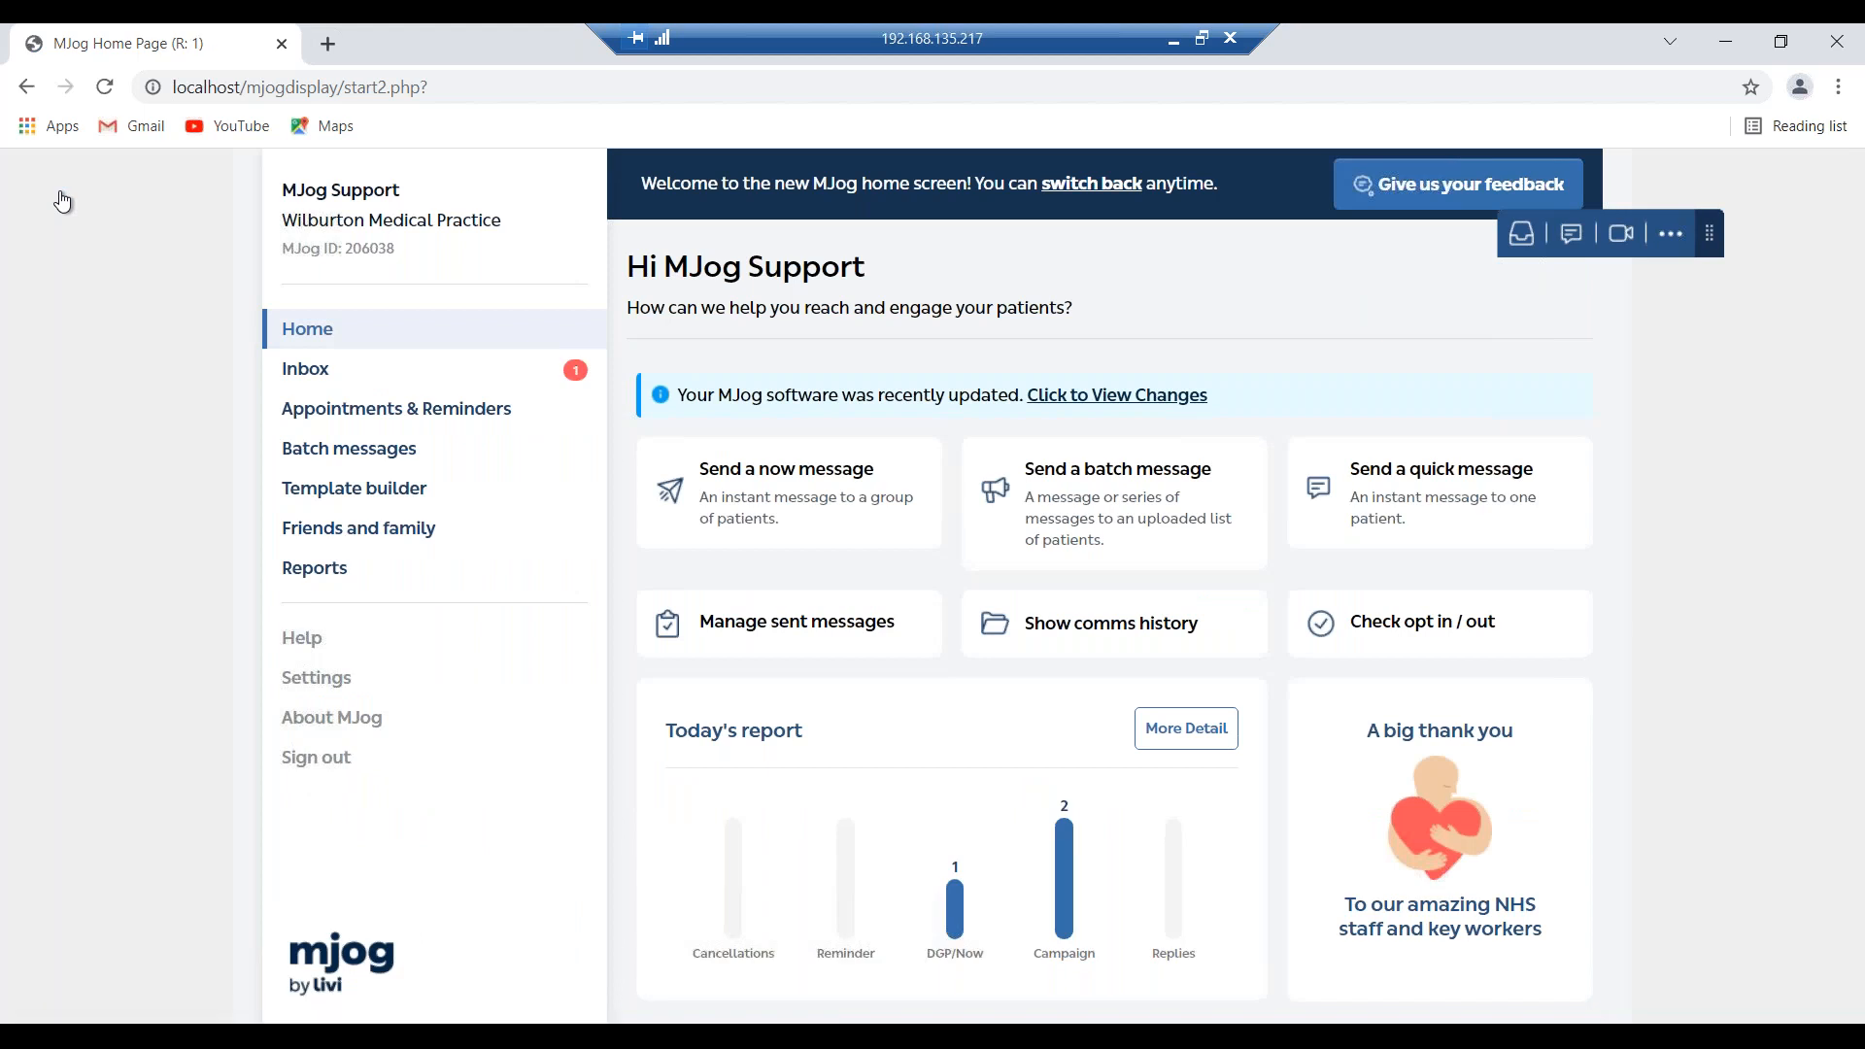
left_click(379, 468)
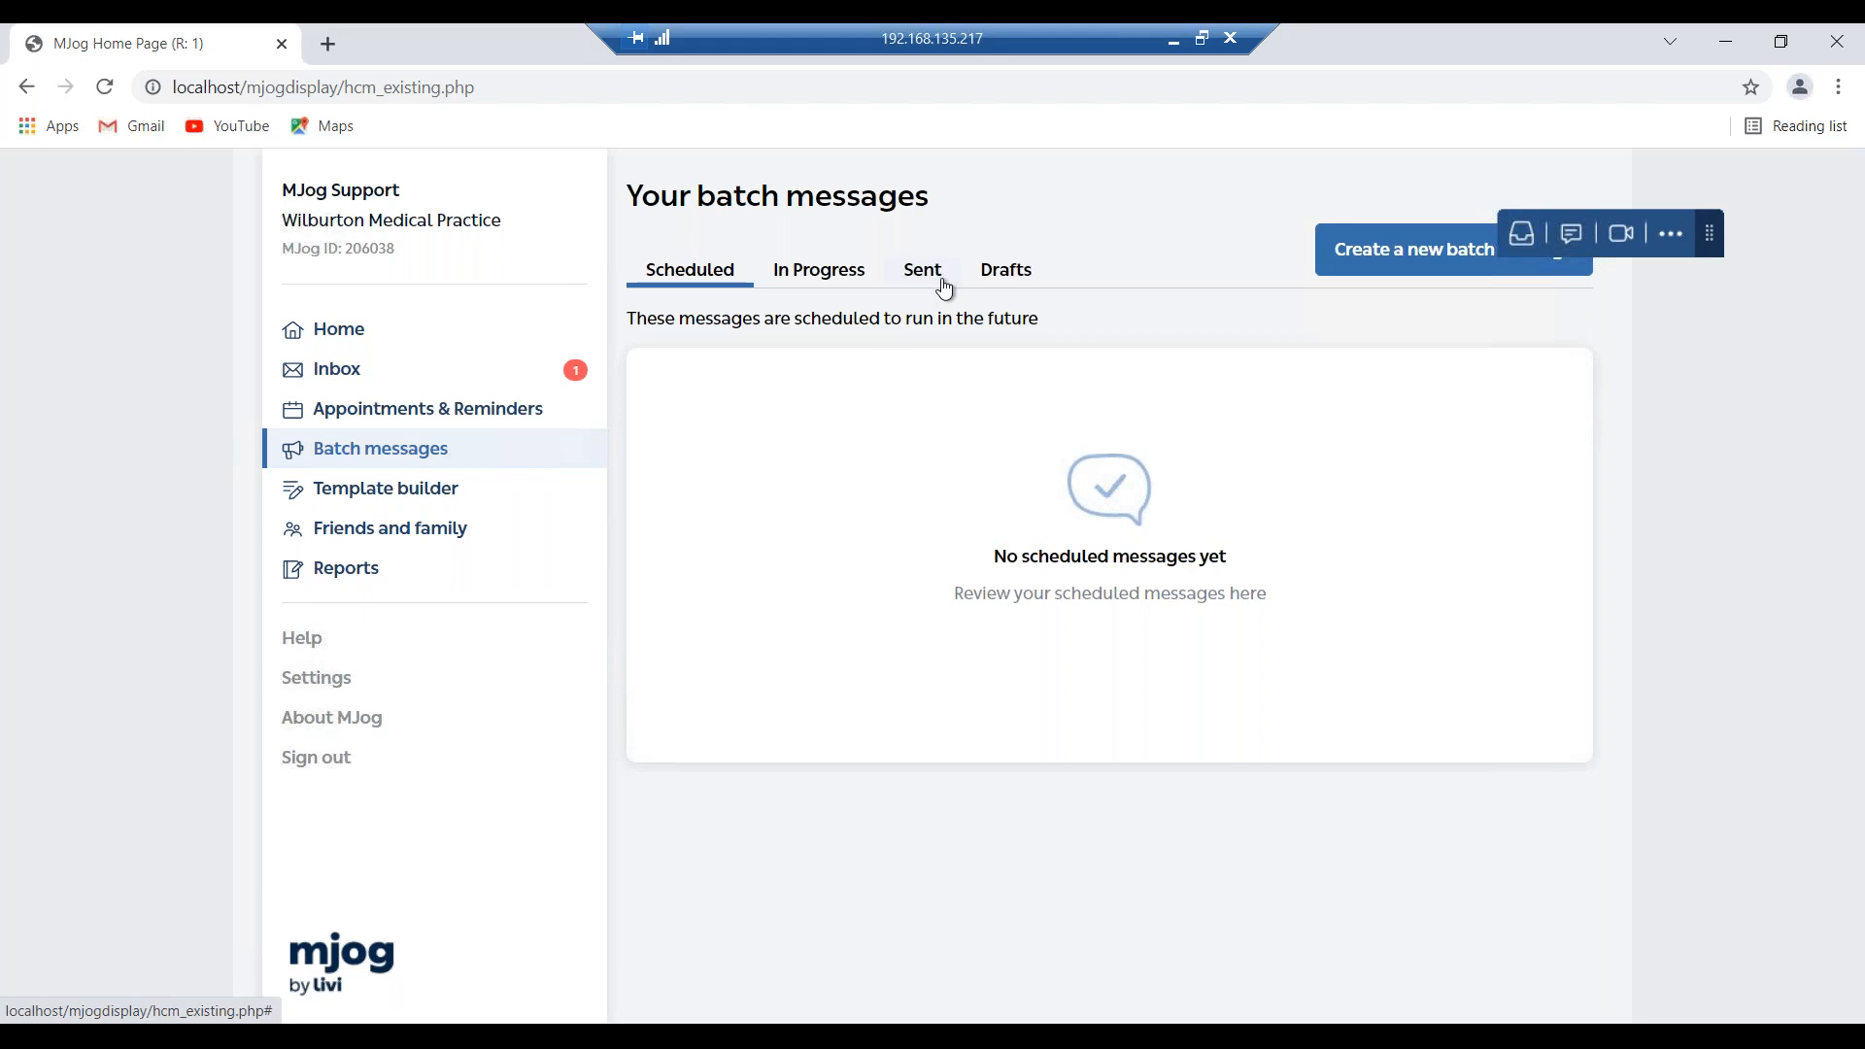
left_click(942, 282)
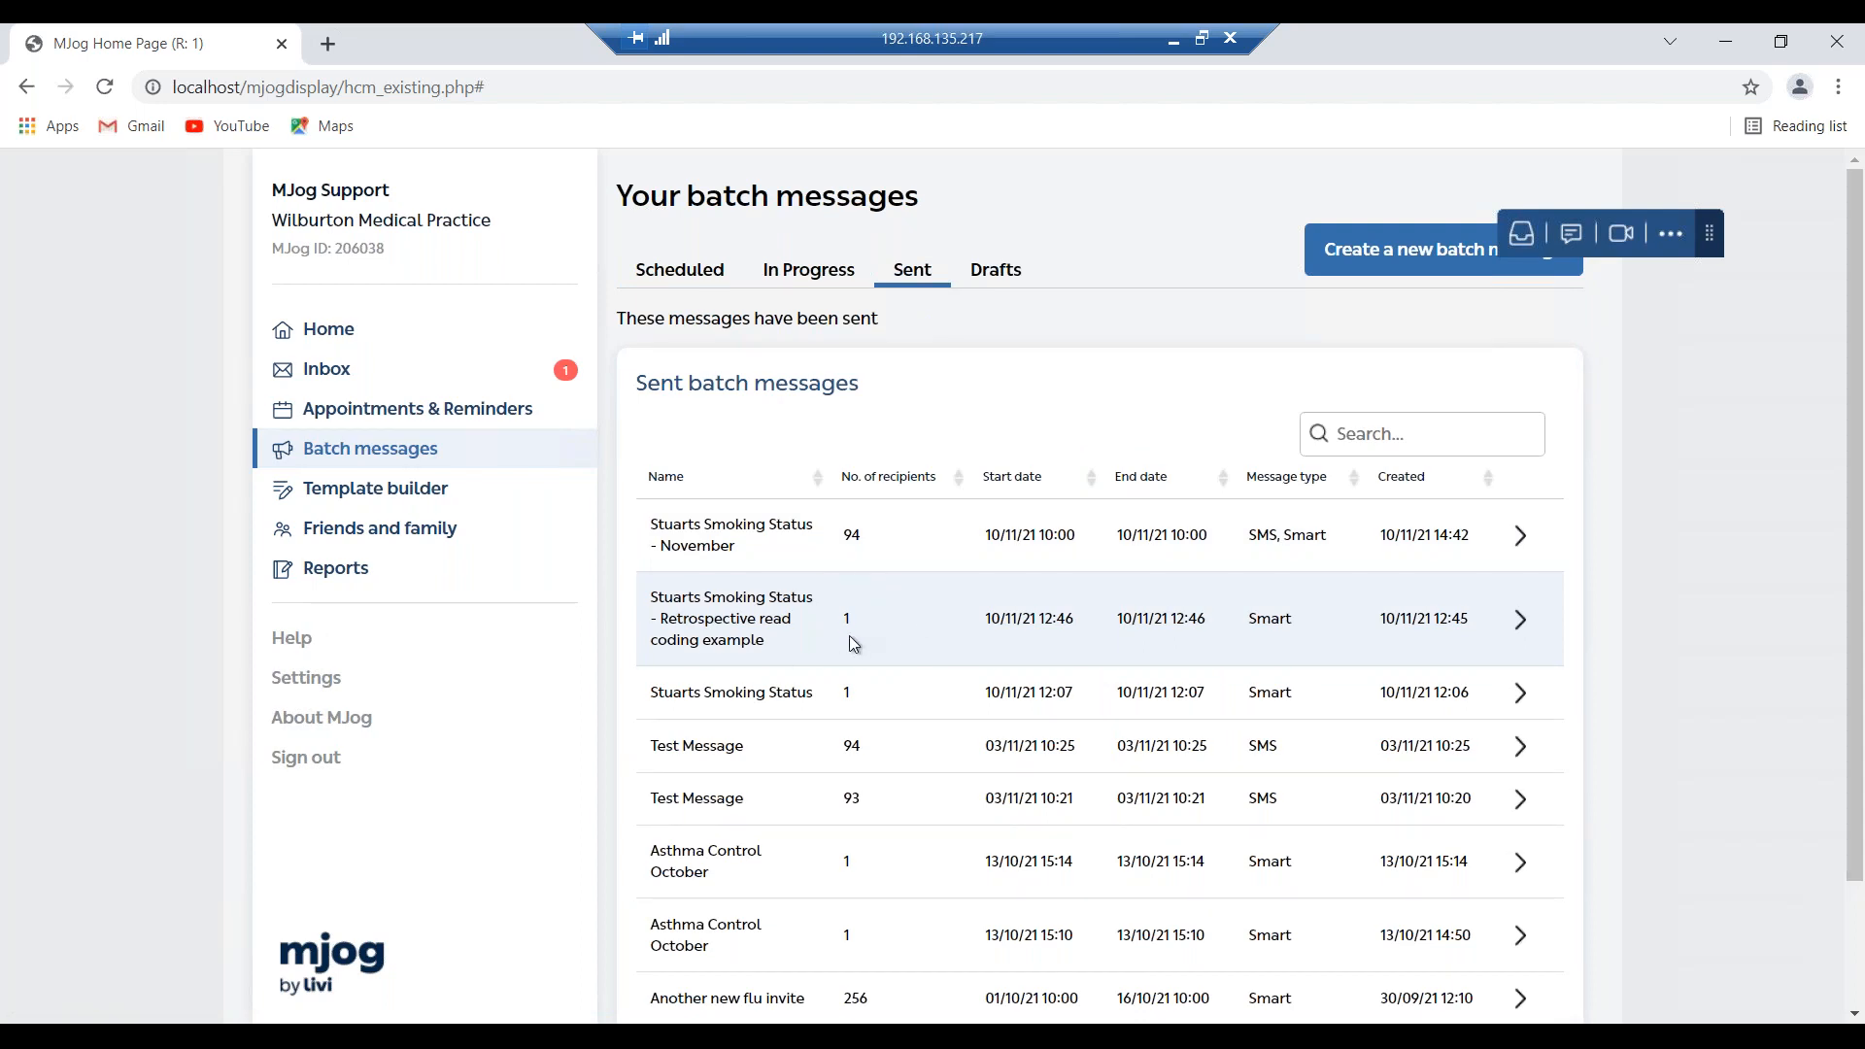
left_click(898, 612)
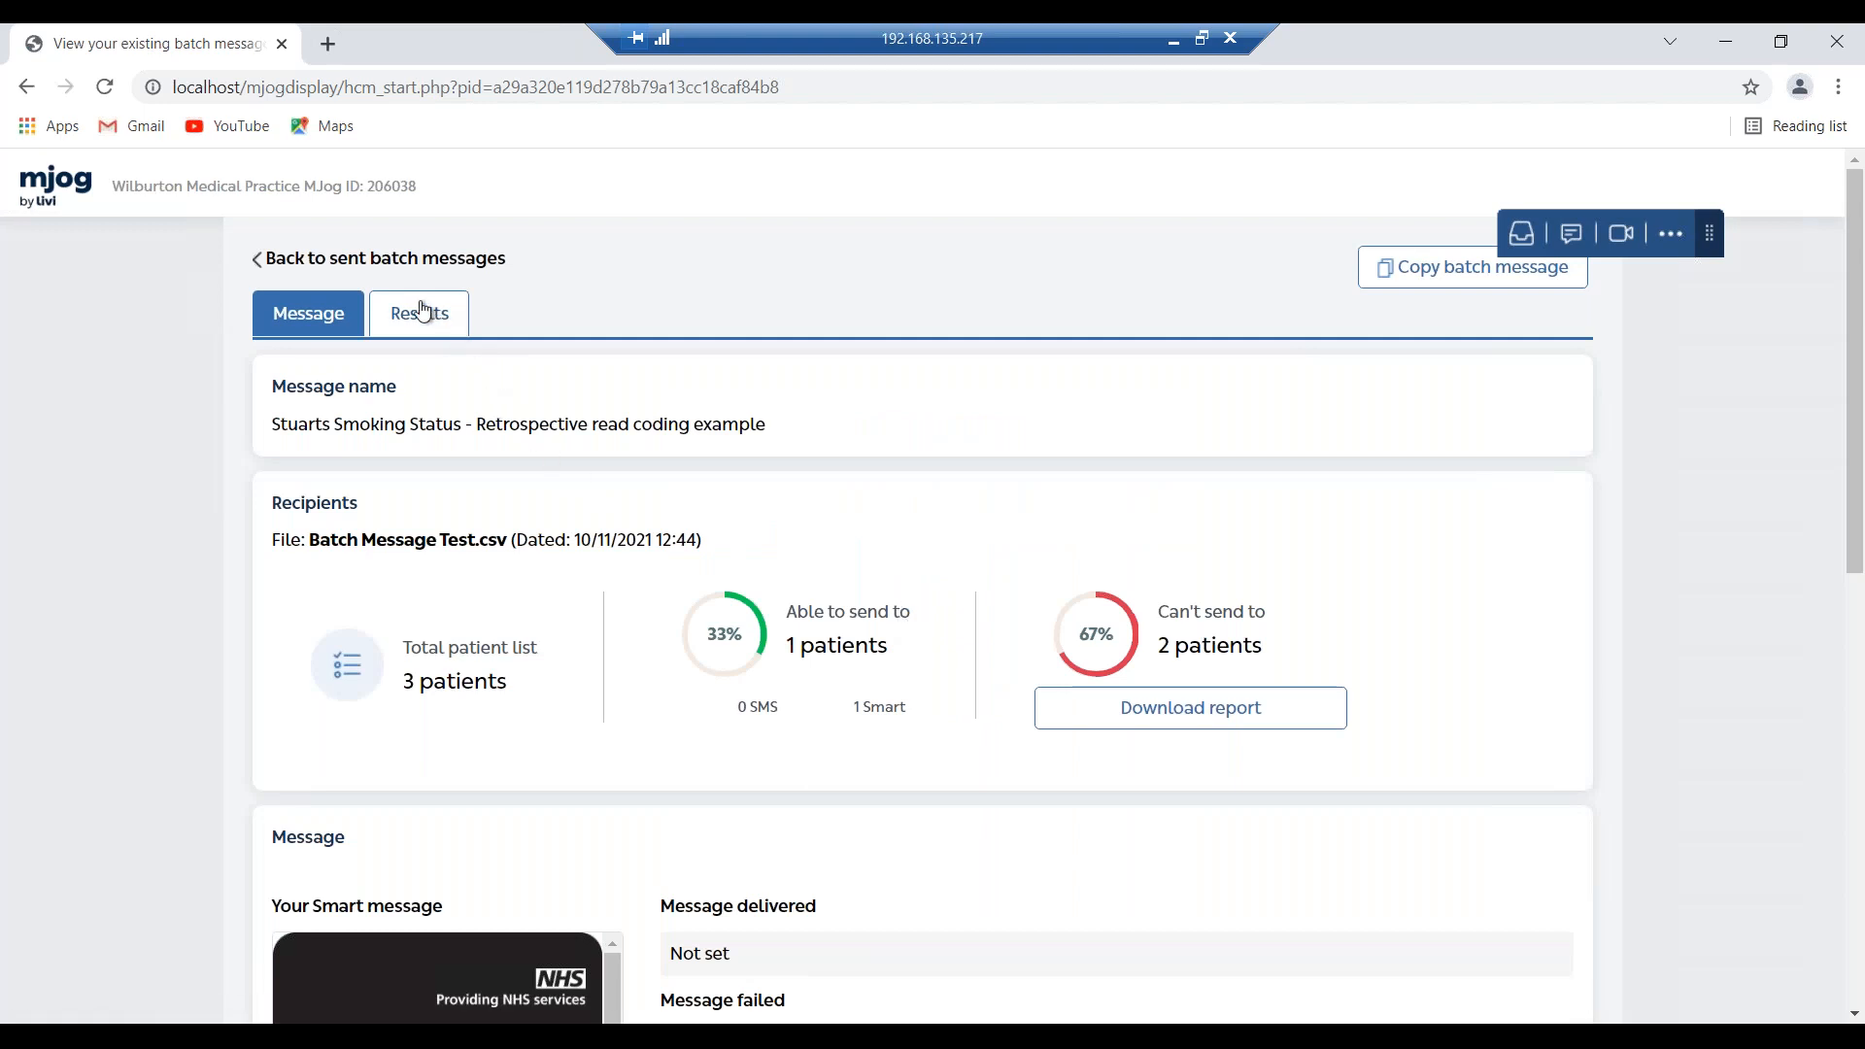
Check the Results tab: 1 patient delivered, all three smoking responses at 0.
left_click(404, 326)
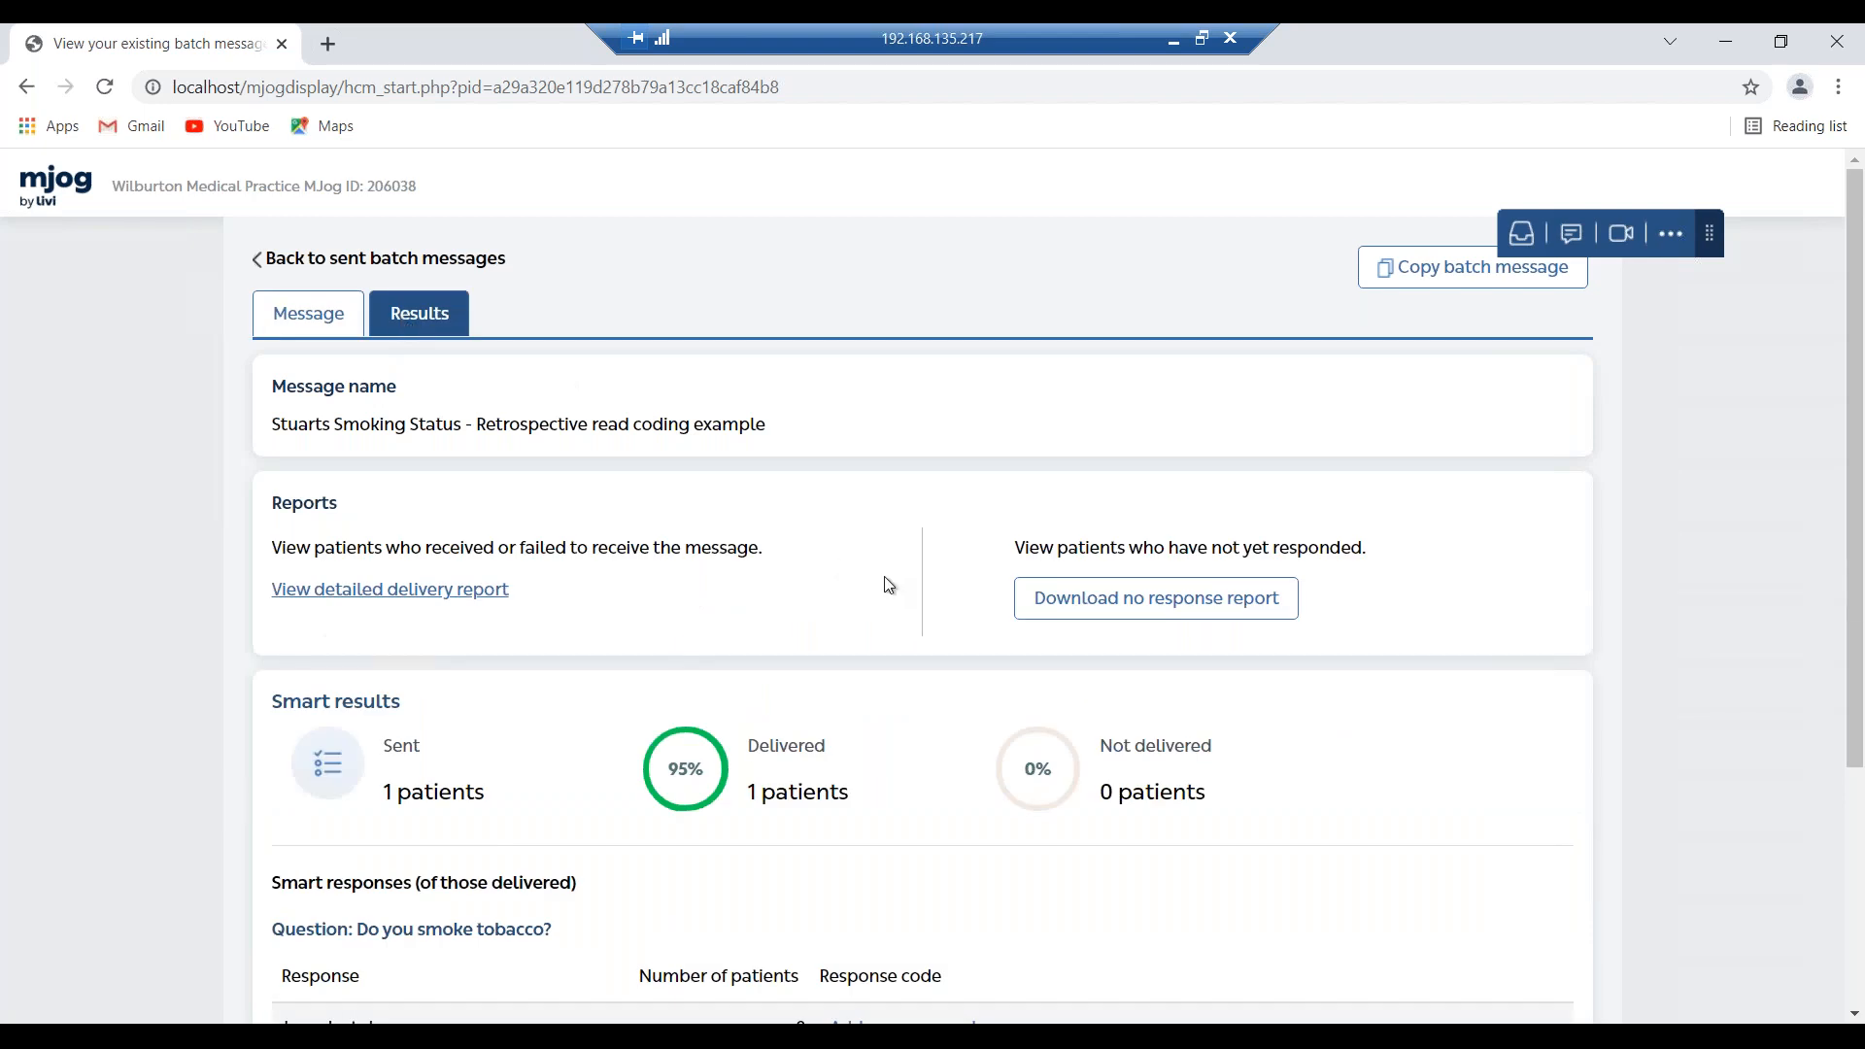
scroll(911, 578, "down", 3)
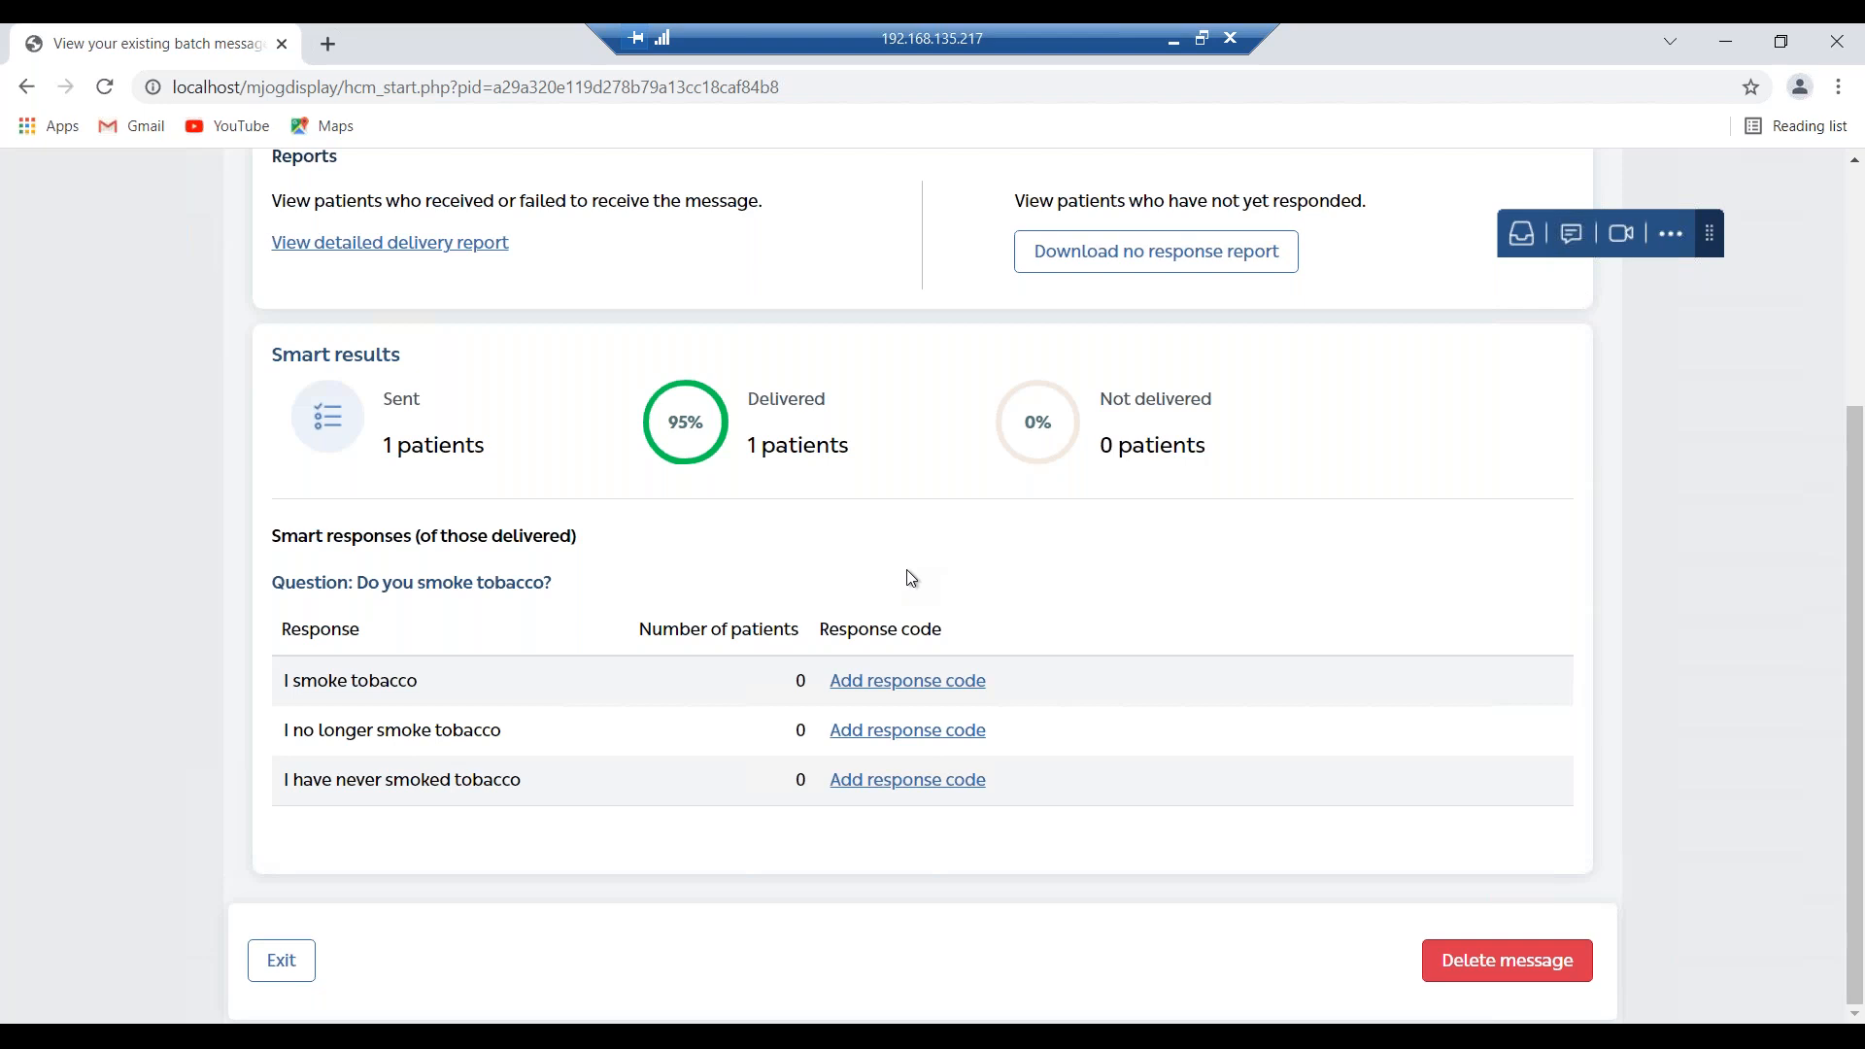
scroll(910, 579, "up", 3)
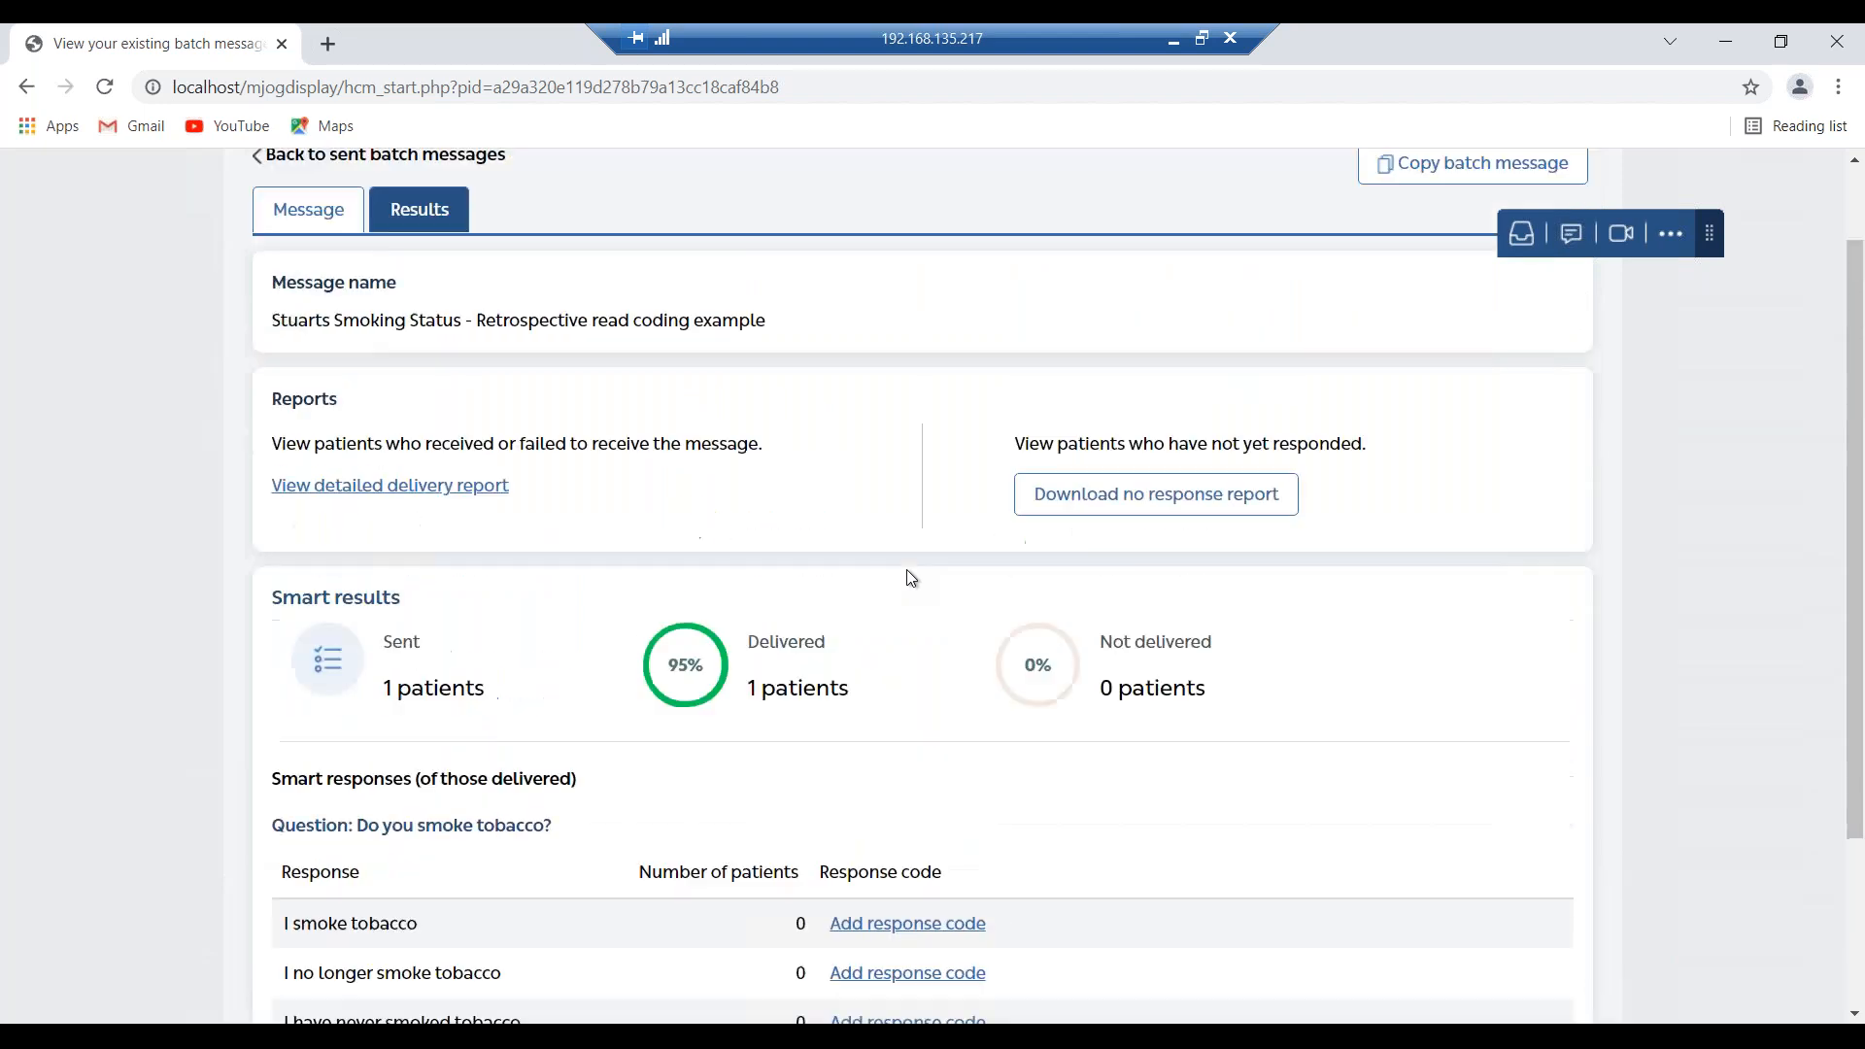